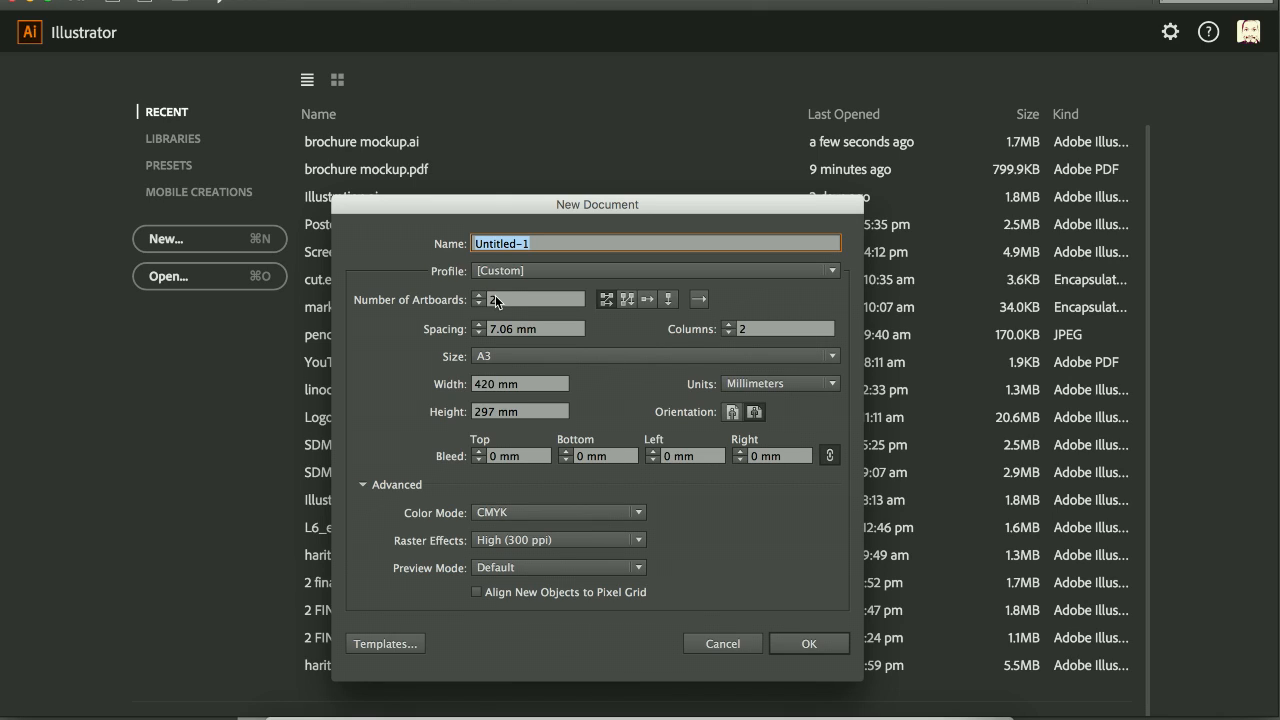
- Set the artboard spacing to 20 mm and create the new document with two landscape A3 artboards
{"action": "left_click", "coordinate": [499, 297]}
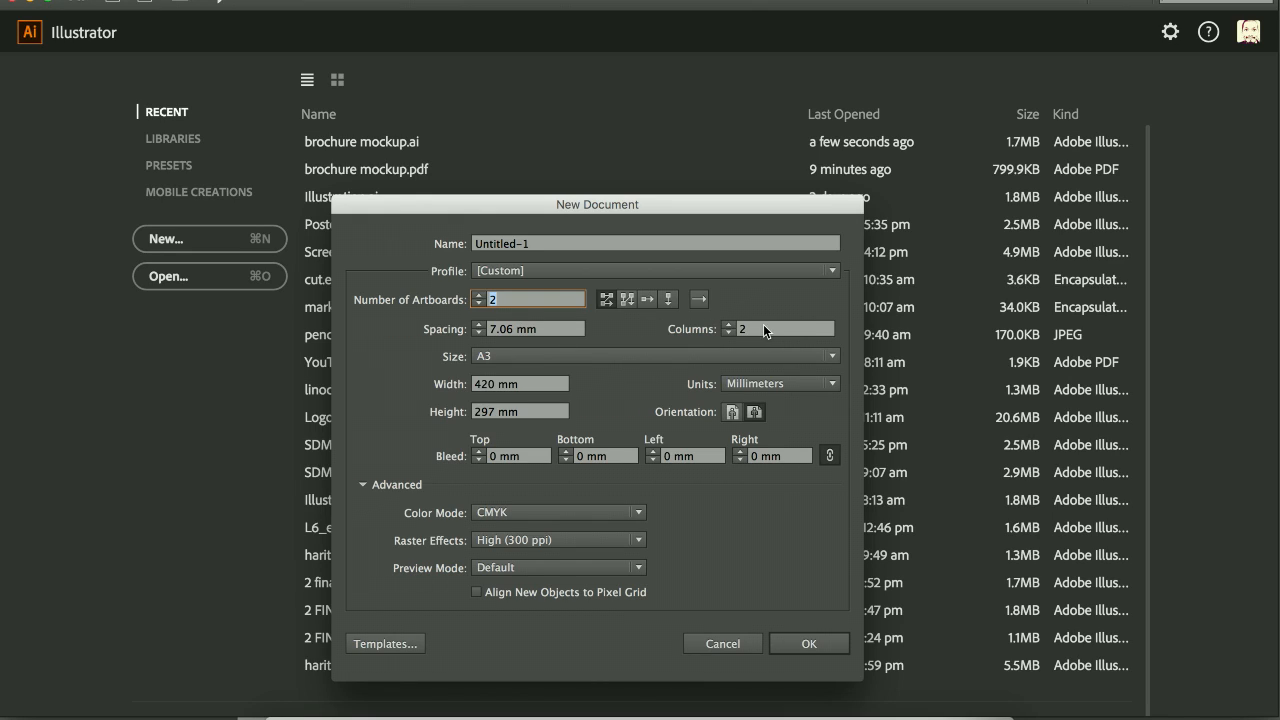
{"action": "key", "text": "Tab"}
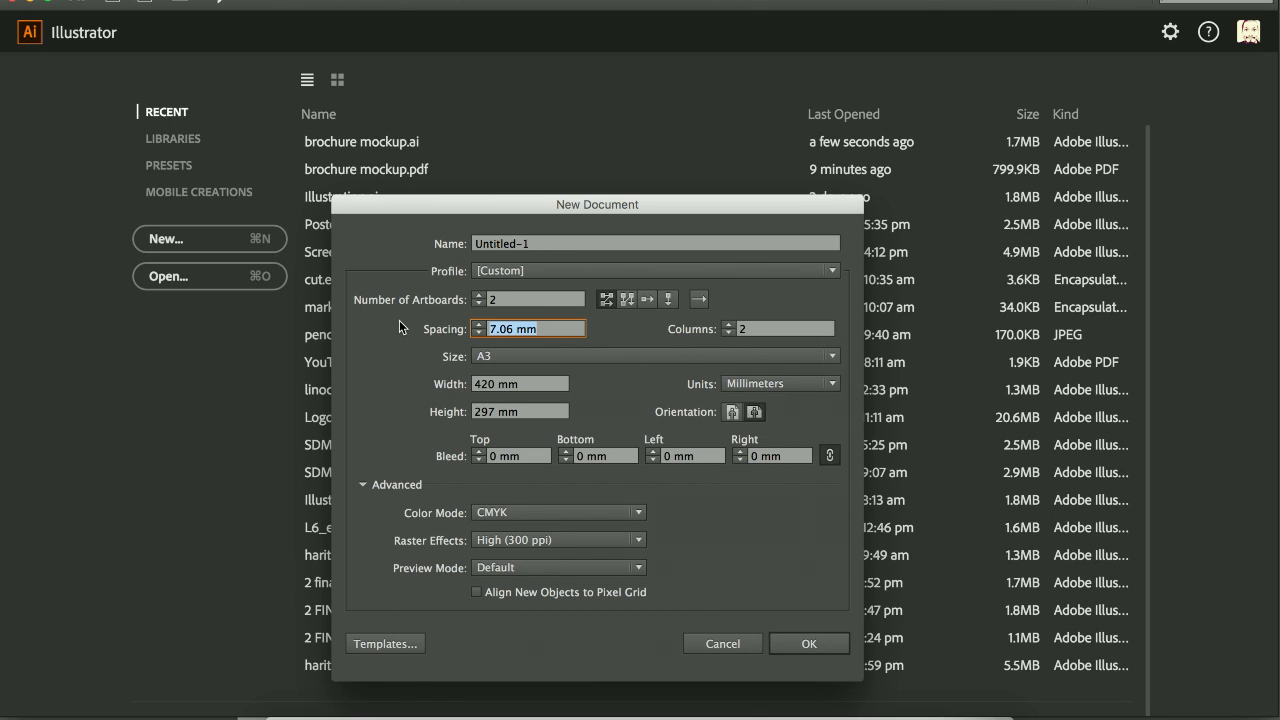
{"action": "type", "text": "20"}
{"action": "left_click", "coordinate": [815, 642]}
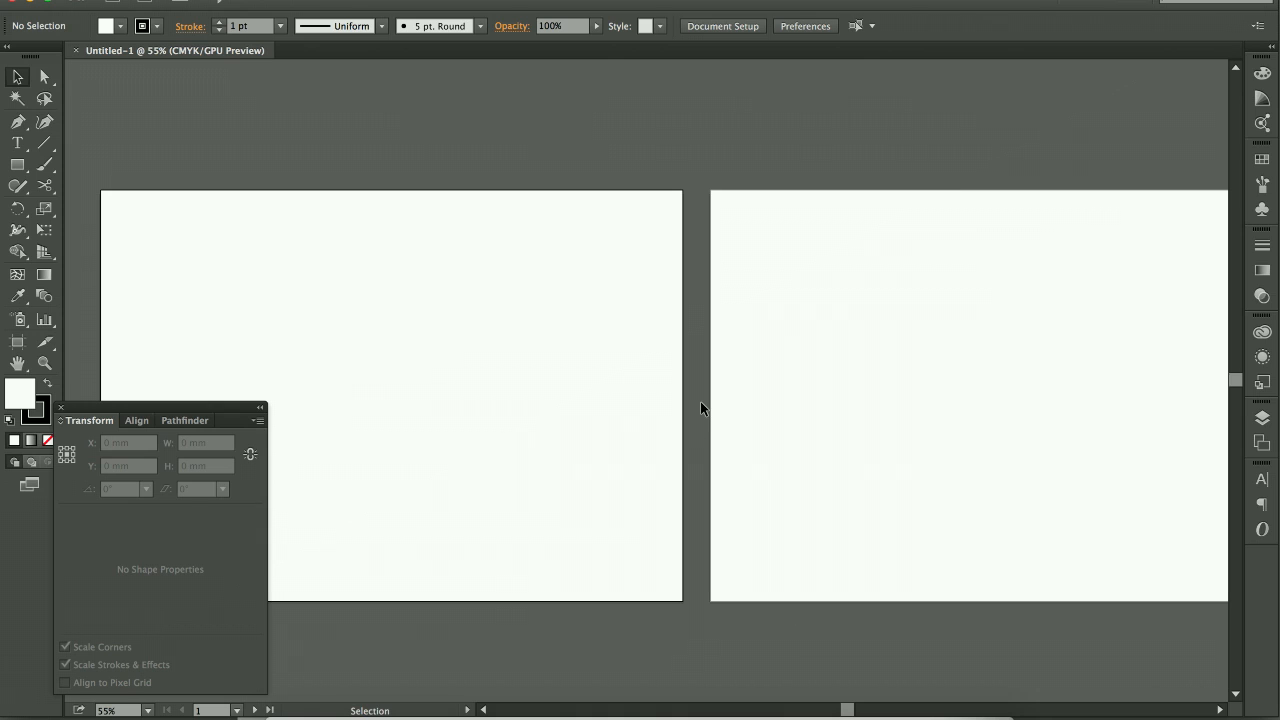
- Add the heading "INSIDE" near the upper edge of the first artboard and enlarge it to about 54.75 pt
{"action": "key", "text": "space"}
{"action": "left_click_drag", "start_coordinate": [780, 369], "coordinate": [751, 288]}
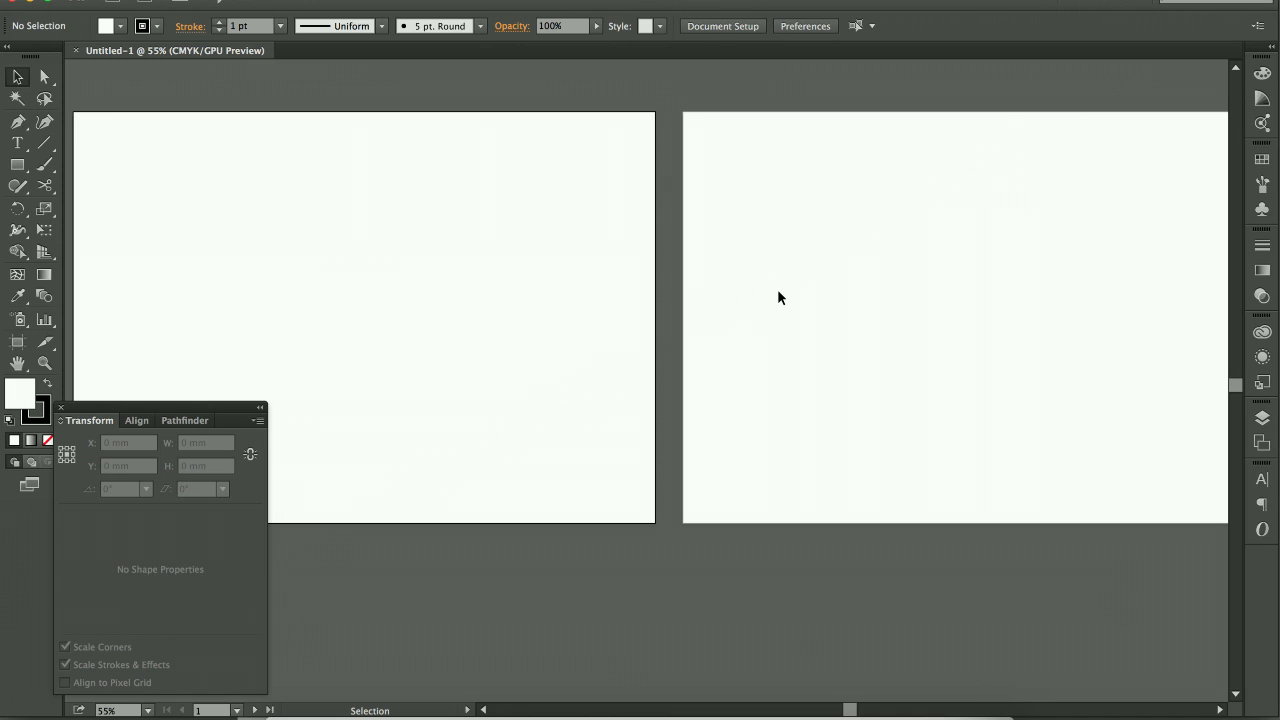
{"action": "key", "text": "t"}
{"action": "left_click", "coordinate": [335, 126]}
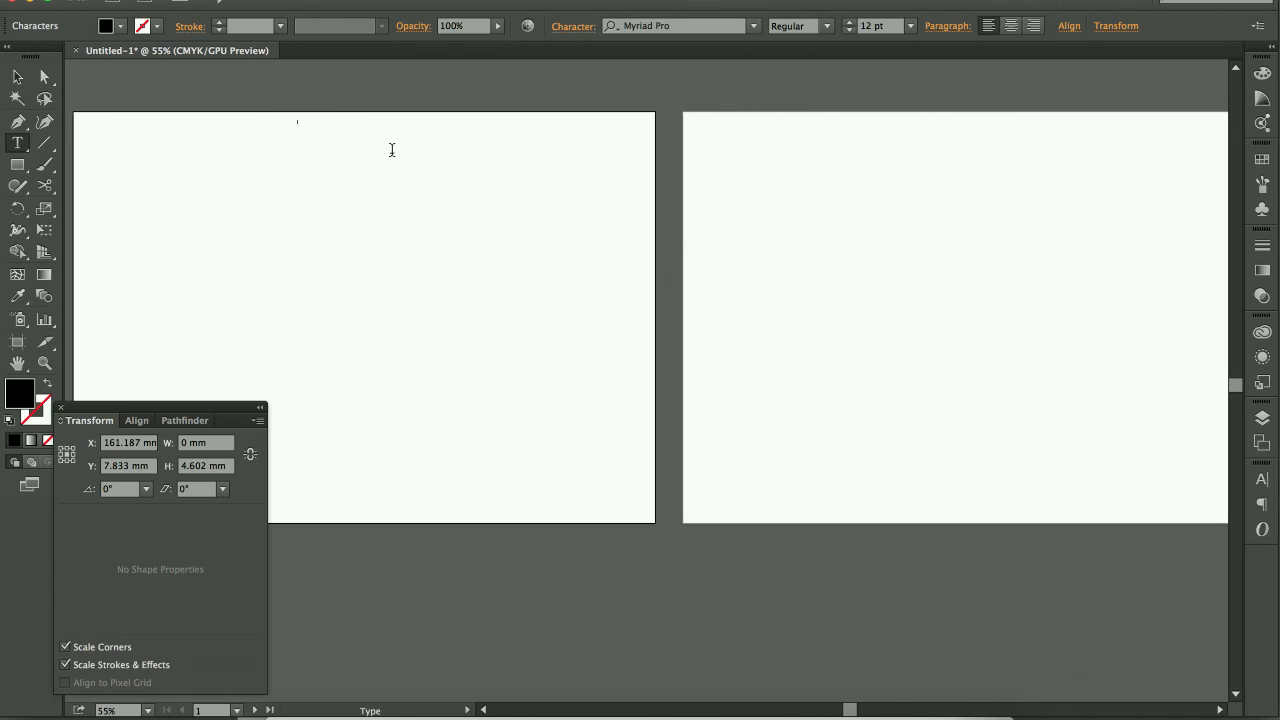
{"action": "type", "text": "HI"}
{"action": "key", "text": "super"}
{"action": "left_click_drag", "start_coordinate": [318, 134], "coordinate": [358, 134]}
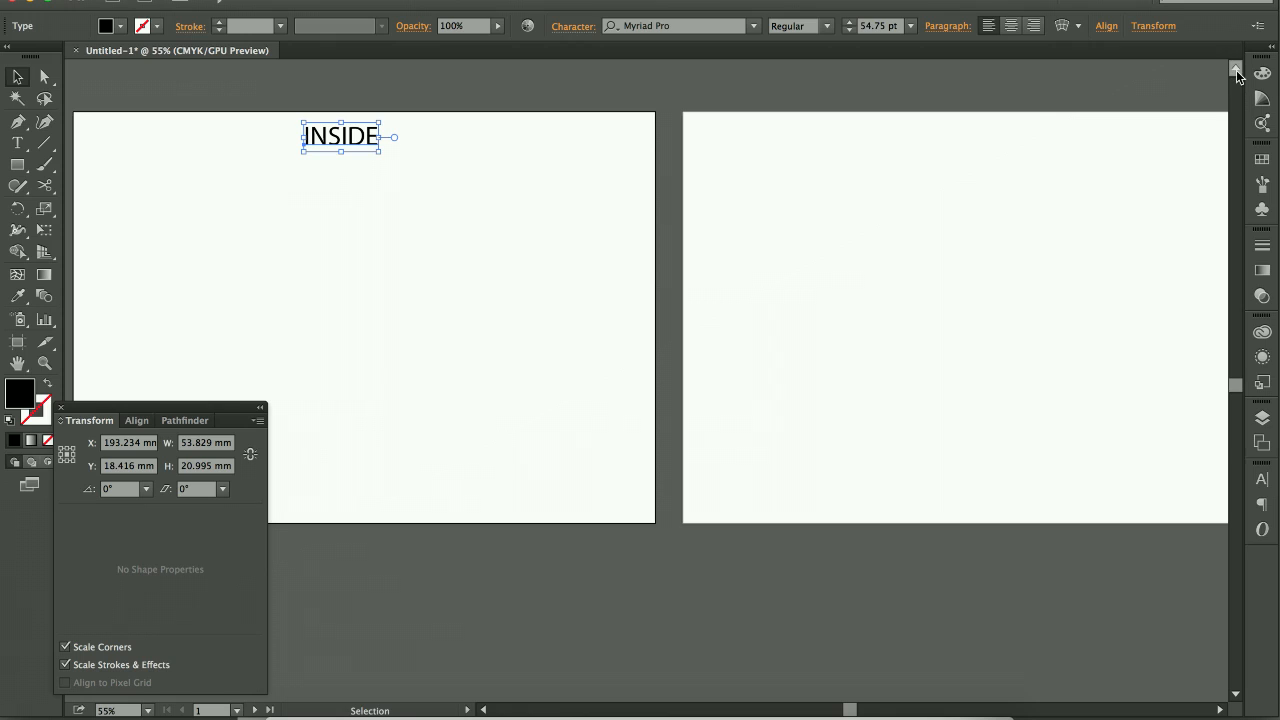
- Paste a copy of the INSIDE heading and change its text to "OUTSIDE"
{"action": "left_click", "coordinate": [994, 160]}
{"action": "key", "text": "ctrl+v"}
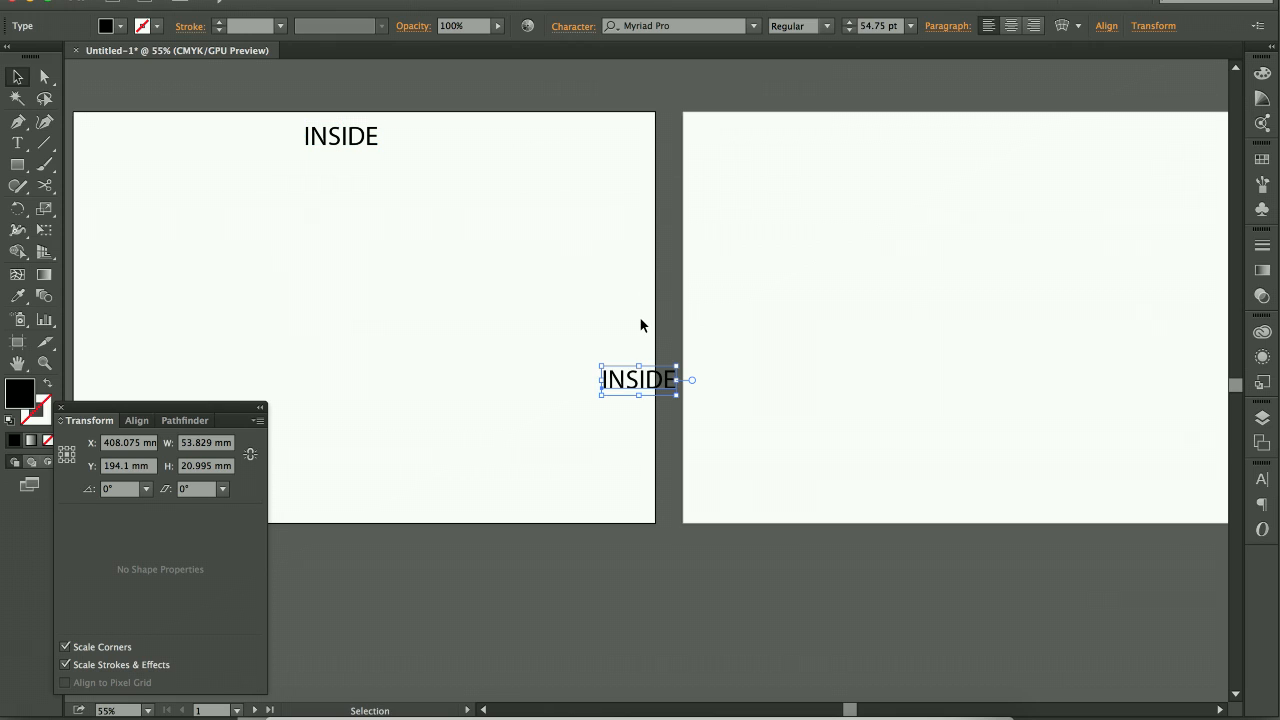
{"action": "key", "text": "t"}
{"action": "left_click_drag", "start_coordinate": [624, 379], "coordinate": [575, 366]}
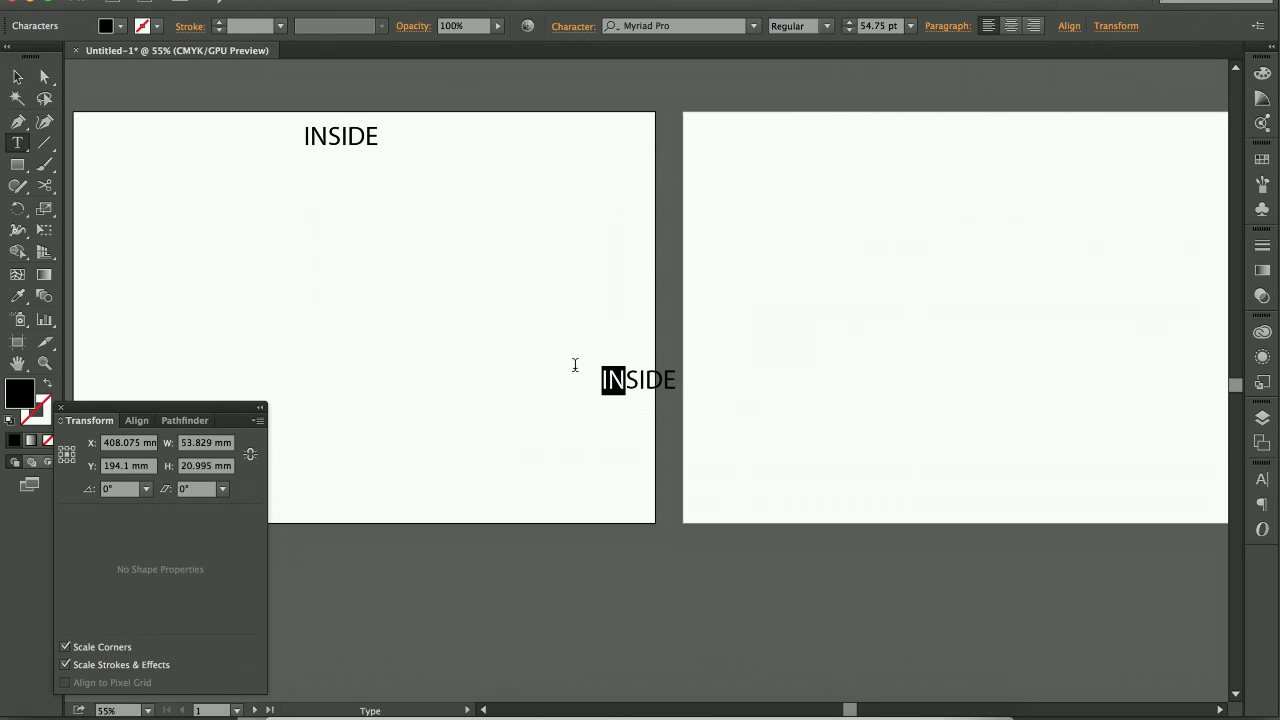
{"action": "type", "text": "OUTSID"}
{"action": "key", "text": "BackSpace"}
{"action": "key", "text": "BackSpace"}
{"action": "key", "text": "BackSpace"}
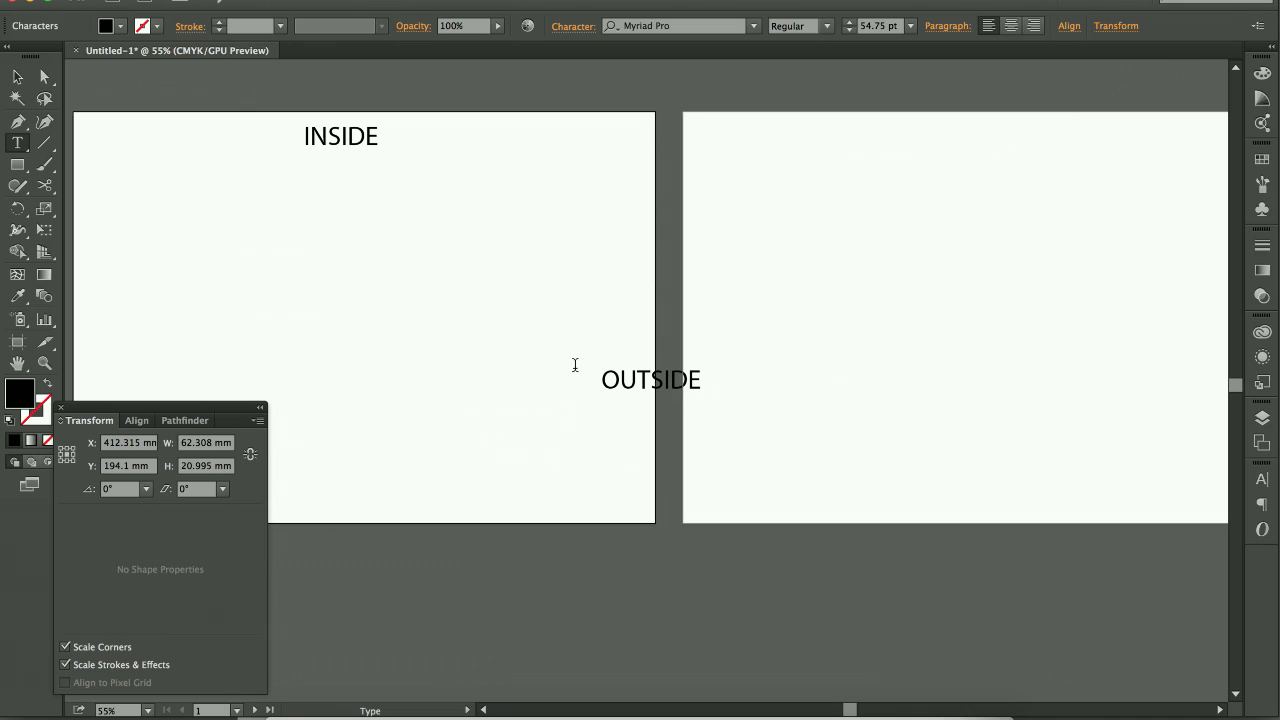
- Move the OUTSIDE heading to the upper middle of the second artboard and deselect it
{"action": "left_click", "coordinate": [17, 77]}
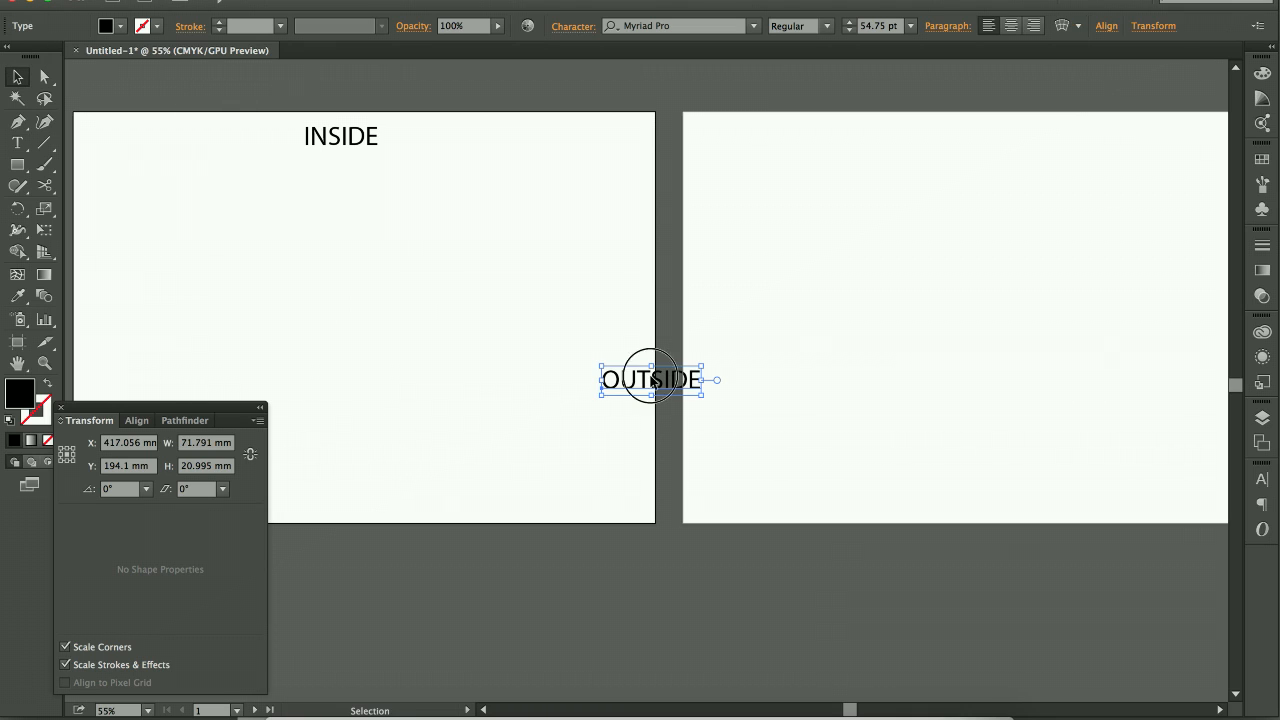
{"action": "left_click_drag", "start_coordinate": [651, 379], "coordinate": [957, 134]}
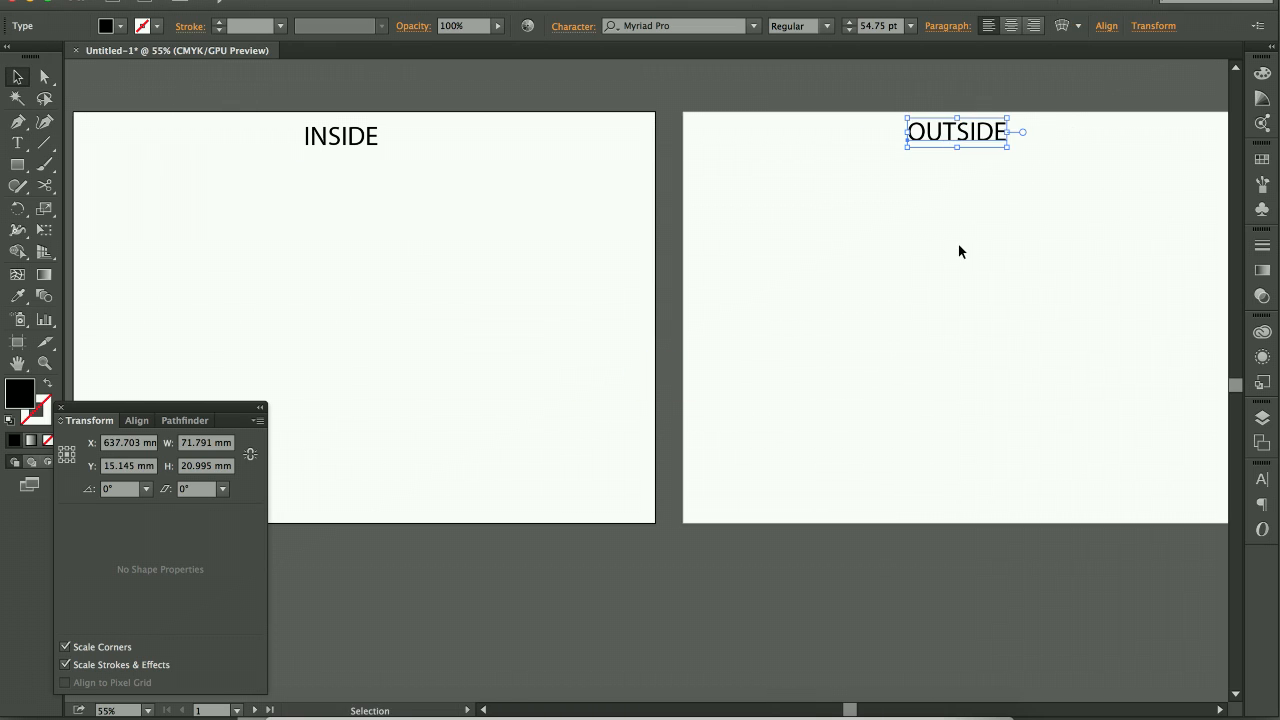
{"action": "left_click", "coordinate": [956, 244]}
{"action": "left_click_drag", "start_coordinate": [955, 244], "coordinate": [960, 237]}
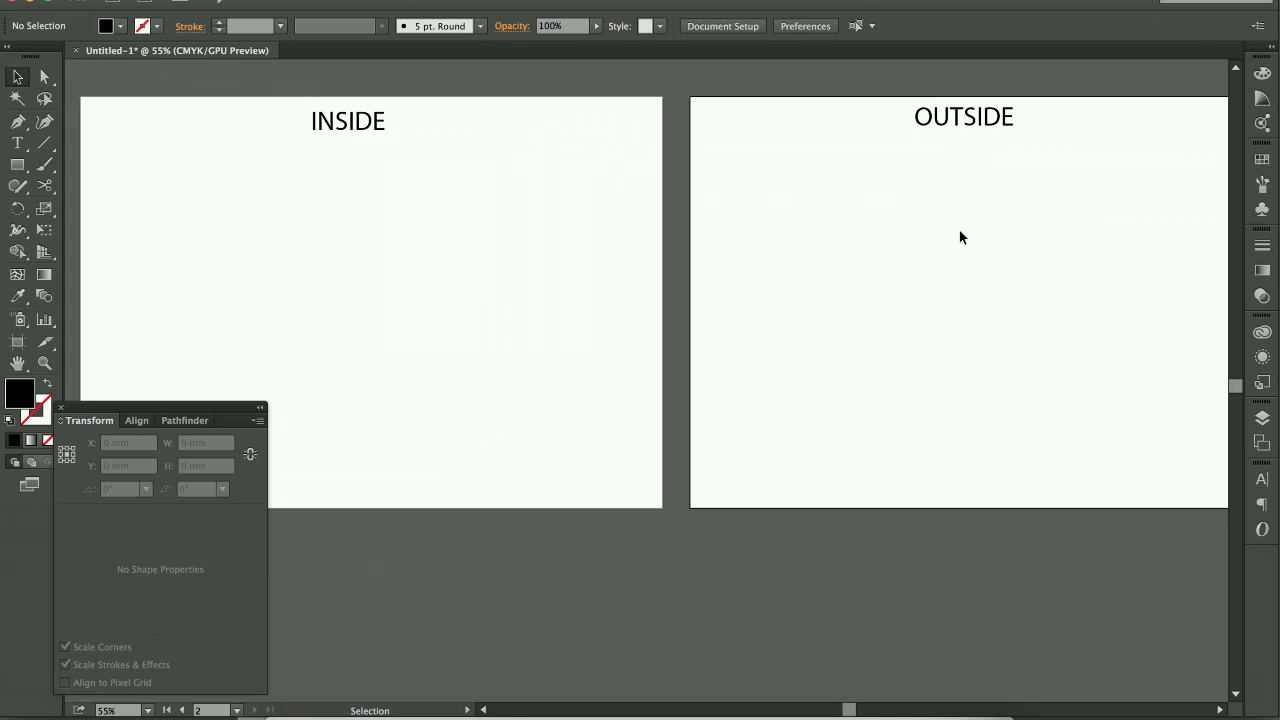
- Check the brochure panel dimensions in Preview and draw a 99.5 × 210 mm rectangle in the left part of the INSIDE artboard
{"action": "left_click", "coordinate": [840, 712]}
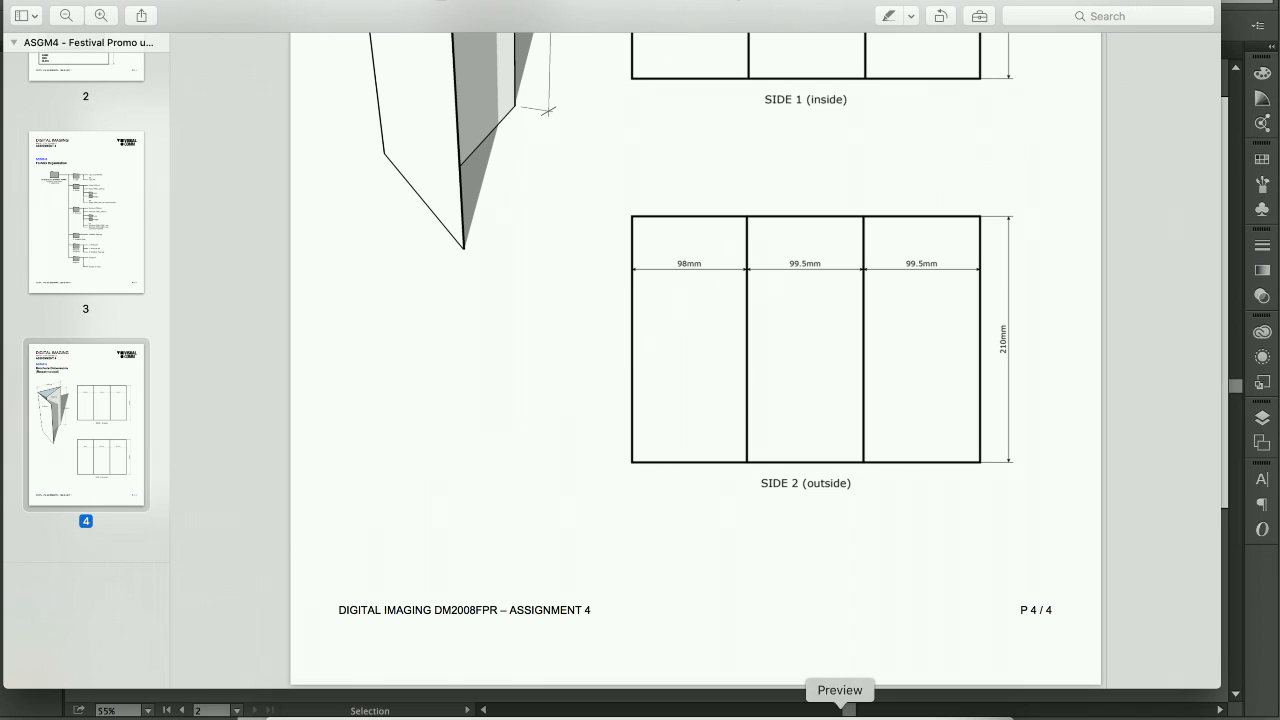
{"action": "scroll", "coordinate": [803, 548], "scroll_direction": "up", "scroll_amount": 5}
{"action": "scroll", "coordinate": [806, 545], "scroll_direction": "up", "scroll_amount": 2}
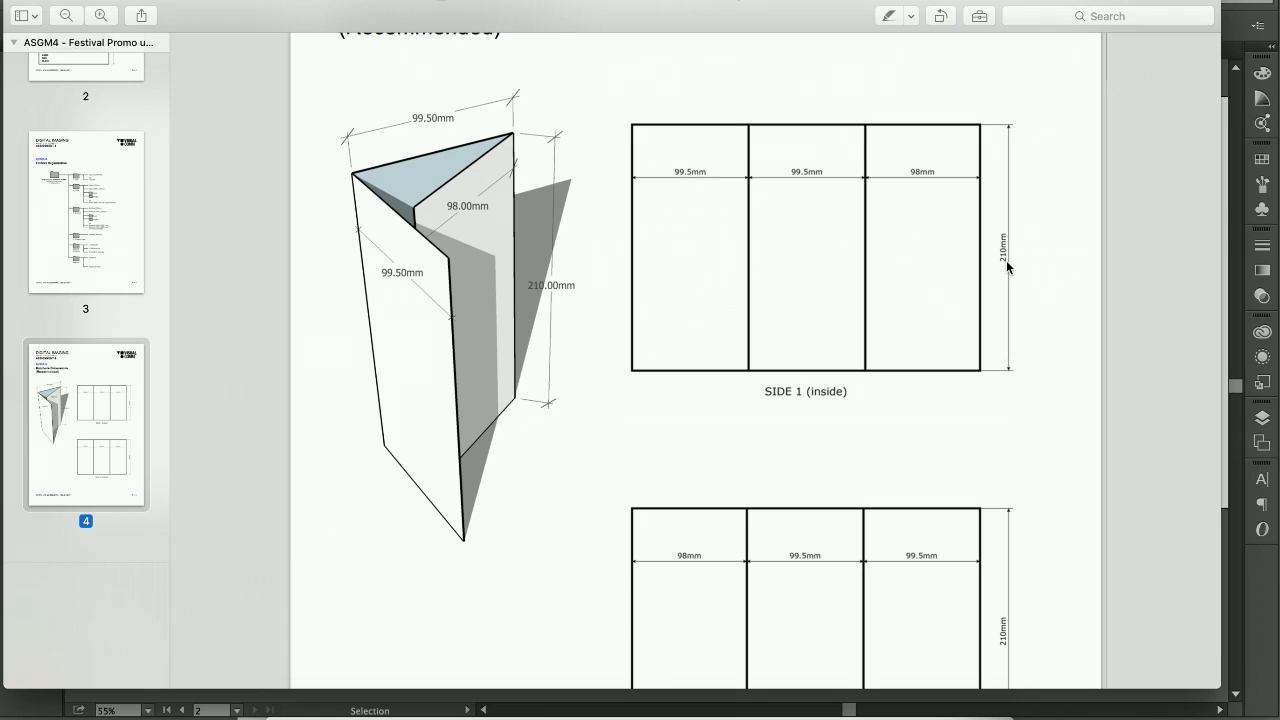
{"action": "key", "text": "super+Tab"}
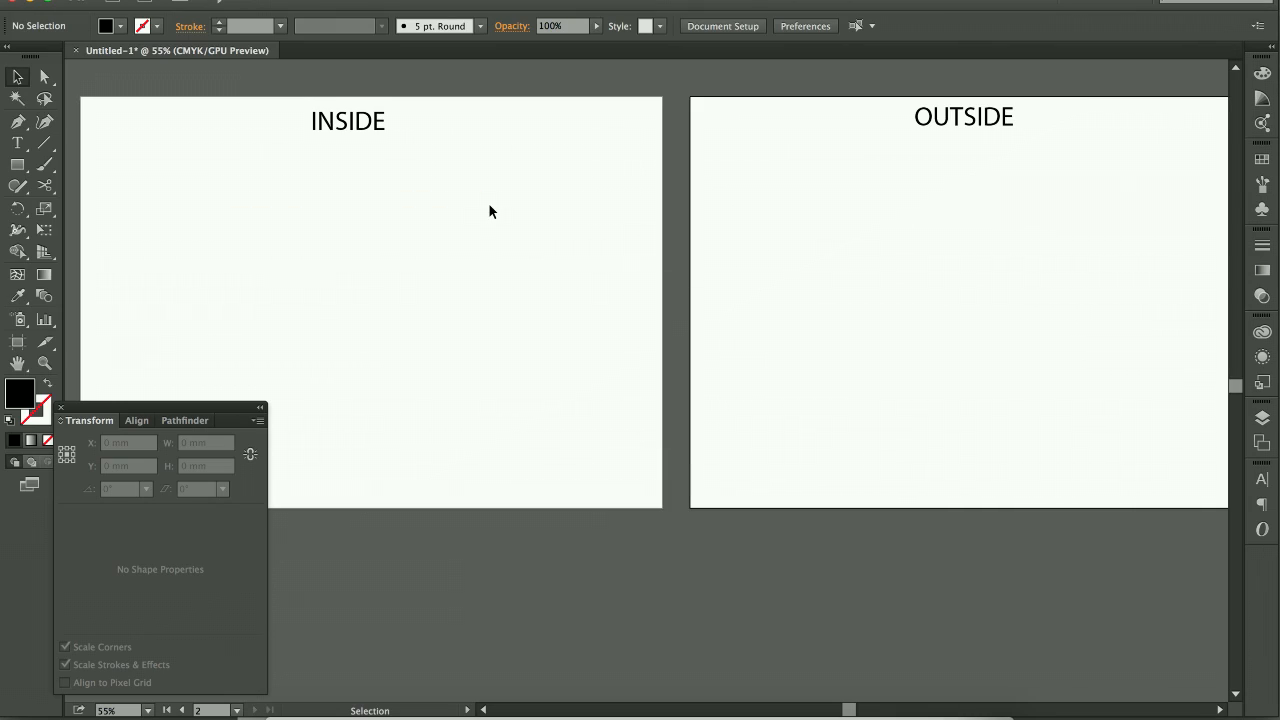
{"action": "left_click", "coordinate": [18, 166]}
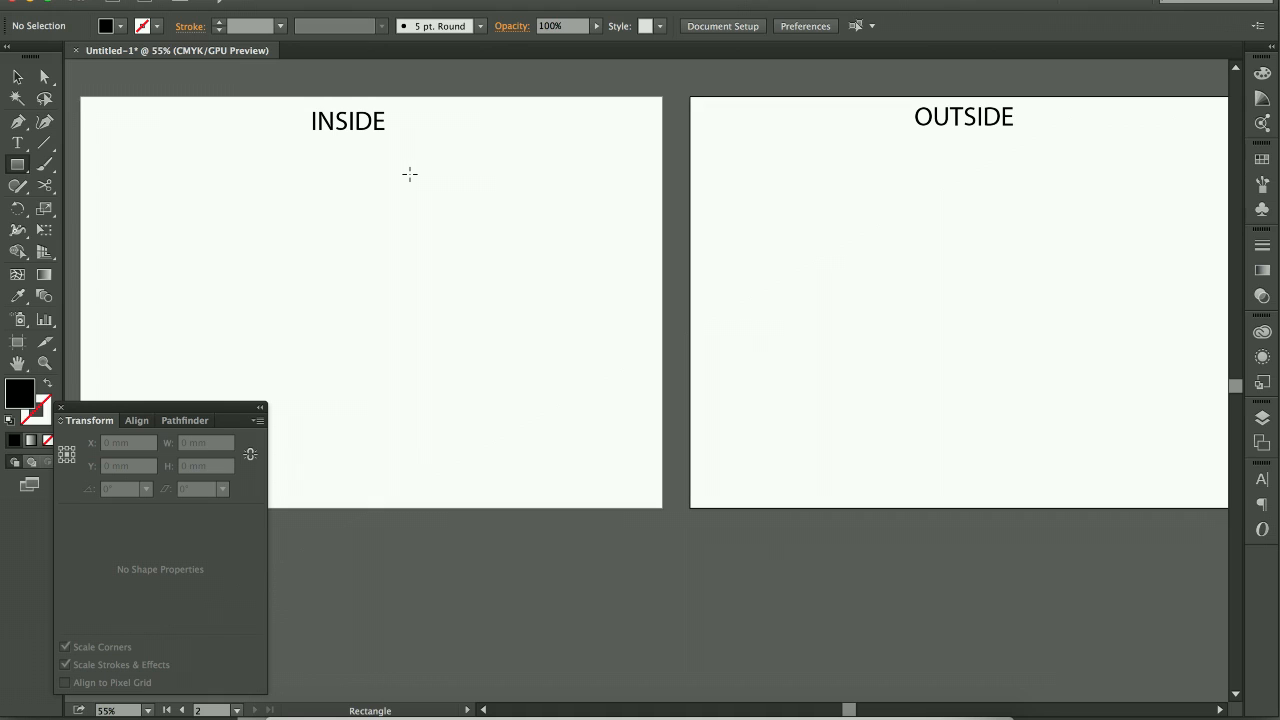
{"action": "left_click", "coordinate": [409, 174]}
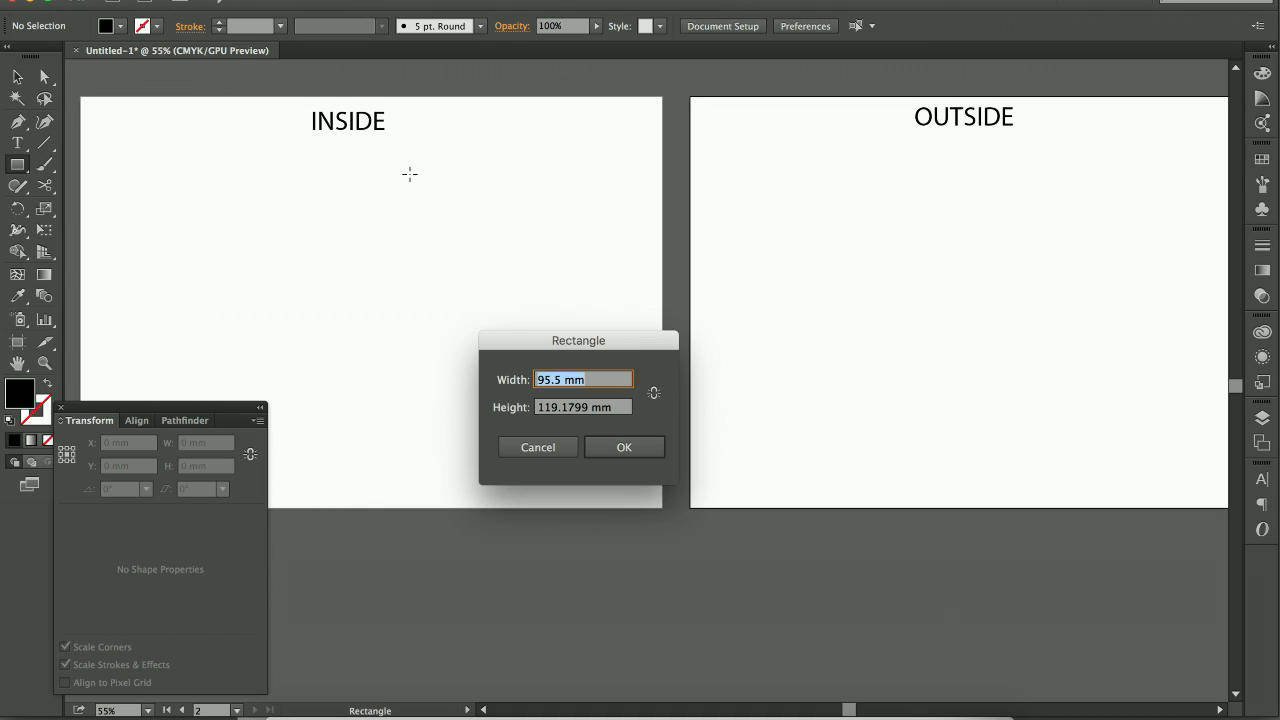
{"action": "type", "text": "99.5"}
{"action": "key", "text": "Tab"}
{"action": "type", "text": "210"}
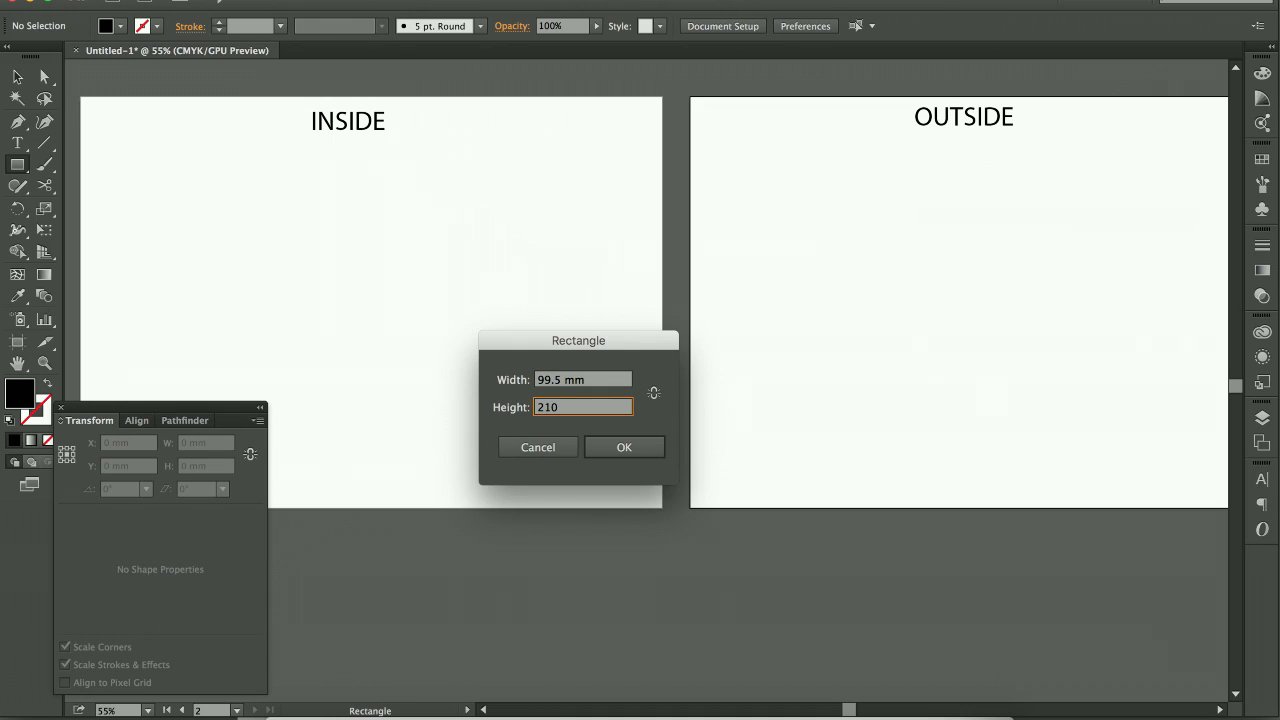
{"action": "left_click", "coordinate": [634, 446]}
{"action": "key", "text": "v"}
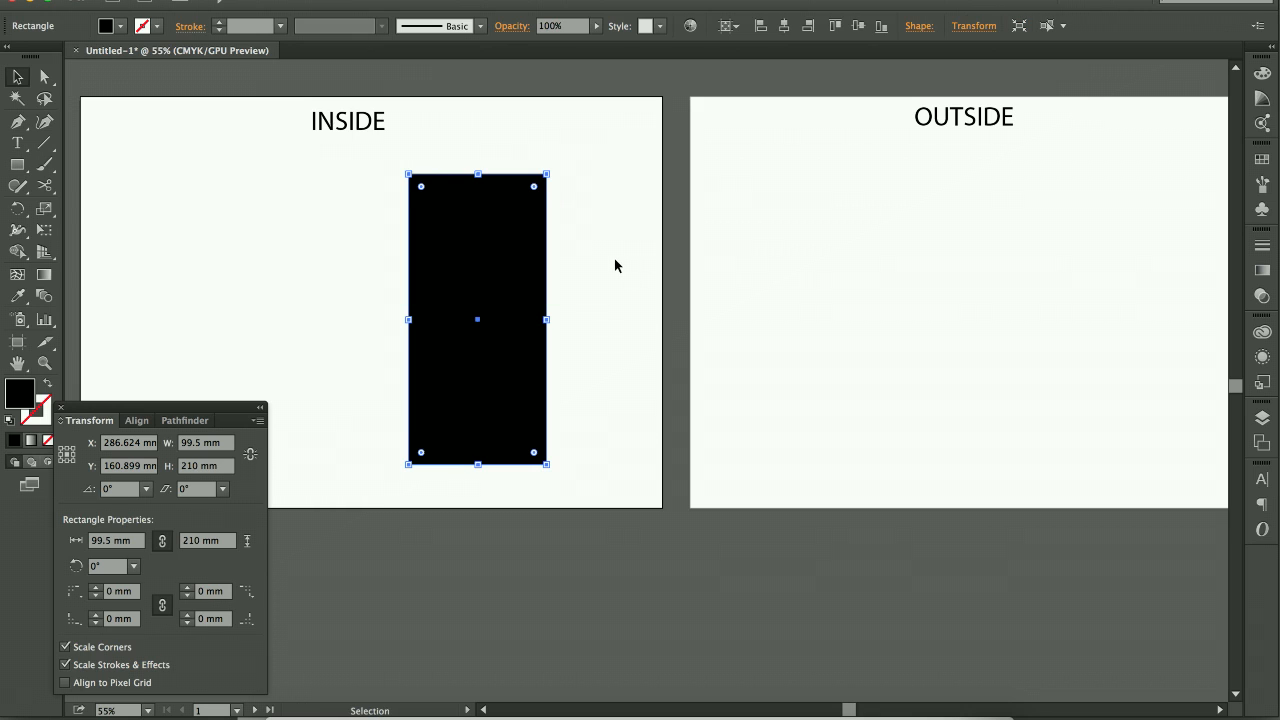
{"action": "left_click_drag", "start_coordinate": [614, 263], "coordinate": [737, 266]}
{"action": "left_click_drag", "start_coordinate": [611, 229], "coordinate": [370, 229]}
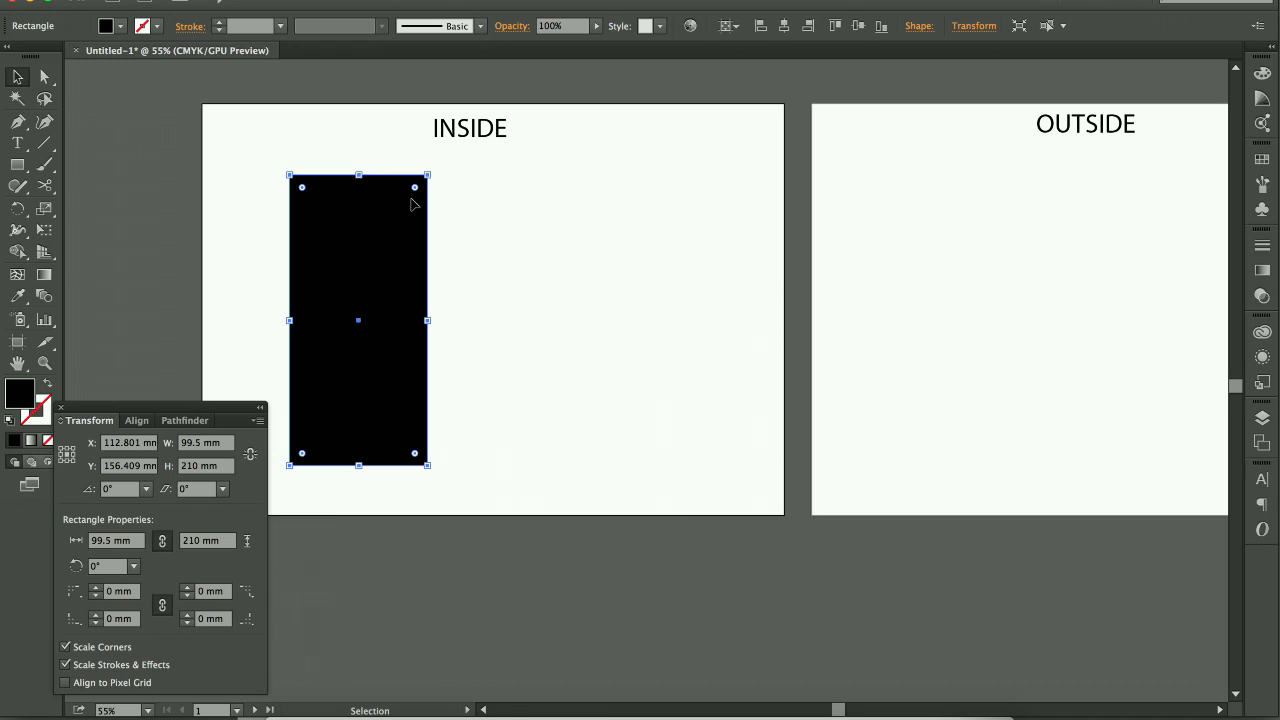
- Recheck the inside panel layout in Preview and duplicate the rectangle, placing the copy level with the original and just to its right
{"action": "key", "text": "super+Tab"}
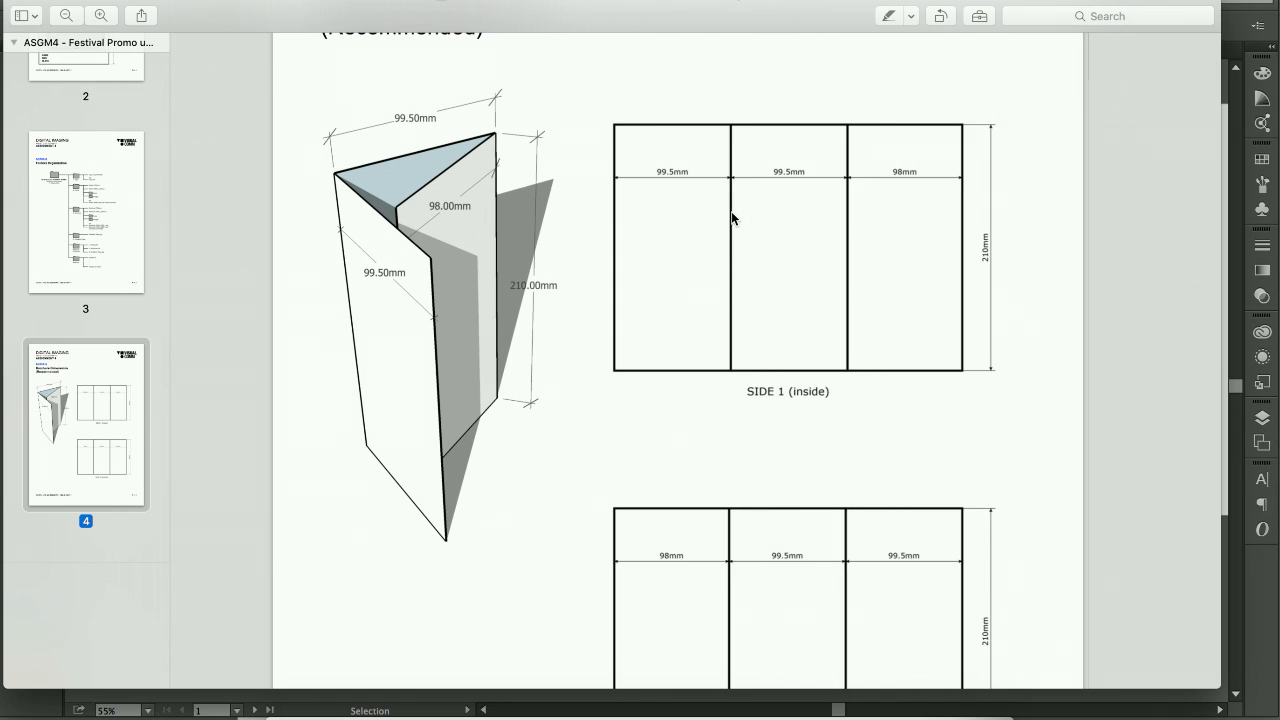
{"action": "scroll", "coordinate": [731, 211], "scroll_direction": "up", "scroll_amount": 2}
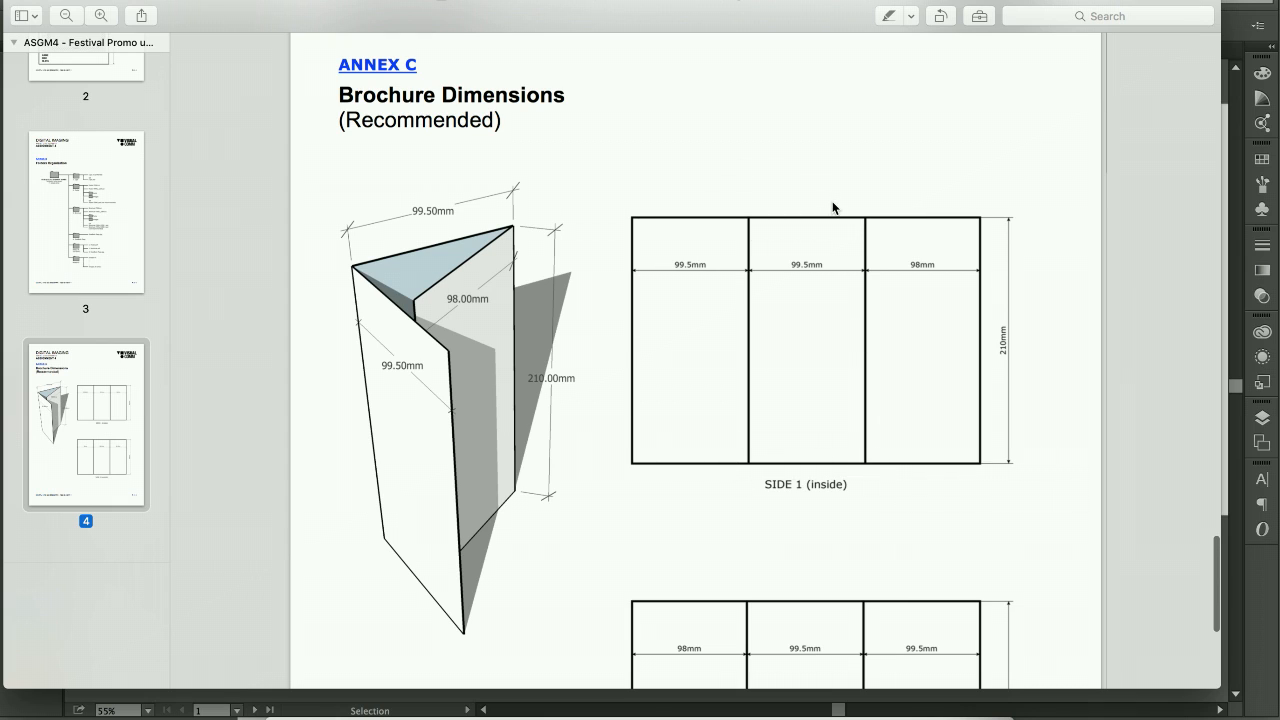
{"action": "key", "text": "super+Tab"}
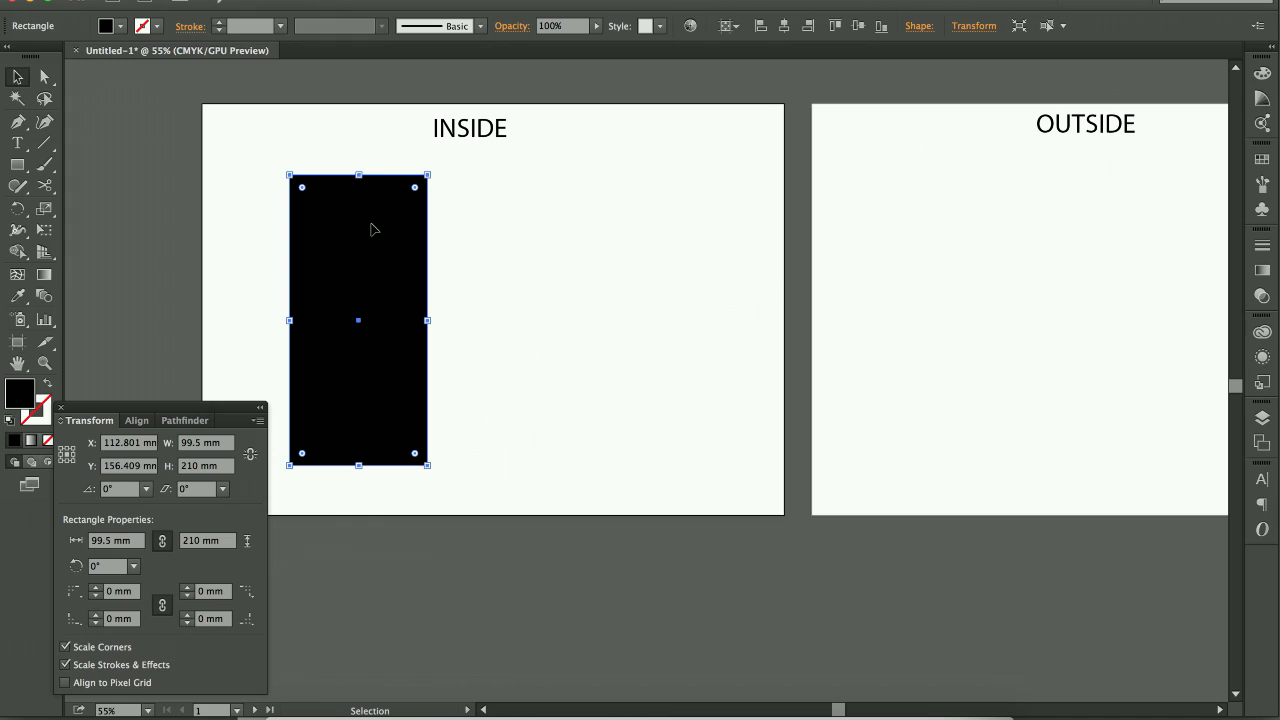
{"action": "key", "text": "a"}
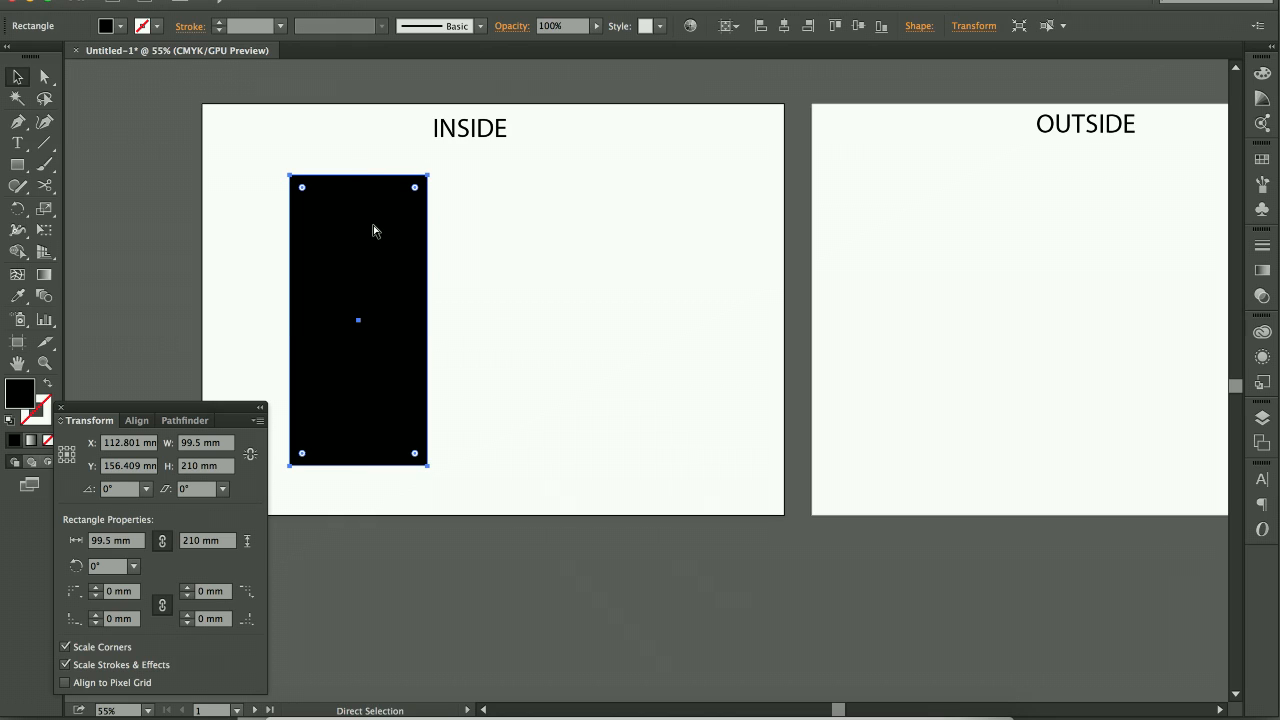
{"action": "key", "text": "v"}
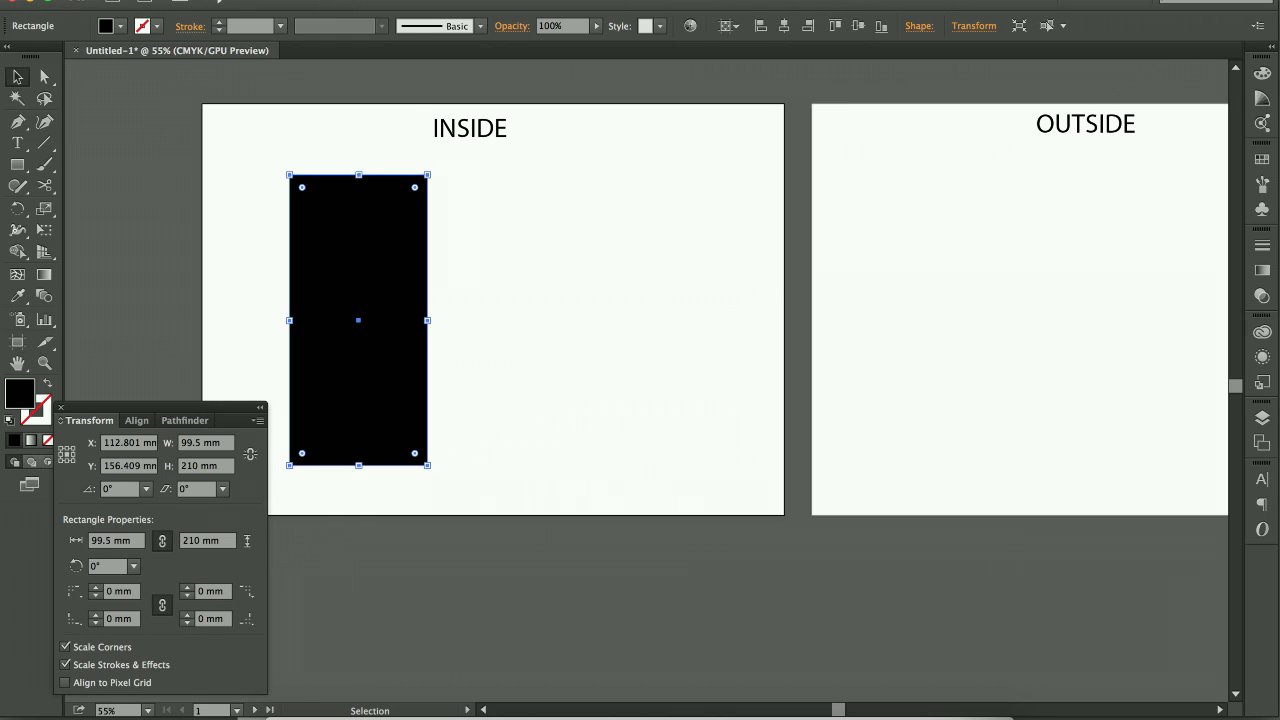
{"action": "left_click", "coordinate": [185, 0]}
{"action": "left_click", "coordinate": [218, 52]}
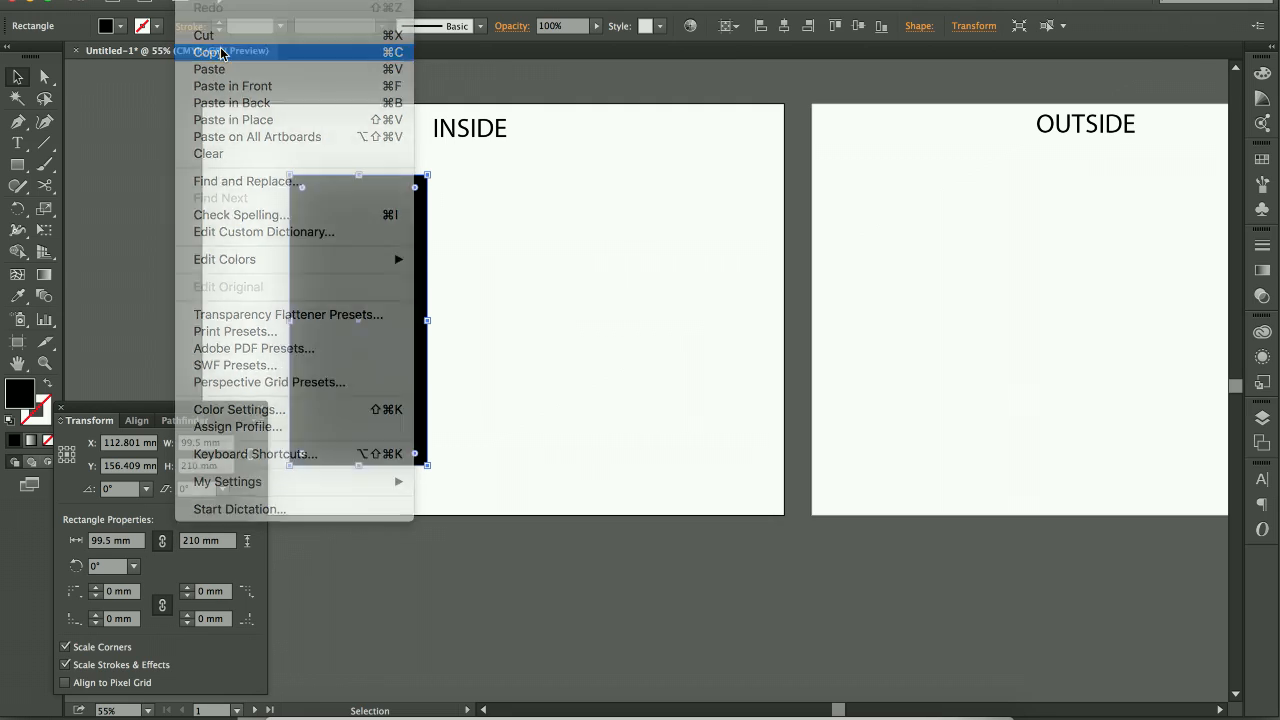
{"action": "left_click", "coordinate": [188, 0]}
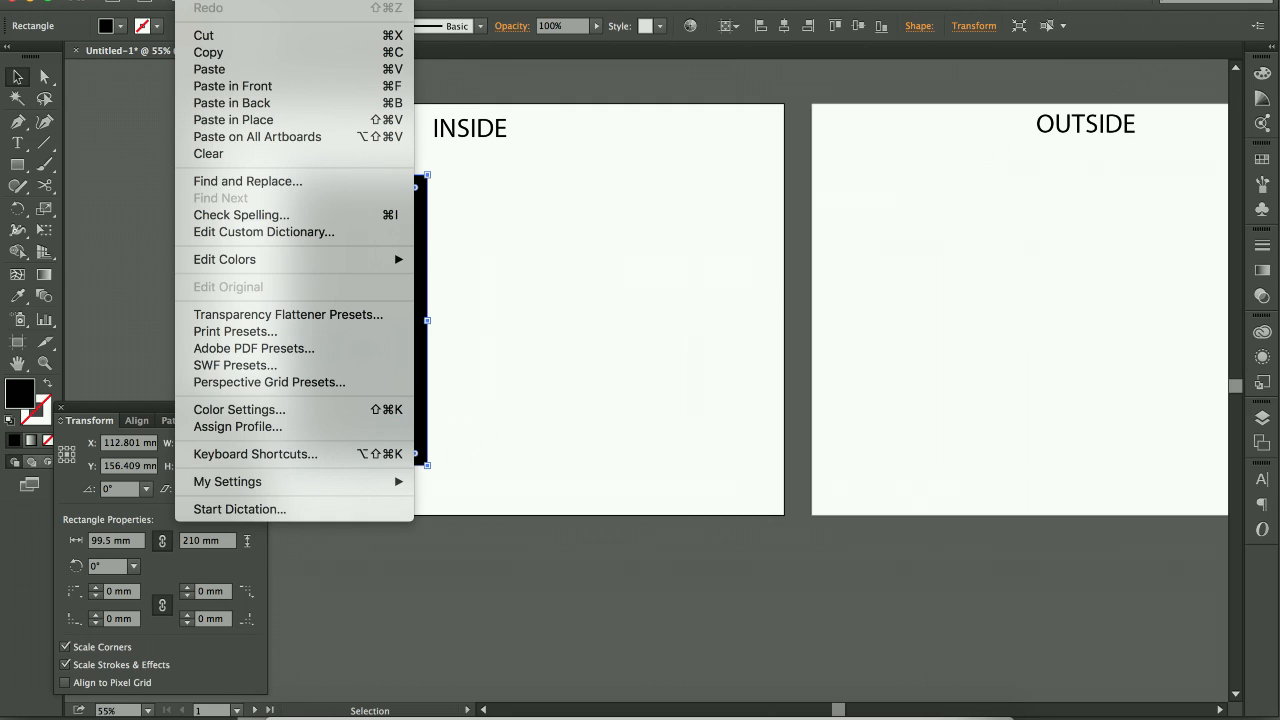
{"action": "left_click", "coordinate": [241, 70]}
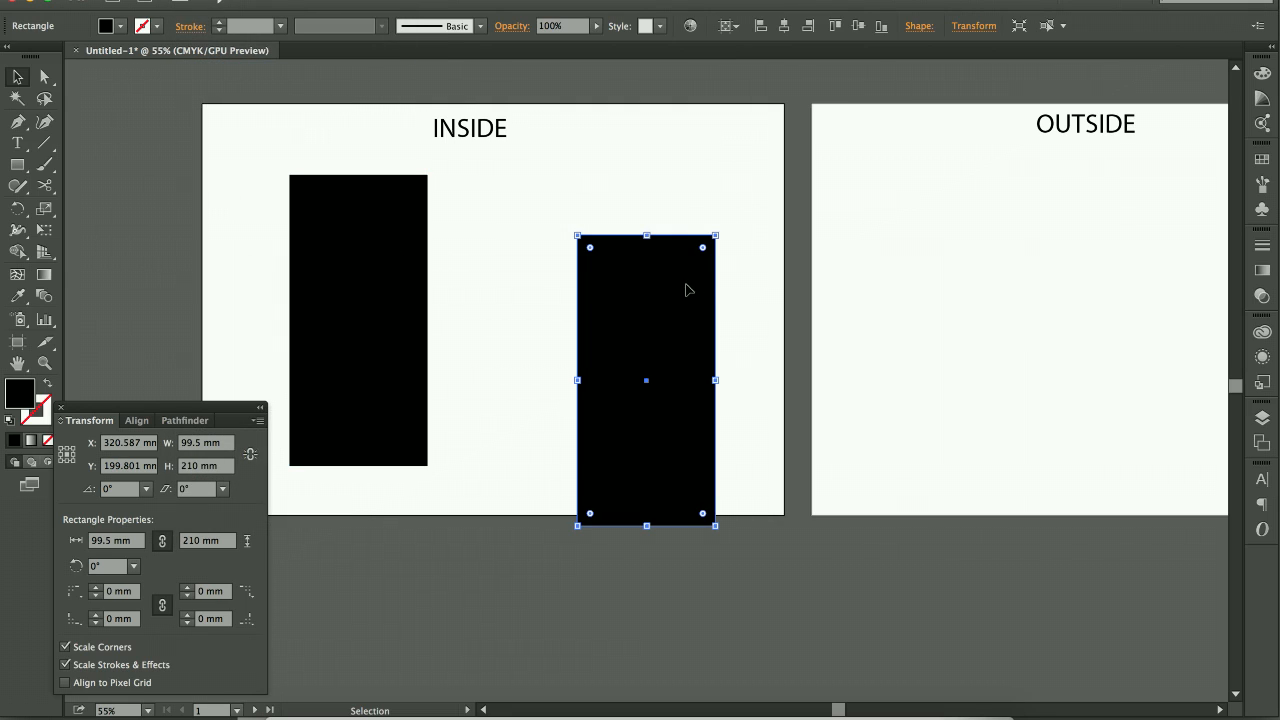
{"action": "left_click_drag", "start_coordinate": [666, 289], "coordinate": [535, 229]}
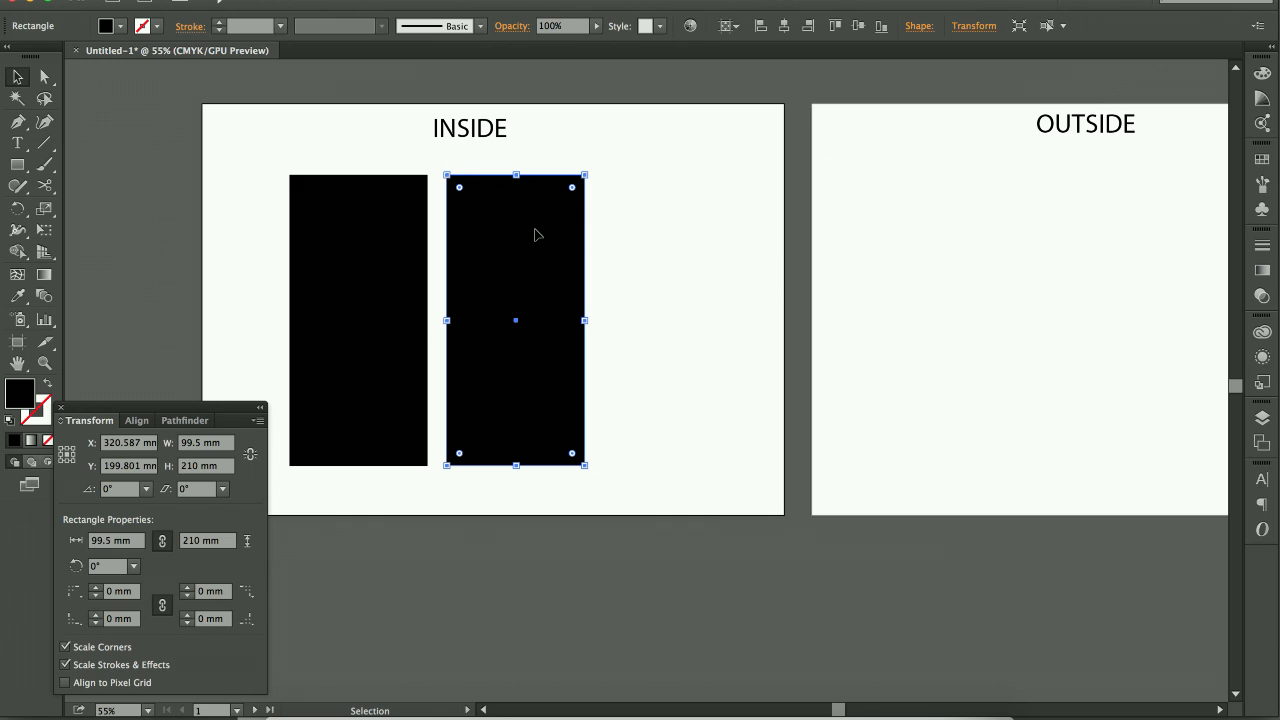
{"action": "left_click", "coordinate": [605, 226]}
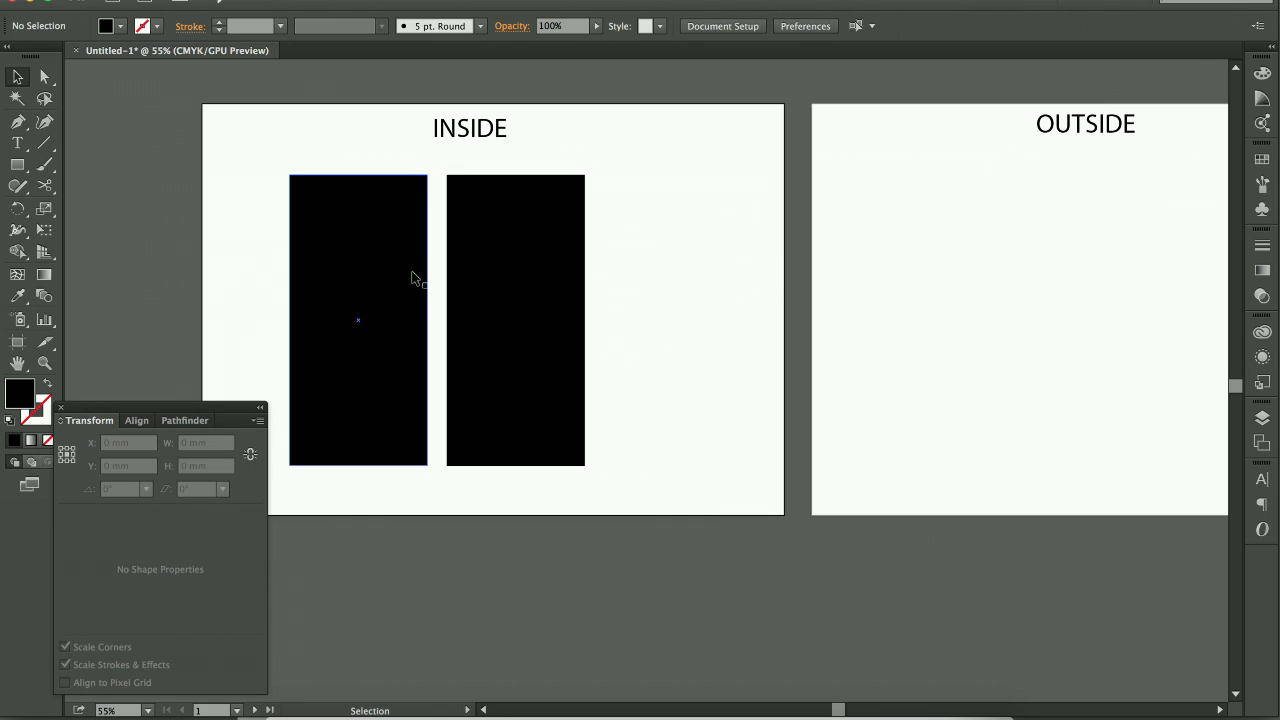
- Swap fill and stroke on both panel rectangles, giving them no fill and a black outline
{"action": "left_click_drag", "start_coordinate": [608, 266], "coordinate": [294, 289]}
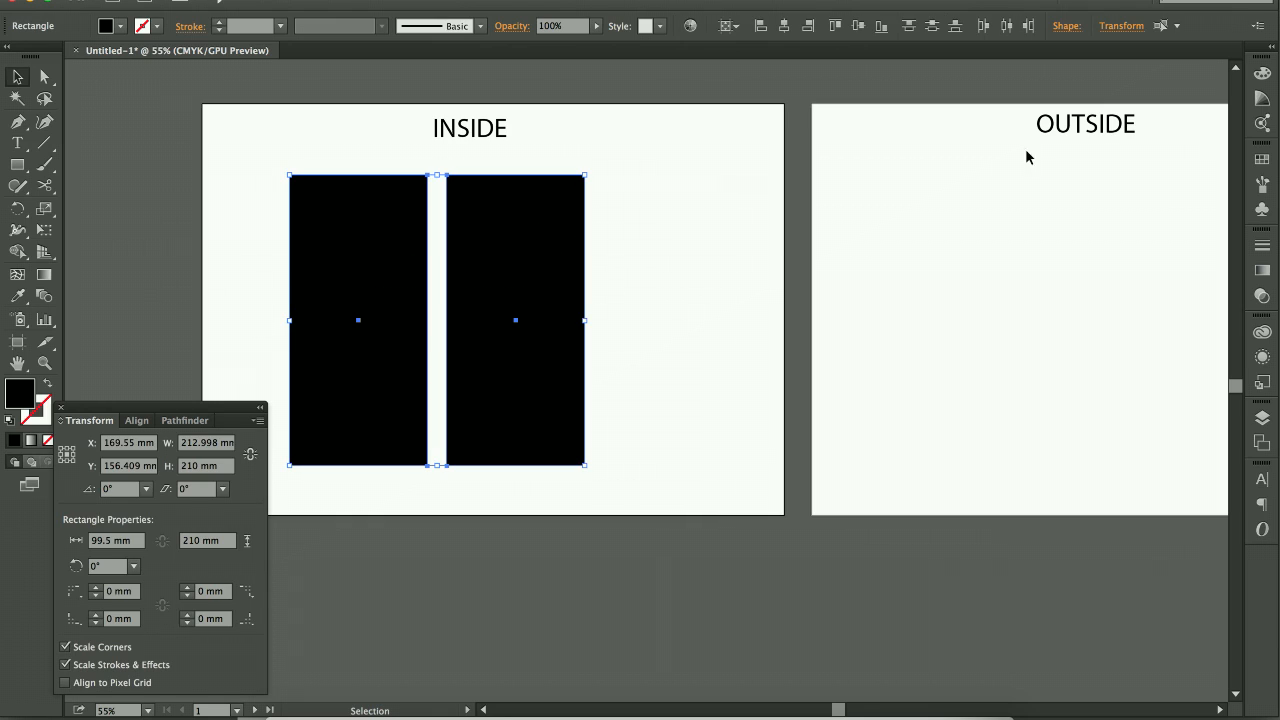
{"action": "left_click", "coordinate": [1262, 73]}
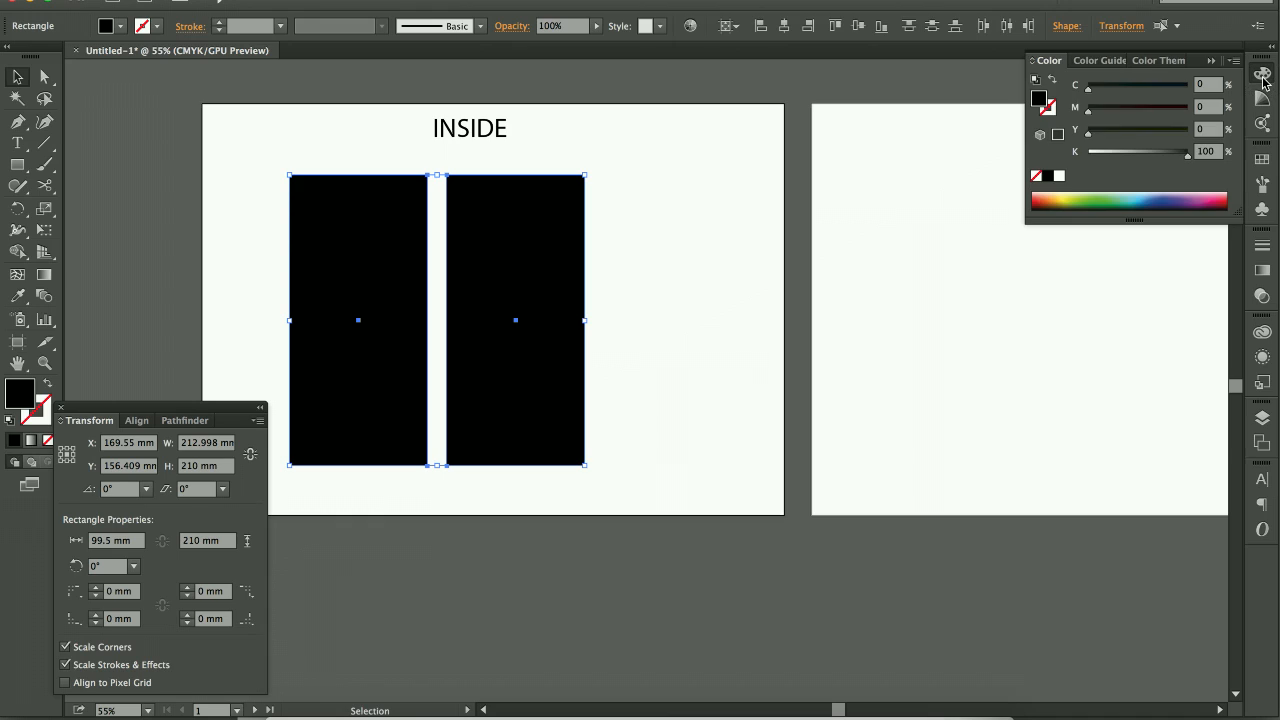
{"action": "left_click", "coordinate": [1054, 82]}
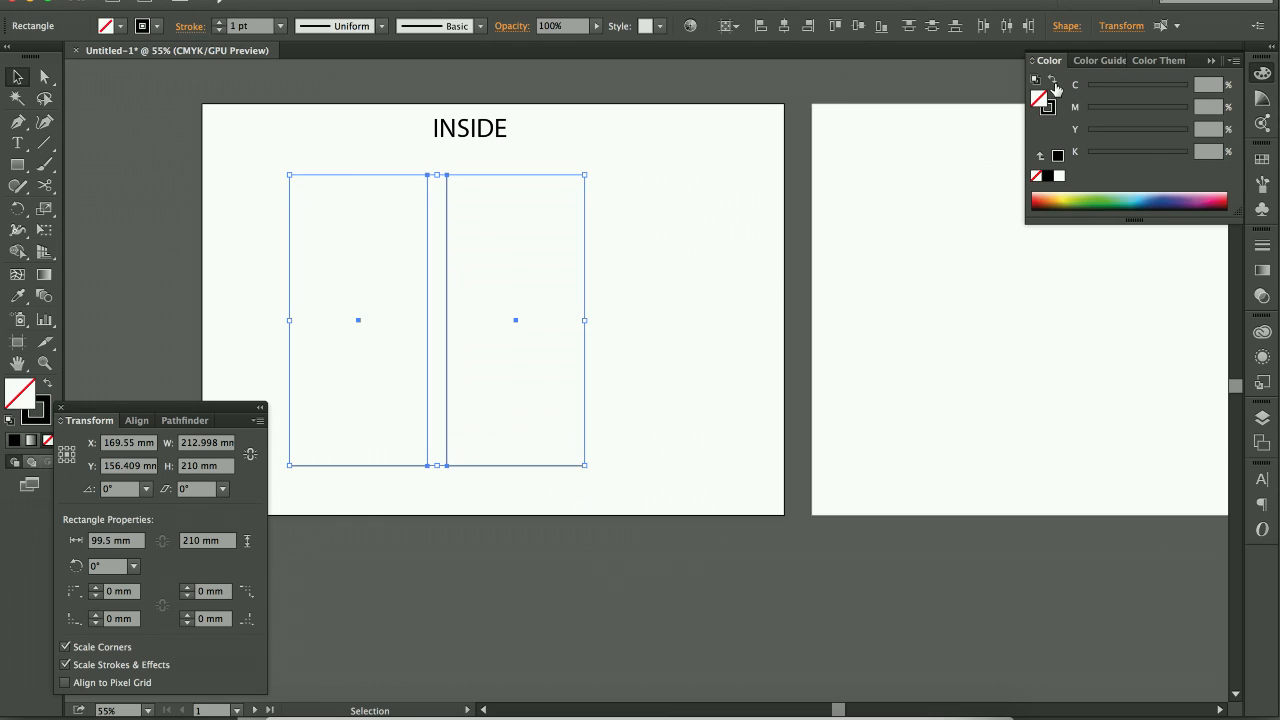
- Increase the stroke weight of both panel rectangles to 6 pt
{"action": "left_click", "coordinate": [1262, 245]}
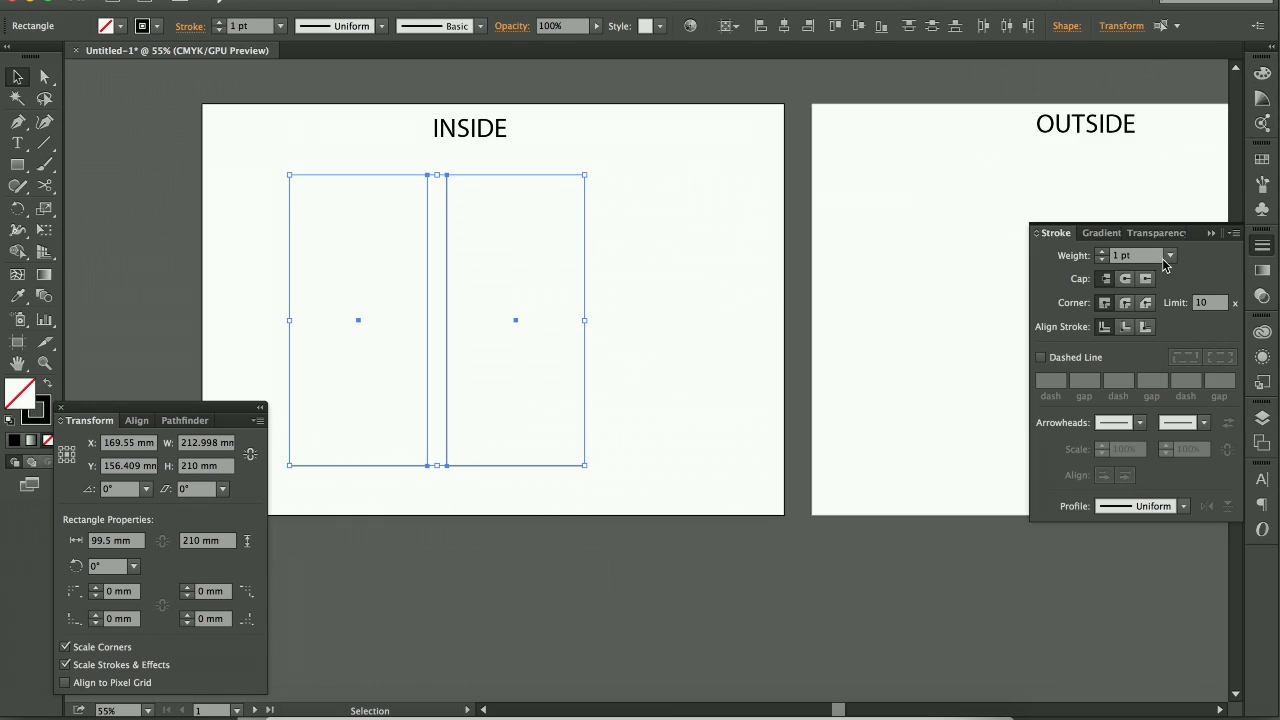
{"action": "left_click", "coordinate": [1104, 251]}
{"action": "left_click", "coordinate": [1104, 251]}
{"action": "left_click", "coordinate": [1104, 251]}
{"action": "left_click", "coordinate": [1104, 251]}
{"action": "left_click", "coordinate": [1104, 251]}
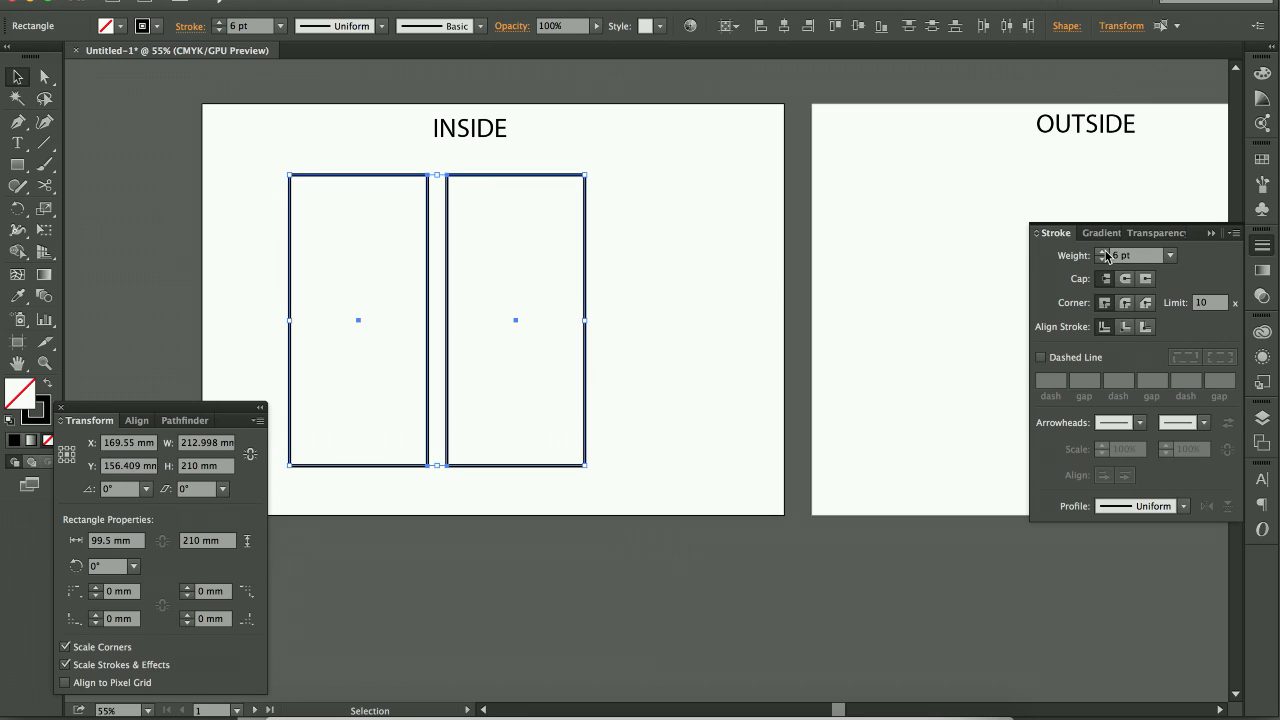
- Close the stroke settings and shift the second panel rectangle slightly closer to the first one
{"action": "left_click", "coordinate": [1262, 245]}
{"action": "left_click", "coordinate": [698, 214]}
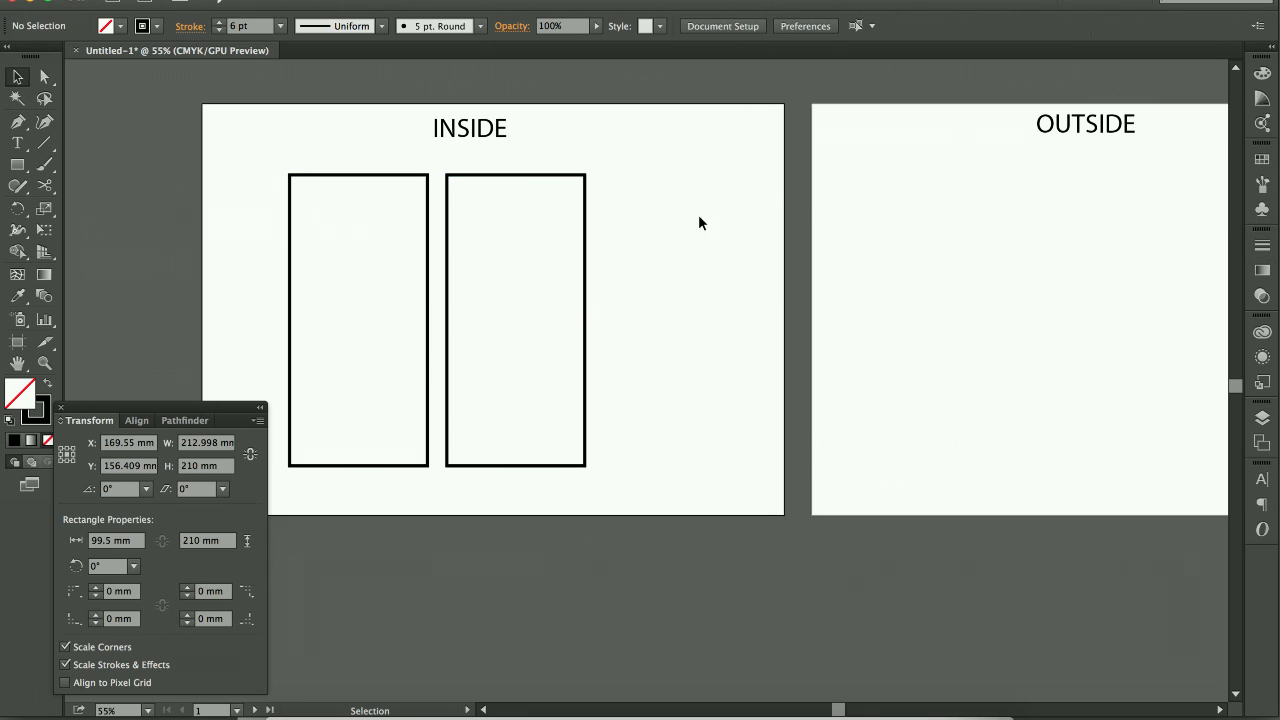
{"action": "left_click", "coordinate": [498, 178]}
- Check the third inside panel's width in Preview and draw a 98 × 210 mm rectangle to the right of the two panels
{"action": "key", "text": "super+Tab"}
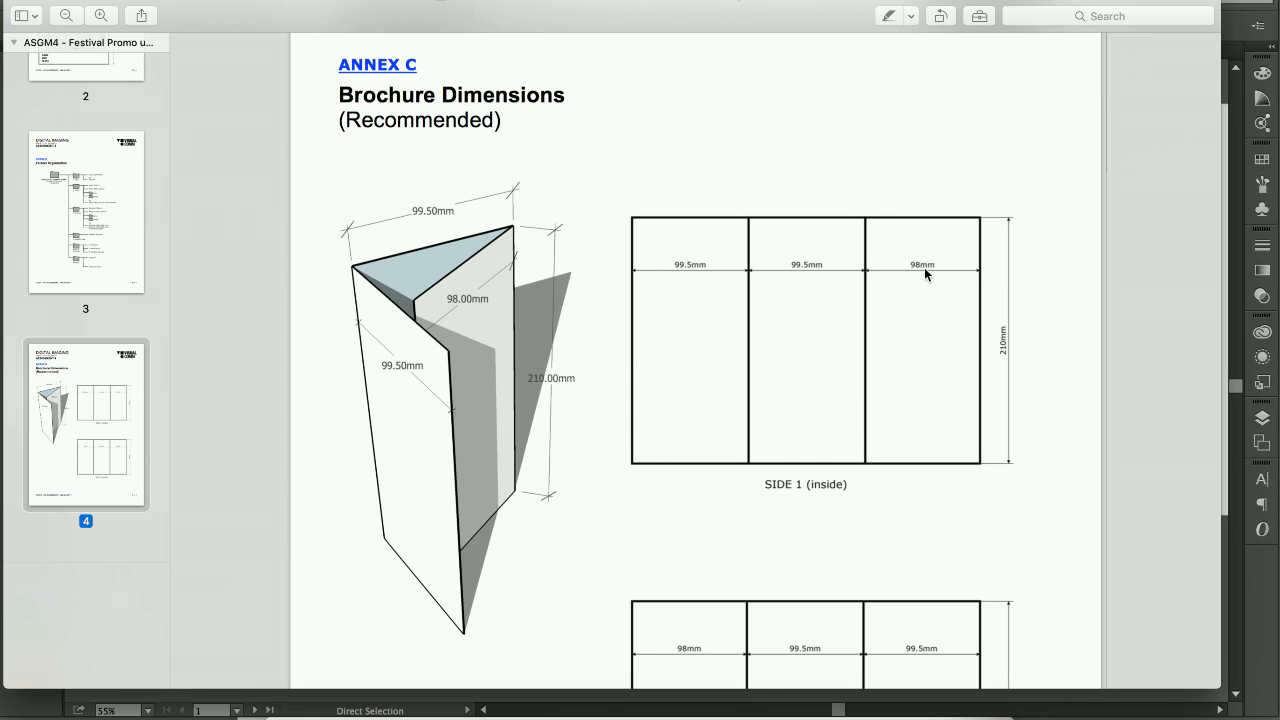
{"action": "key", "text": "super+Tab"}
{"action": "left_click", "coordinate": [685, 245]}
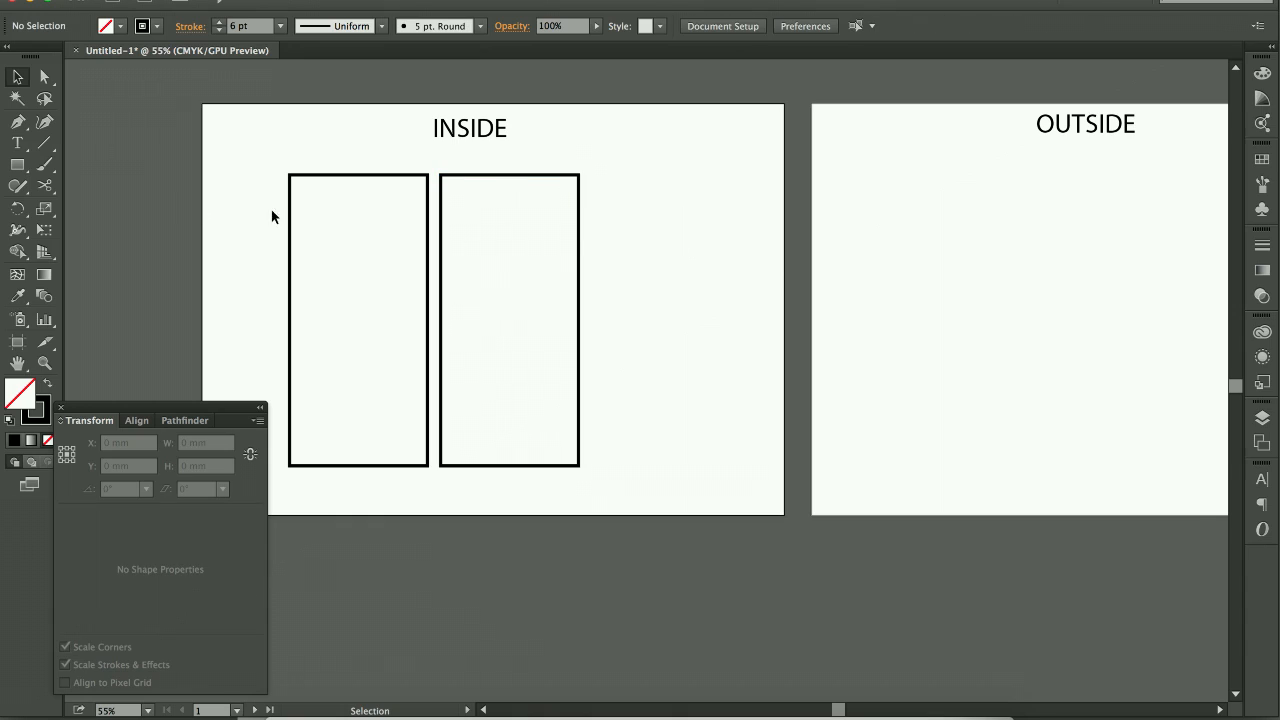
{"action": "left_click", "coordinate": [17, 165]}
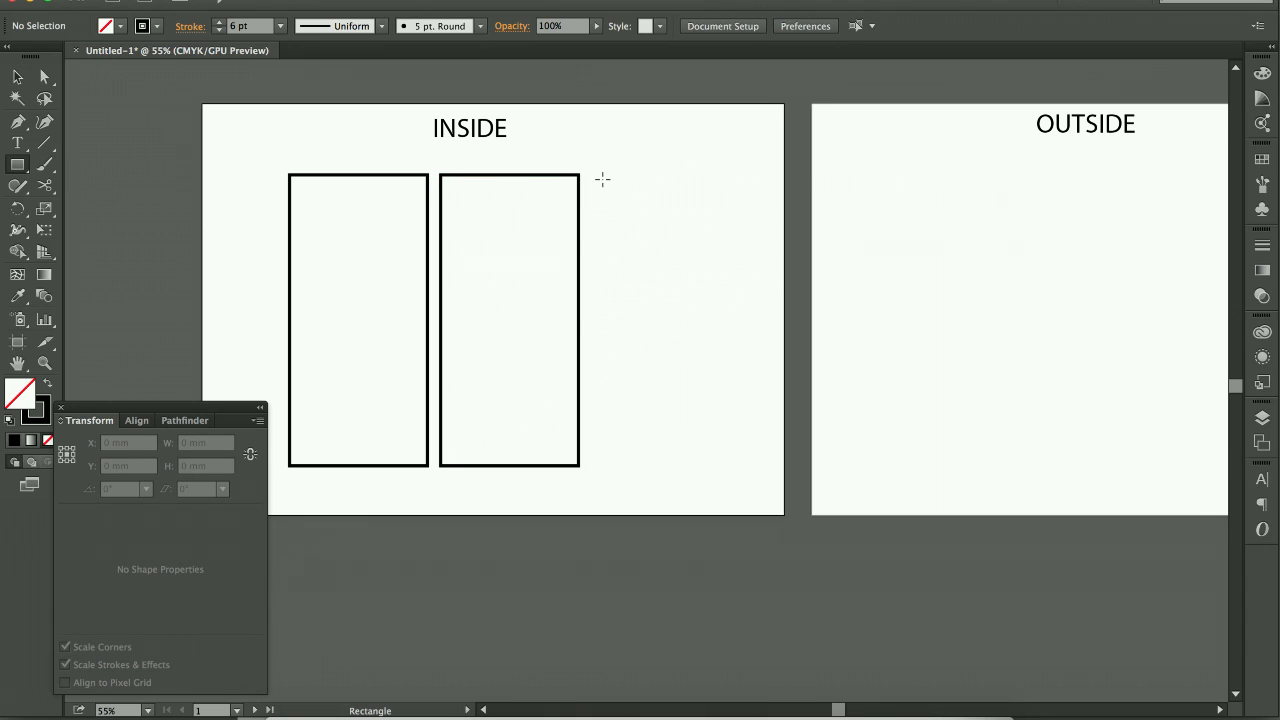
{"action": "left_click", "coordinate": [602, 179]}
{"action": "type", "text": "98"}
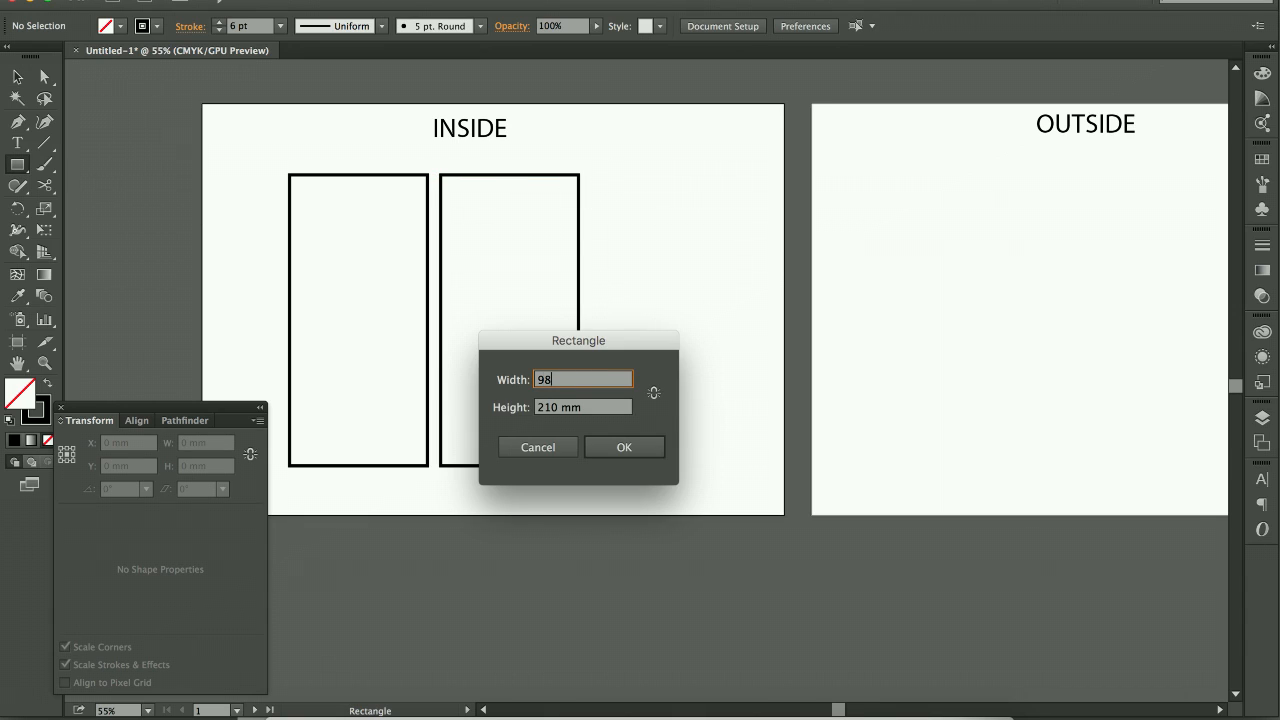
{"action": "left_click", "coordinate": [597, 449]}
{"action": "key", "text": "v"}
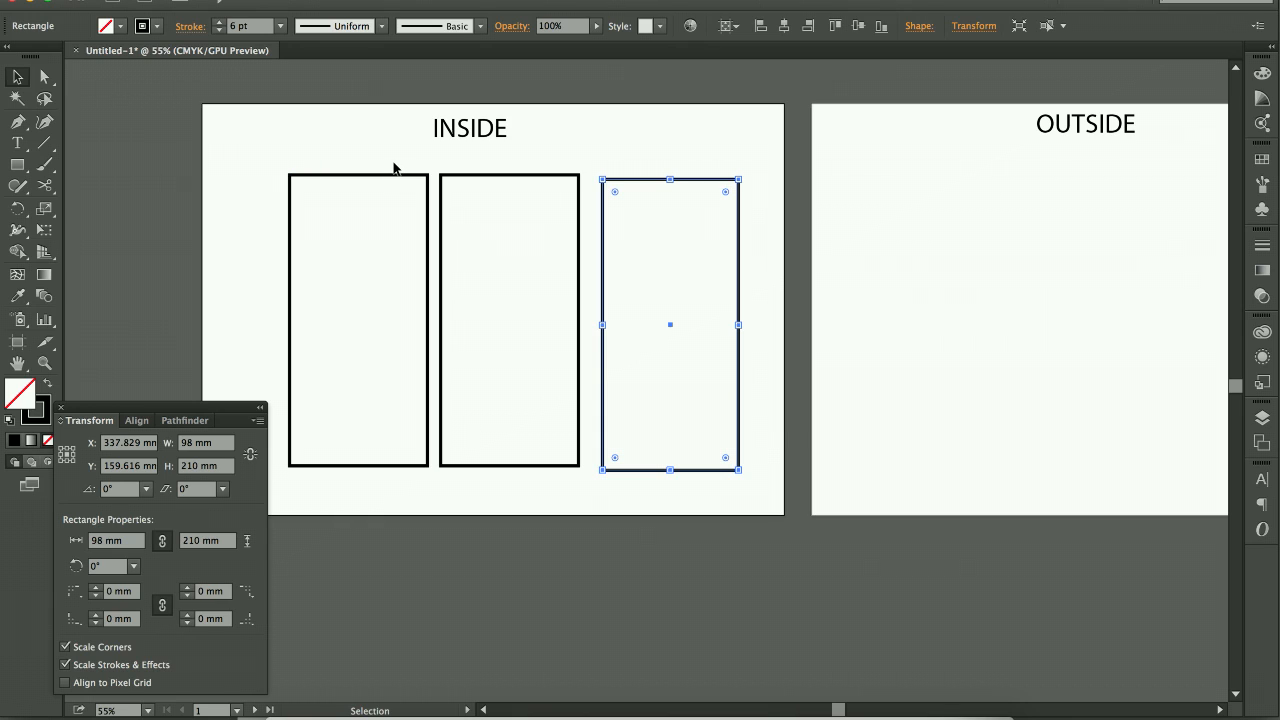
- Select all three panel rectangles and align their vertical centres, using the middle rectangle as the key object
{"action": "left_click", "coordinate": [140, 422]}
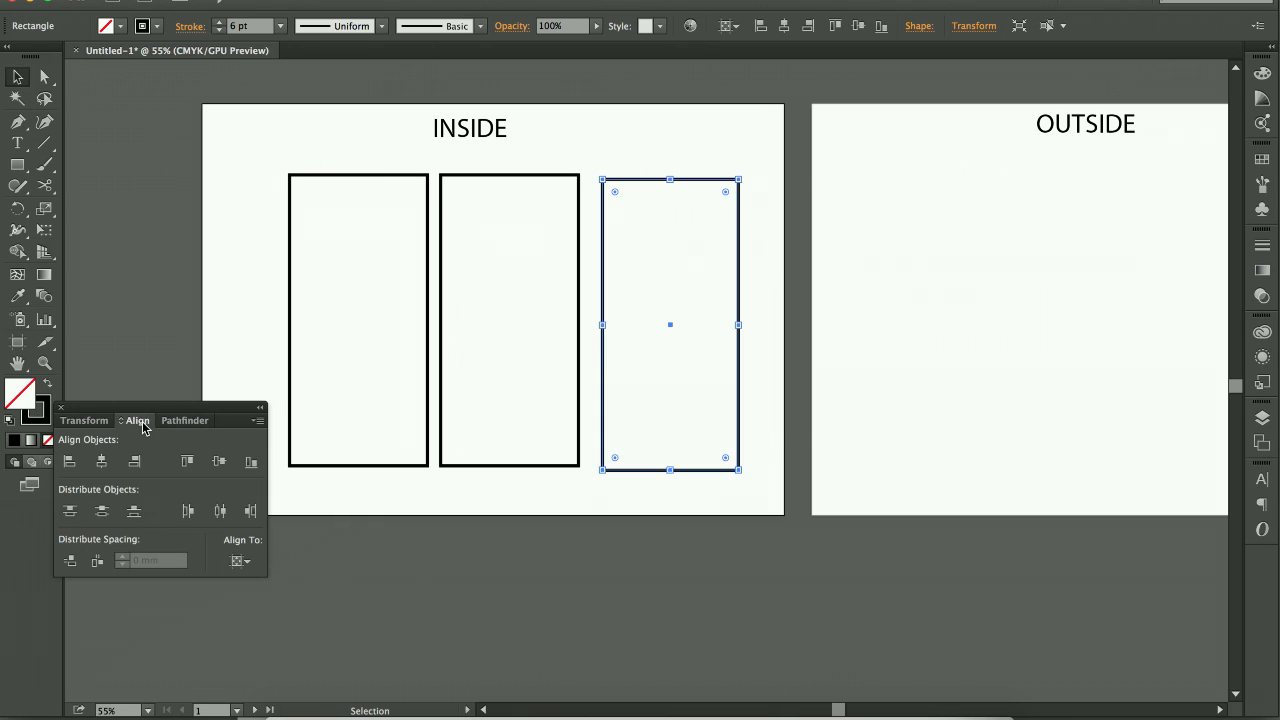
{"action": "left_click_drag", "start_coordinate": [143, 425], "coordinate": [138, 517]}
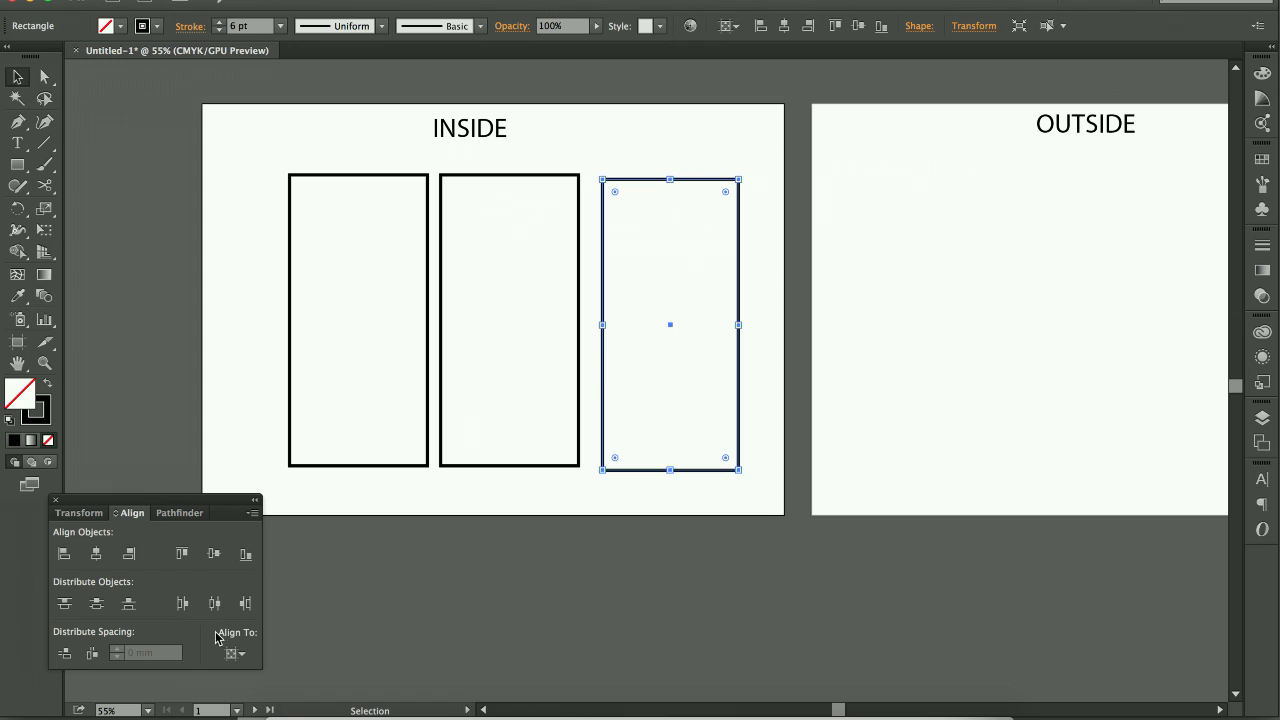
{"action": "left_click", "coordinate": [253, 513]}
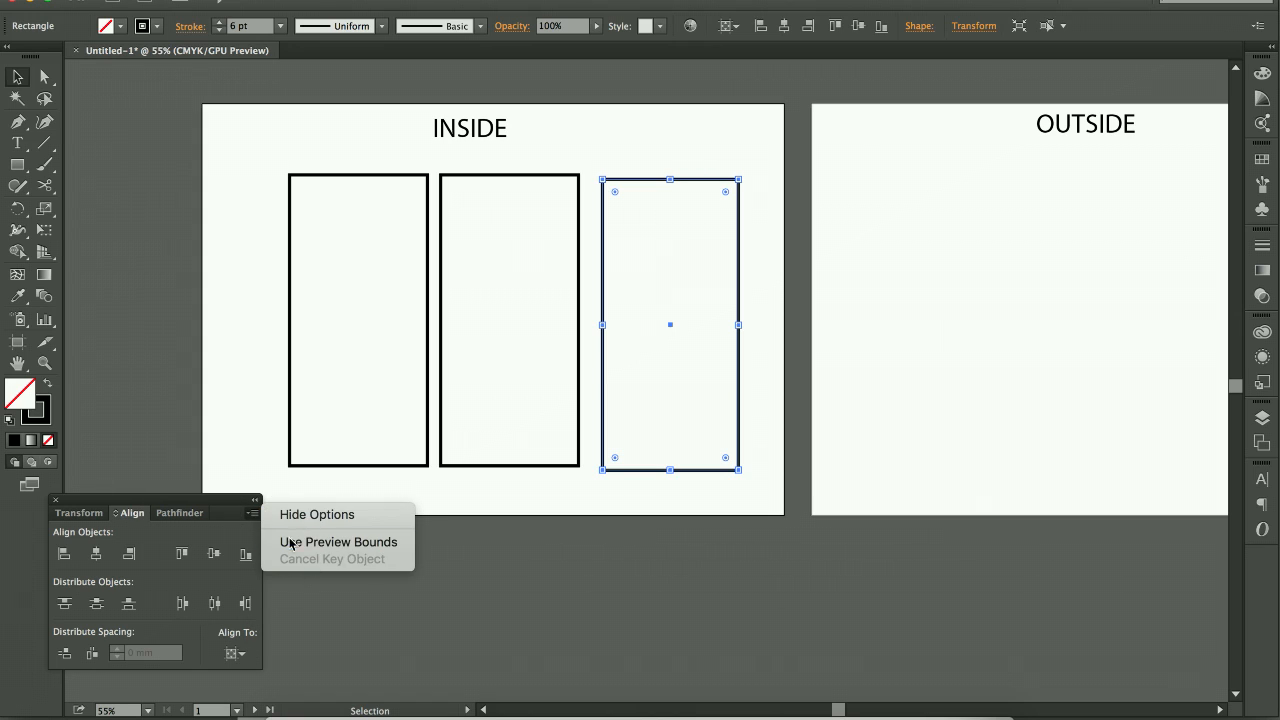
{"action": "left_click", "coordinate": [155, 630]}
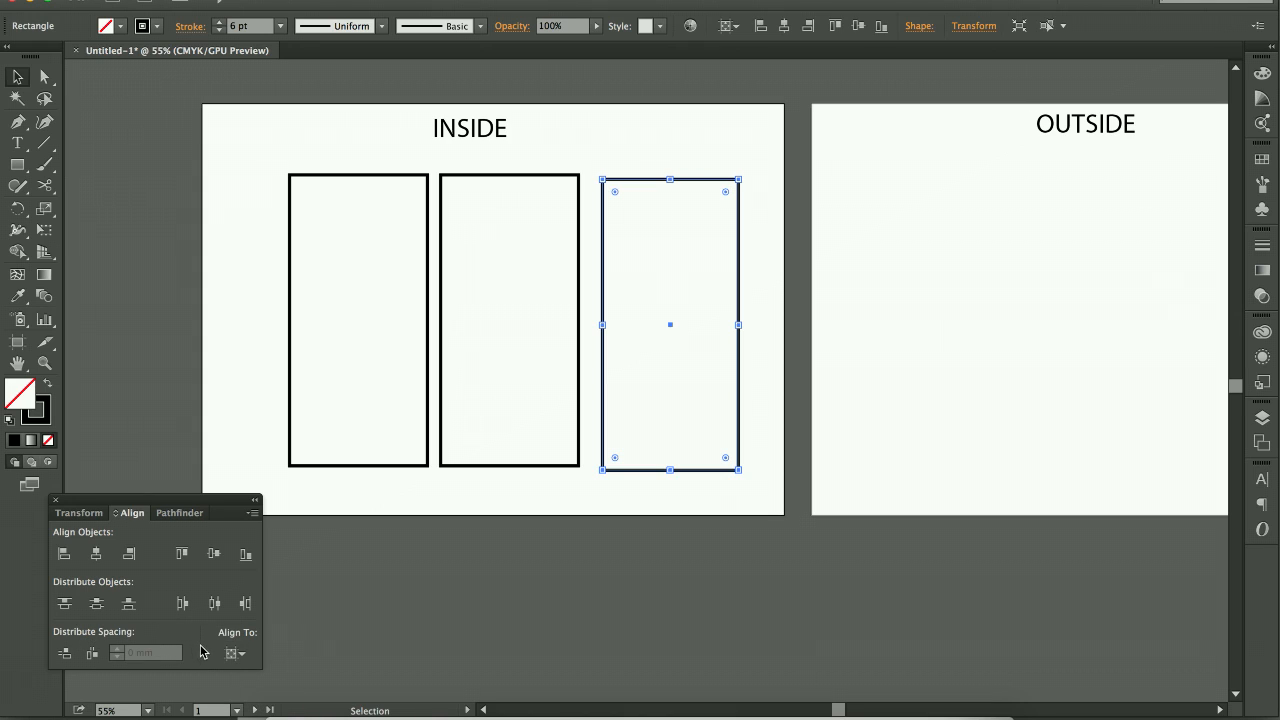
{"action": "left_click", "coordinate": [352, 165]}
{"action": "left_click_drag", "start_coordinate": [352, 165], "coordinate": [709, 222]}
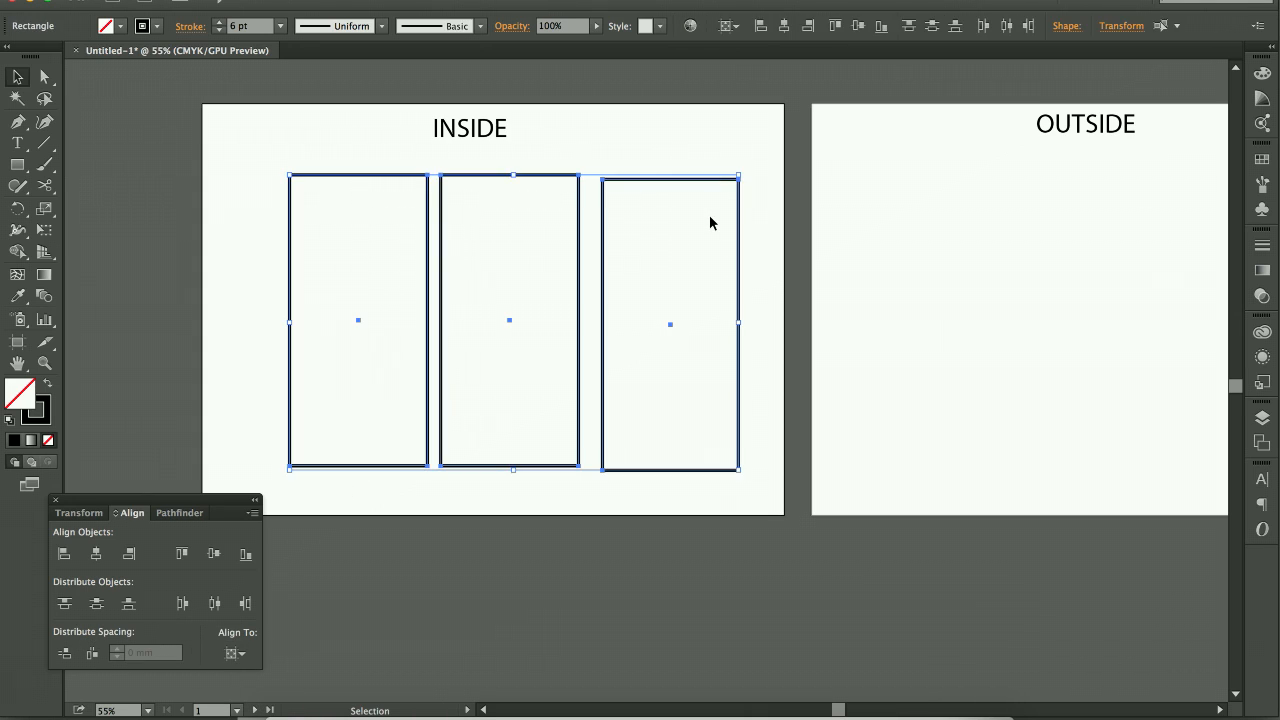
{"action": "left_click", "coordinate": [548, 181]}
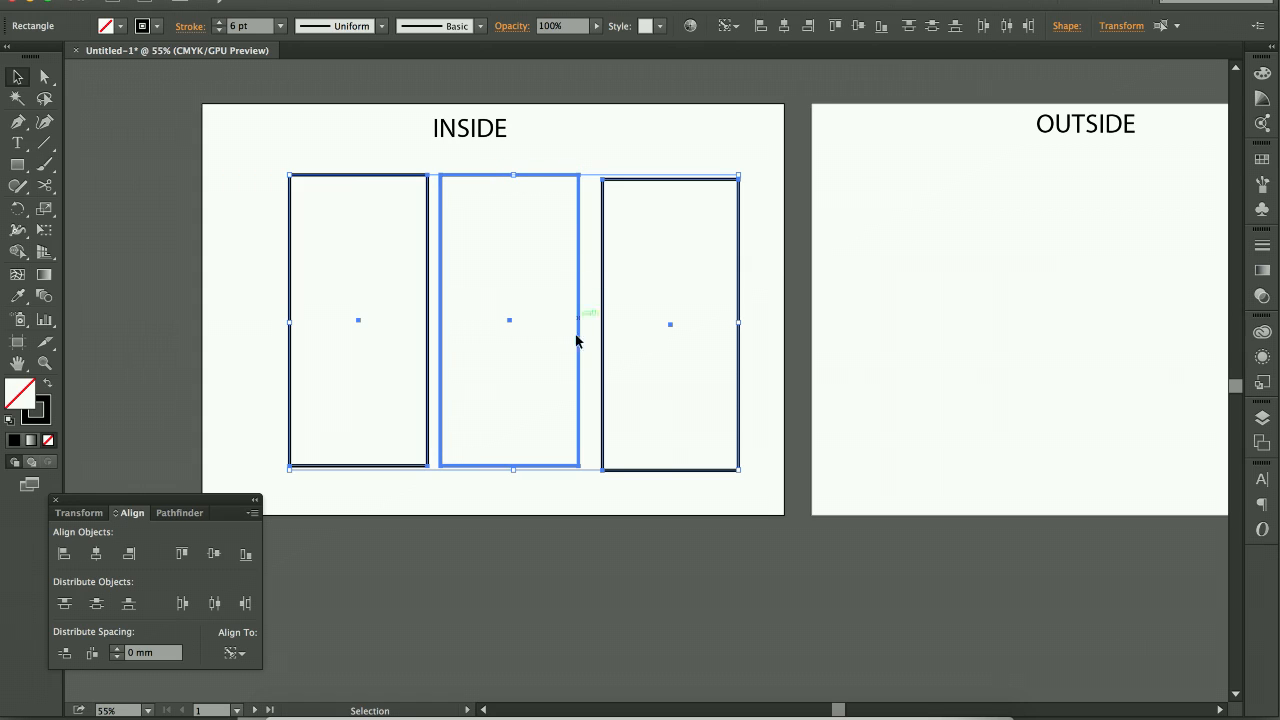
{"action": "left_click", "coordinate": [214, 554]}
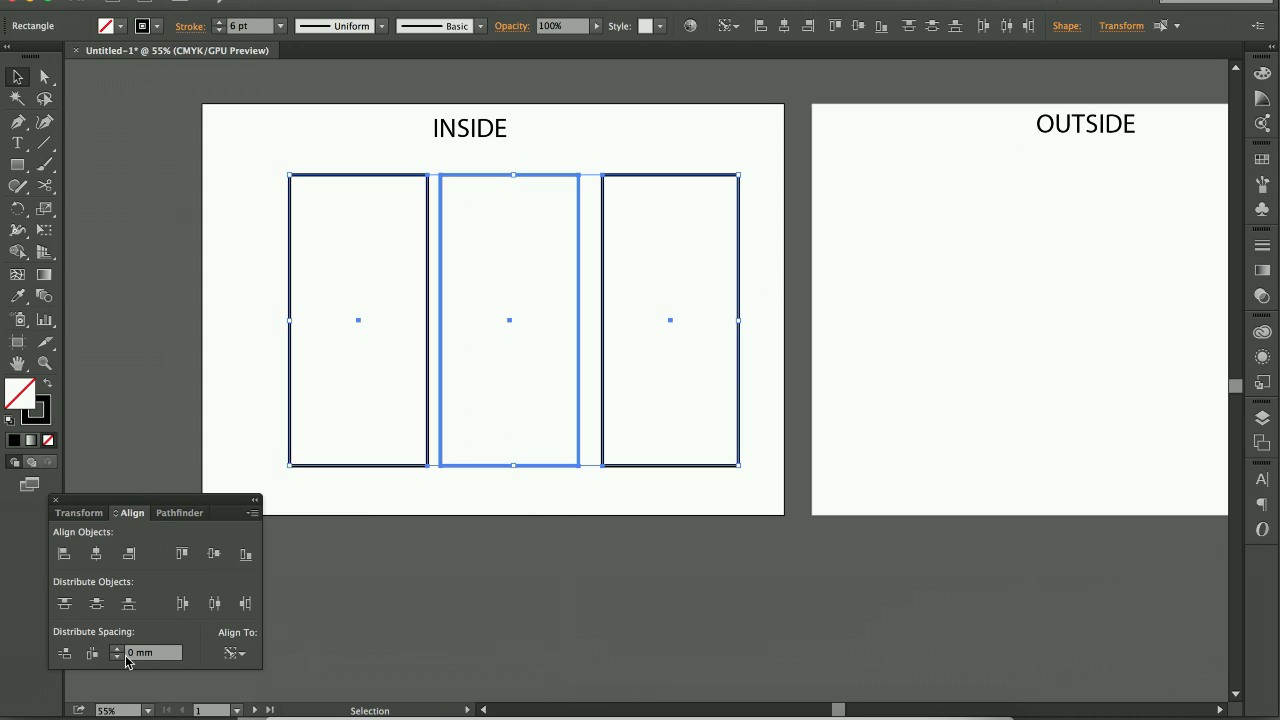
- Distribute the three panels horizontally with 0 mm spacing around the middle key rectangle so their edges meet
{"action": "left_click", "coordinate": [150, 658]}
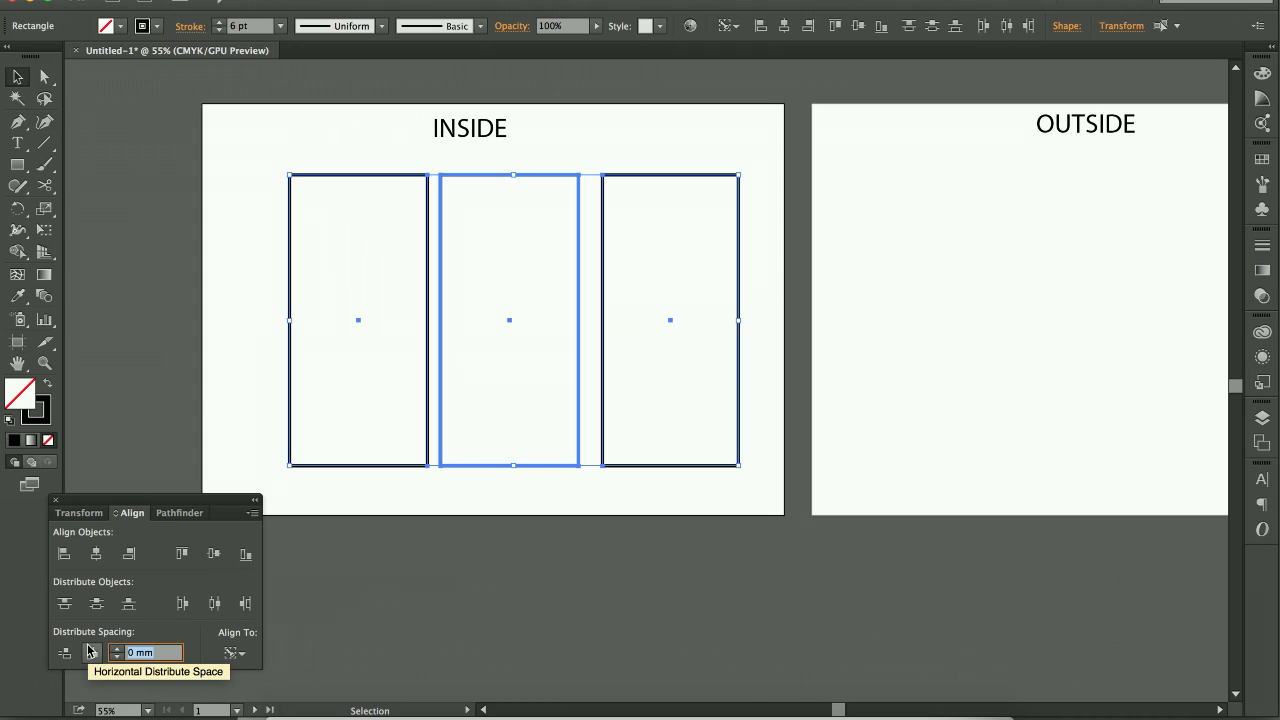
{"action": "left_click", "coordinate": [92, 653]}
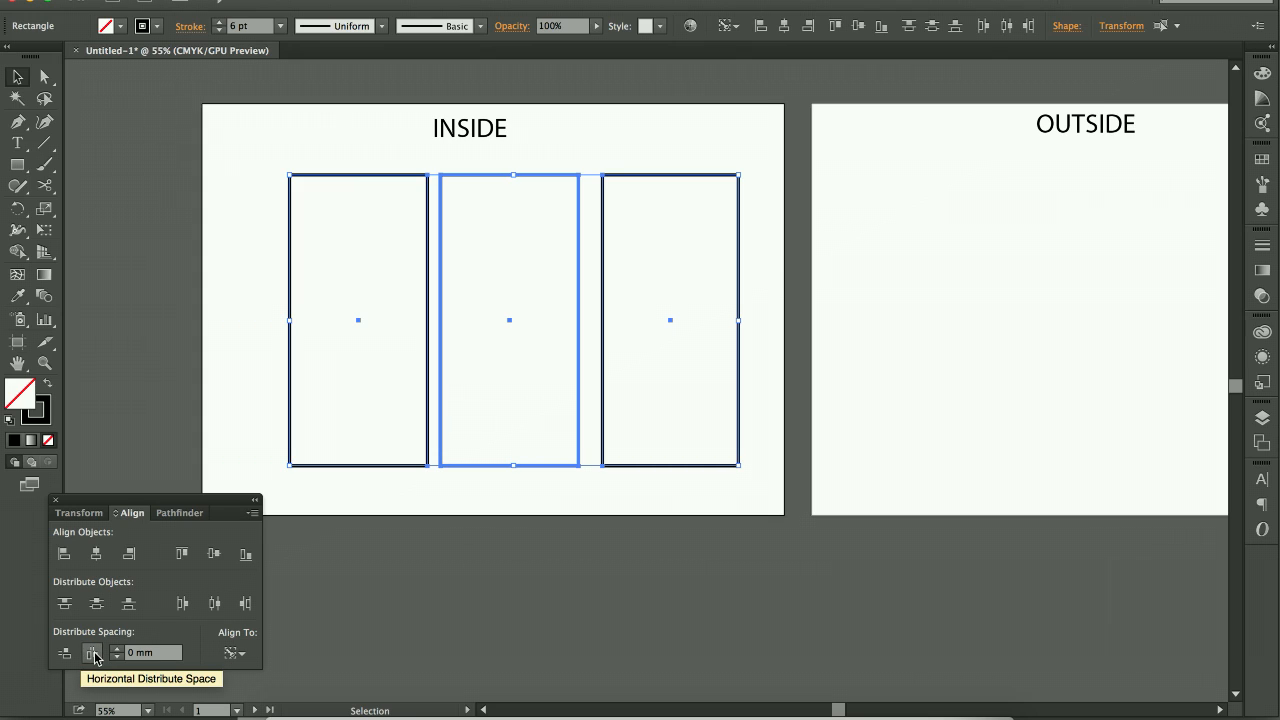
{"action": "left_click", "coordinate": [93, 654]}
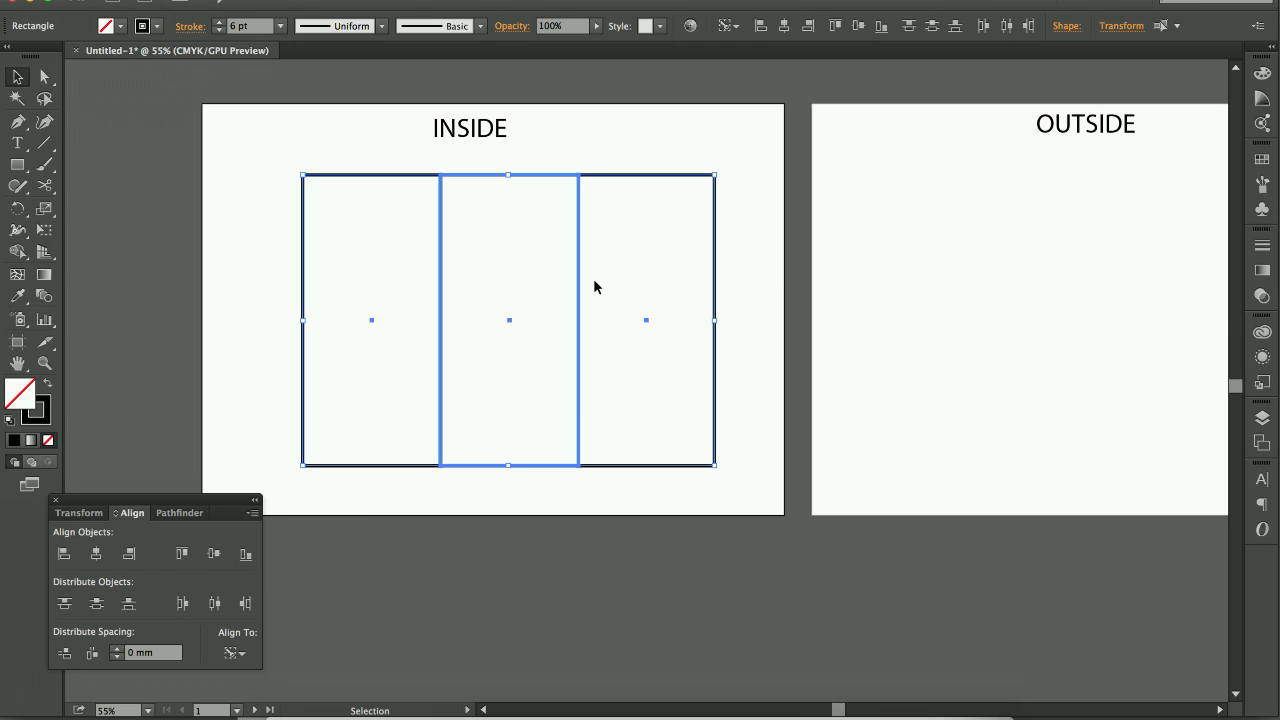
- Group the three panels and move the group slightly up and left on the INSIDE artboard
{"action": "left_click", "coordinate": [235, 0]}
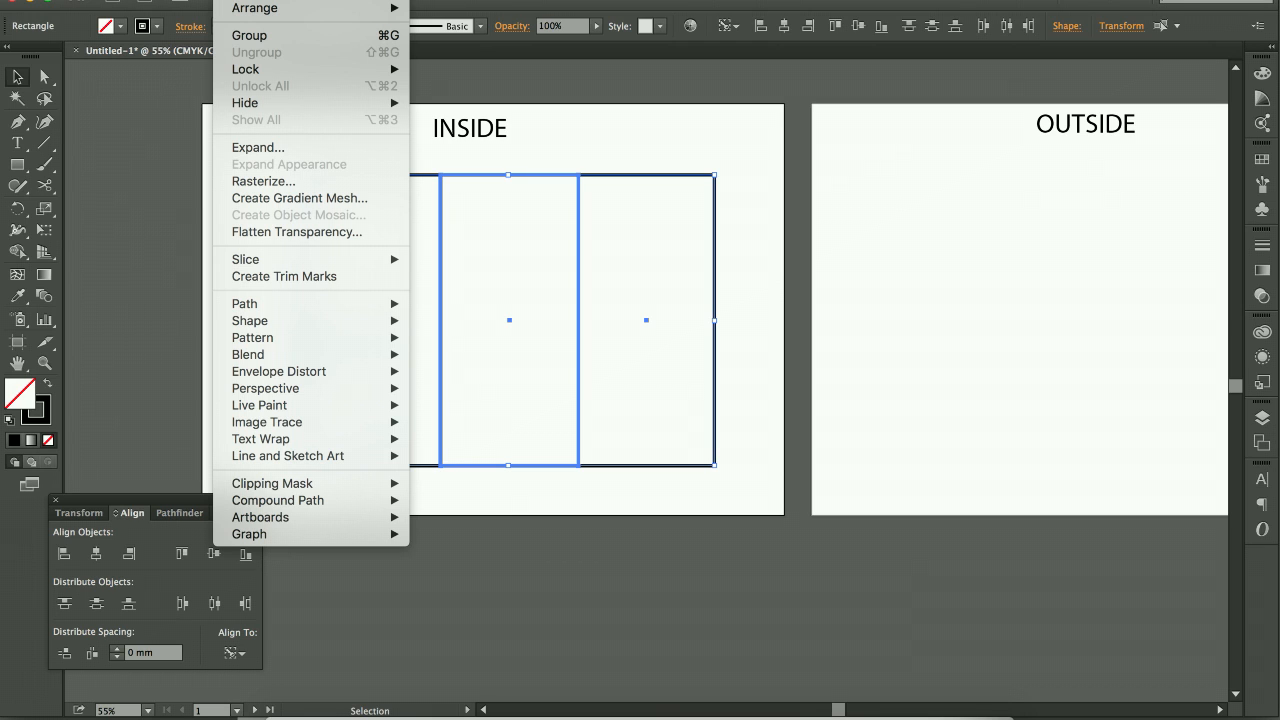
{"action": "left_click", "coordinate": [266, 38]}
{"action": "left_click", "coordinate": [611, 149]}
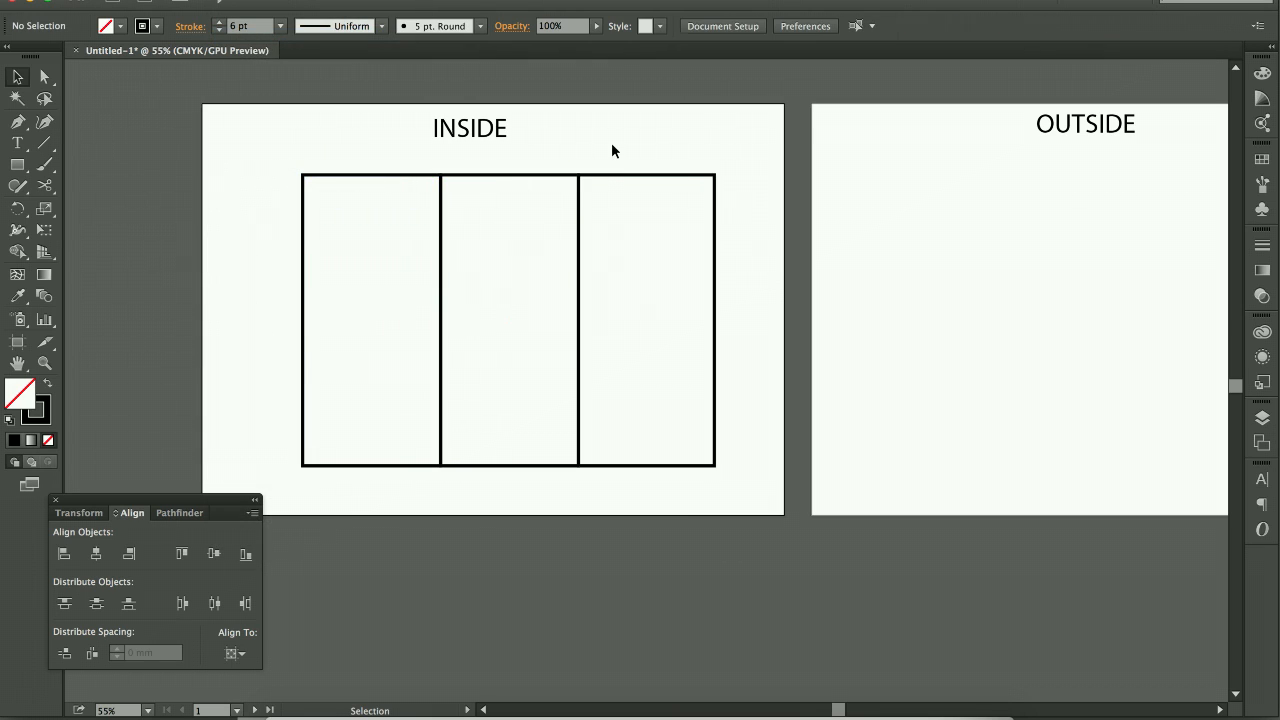
{"action": "left_click", "coordinate": [603, 178]}
{"action": "left_click_drag", "start_coordinate": [603, 177], "coordinate": [586, 170]}
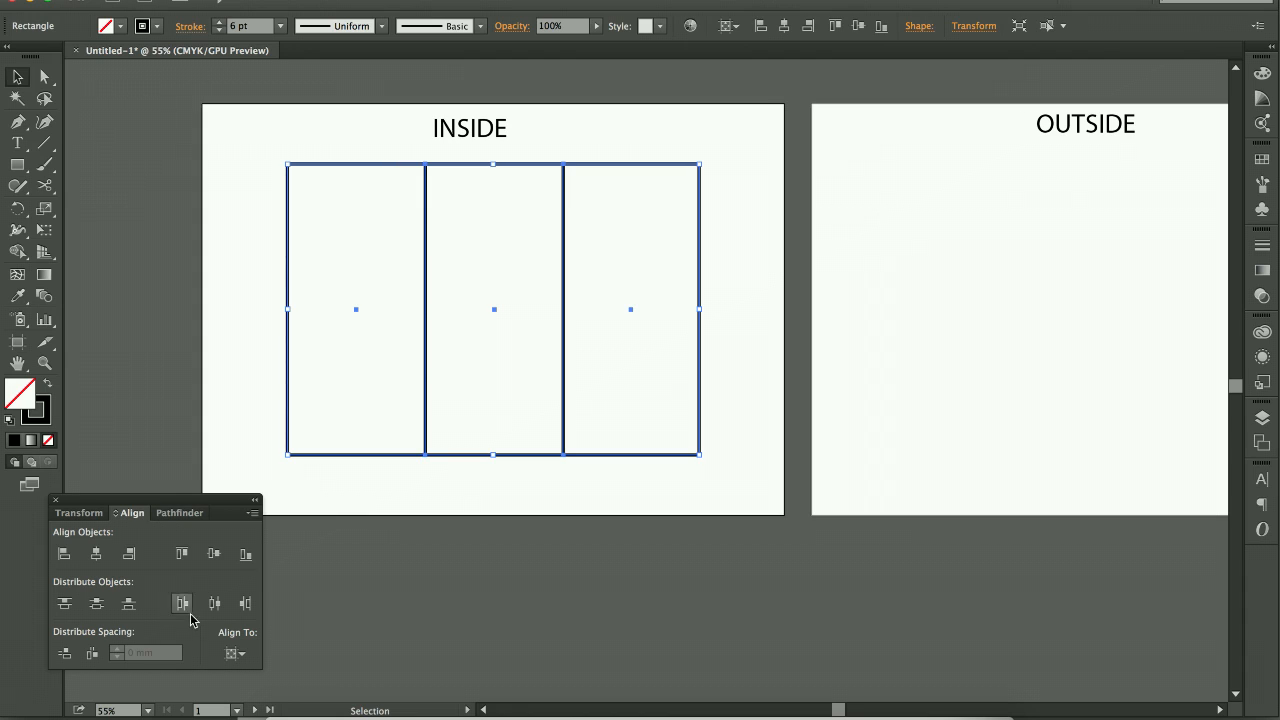
- Align the panel group to the horizontal centre of the INSIDE artboard and deselect it
{"action": "left_click", "coordinate": [236, 654]}
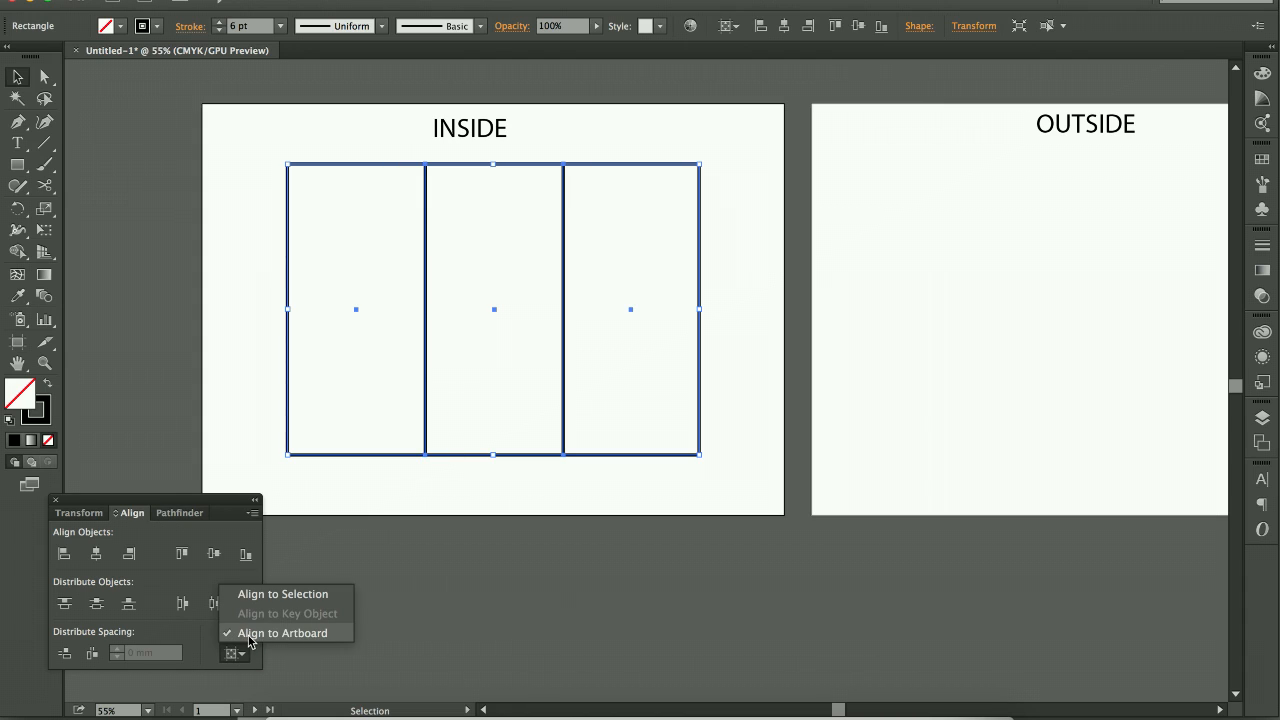
{"action": "left_click", "coordinate": [192, 637]}
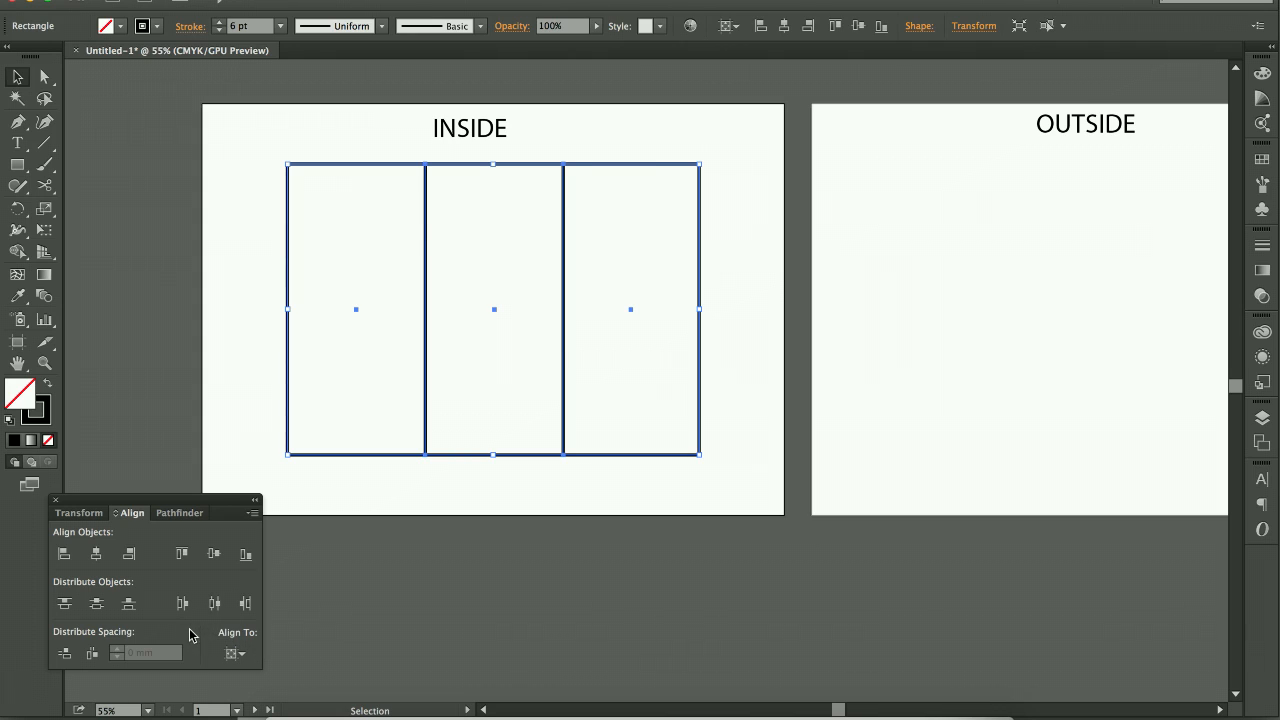
{"action": "left_click", "coordinate": [553, 449]}
{"action": "left_click", "coordinate": [550, 456]}
{"action": "left_click", "coordinate": [97, 556]}
{"action": "left_click", "coordinate": [254, 280]}
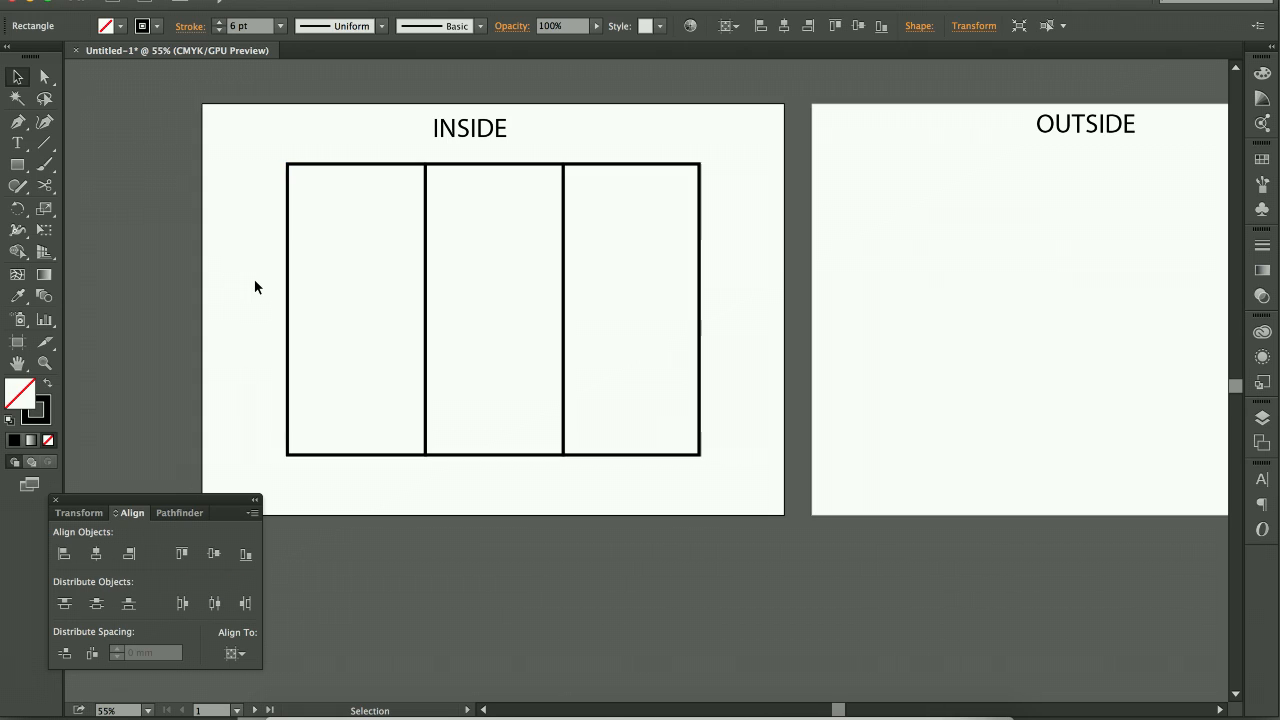
{"action": "left_click_drag", "start_coordinate": [254, 280], "coordinate": [320, 309]}
{"action": "left_click", "coordinate": [242, 267]}
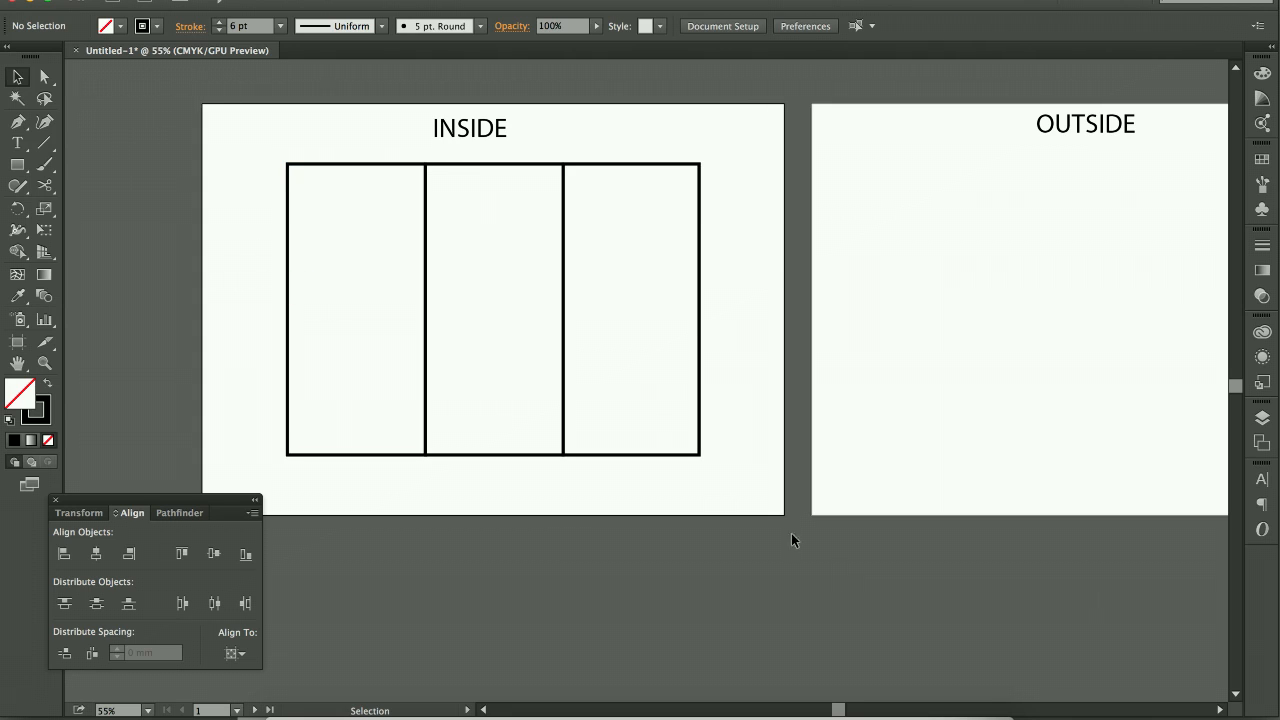
{"action": "left_click", "coordinate": [874, 712]}
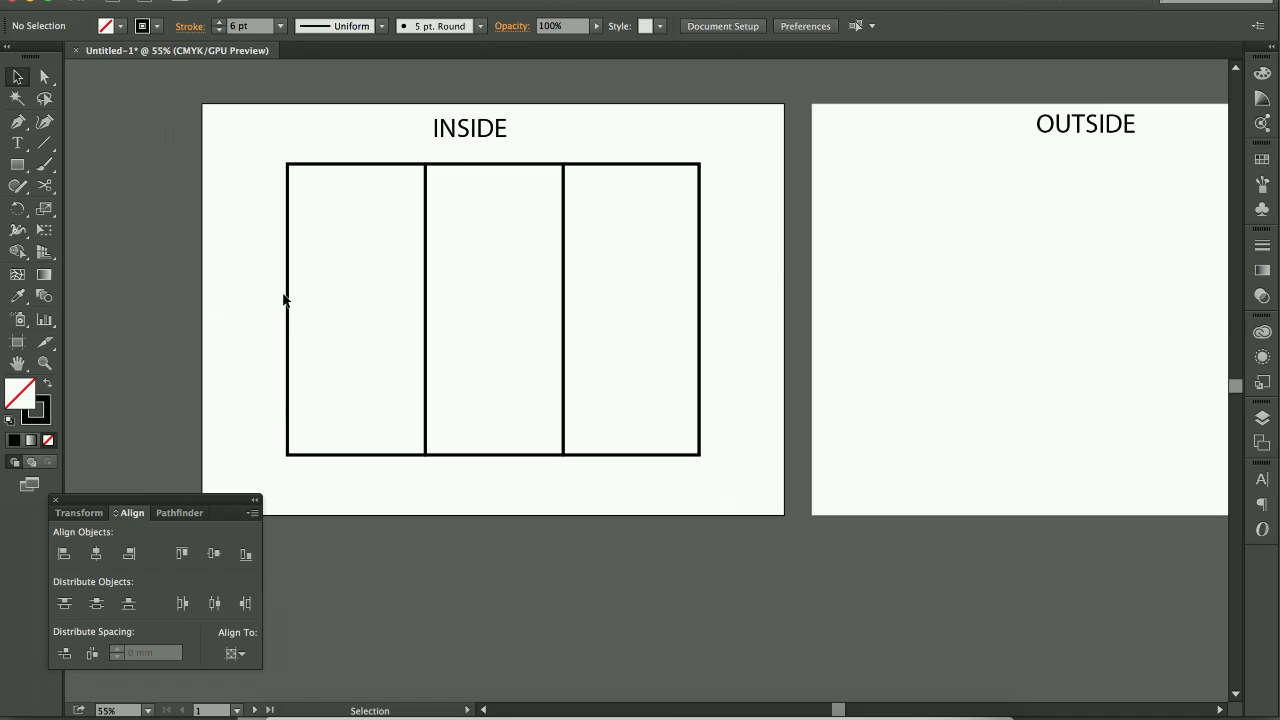
- Duplicate the INSIDE heading by copying and pasting it, and change the copy's text to 2
{"action": "left_click", "coordinate": [462, 162]}
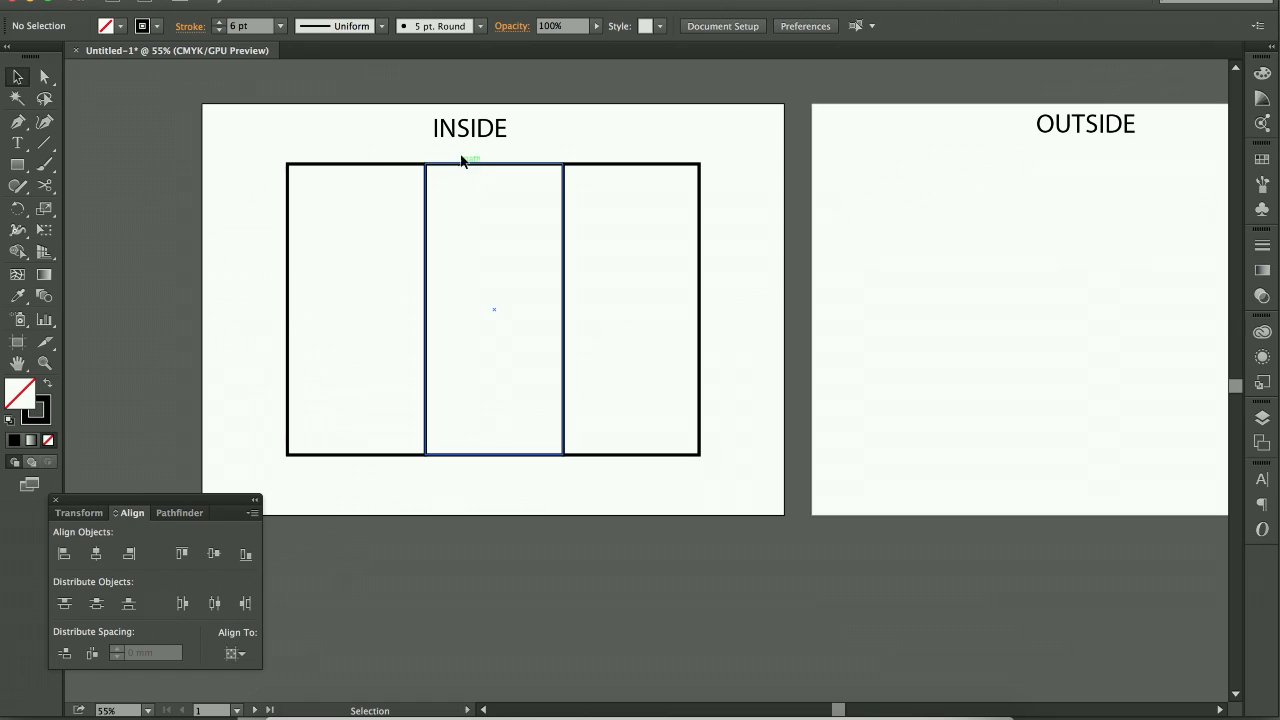
{"action": "left_click", "coordinate": [463, 134]}
{"action": "key", "text": "ctrl+c"}
{"action": "key", "text": "ctrl+v"}
{"action": "double_click", "coordinate": [645, 388]}
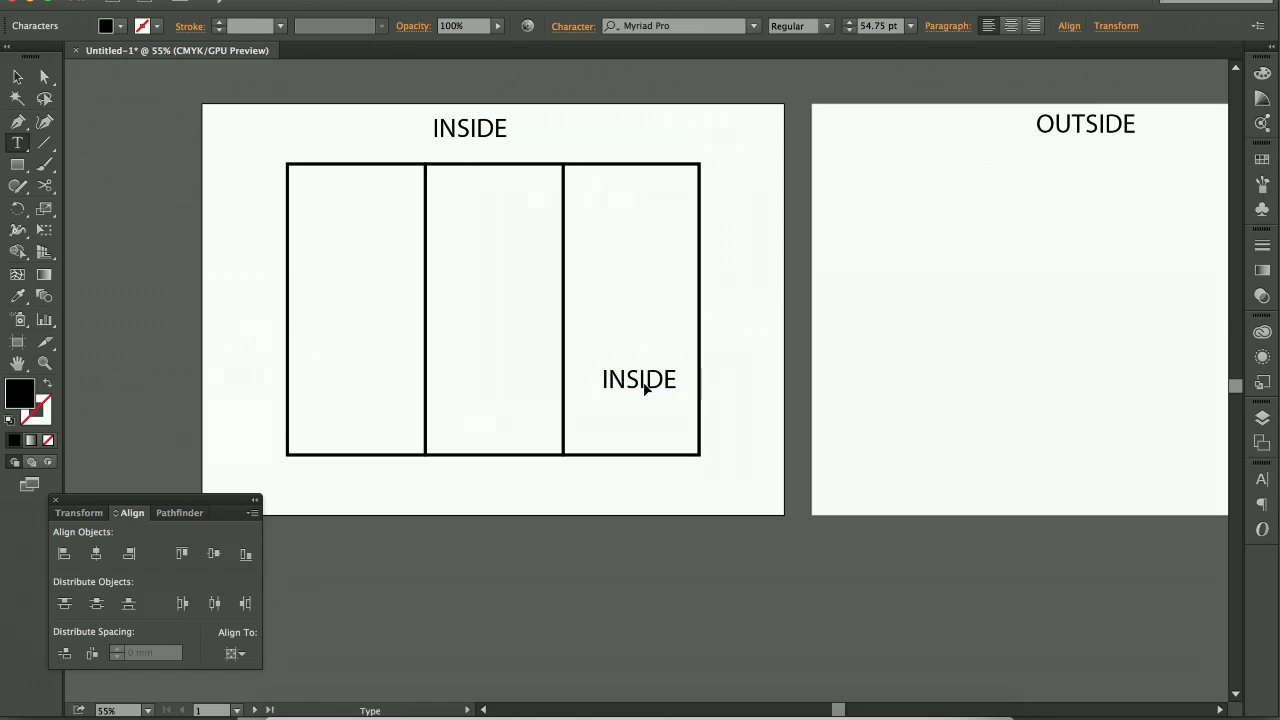
{"action": "double_click", "coordinate": [645, 388]}
{"action": "type", "text": "2"}
{"action": "left_click", "coordinate": [16, 76]}
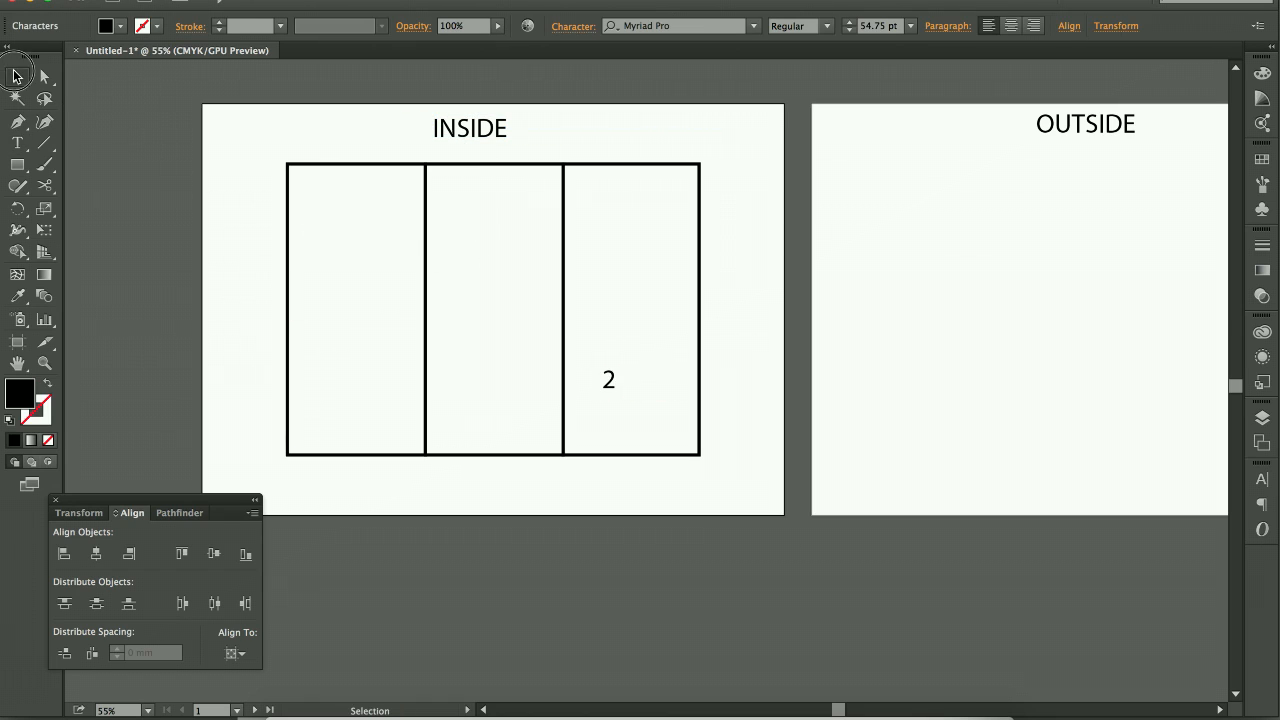
- Place the number 2 below the first panel, duplicate it below the middle panel and change the copy to 4
{"action": "left_click", "coordinate": [608, 380]}
{"action": "left_click_drag", "start_coordinate": [608, 380], "coordinate": [492, 477]}
{"action": "key", "text": "t"}
{"action": "double_click", "coordinate": [488, 478]}
{"action": "type", "text": "4"}
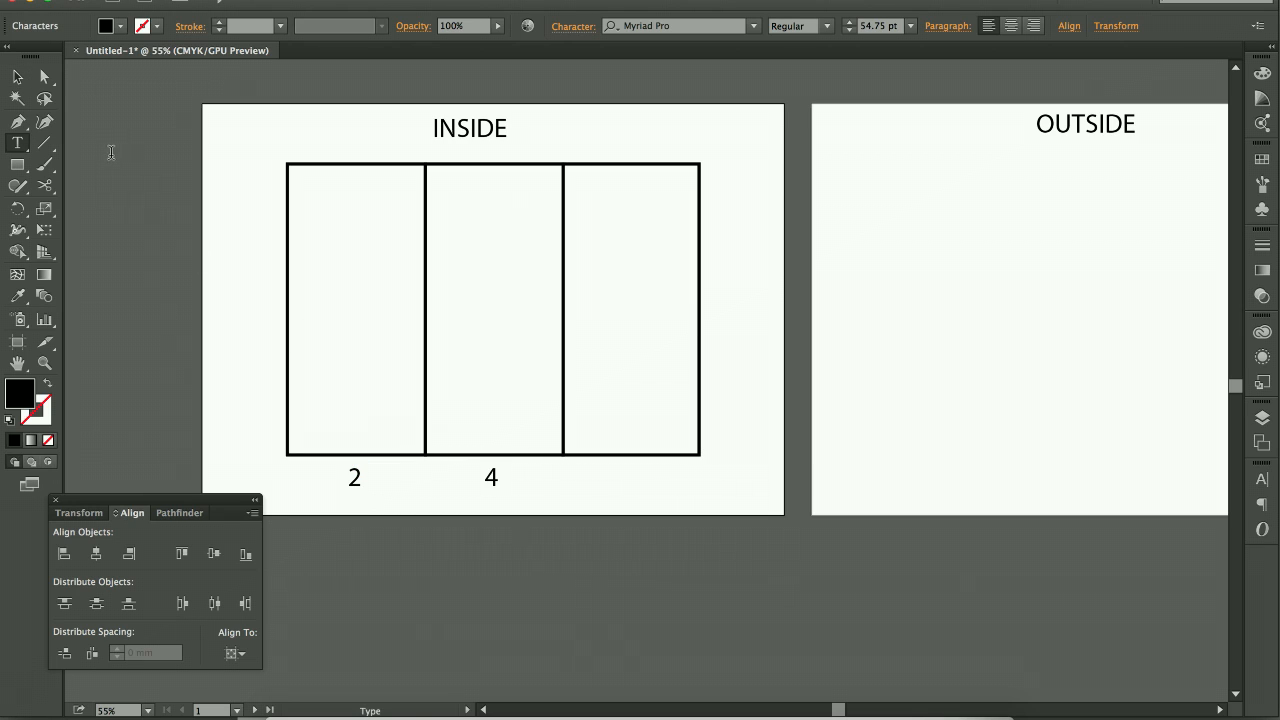
- Duplicate the number 4 below the third panel, level with the others, and change the copy to 5
{"action": "left_click", "coordinate": [15, 75]}
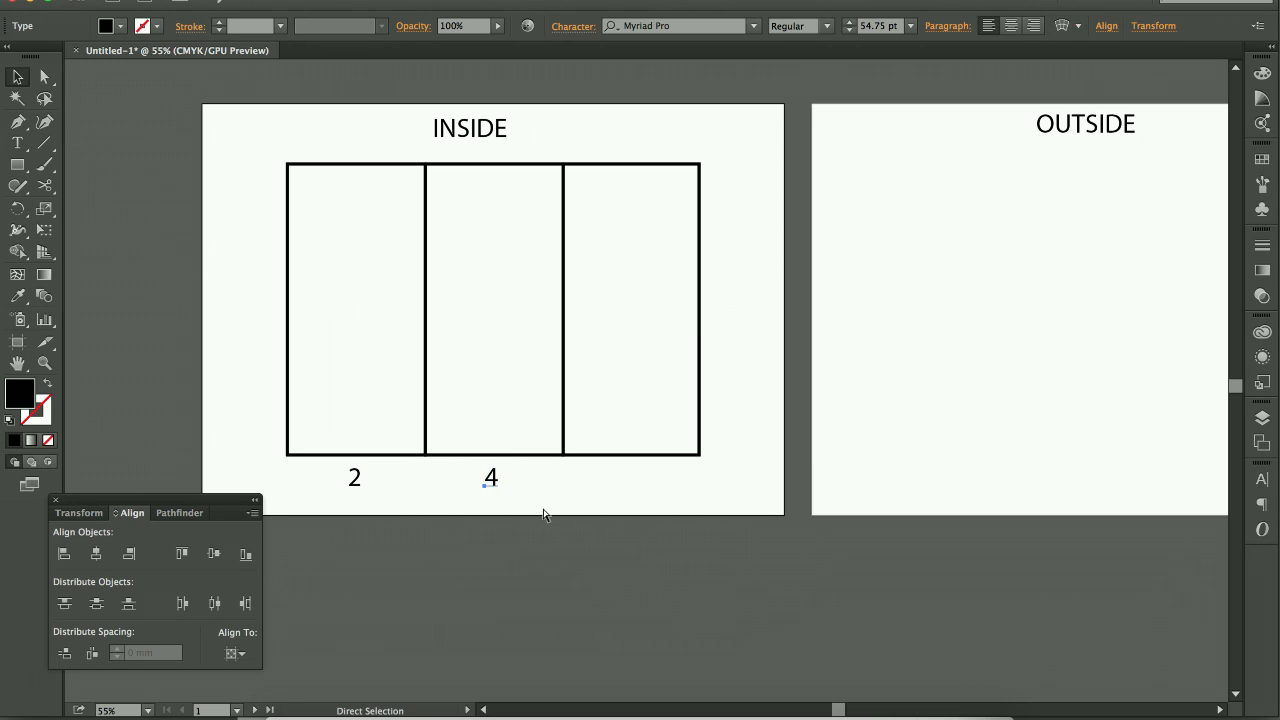
{"action": "left_click_drag", "start_coordinate": [489, 477], "coordinate": [625, 478]}
{"action": "double_click", "coordinate": [625, 478]}
{"action": "double_click", "coordinate": [610, 478]}
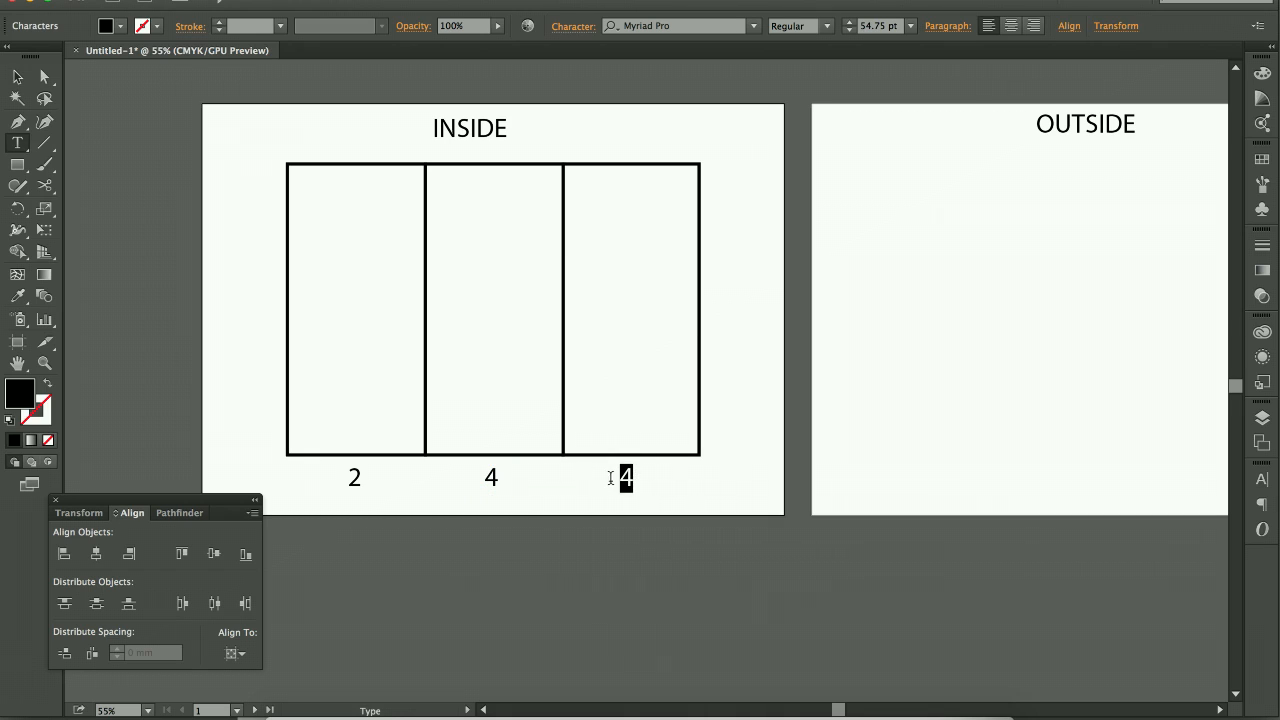
{"action": "type", "text": "5"}
{"action": "left_click", "coordinate": [17, 76]}
{"action": "left_click", "coordinate": [164, 140]}
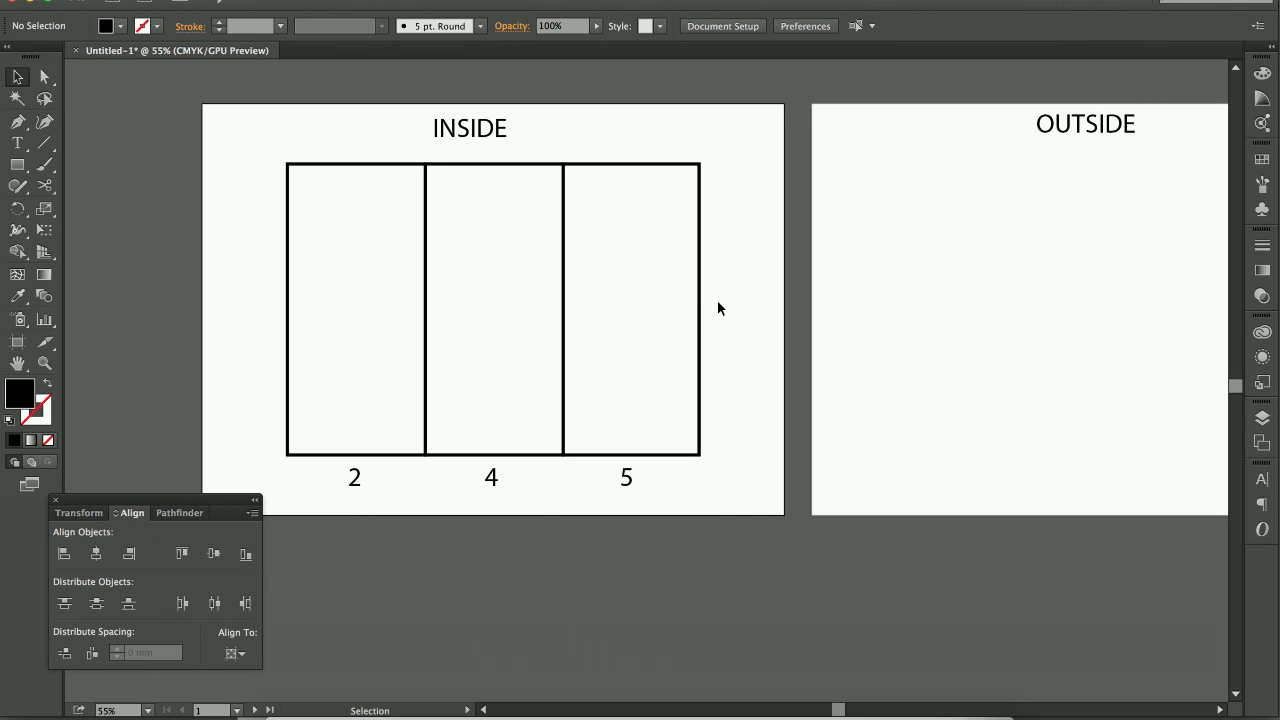
- Check the SIDE 2 (outside) panel order and widths against the inside layout in Preview
{"action": "scroll", "coordinate": [717, 306], "scroll_direction": "right", "scroll_amount": 5}
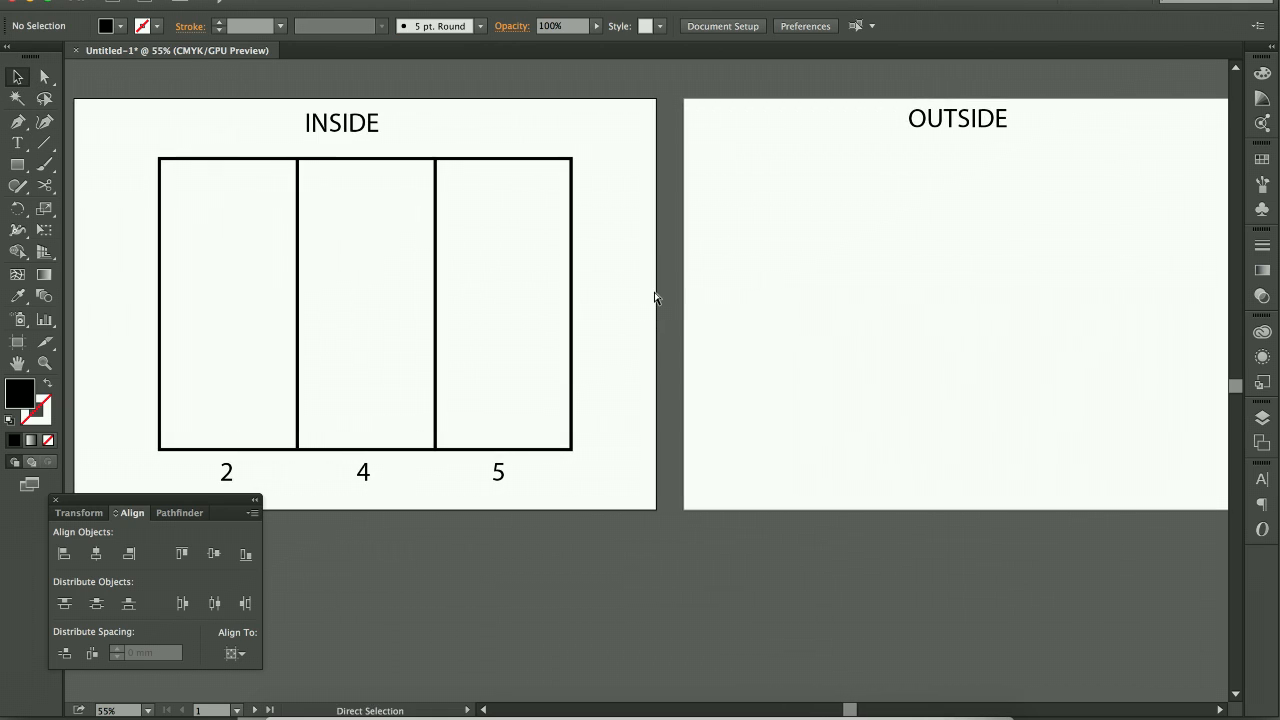
{"action": "key", "text": "super+Tab"}
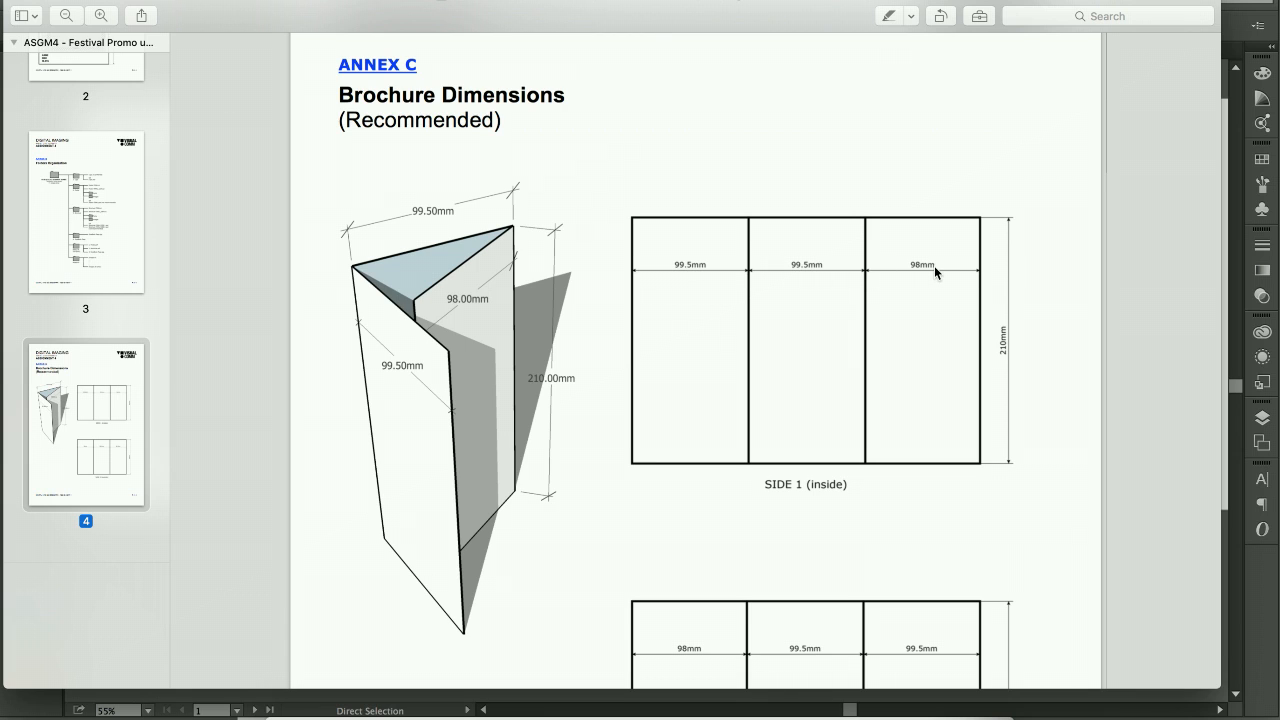
{"action": "scroll", "coordinate": [916, 276], "scroll_direction": "down", "scroll_amount": 5}
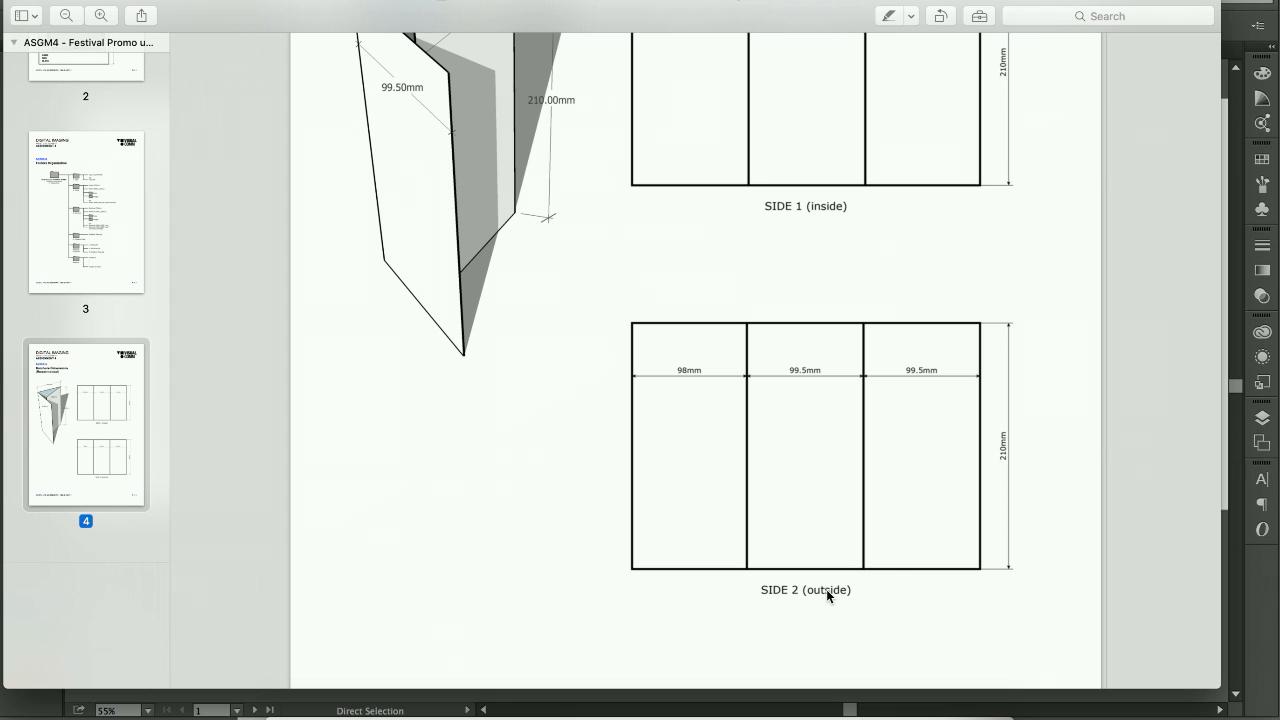
{"action": "scroll", "coordinate": [826, 589], "scroll_direction": "up", "scroll_amount": 2}
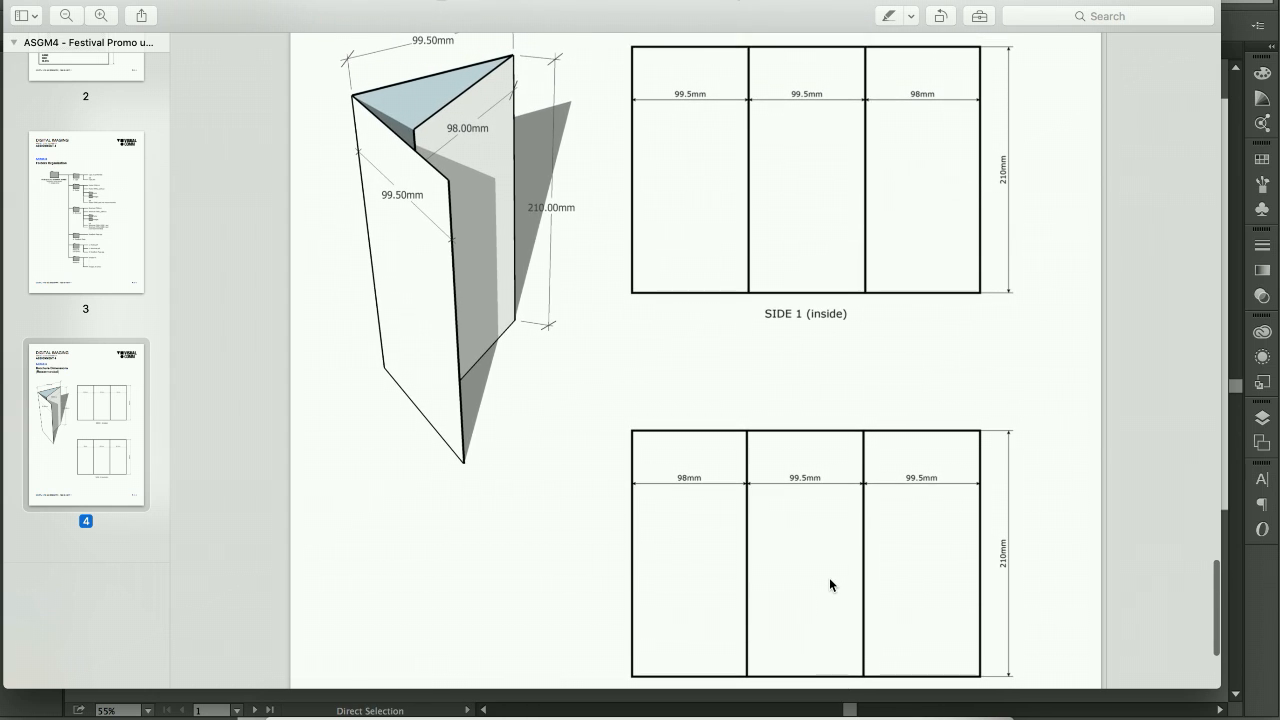
- Compare the position of the 98 mm panel on SIDE 1 (inside) and SIDE 2 (outside) in the assignment drawing
{"action": "scroll", "coordinate": [811, 547], "scroll_direction": "up", "scroll_amount": 1}
{"action": "scroll", "coordinate": [811, 547], "scroll_direction": "down", "scroll_amount": 1}
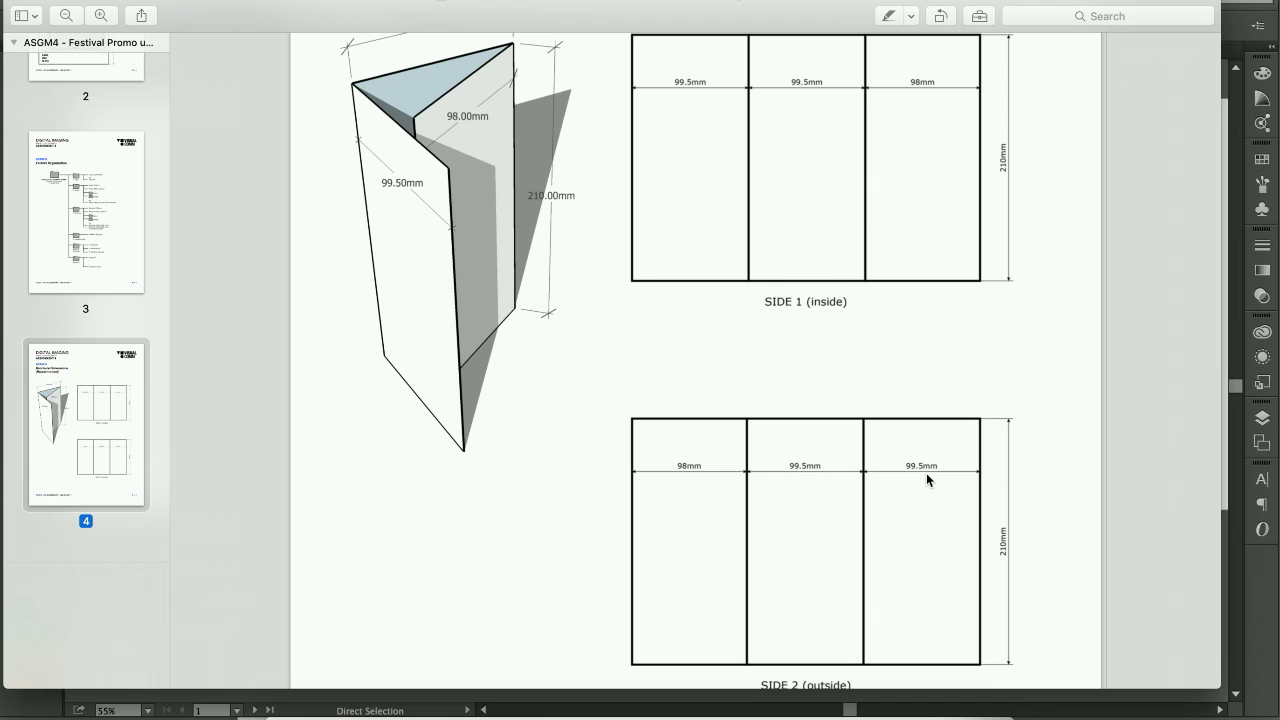
{"action": "scroll", "coordinate": [930, 225], "scroll_direction": "up", "scroll_amount": 2}
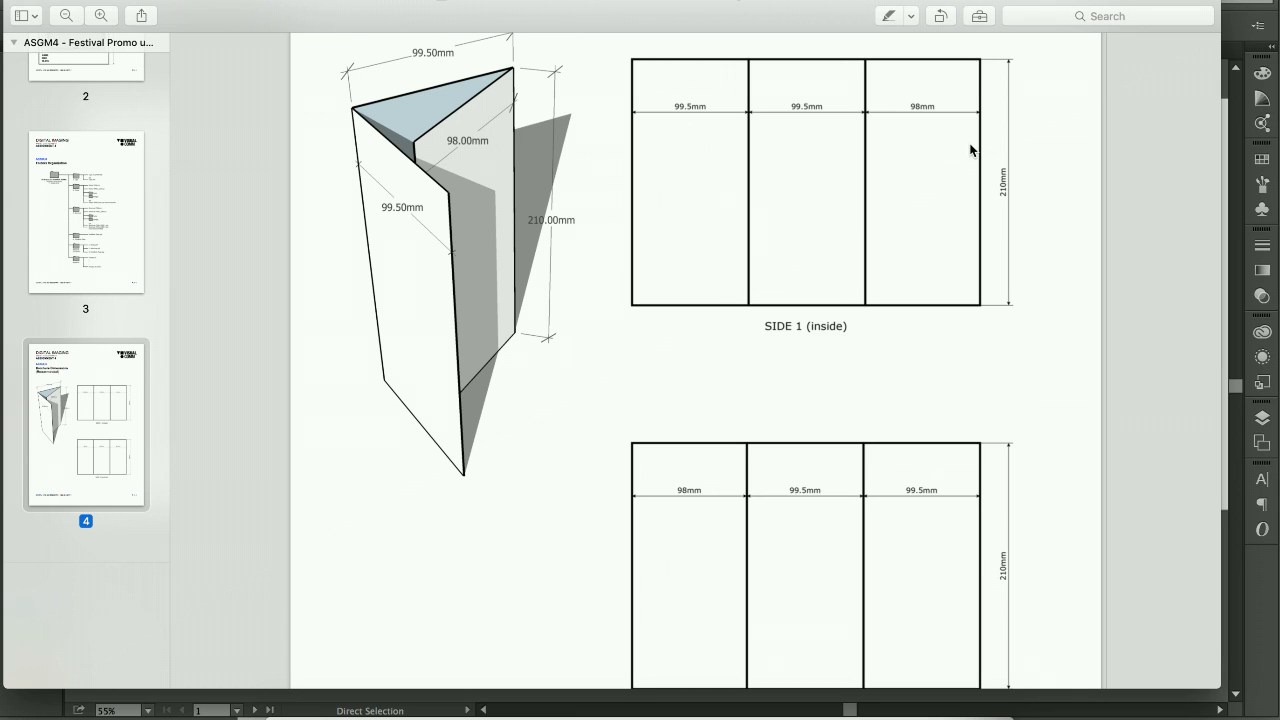
- Switch to Illustrator and duplicate the three INSIDE panel rectangles by copying and pasting them
{"action": "key", "text": "super+Tab"}
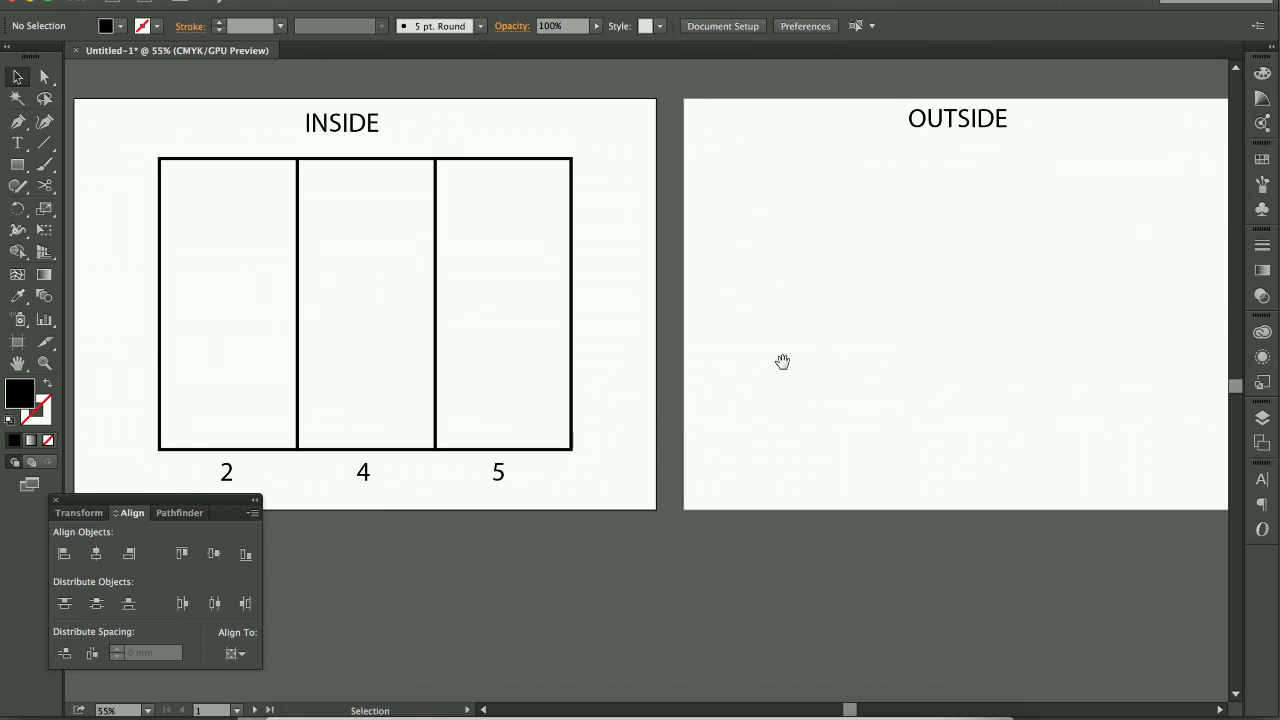
{"action": "left_click_drag", "start_coordinate": [782, 361], "coordinate": [713, 367]}
{"action": "left_click", "coordinate": [491, 251]}
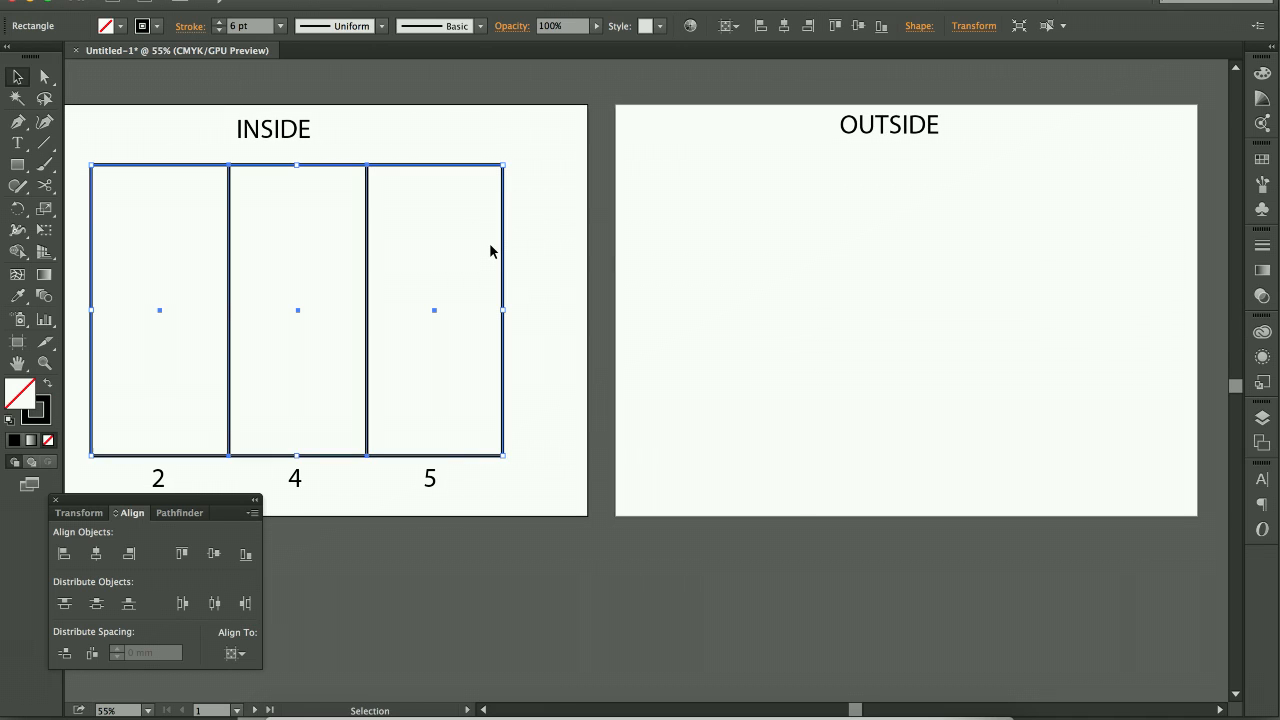
{"action": "key", "text": "a"}
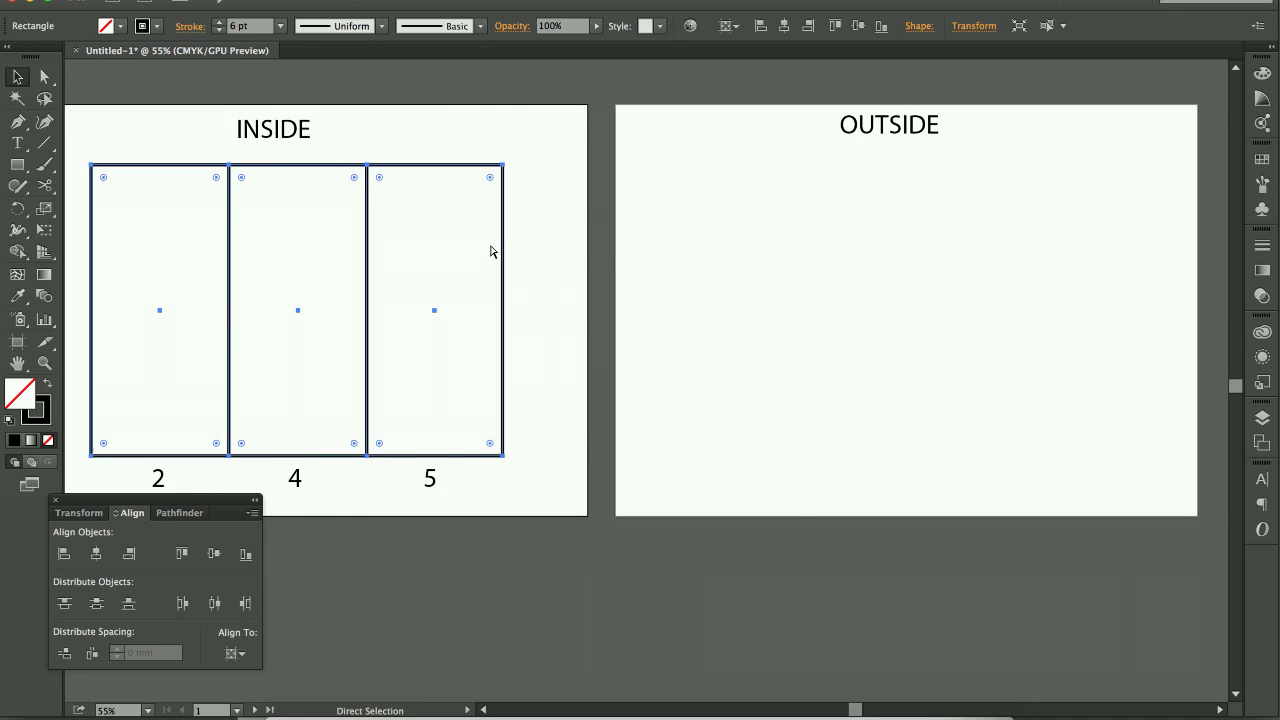
{"action": "key", "text": "v"}
{"action": "key", "text": "ctrl+c"}
{"action": "key", "text": "ctrl+v"}
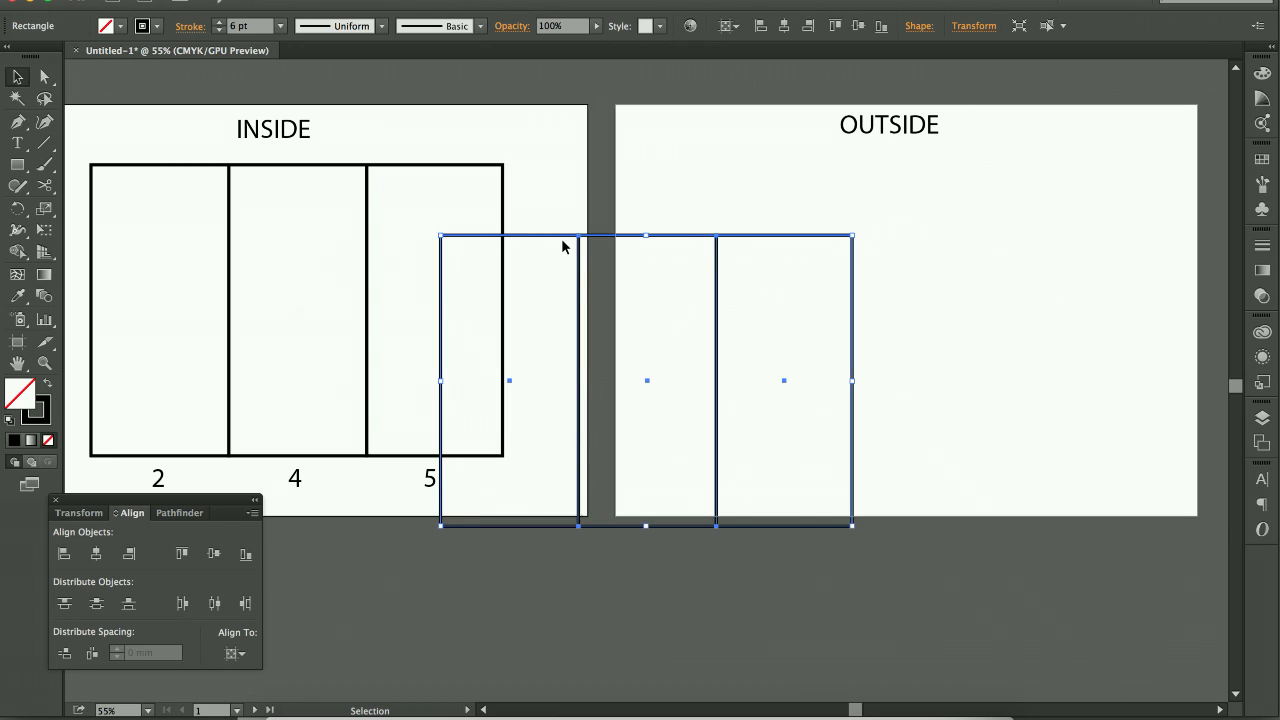
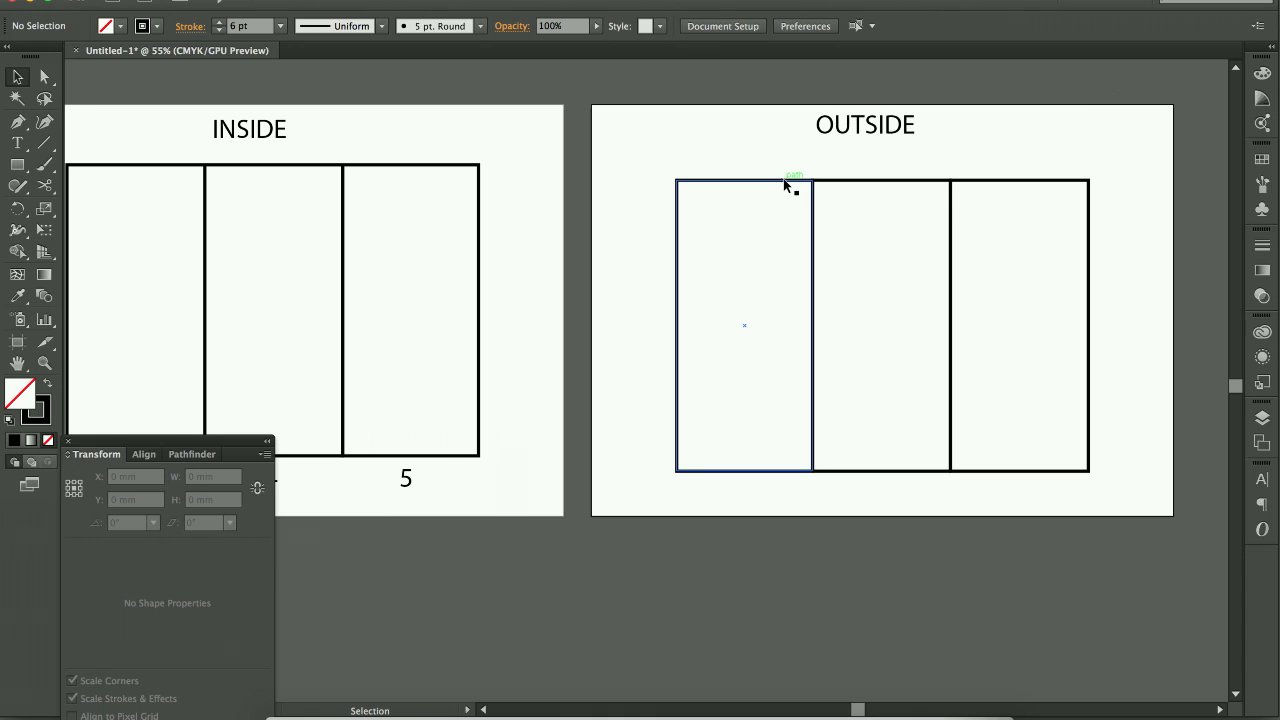
- Centre the three OUTSIDE panel rectangles vertically and horizontally on their artboard
{"action": "left_click", "coordinate": [785, 185]}
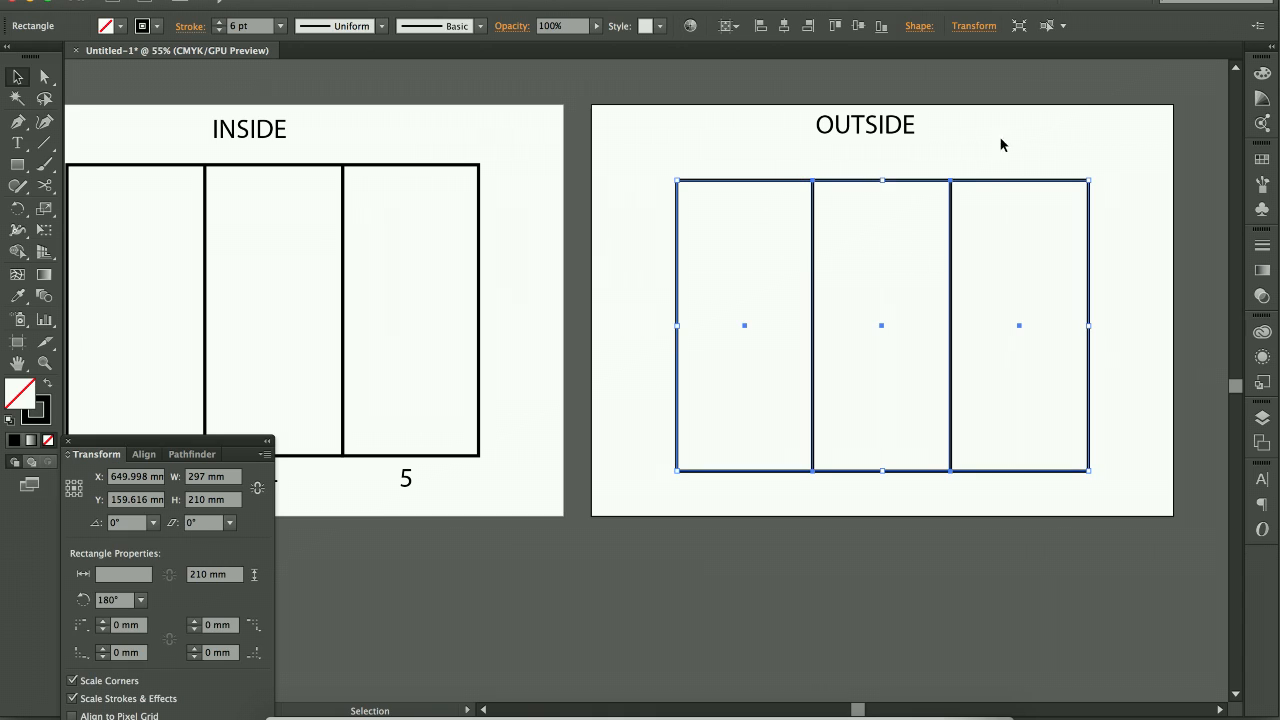
{"action": "left_click", "coordinate": [150, 455]}
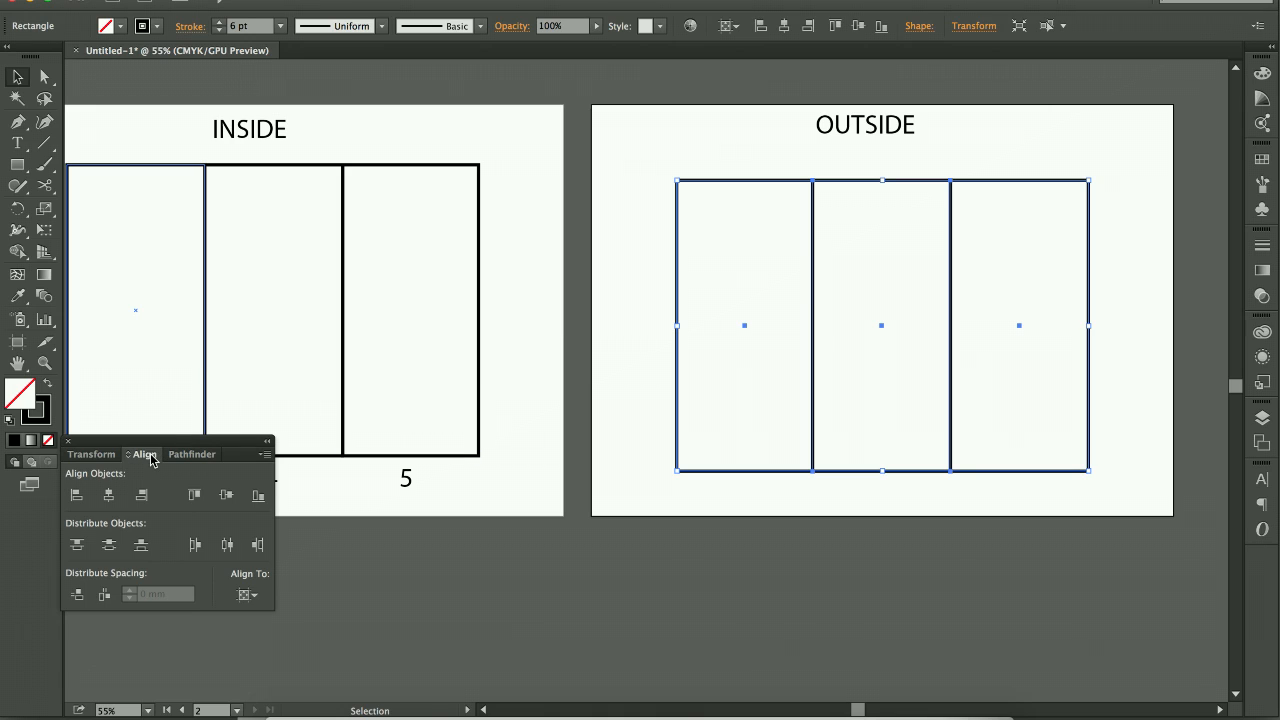
{"action": "left_click", "coordinate": [257, 598]}
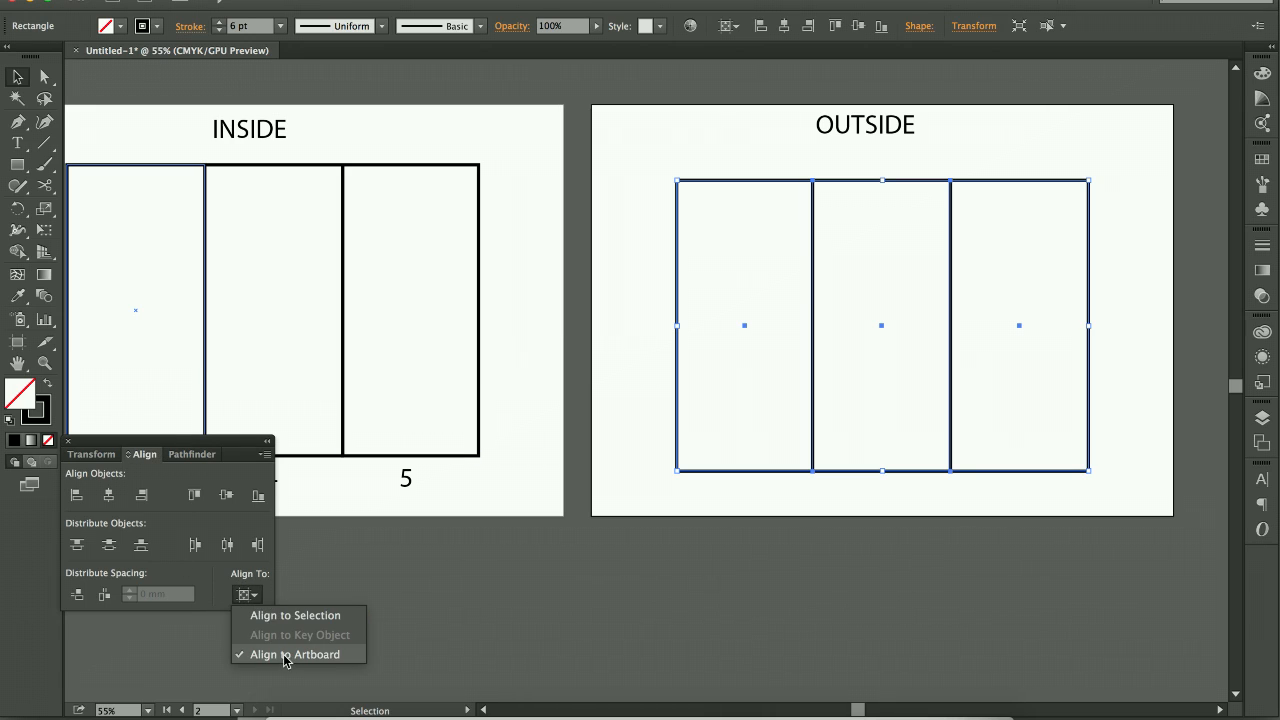
{"action": "left_click", "coordinate": [226, 500]}
{"action": "left_click", "coordinate": [226, 500]}
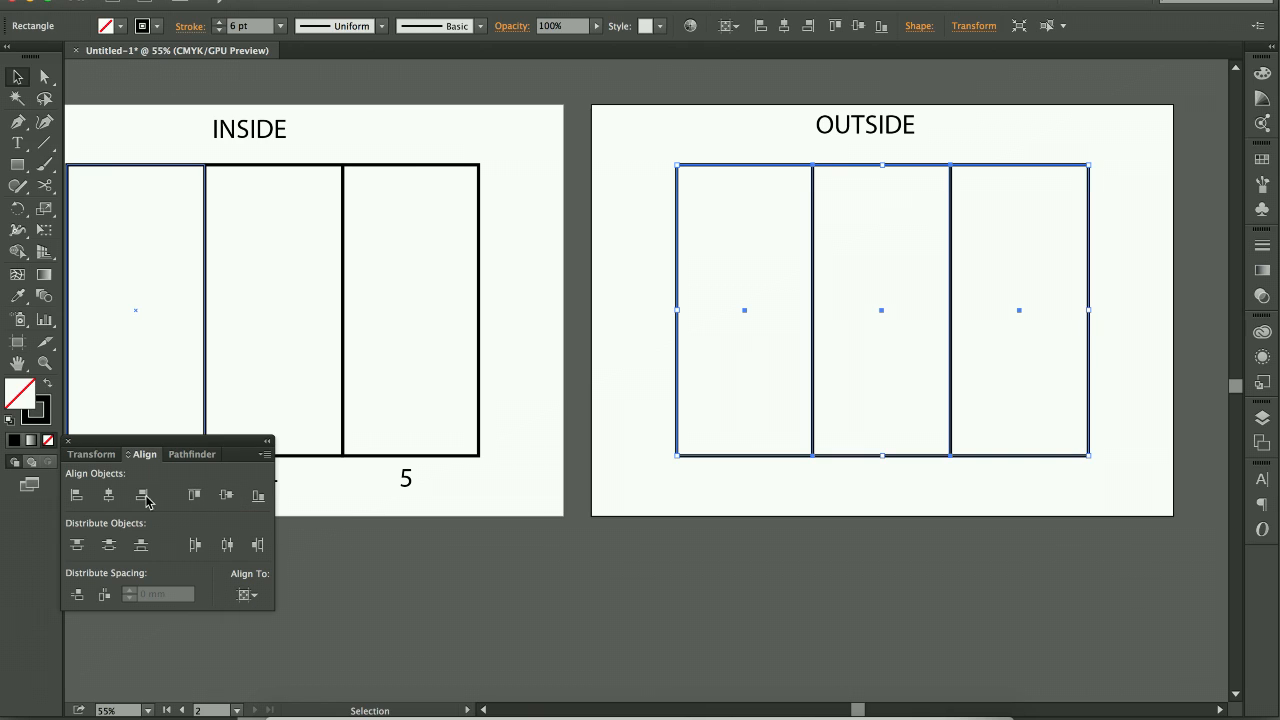
{"action": "left_click", "coordinate": [111, 496]}
{"action": "left_click", "coordinate": [855, 503]}
{"action": "left_click_drag", "start_coordinate": [848, 495], "coordinate": [914, 480]}
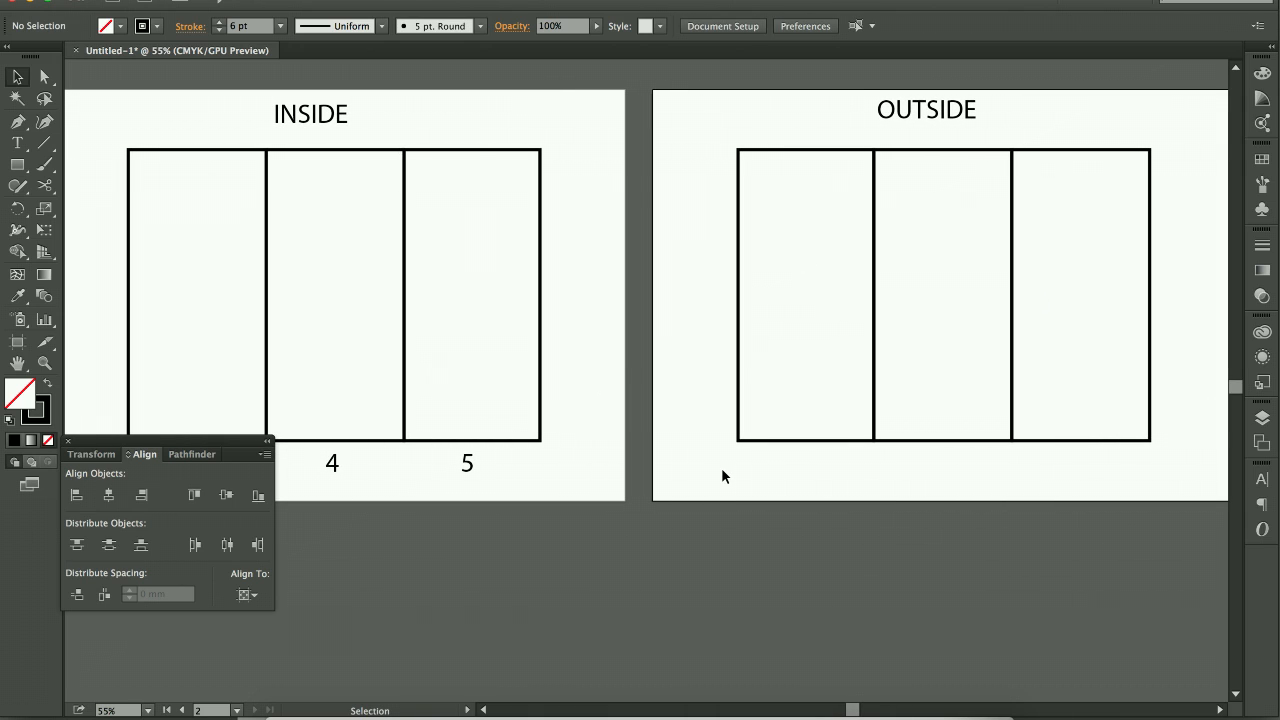
{"action": "scroll", "coordinate": [724, 476], "scroll_direction": "right", "scroll_amount": 1}
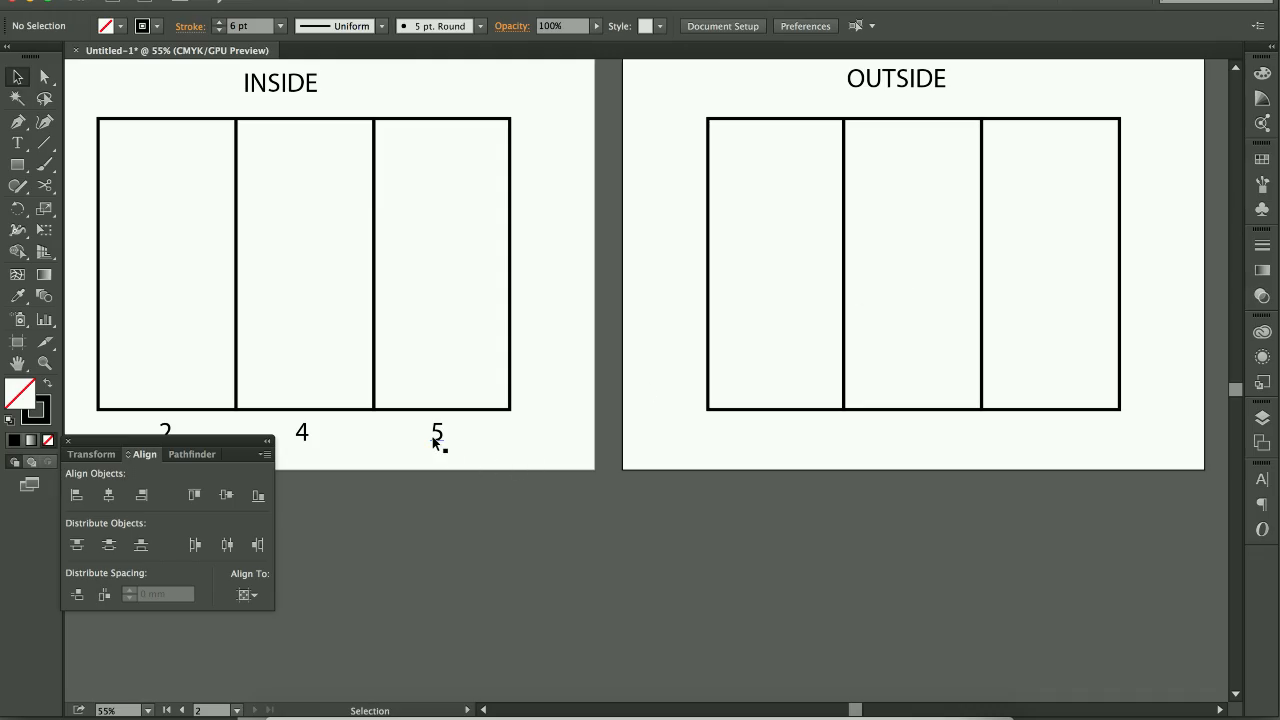
- Duplicate the number 5 below the first OUTSIDE panel and change the copy to 3
{"action": "left_click", "coordinate": [444, 437]}
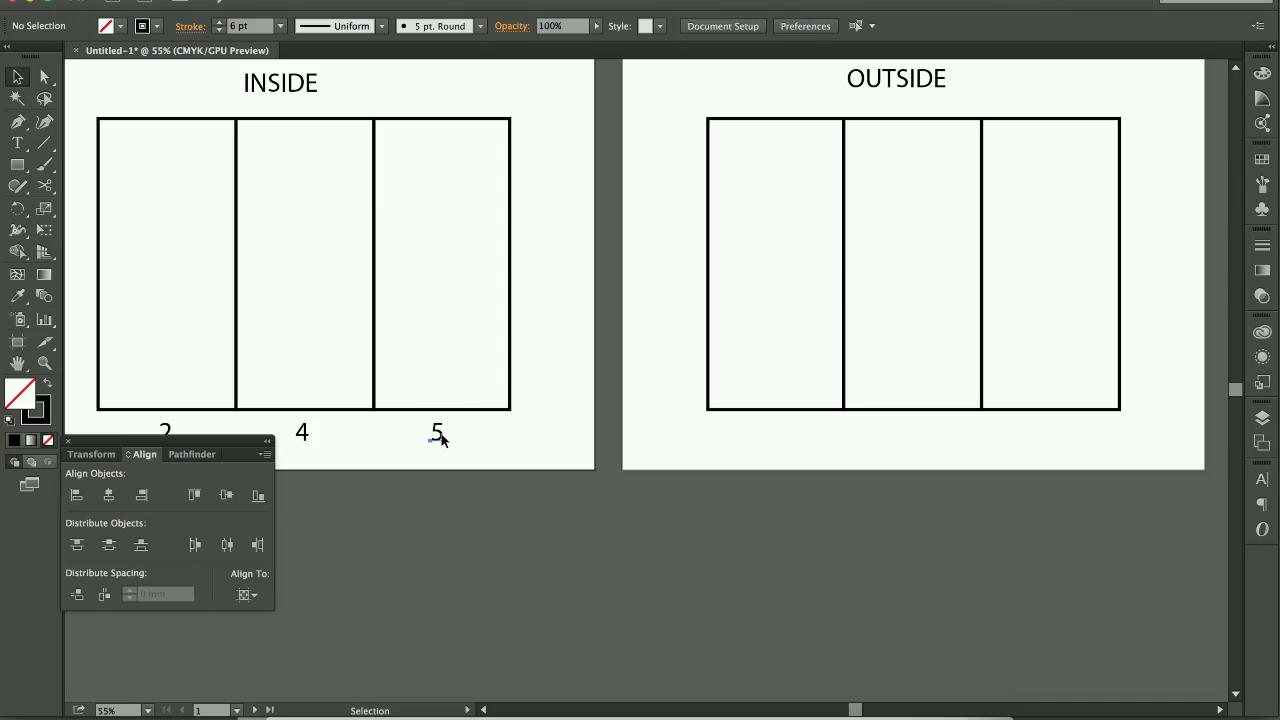
{"action": "left_click_drag", "start_coordinate": [441, 439], "coordinate": [776, 440]}
{"action": "key", "text": "t"}
{"action": "double_click", "coordinate": [758, 427]}
{"action": "type", "text": "3"}
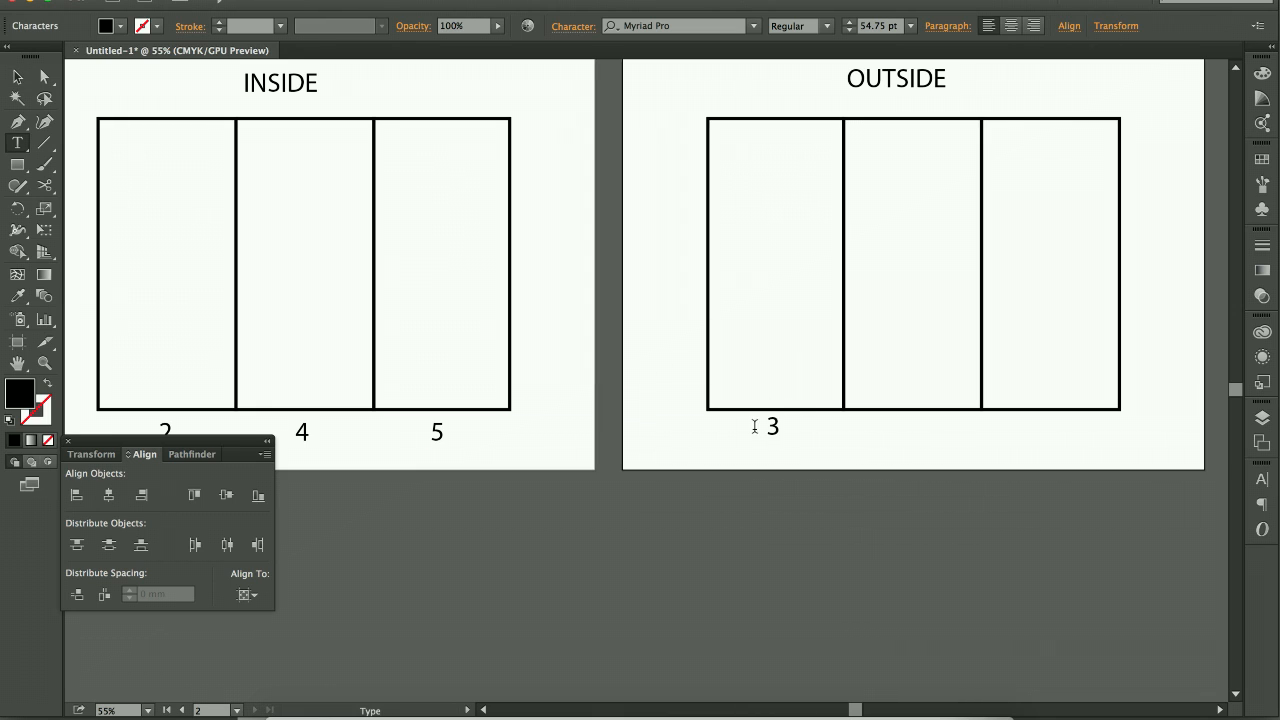
{"action": "left_click", "coordinate": [17, 77]}
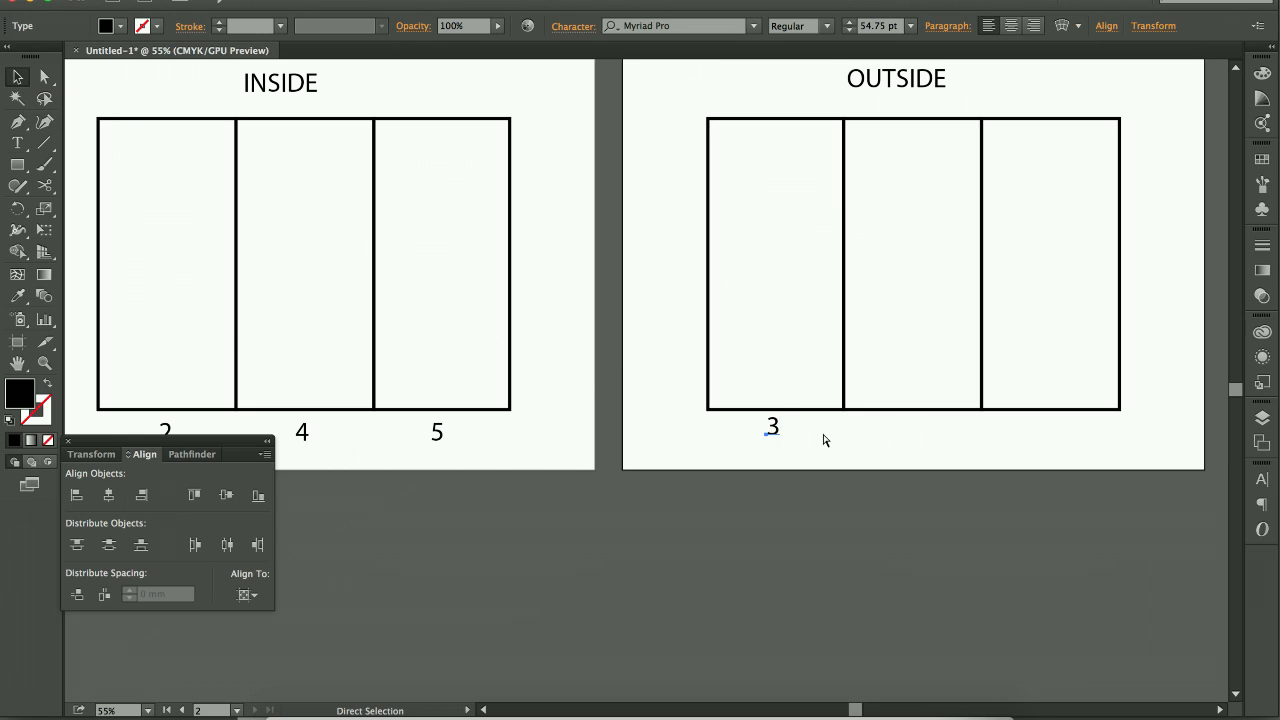
- Duplicate the number 3 below the middle and third OUTSIDE panels, level with the original
{"action": "left_click", "coordinate": [770, 430]}
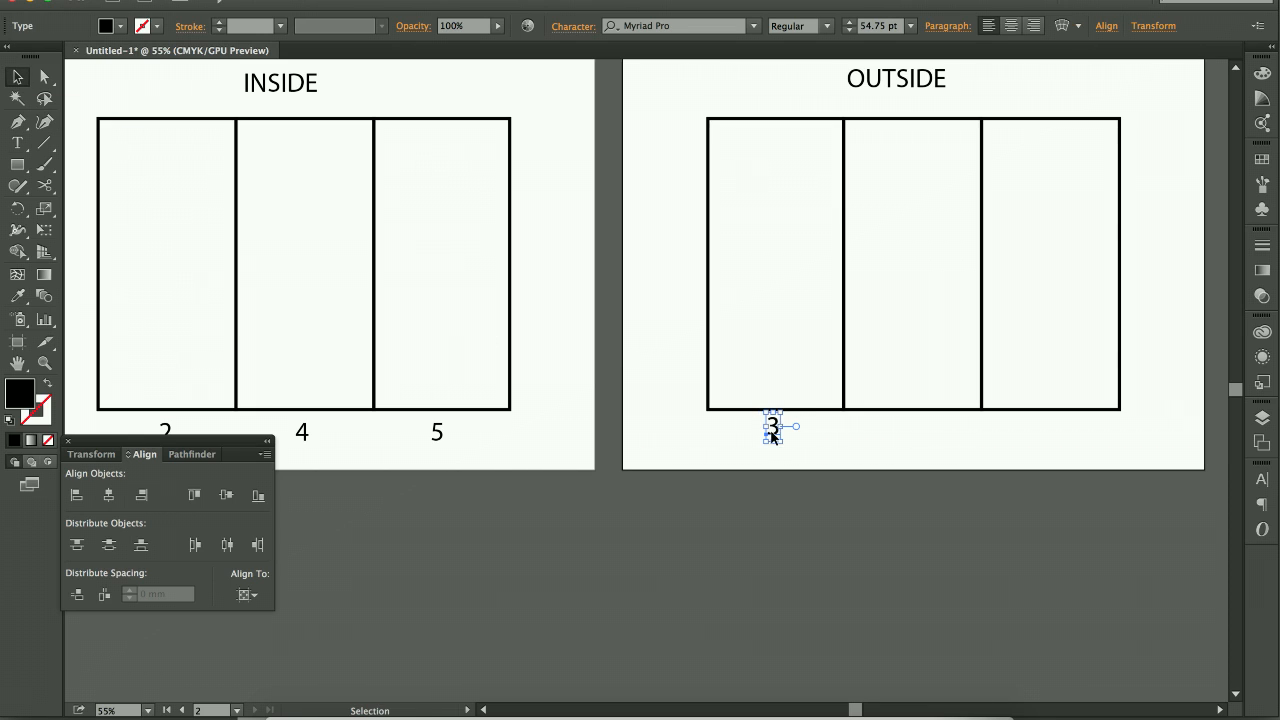
{"action": "key", "text": "super+equal"}
{"action": "key", "text": "super+equal"}
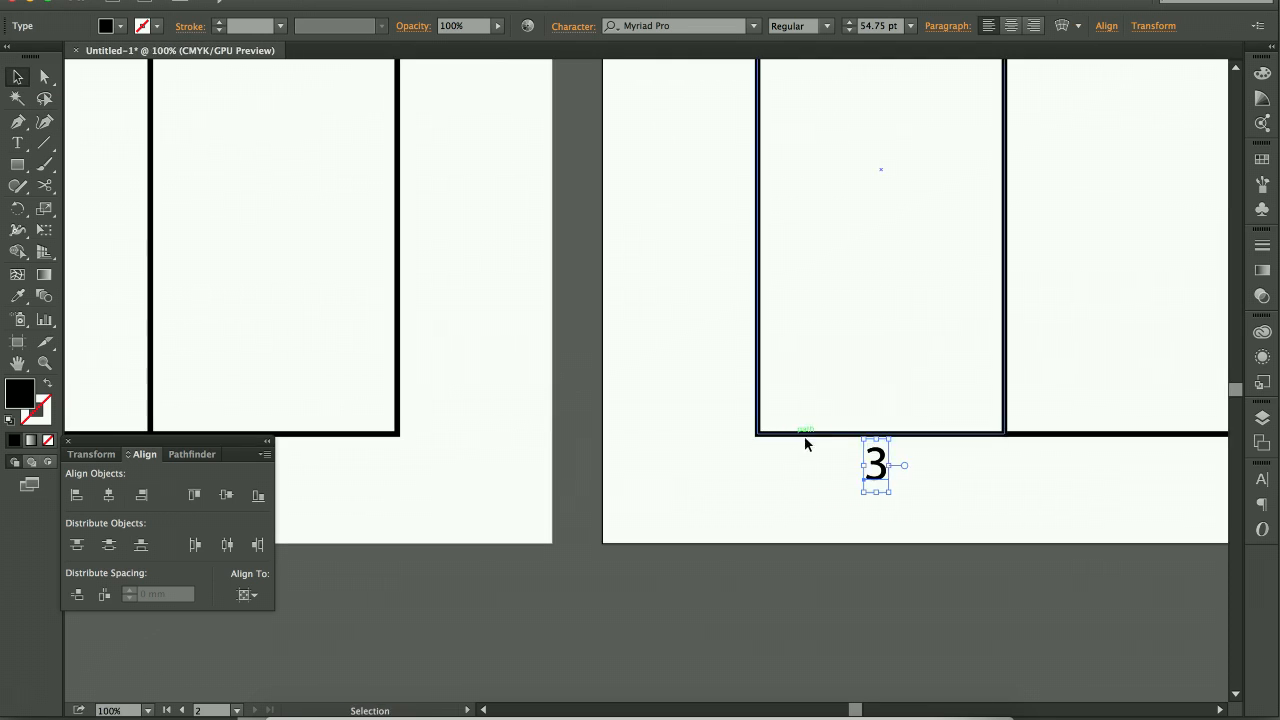
{"action": "left_click_drag", "start_coordinate": [806, 443], "coordinate": [803, 366]}
{"action": "left_click_drag", "start_coordinate": [555, 372], "coordinate": [555, 372]}
- Change the number below the middle OUTSIDE panel to 6 and the one below the third panel to 1
{"action": "double_click", "coordinate": [555, 372]}
{"action": "double_click", "coordinate": [553, 364]}
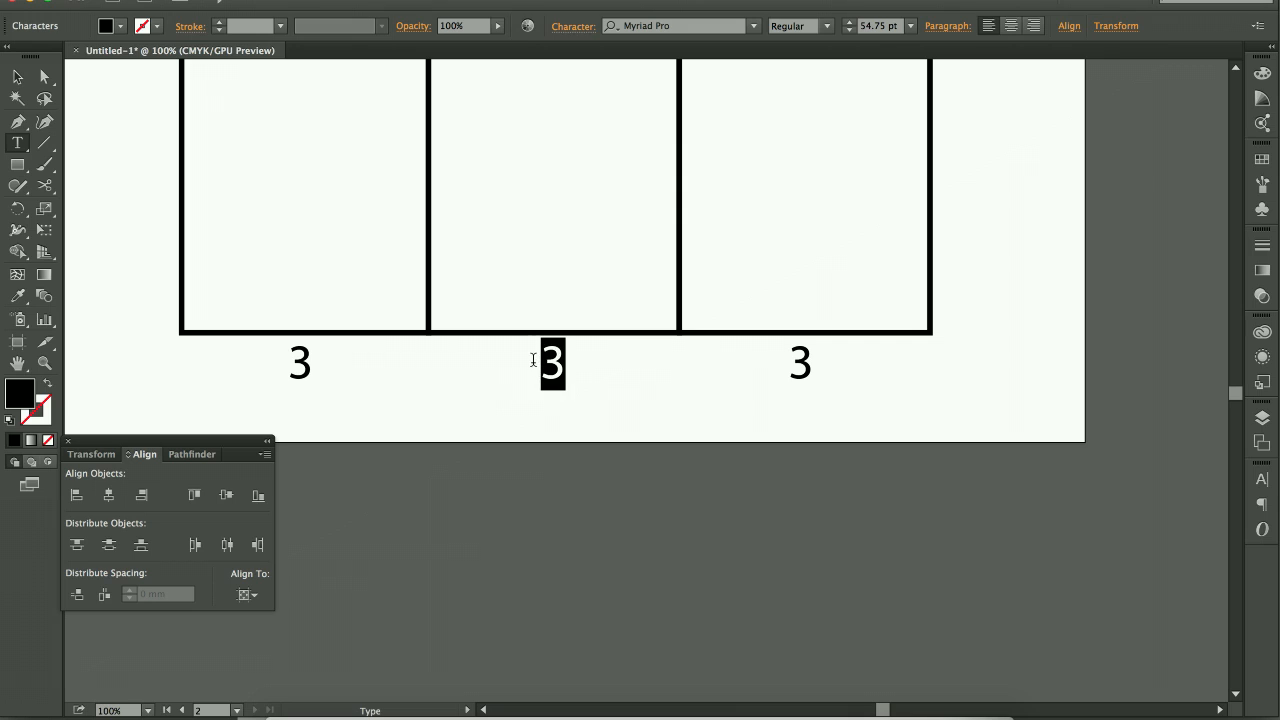
{"action": "type", "text": "6"}
{"action": "double_click", "coordinate": [800, 364]}
{"action": "type", "text": "1"}
{"action": "left_click", "coordinate": [17, 80]}
{"action": "left_click", "coordinate": [89, 154]}
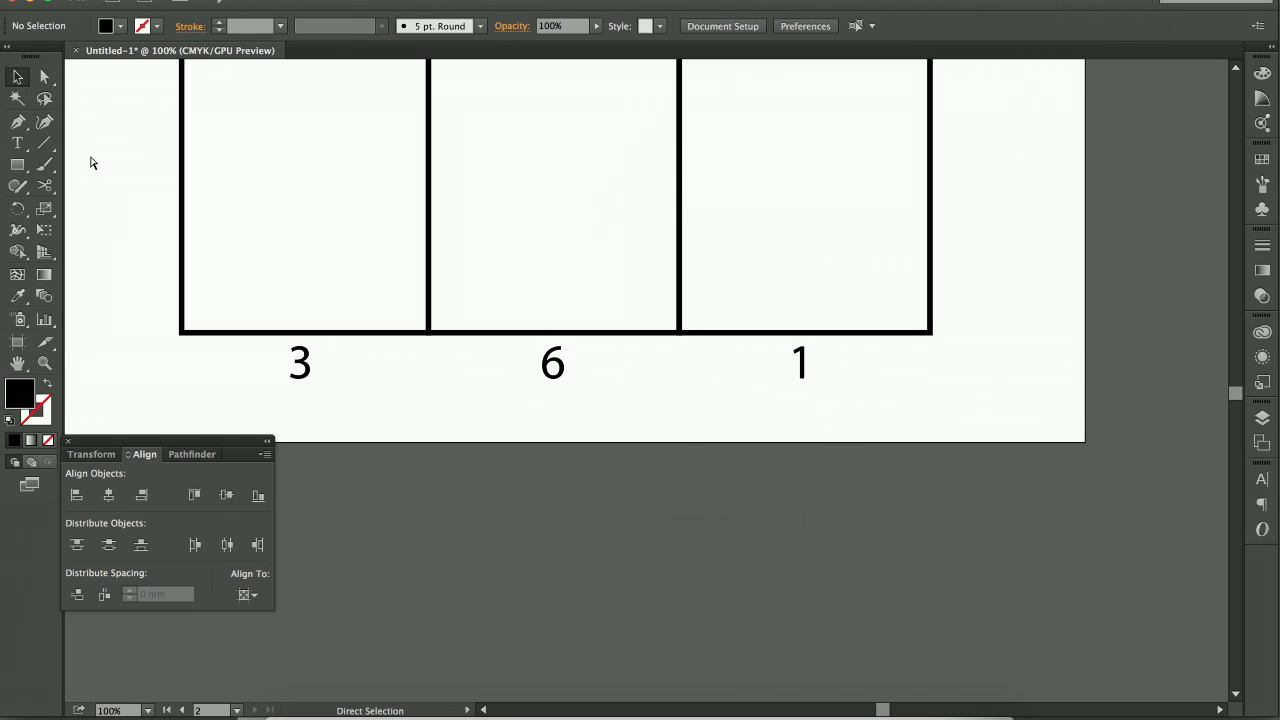
- Show the rulers with both artboards in view
{"action": "key", "text": "ctrl+minus"}
{"action": "key", "text": "ctrl+minus"}
{"action": "left_click_drag", "start_coordinate": [388, 212], "coordinate": [720, 262]}
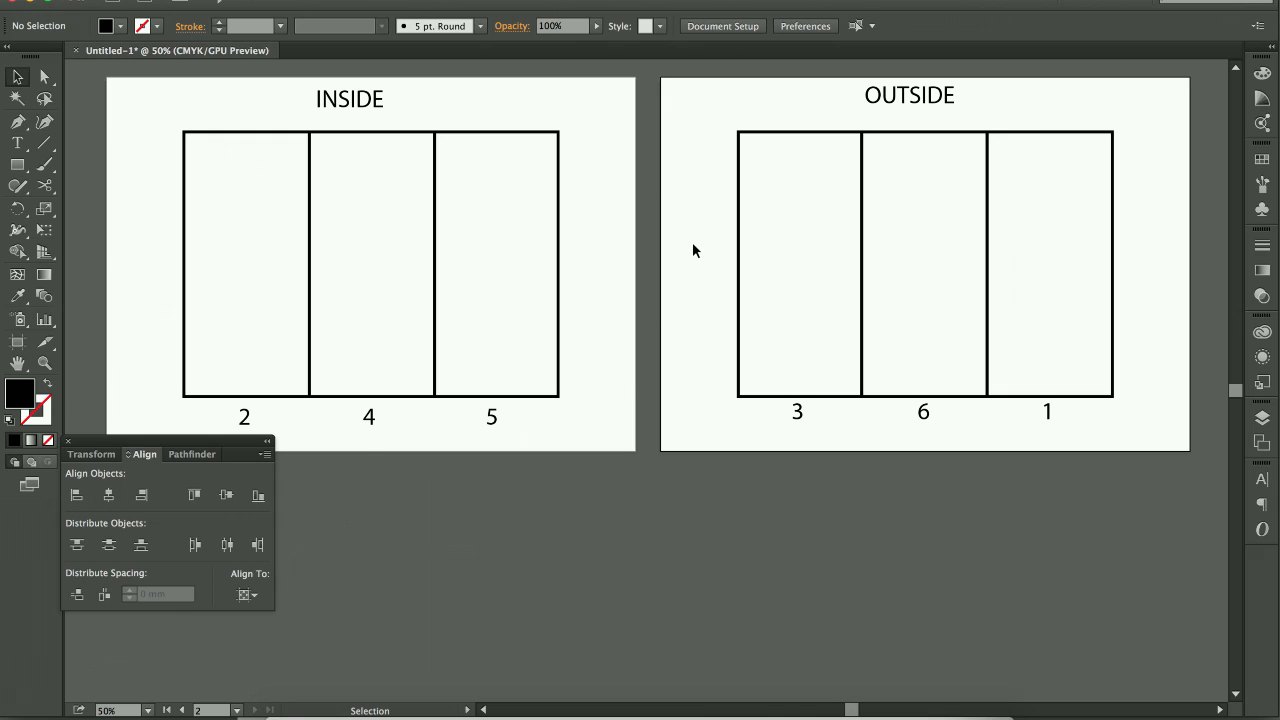
{"action": "left_click", "coordinate": [432, 0]}
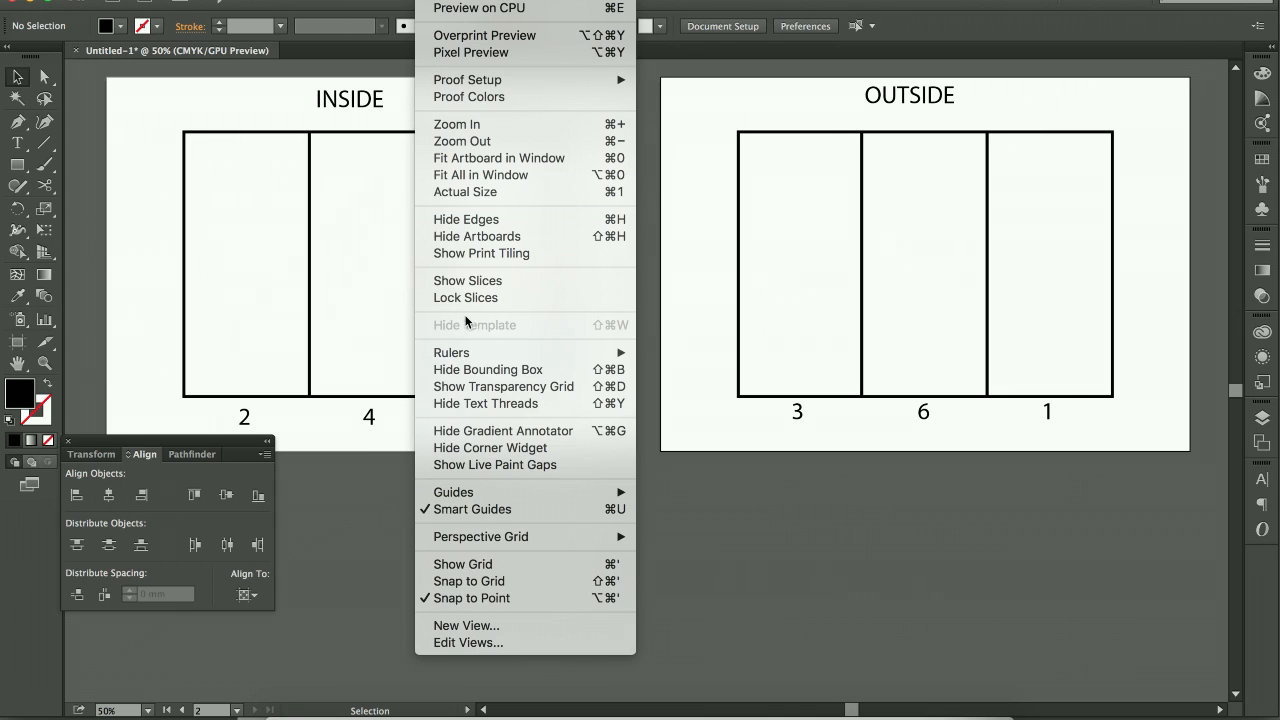
{"action": "mouse_move", "coordinate": [476, 352]}
{"action": "left_click", "coordinate": [697, 354]}
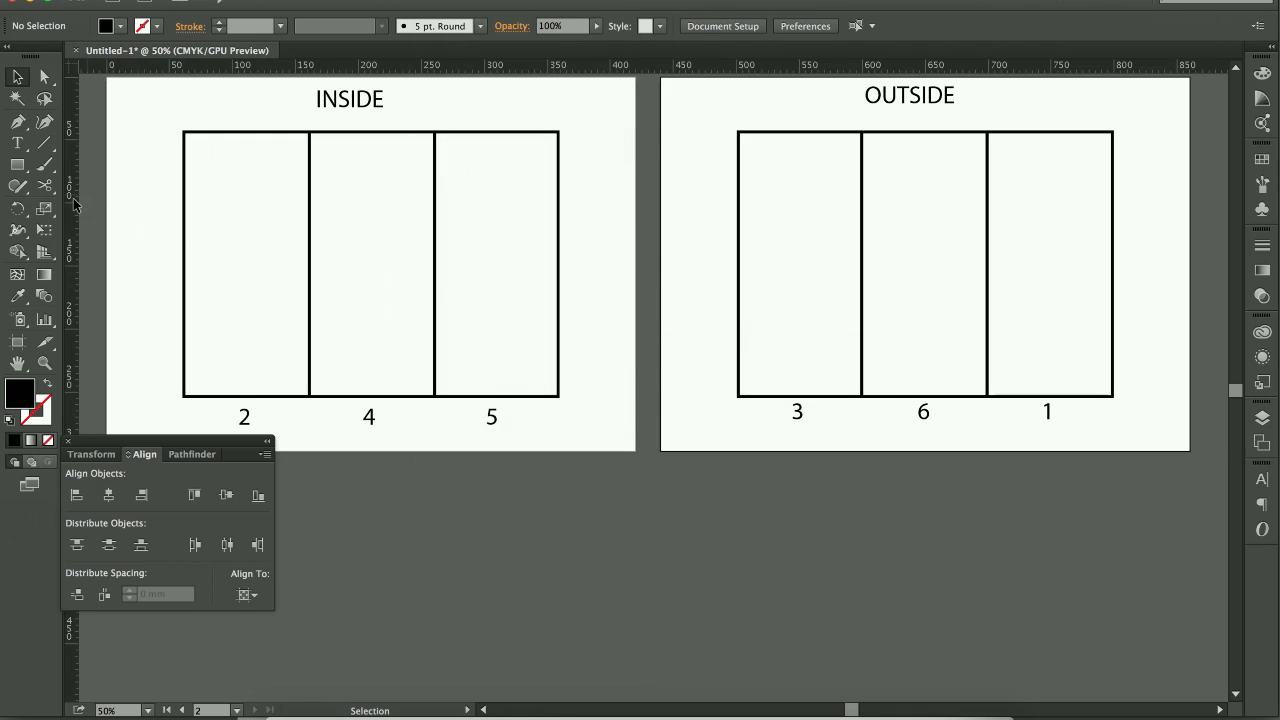
- Place vertical guides on the four INSIDE panel edges and fold lines, plus horizontal guides on the panels' top and bottom edges
{"action": "left_click", "coordinate": [182, 189]}
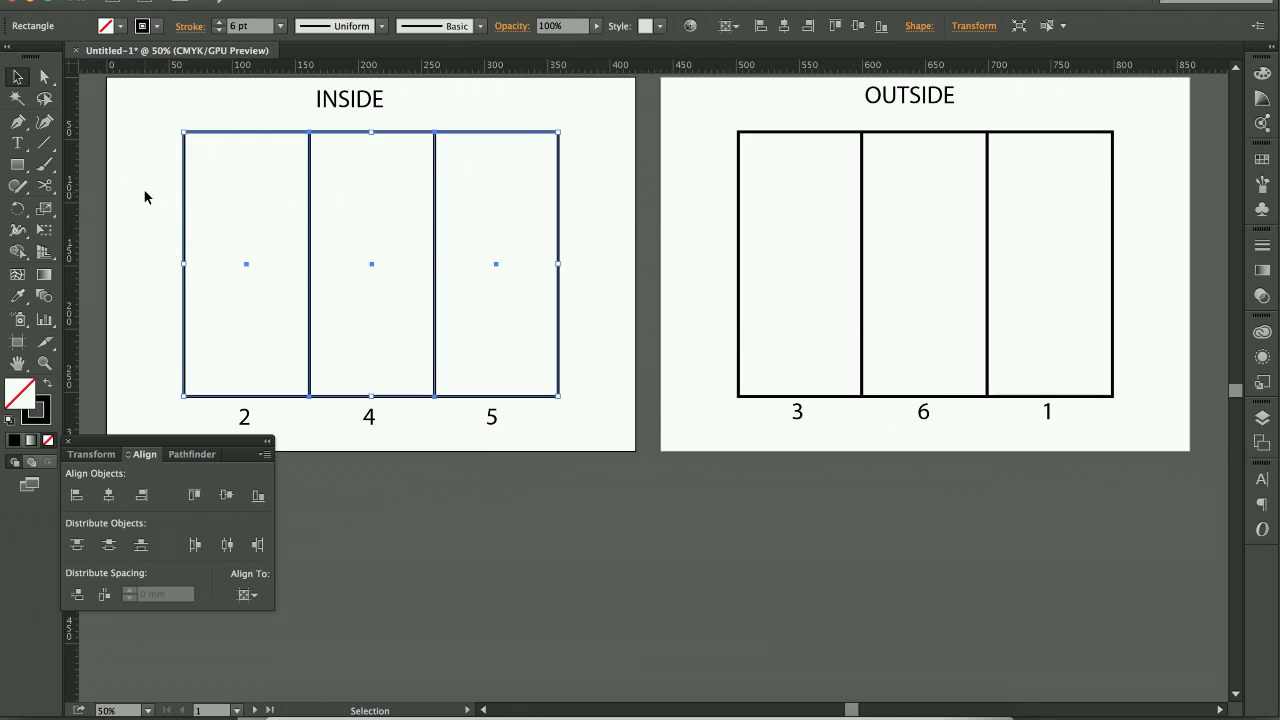
{"action": "left_click_drag", "start_coordinate": [72, 200], "coordinate": [186, 190]}
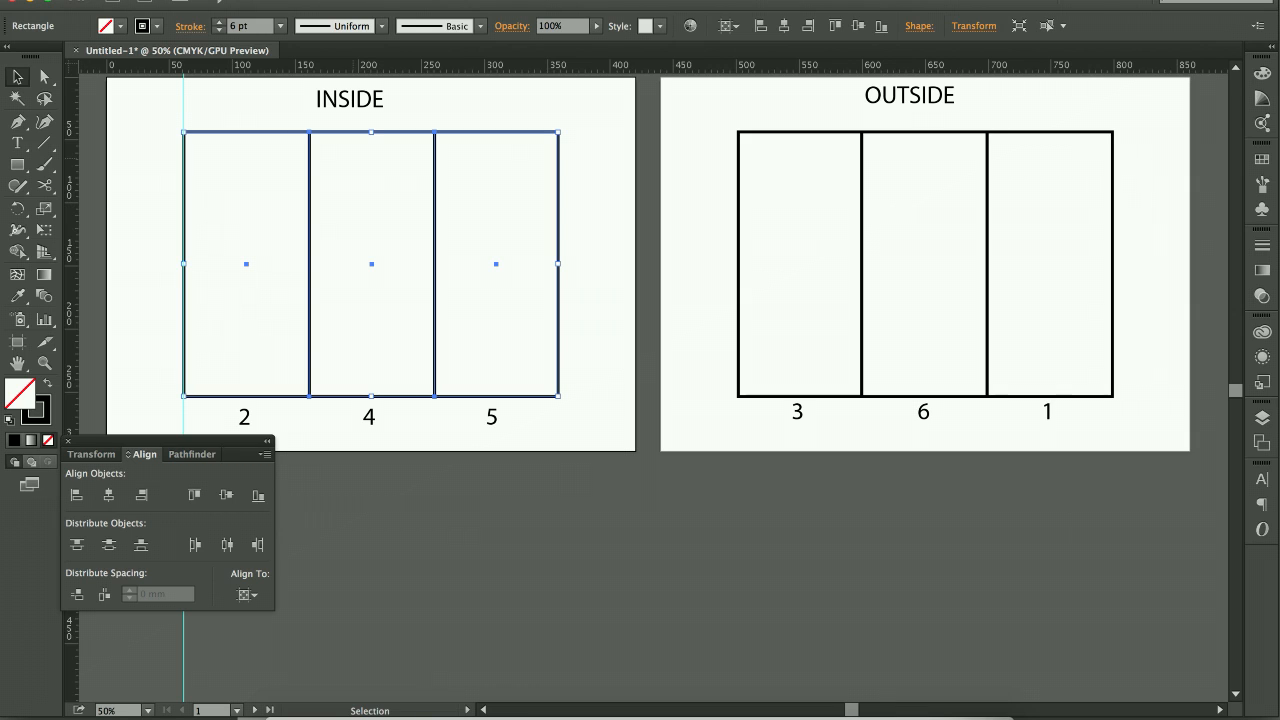
{"action": "left_click", "coordinate": [440, 2]}
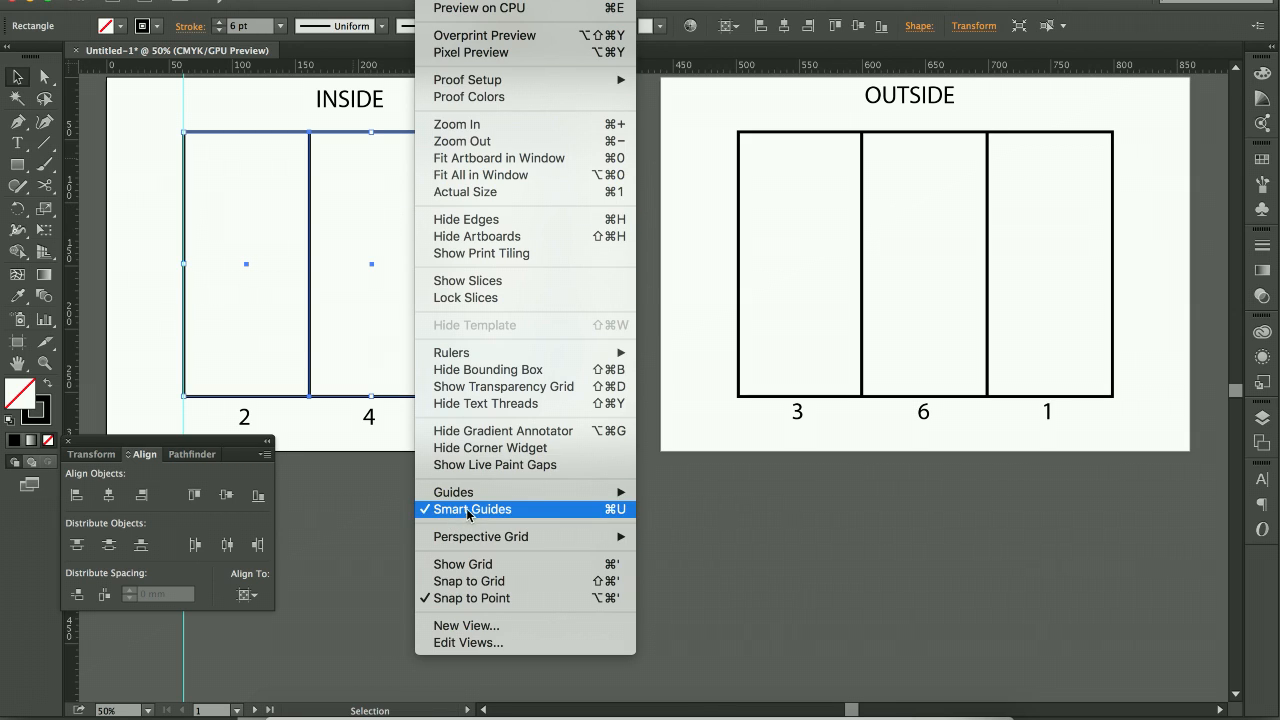
{"action": "left_click", "coordinate": [141, 297]}
{"action": "left_click_drag", "start_coordinate": [141, 297], "coordinate": [309, 294]}
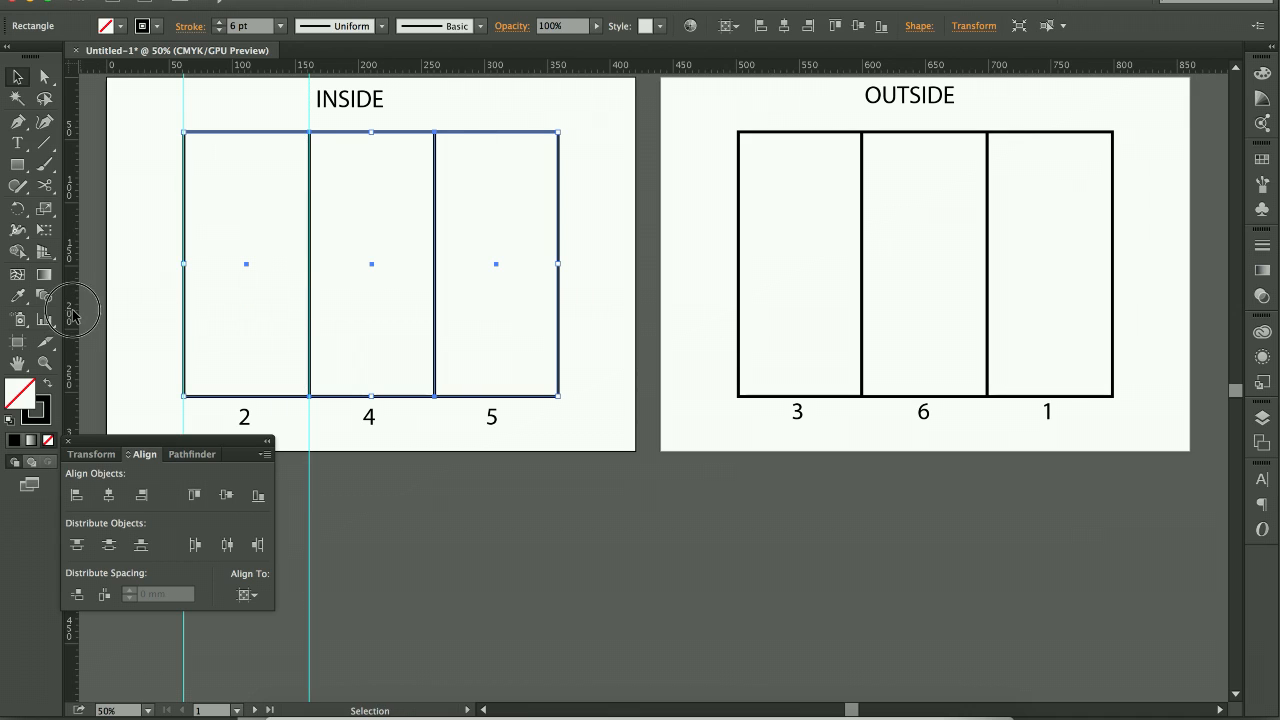
{"action": "left_click_drag", "start_coordinate": [74, 316], "coordinate": [434, 314]}
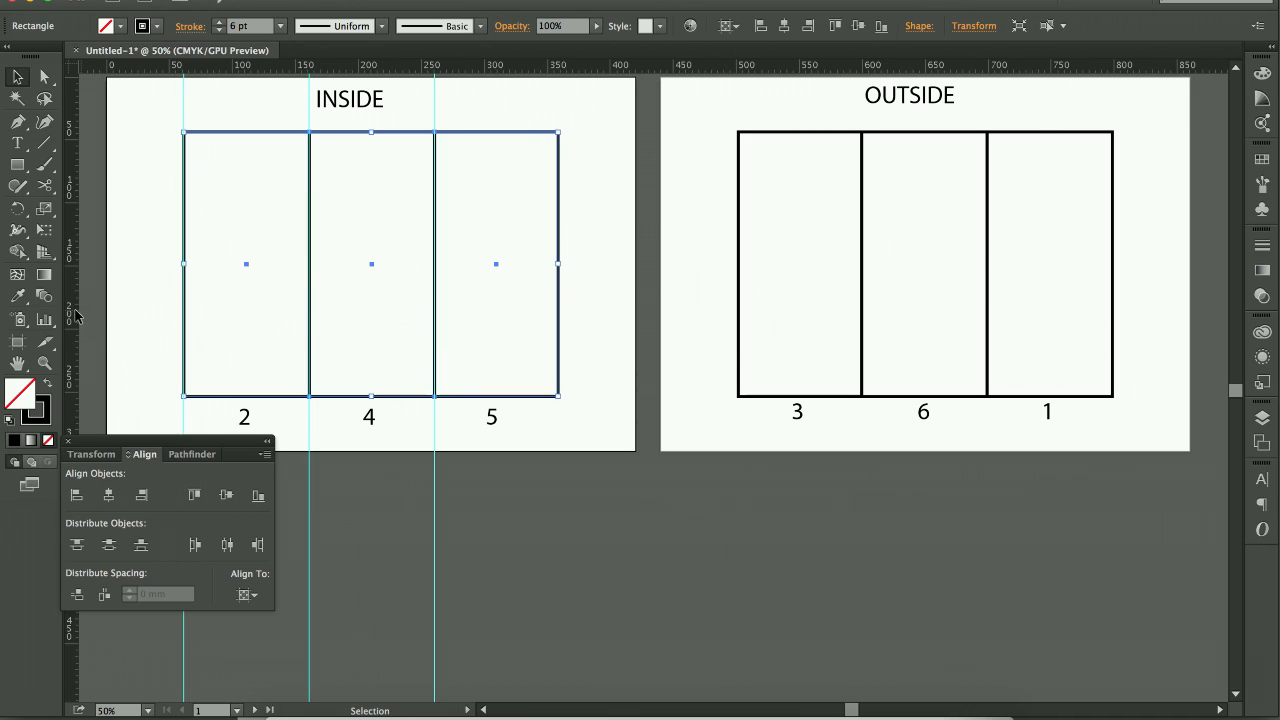
{"action": "left_click_drag", "start_coordinate": [75, 316], "coordinate": [558, 291]}
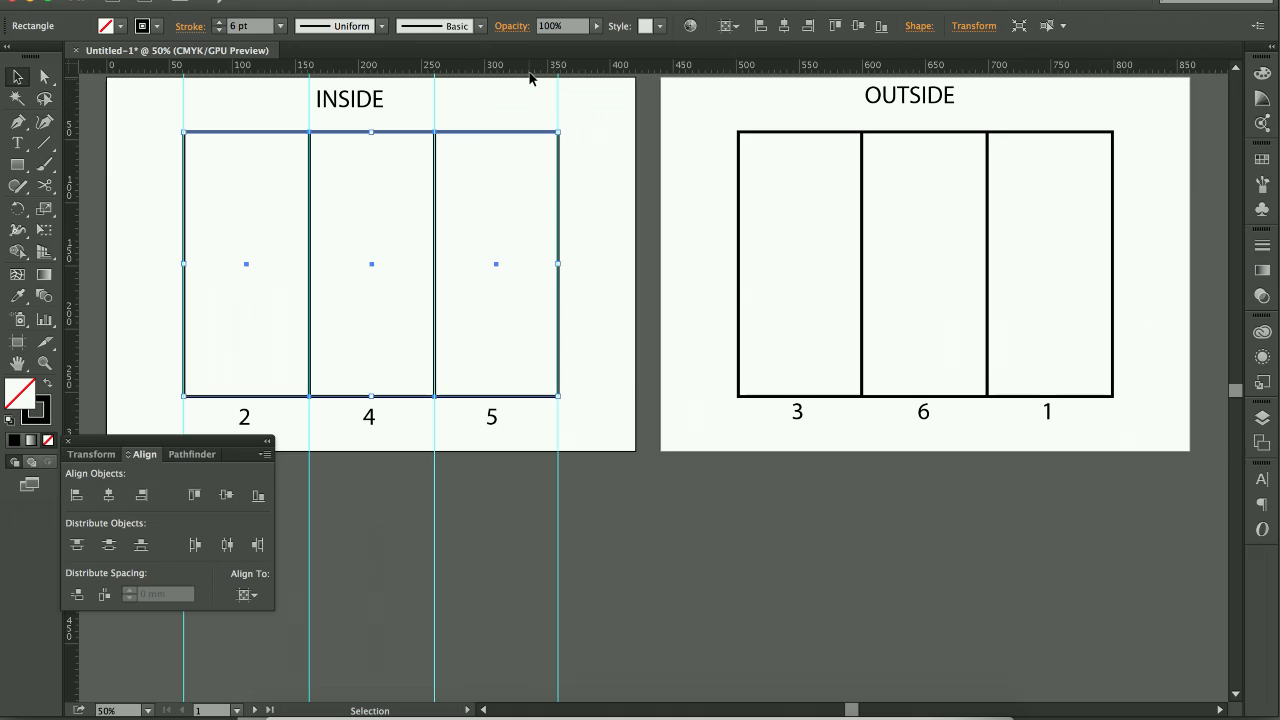
{"action": "left_click_drag", "start_coordinate": [529, 72], "coordinate": [531, 396]}
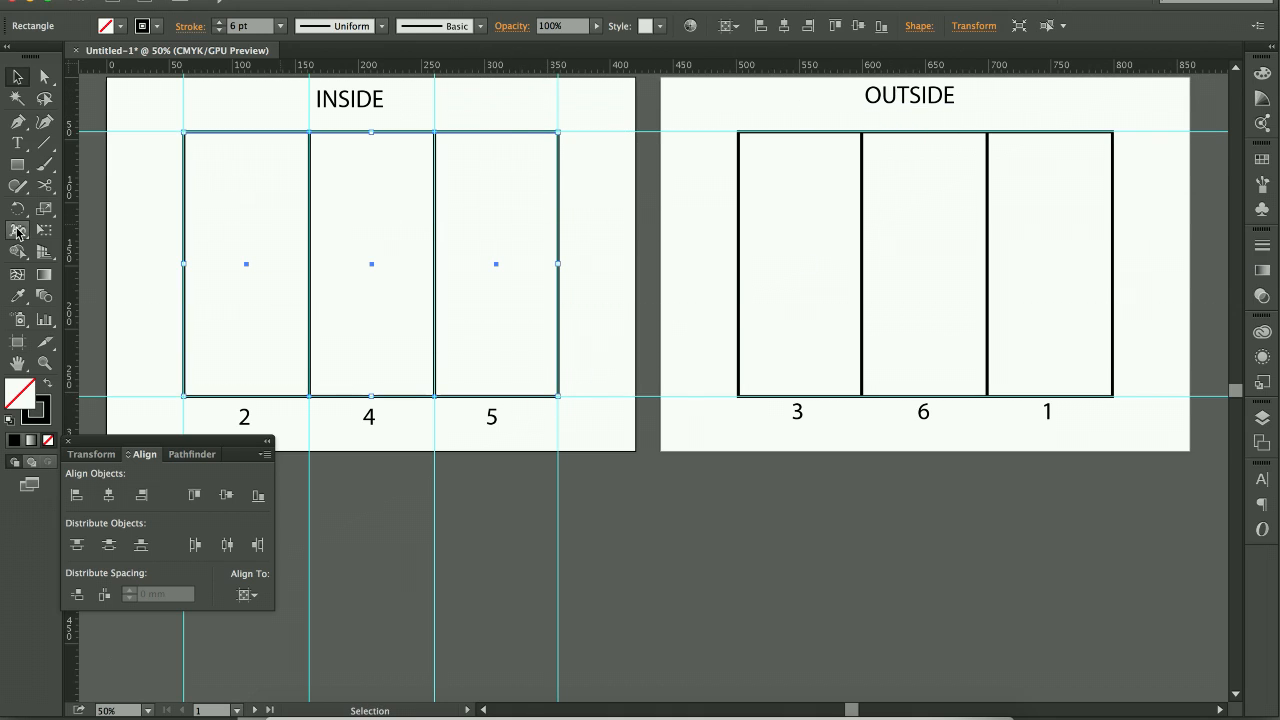
- Place four vertical guides on the outer edges and fold lines of the OUTSIDE panels
{"action": "left_click_drag", "start_coordinate": [70, 205], "coordinate": [737, 210]}
{"action": "left_click_drag", "start_coordinate": [70, 240], "coordinate": [862, 257]}
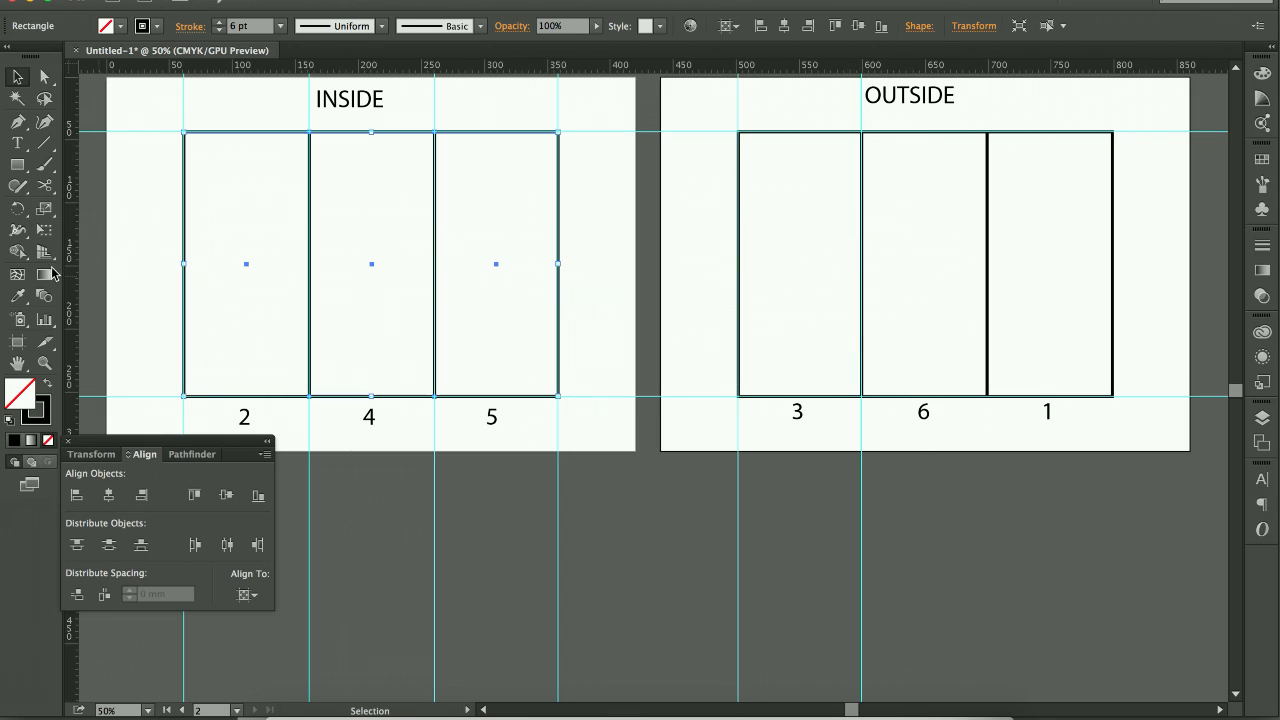
{"action": "left_click_drag", "start_coordinate": [70, 270], "coordinate": [987, 283]}
{"action": "left_click_drag", "start_coordinate": [72, 280], "coordinate": [1113, 276]}
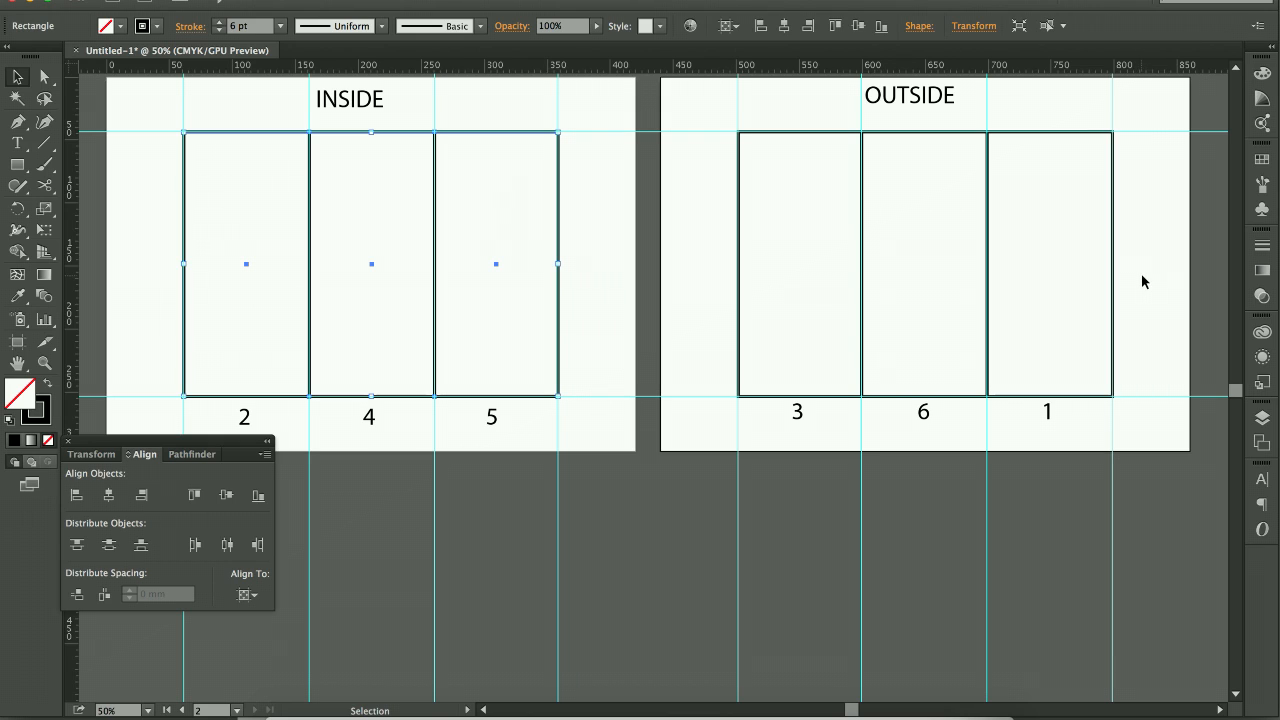
{"action": "key", "text": "space"}
{"action": "left_click_drag", "start_coordinate": [1145, 275], "coordinate": [1147, 278]}
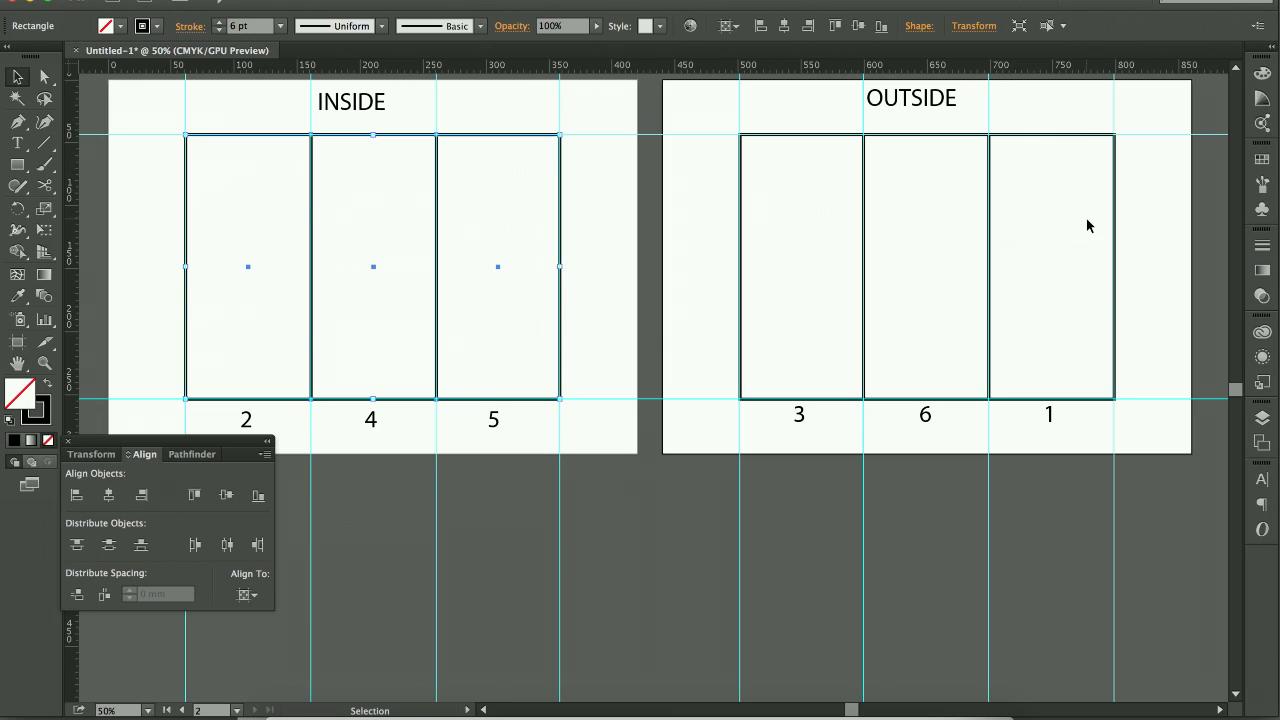
- Delete all the black panel rectangles on both artboards, keeping the guides, the labels and the page numbers
{"action": "left_click", "coordinate": [1140, 237]}
{"action": "key", "text": "ctrl+semicolon"}
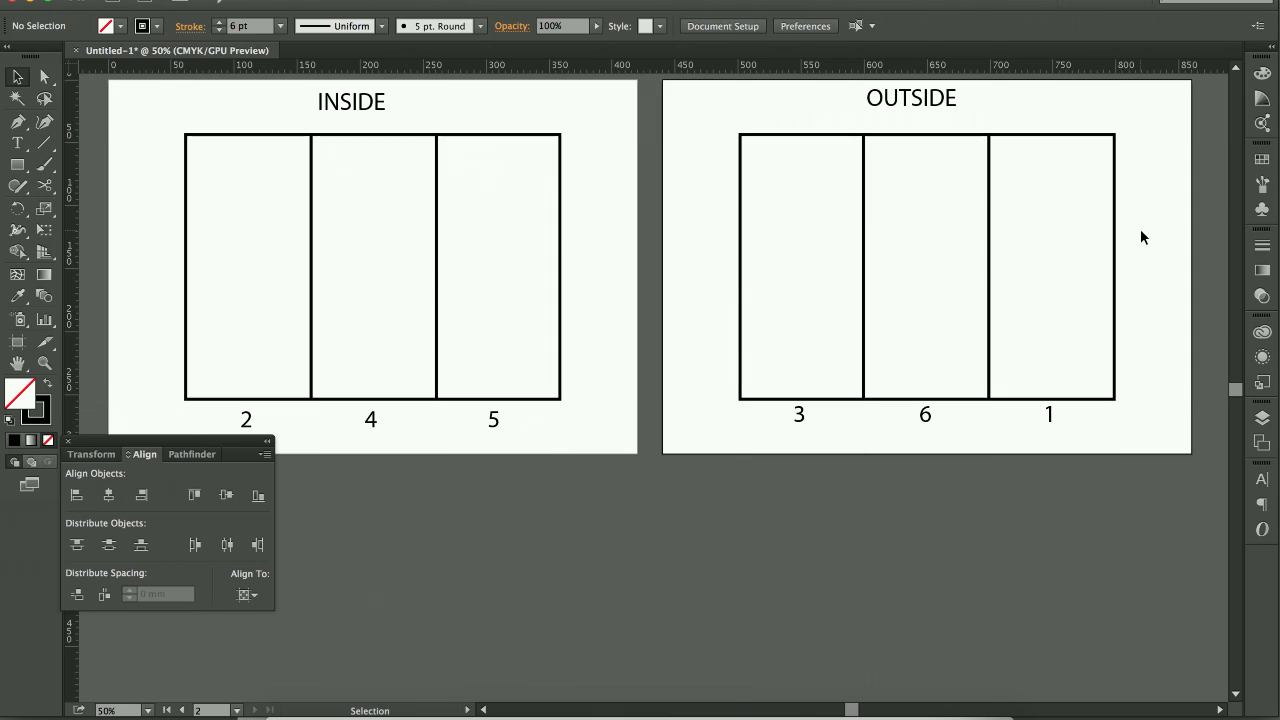
{"action": "left_click_drag", "start_coordinate": [858, 250], "coordinate": [150, 264]}
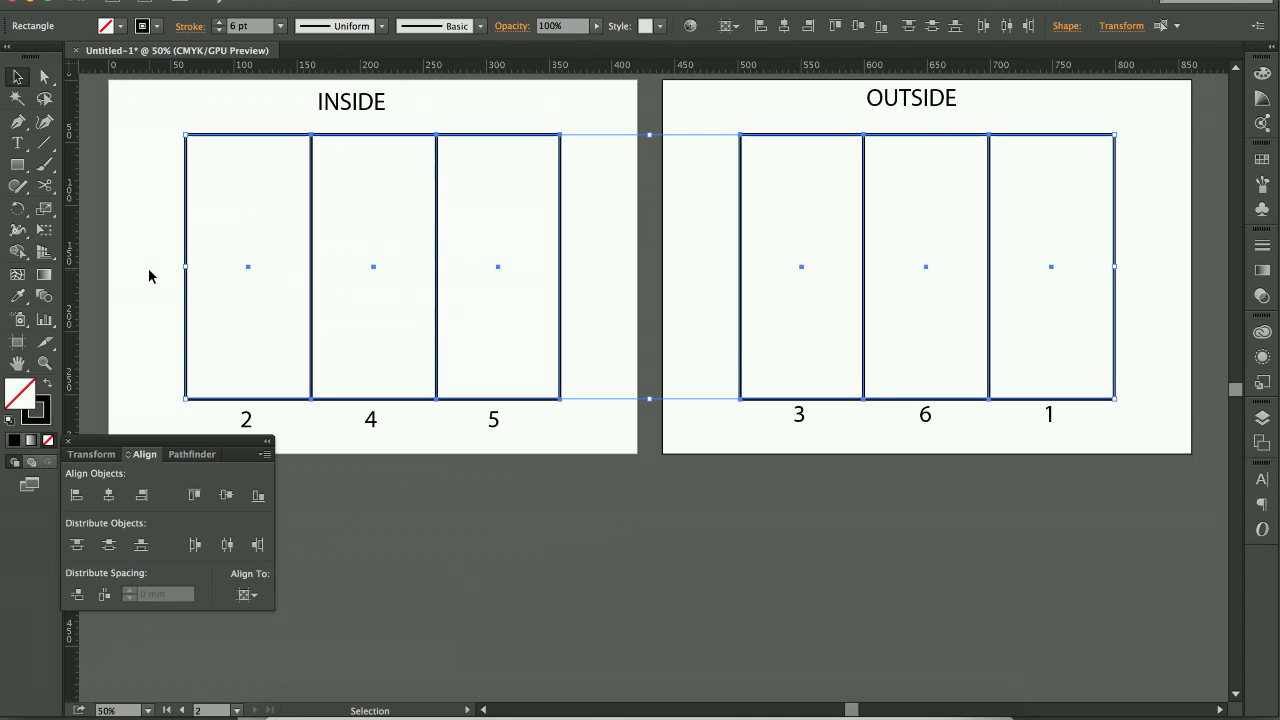
{"action": "key", "text": "Delete"}
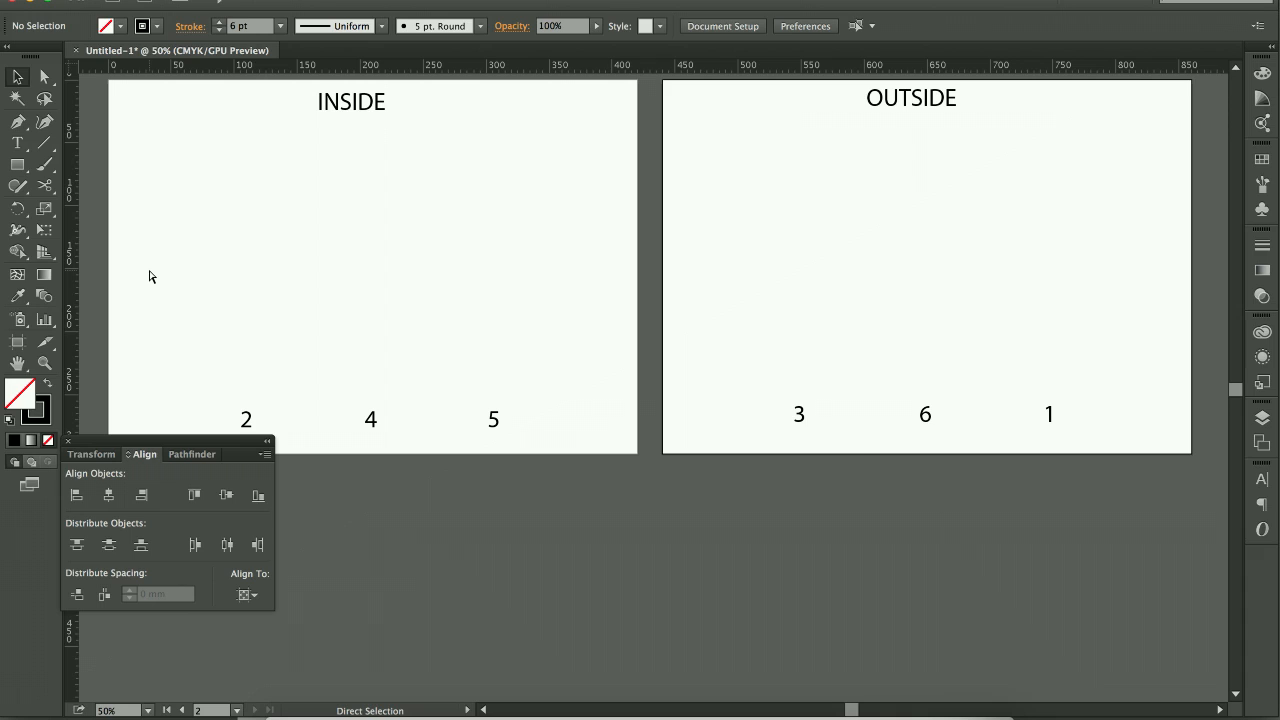
{"action": "key", "text": "super+semicolon"}
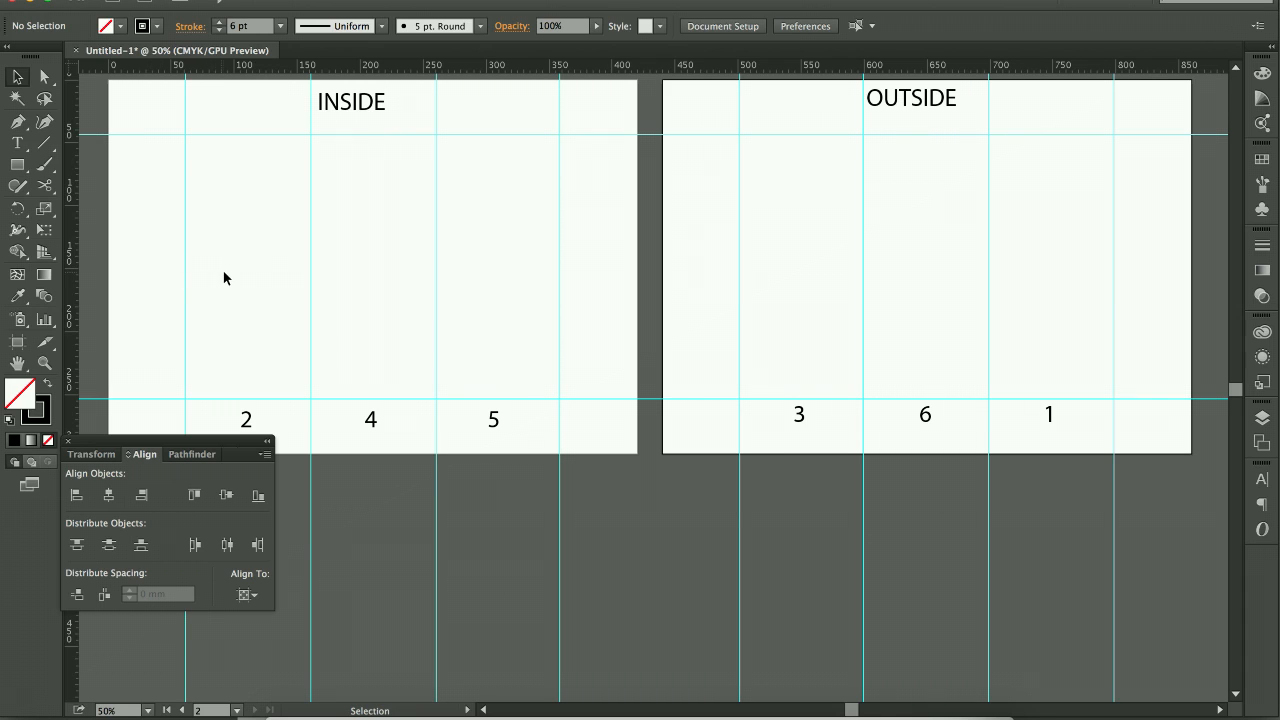
{"action": "left_click_drag", "start_coordinate": [251, 260], "coordinate": [250, 265]}
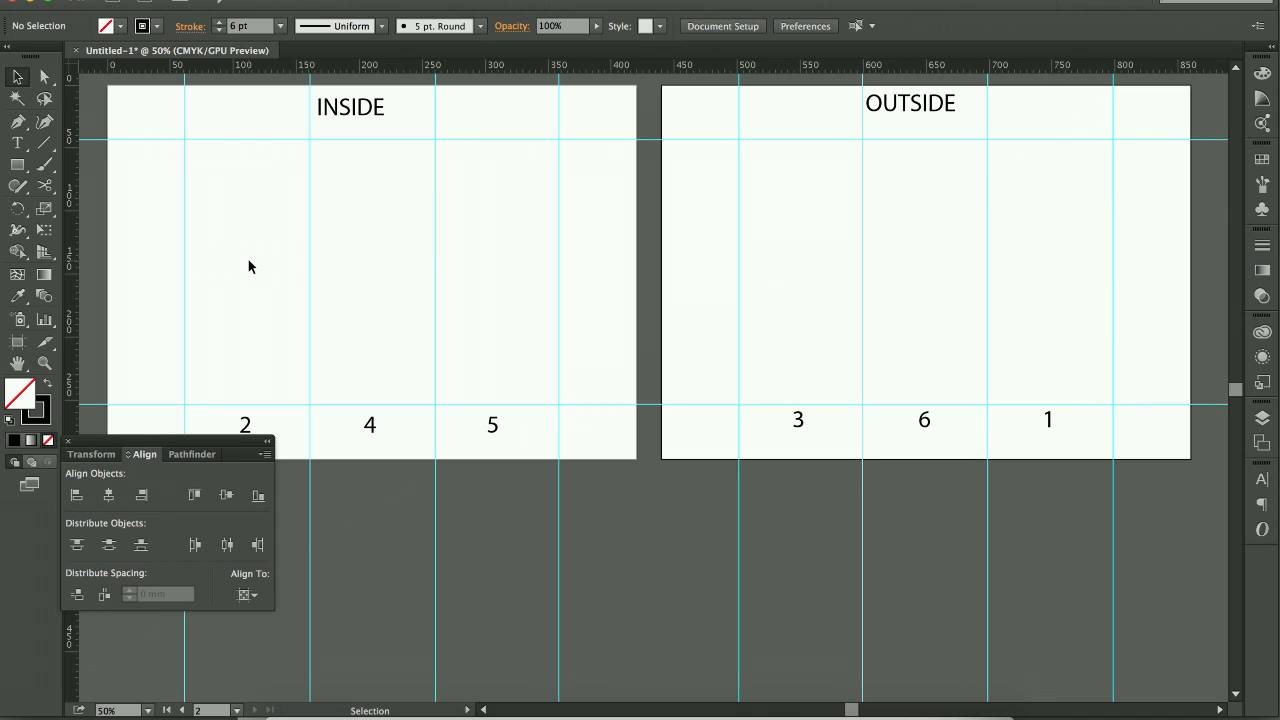
- Rename Layer 1 as "pagination & labels" and check its contents by switching its visibility off and on
{"action": "left_click", "coordinate": [1261, 421]}
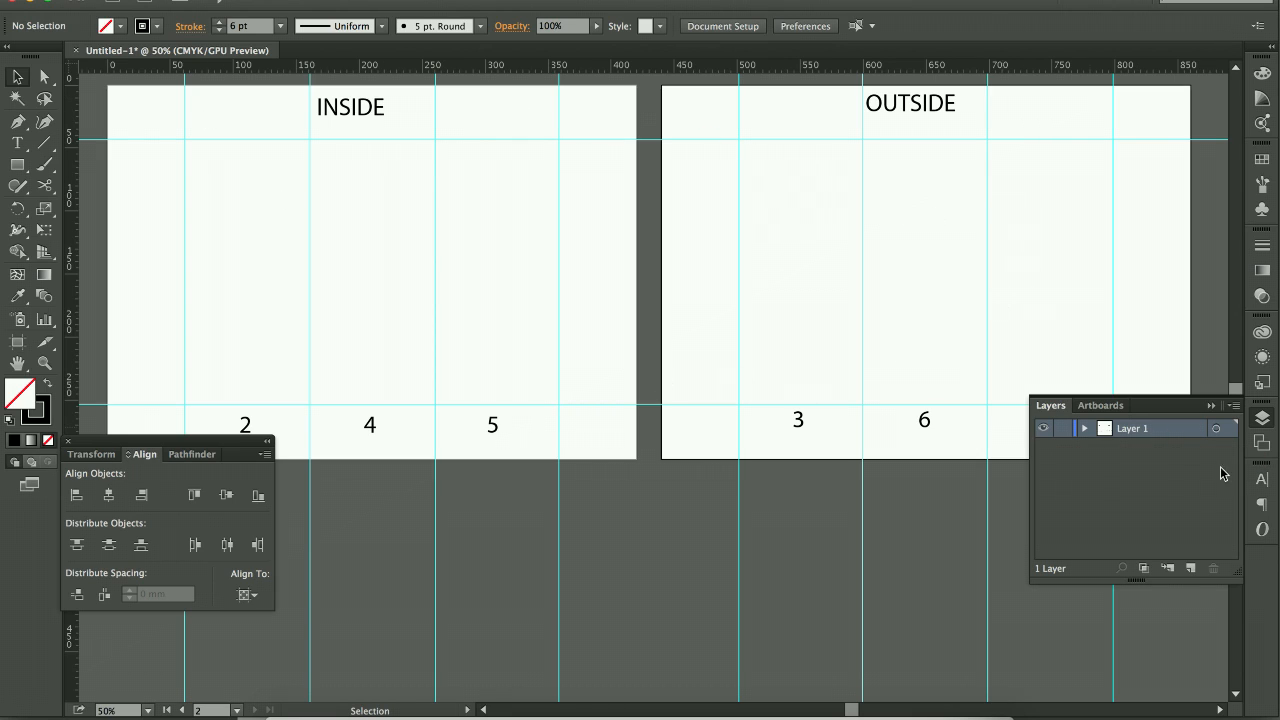
{"action": "double_click", "coordinate": [1136, 432]}
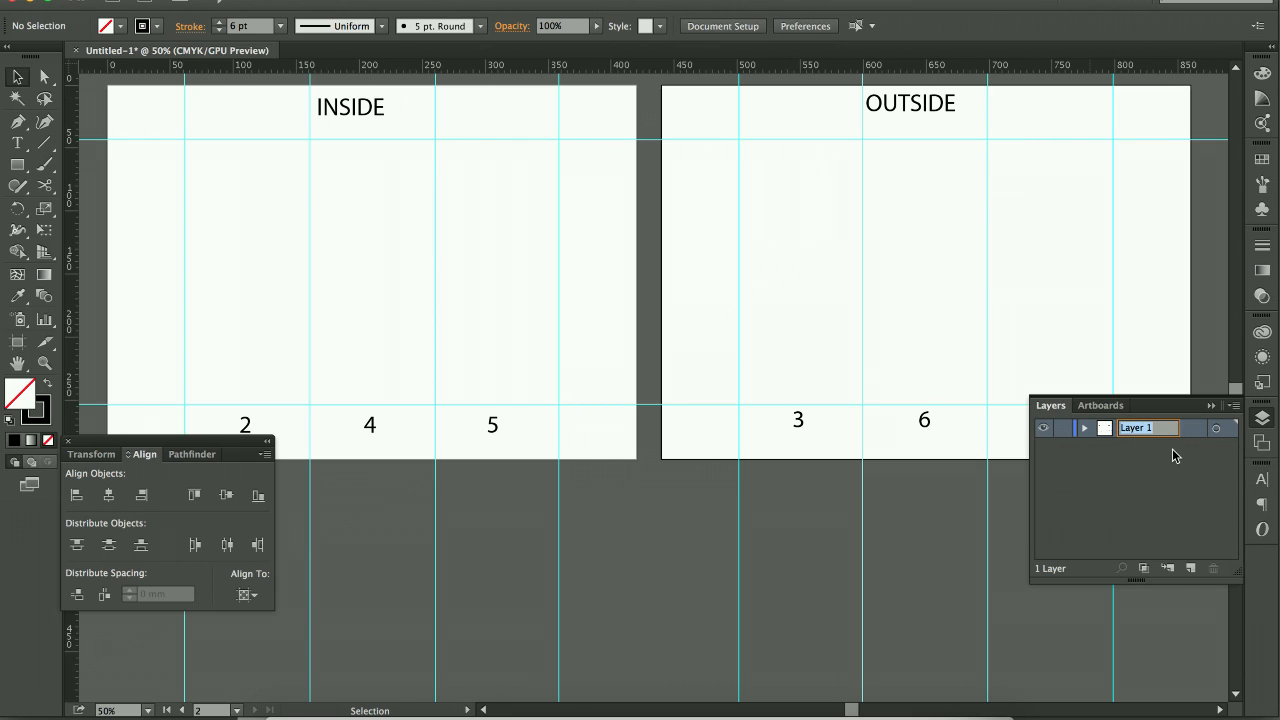
{"action": "type", "text": "pagination numbers"}
{"action": "key", "text": "Return"}
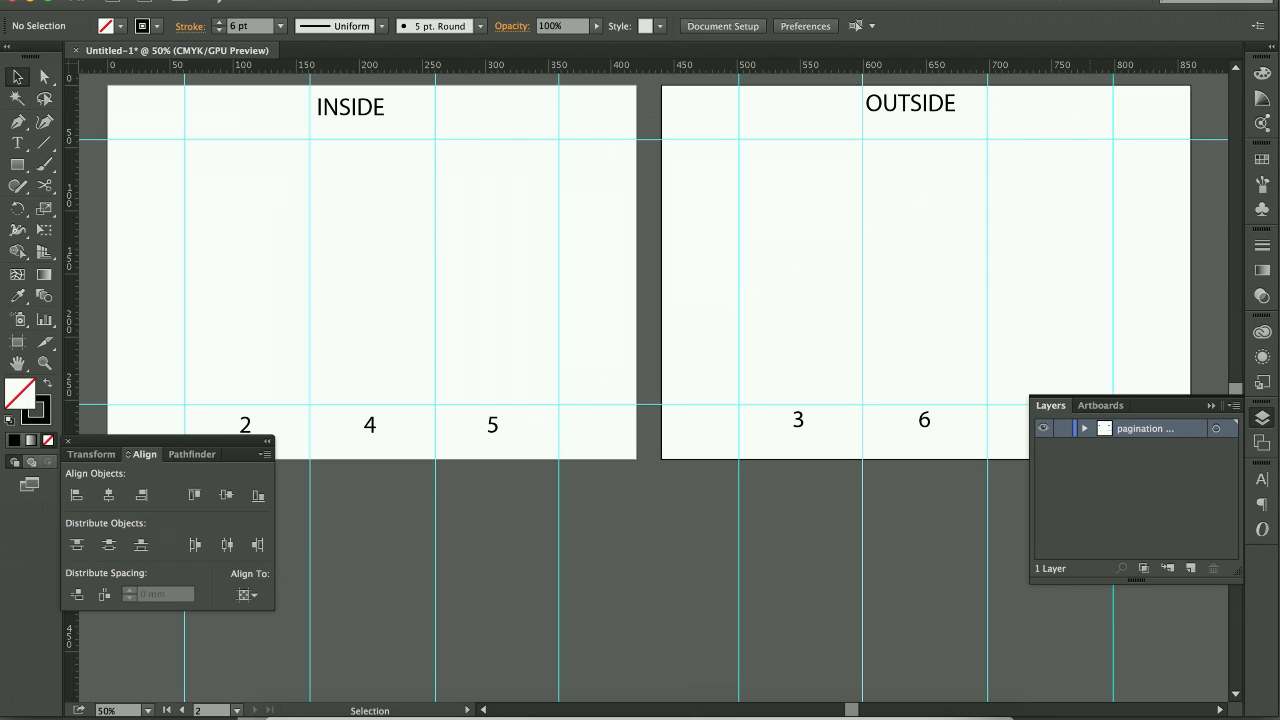
{"action": "left_click", "coordinate": [1044, 428]}
{"action": "left_click", "coordinate": [1044, 428]}
- Add a new layer above the pagination layer and name it "crop marks and bleed guide"
{"action": "left_click", "coordinate": [1190, 568]}
{"action": "left_click", "coordinate": [1133, 432]}
{"action": "double_click", "coordinate": [1133, 432]}
{"action": "type", "text": "co"}
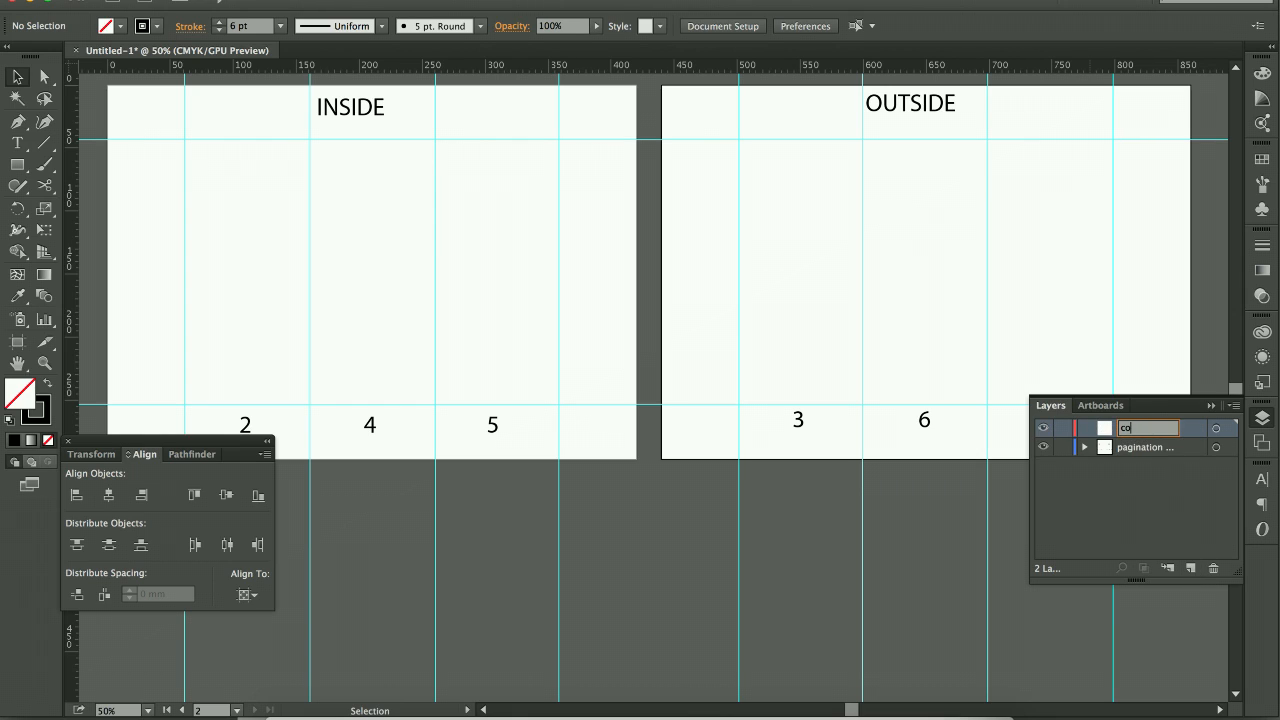
{"action": "type", "text": "op "}
{"action": "type", "text": "marks and bleed"}
{"action": "key", "text": "Return"}
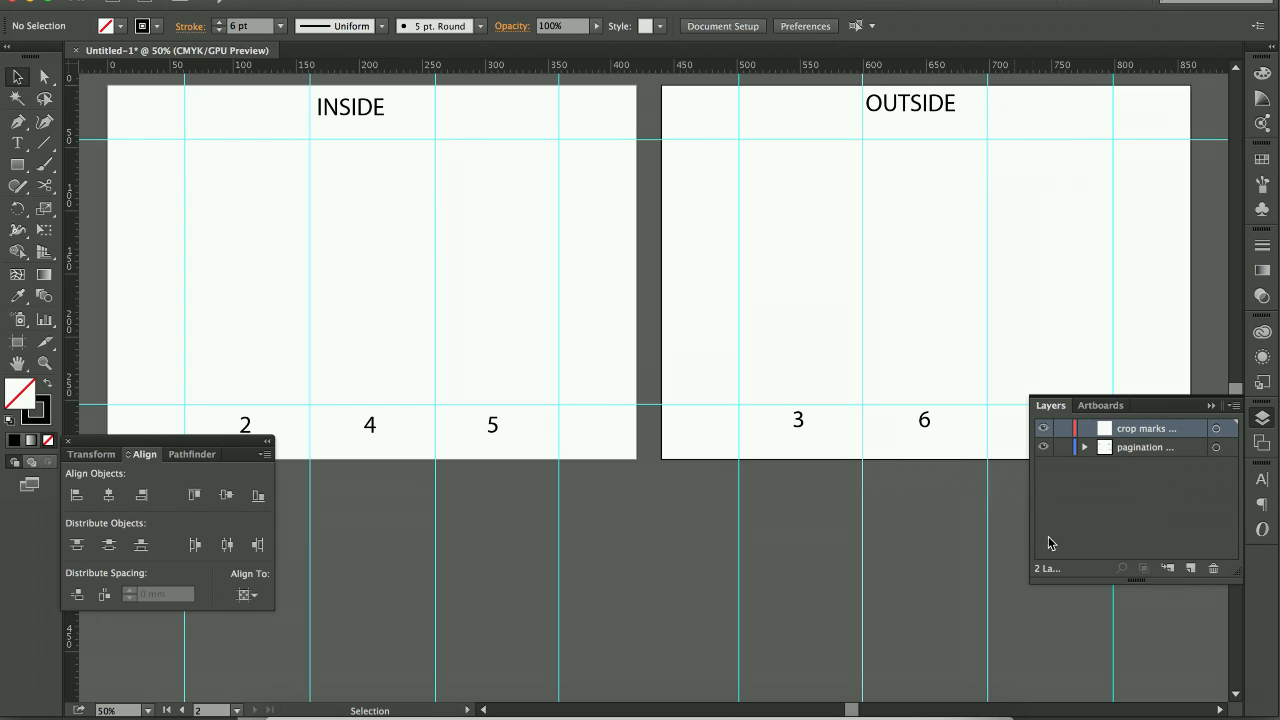
{"action": "left_click_drag", "start_coordinate": [1031, 580], "coordinate": [945, 576]}
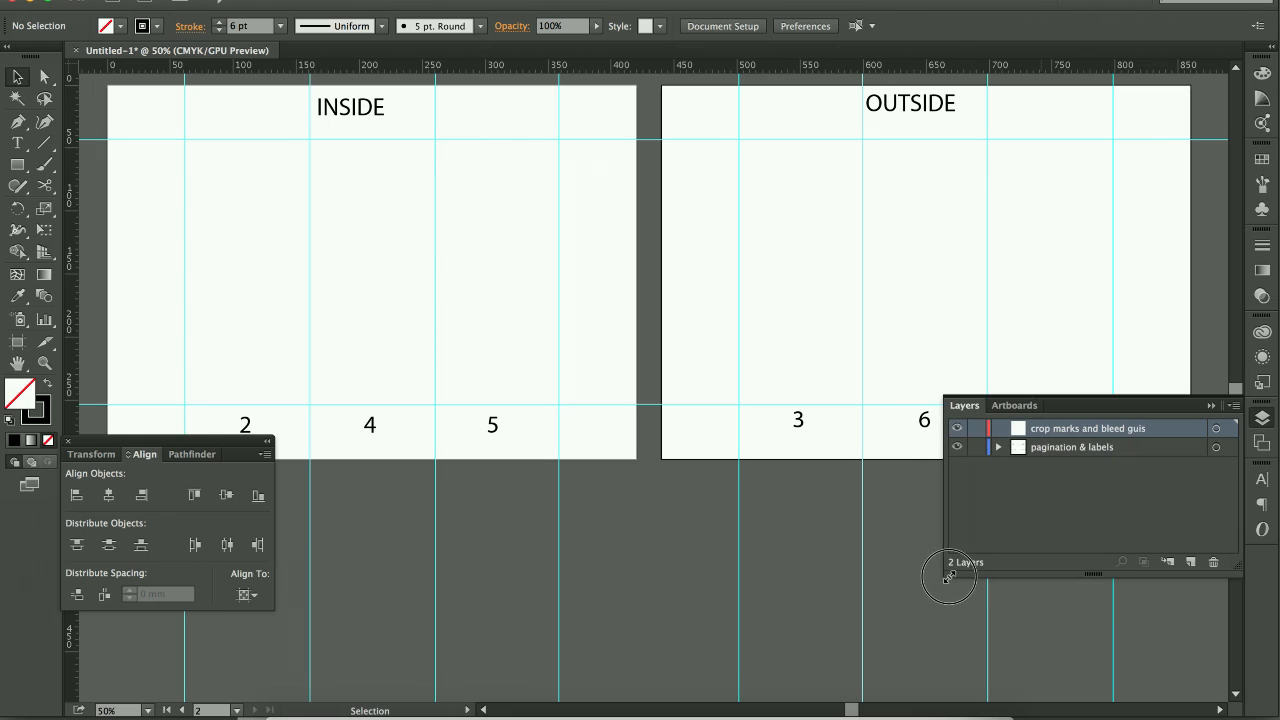
{"action": "double_click", "coordinate": [1141, 428]}
{"action": "left_click", "coordinate": [1141, 428]}
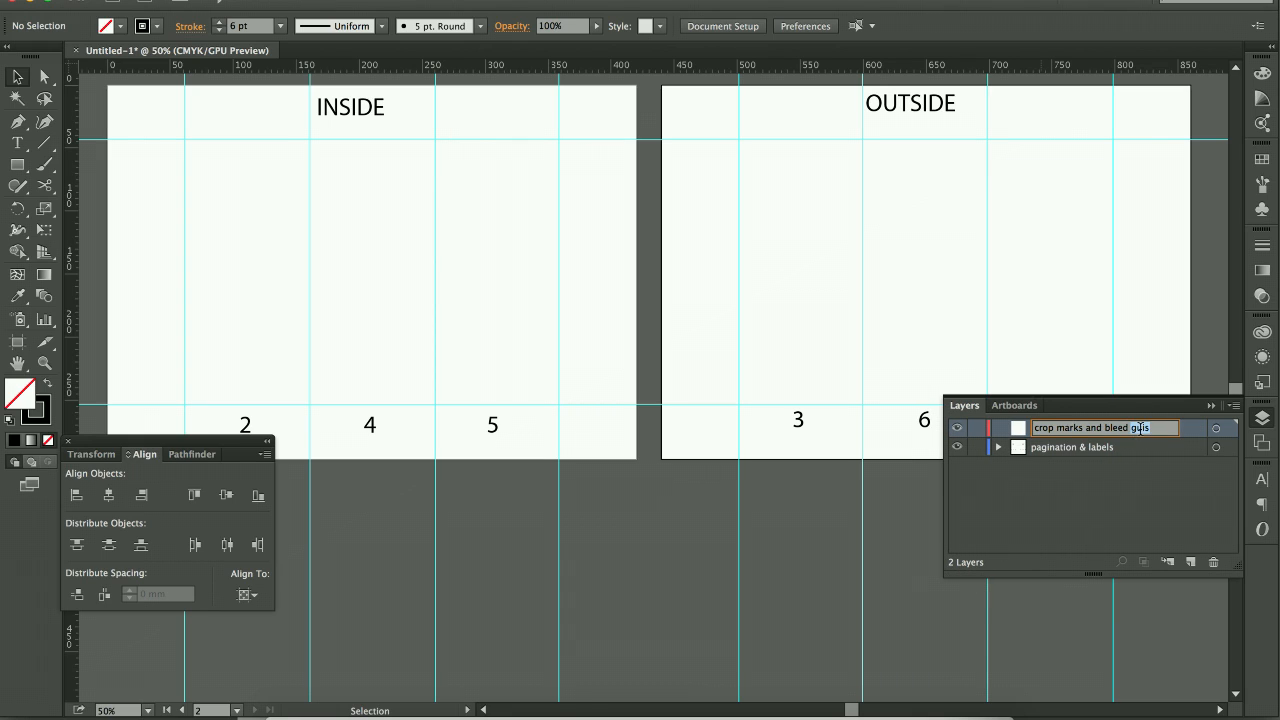
{"action": "key", "text": "Return"}
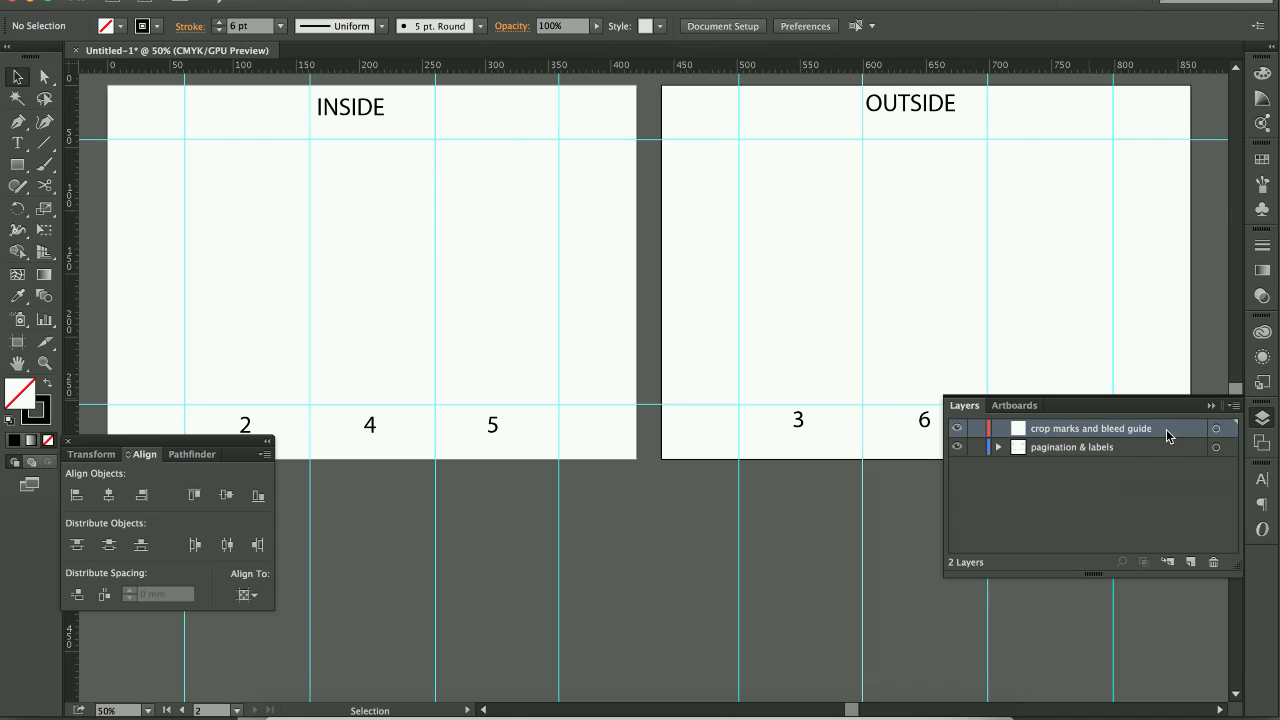
- Draw a rectangle snapped to the outer guides of the INSIDE panels and apply the Crop Marks effect to it
{"action": "left_click", "coordinate": [24, 170]}
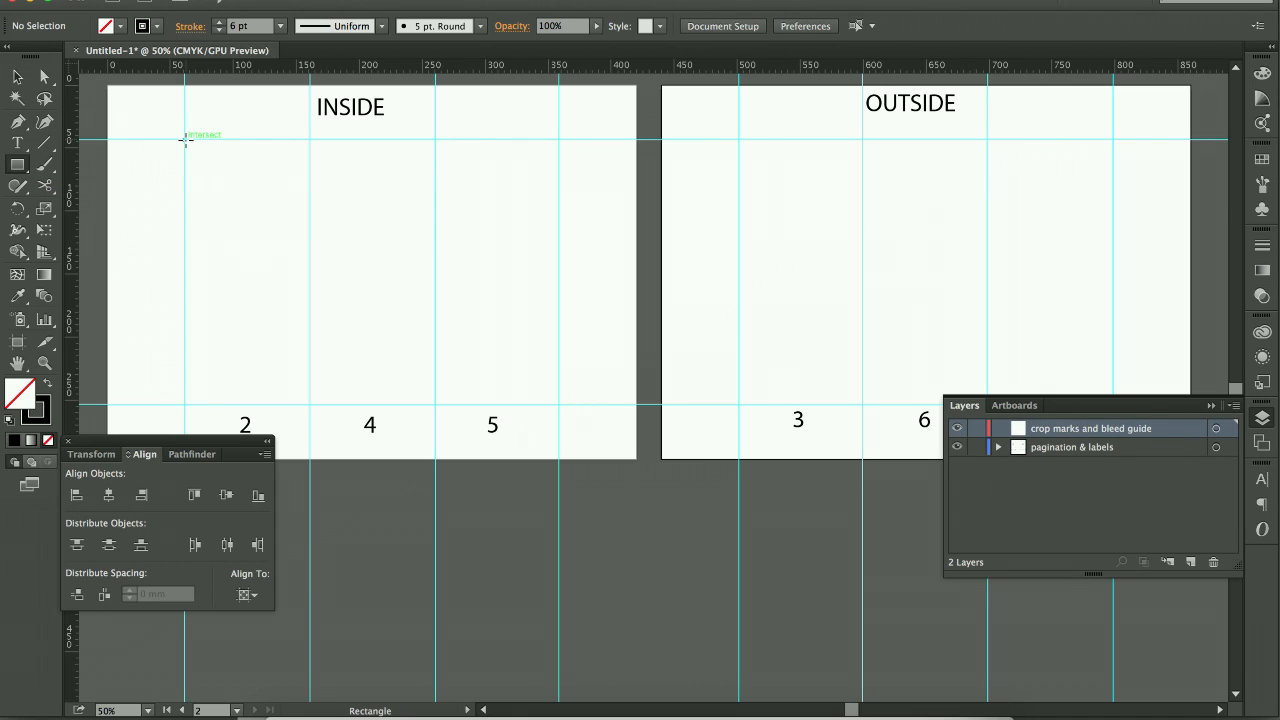
{"action": "left_click_drag", "start_coordinate": [209, 443], "coordinate": [188, 529]}
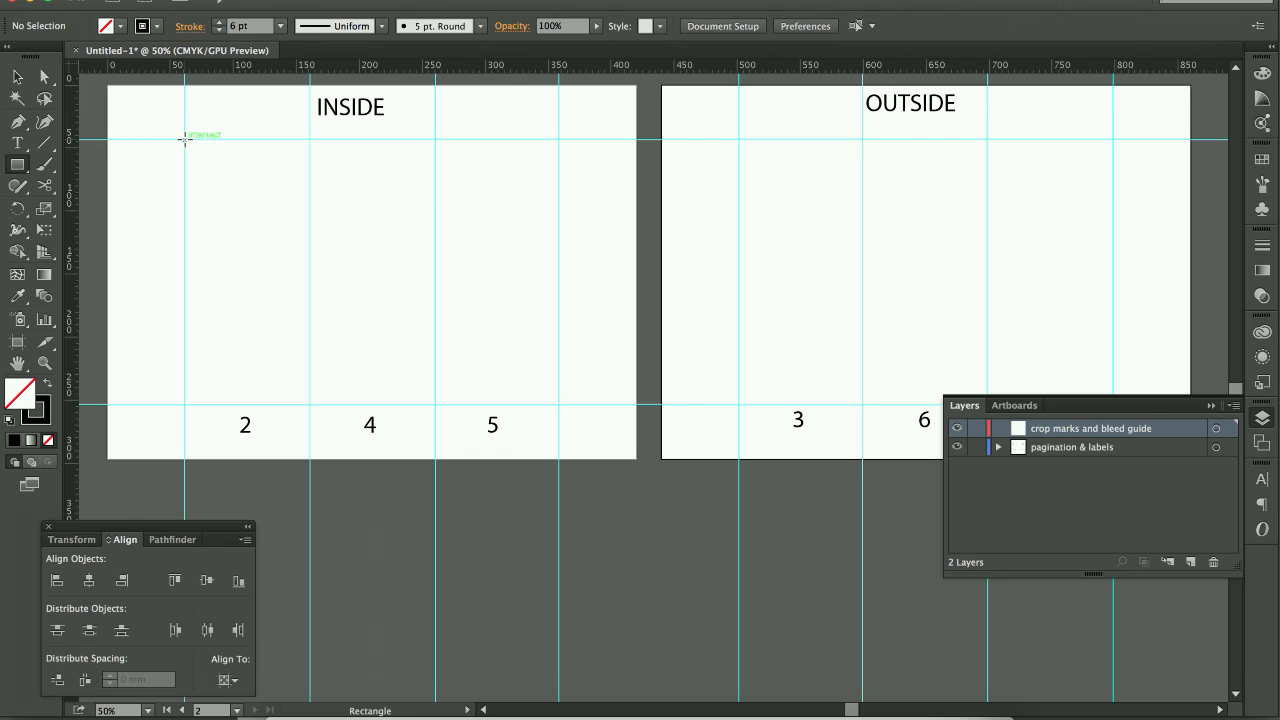
{"action": "left_click_drag", "start_coordinate": [184, 140], "coordinate": [559, 404]}
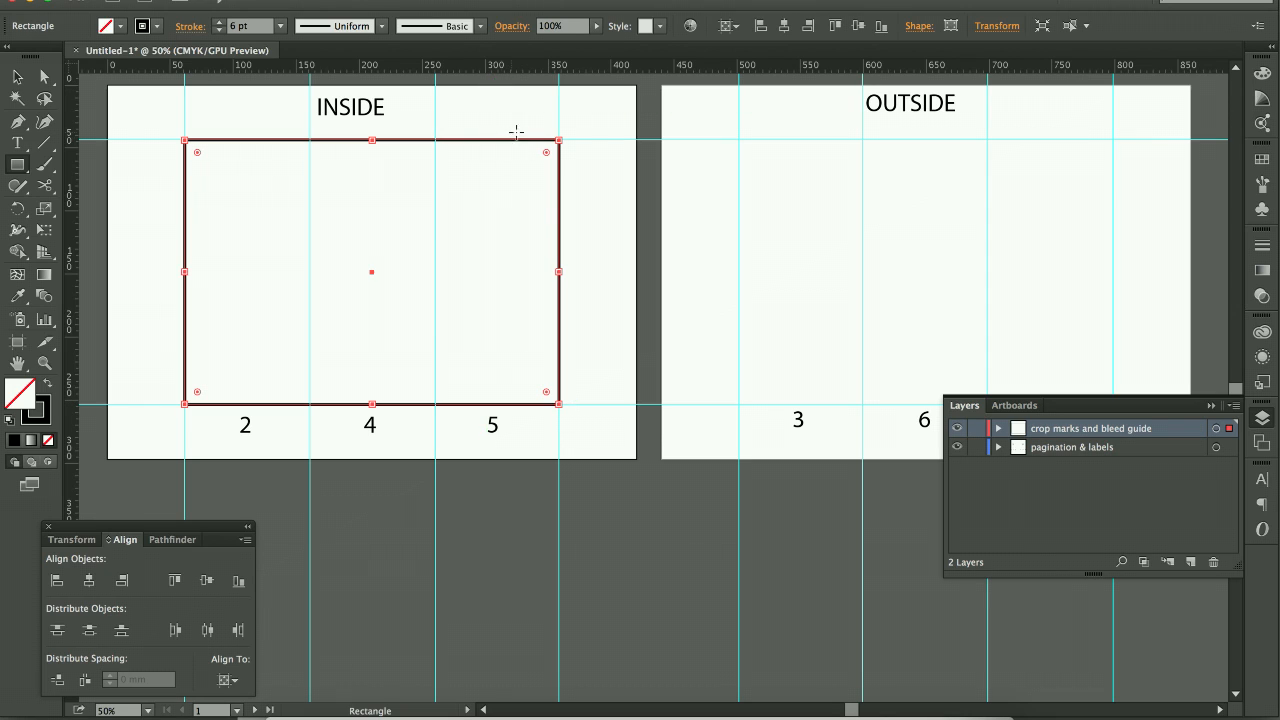
{"action": "left_click", "coordinate": [395, 0]}
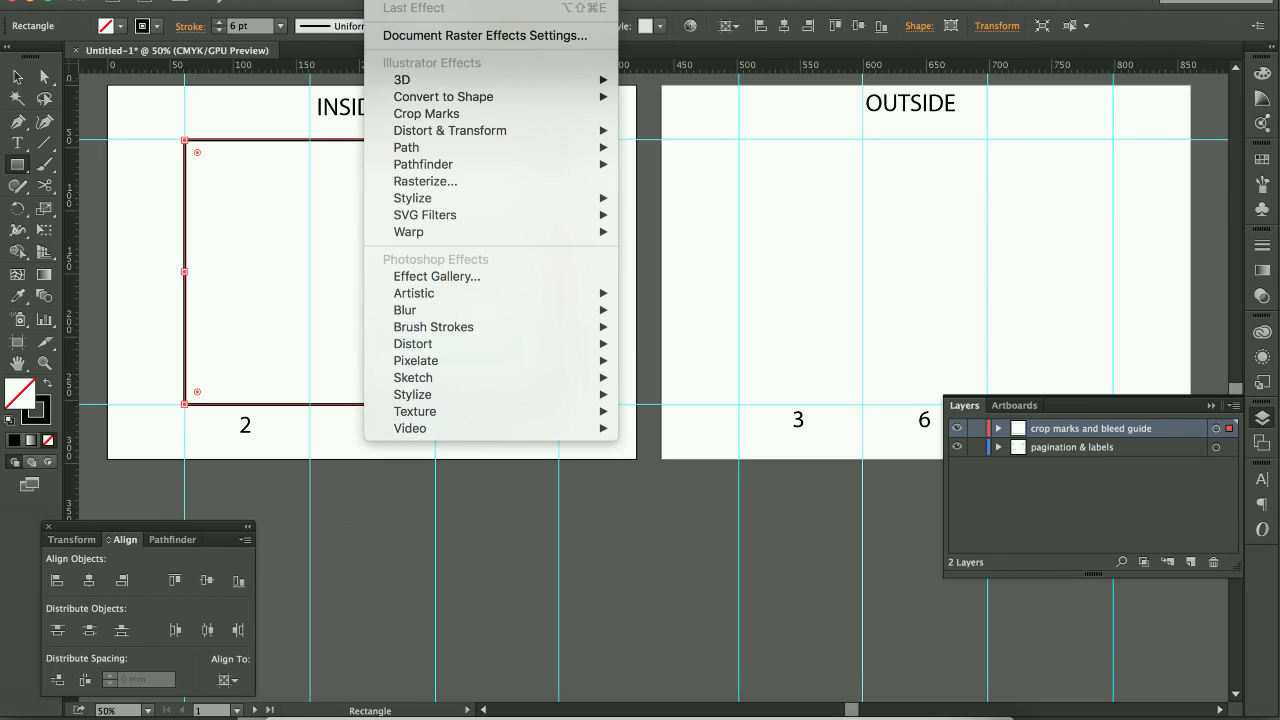
{"action": "left_click", "coordinate": [426, 114]}
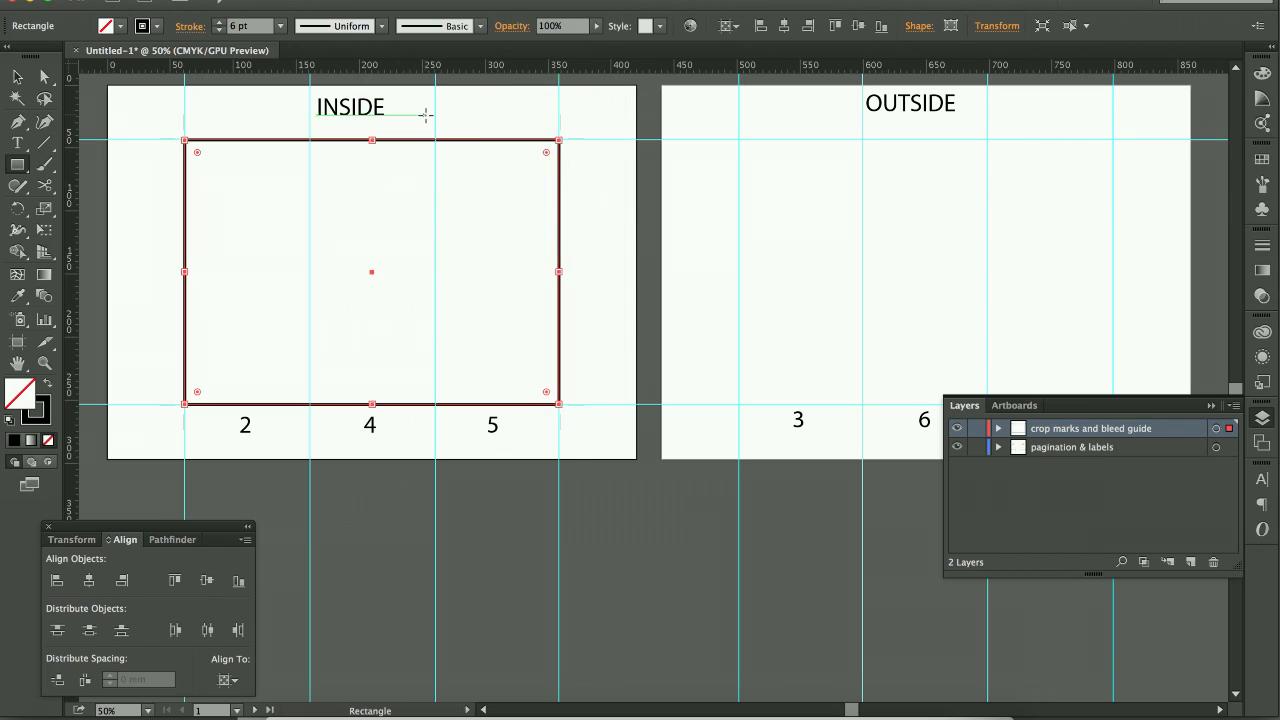
- Set the stroke of the INSIDE crop-mark rectangle to None so its crop marks line up with the guides
{"action": "key", "text": "ctrl+shift+a"}
{"action": "key", "text": "z"}
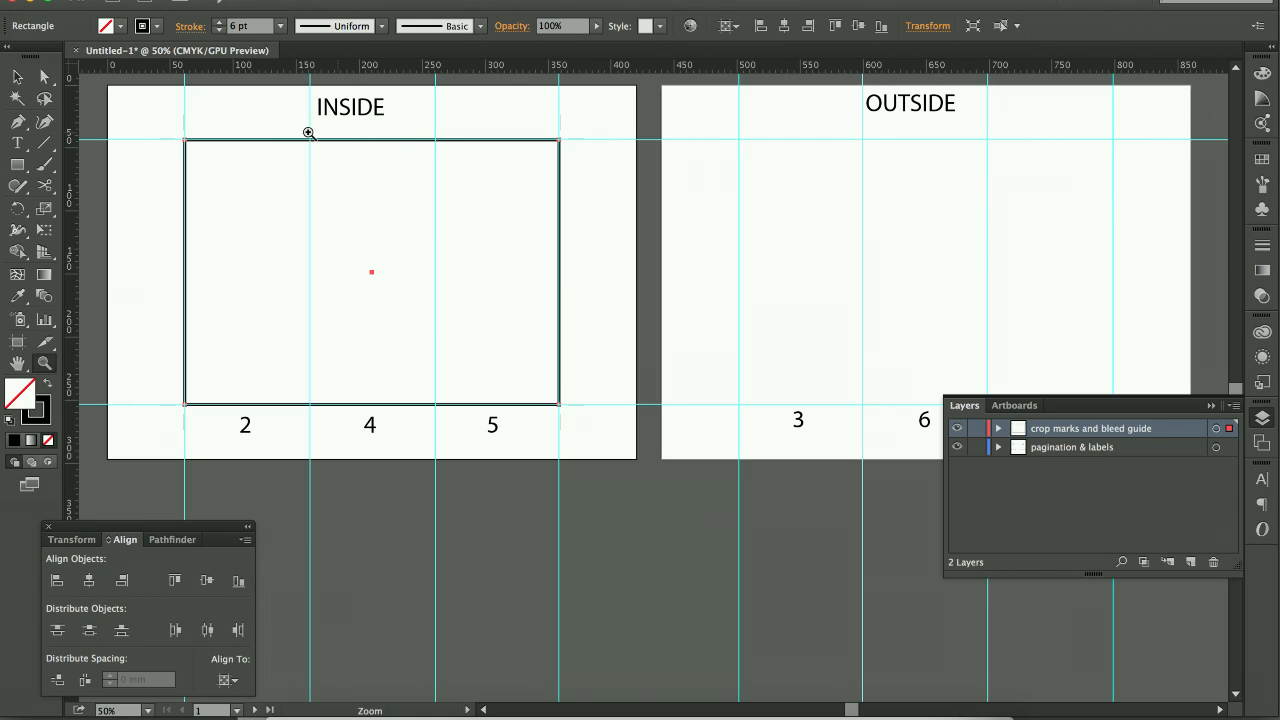
{"action": "left_click_drag", "start_coordinate": [137, 96], "coordinate": [229, 182]}
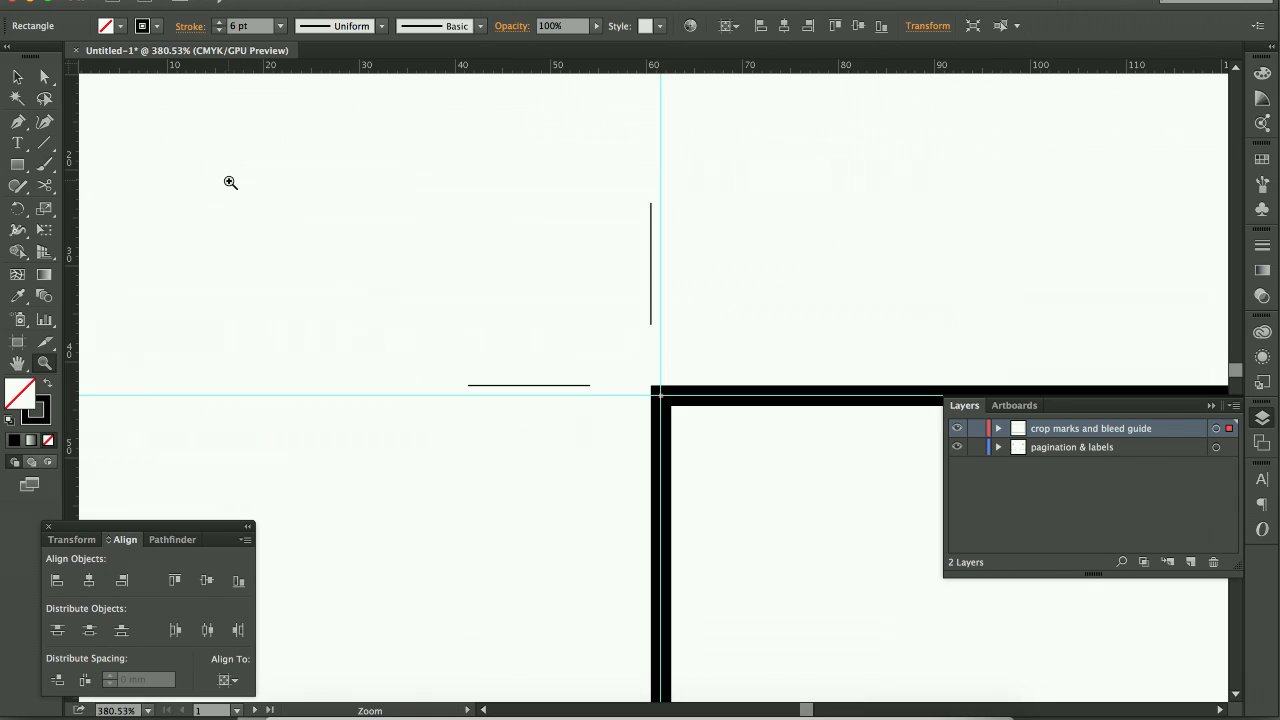
{"action": "key", "text": "v"}
{"action": "key", "text": "ctrl+a"}
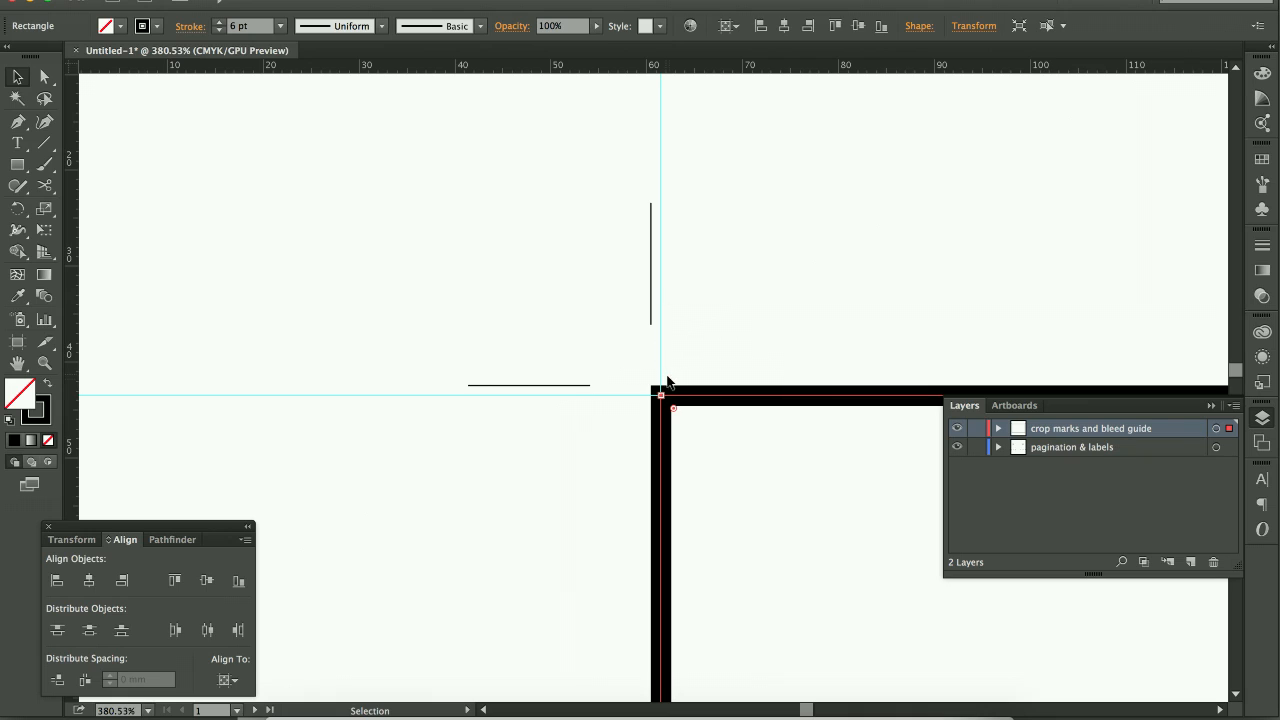
{"action": "left_click", "coordinate": [1262, 73]}
{"action": "left_click", "coordinate": [1046, 110]}
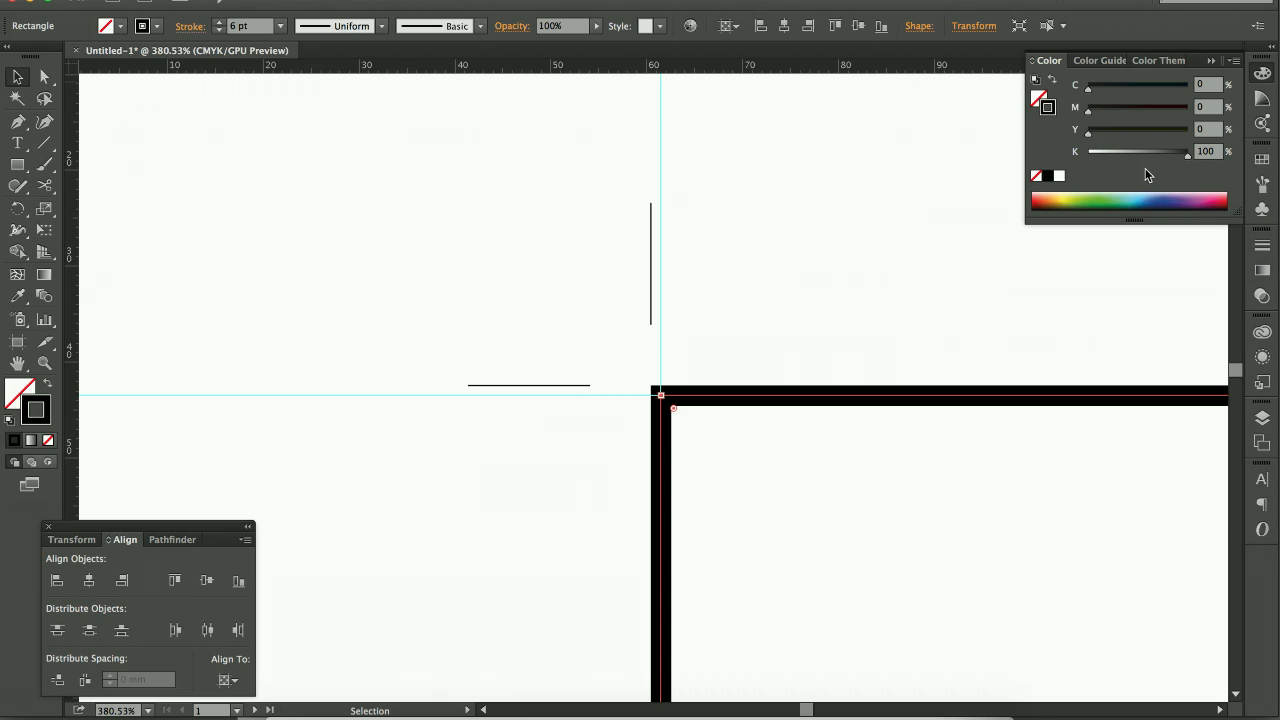
{"action": "left_click", "coordinate": [1037, 180]}
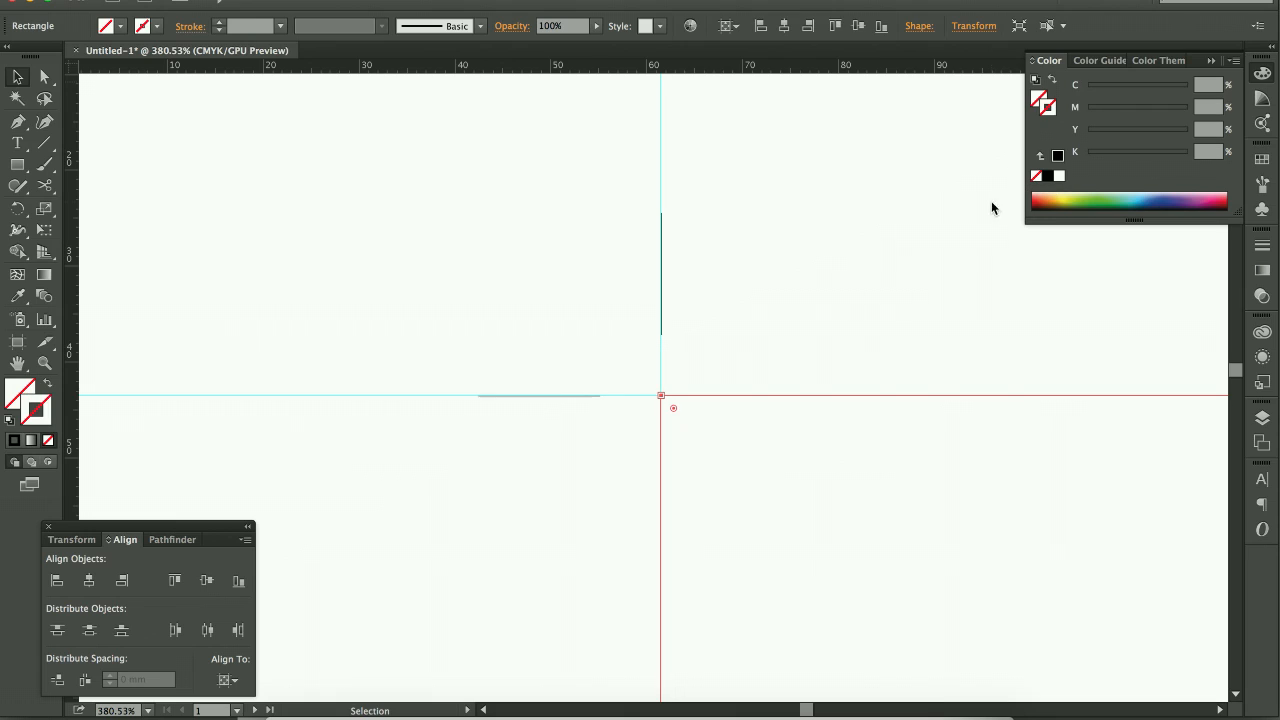
{"action": "left_click", "coordinate": [687, 335]}
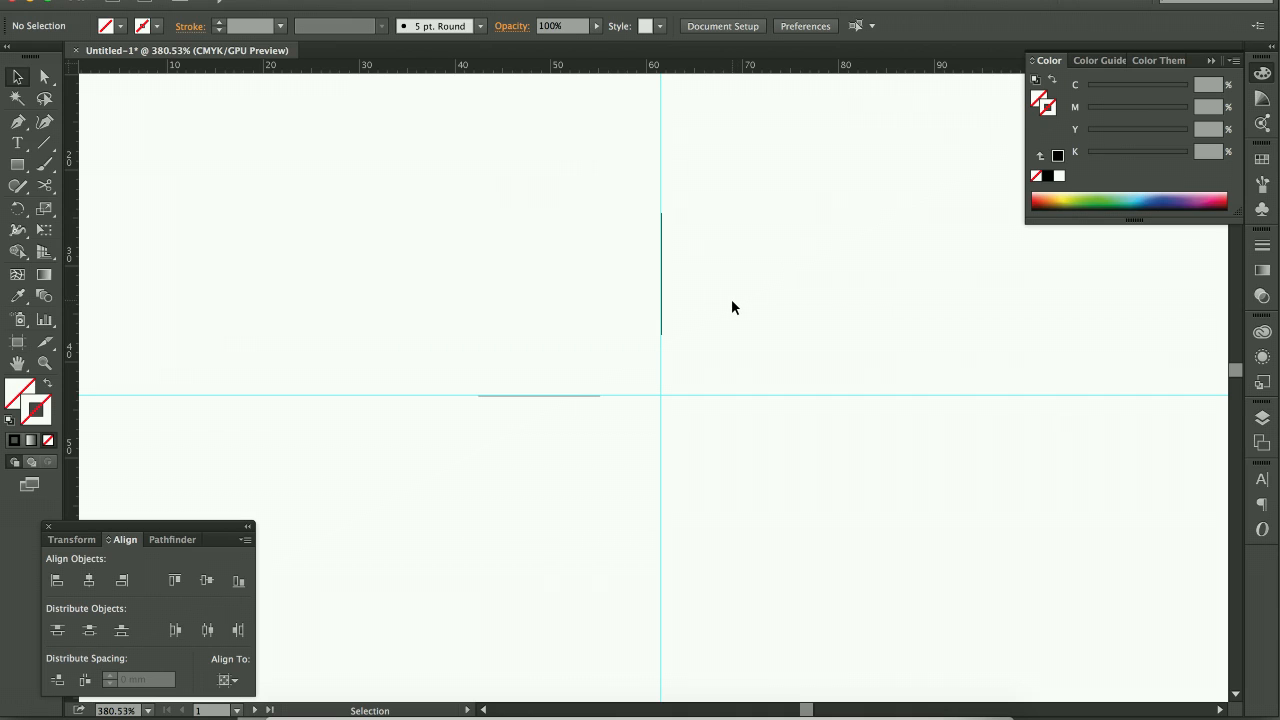
- Examine the crop marks with the guides hidden, first at one corner and over the whole INSIDE artboard
{"action": "key", "text": "a"}
{"action": "key", "text": "super+semicolon"}
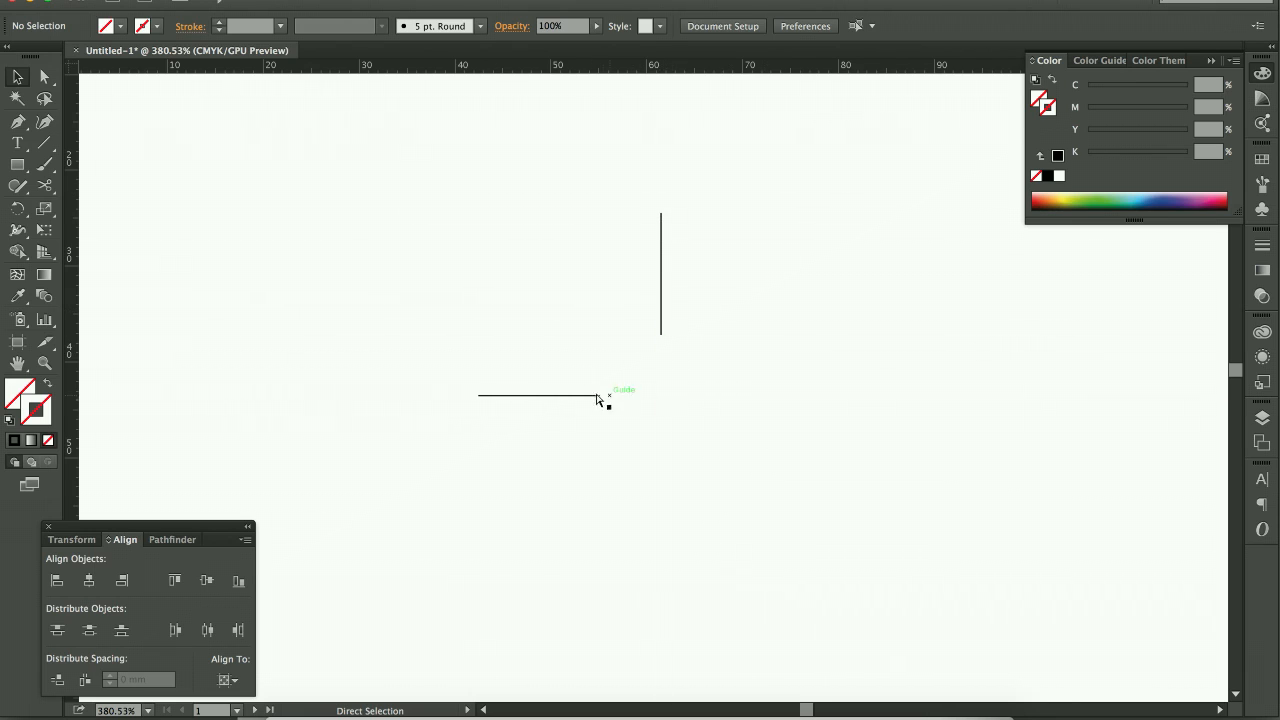
{"action": "key", "text": "super+semicolon"}
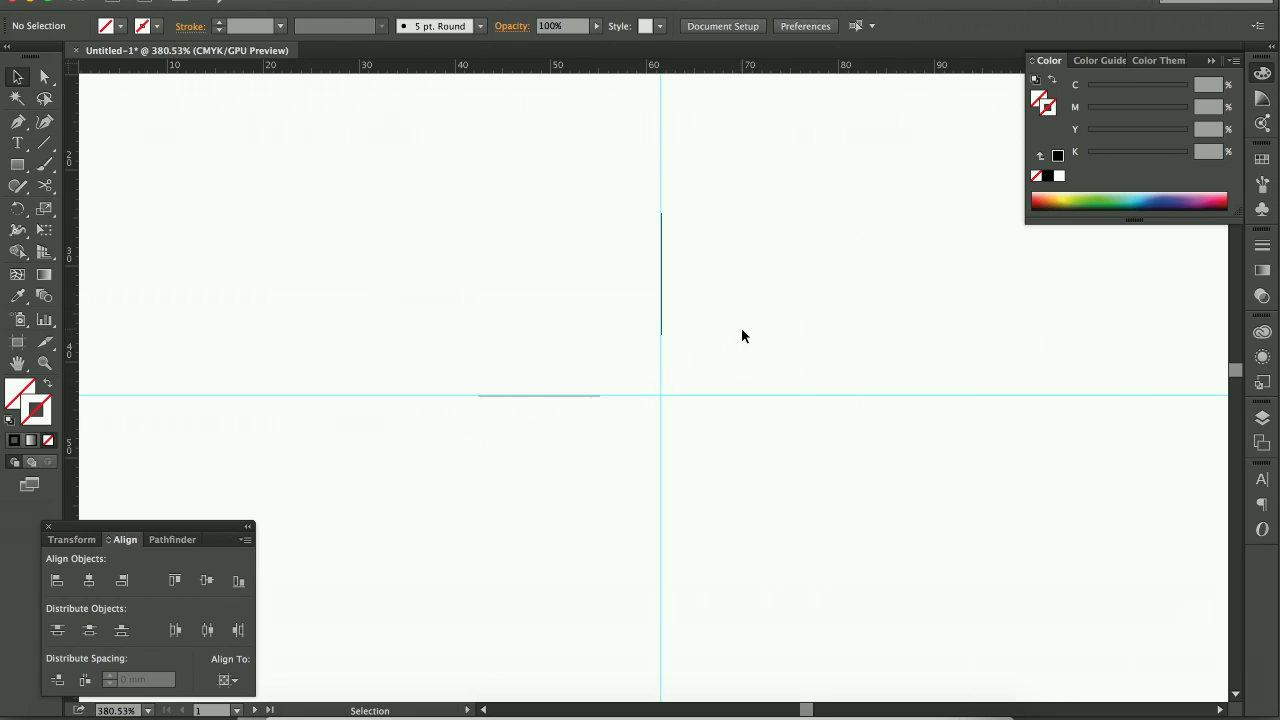
{"action": "key", "text": "super+0"}
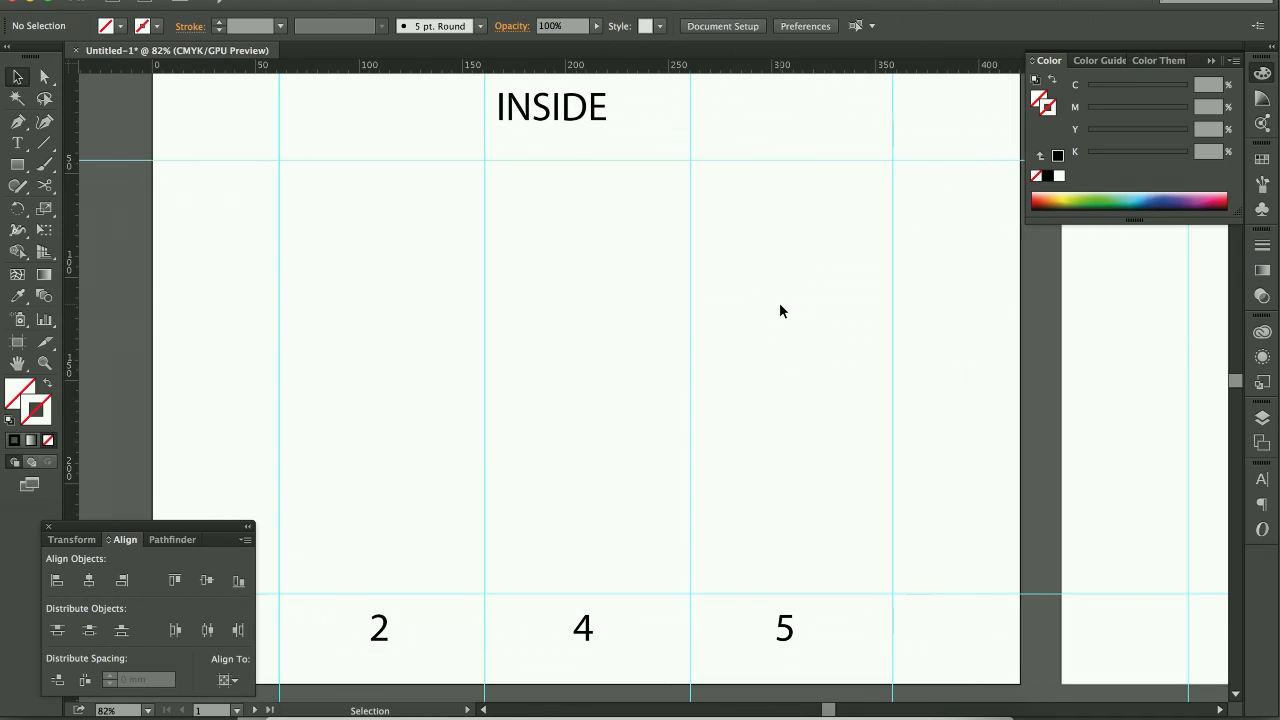
{"action": "key", "text": "super+semicolon"}
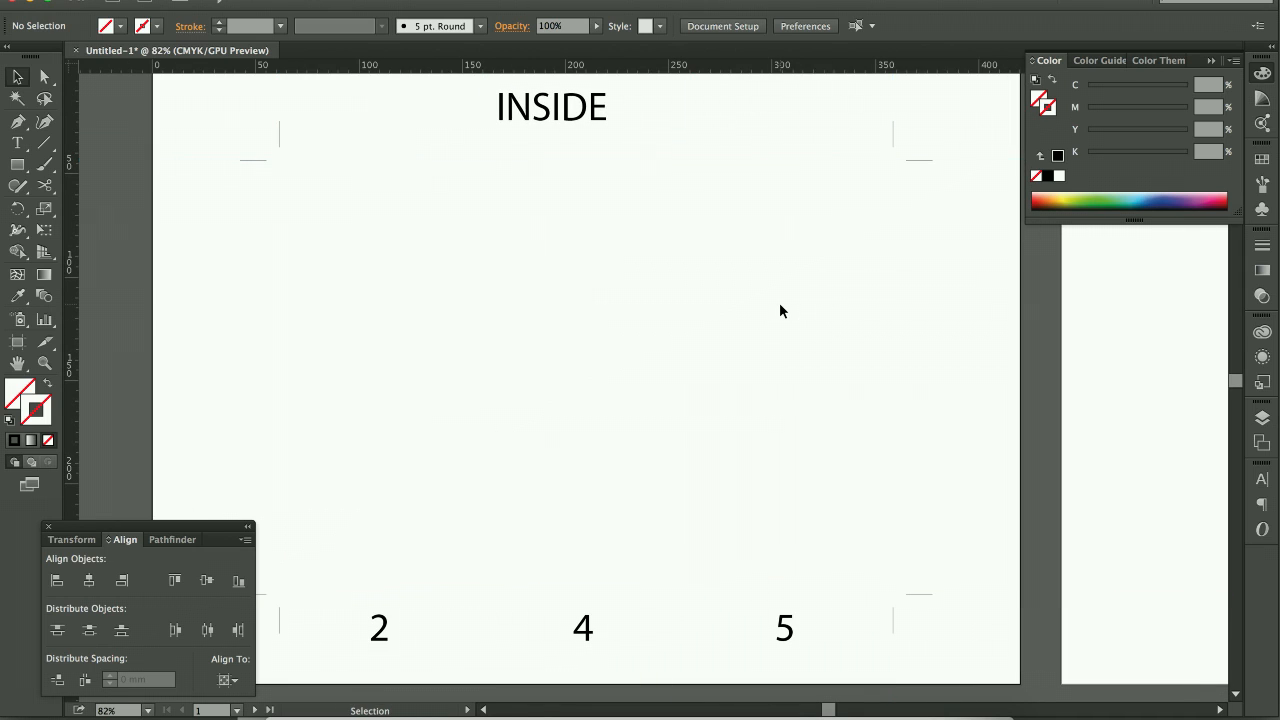
{"action": "left_click_drag", "start_coordinate": [797, 334], "coordinate": [881, 334]}
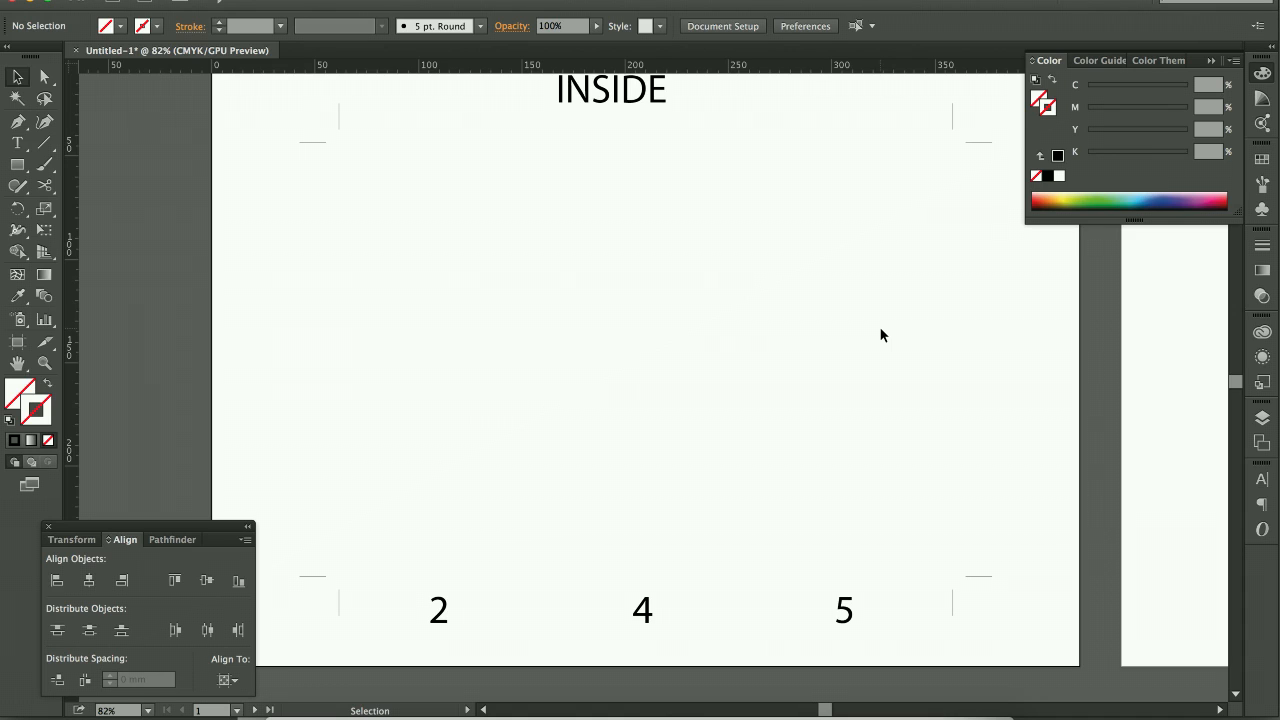
- Show the guides and draw a second rectangle along the outer INSIDE panel guides on the crop marks and bleed guide layer
{"action": "key", "text": "ctrl+semicolon"}
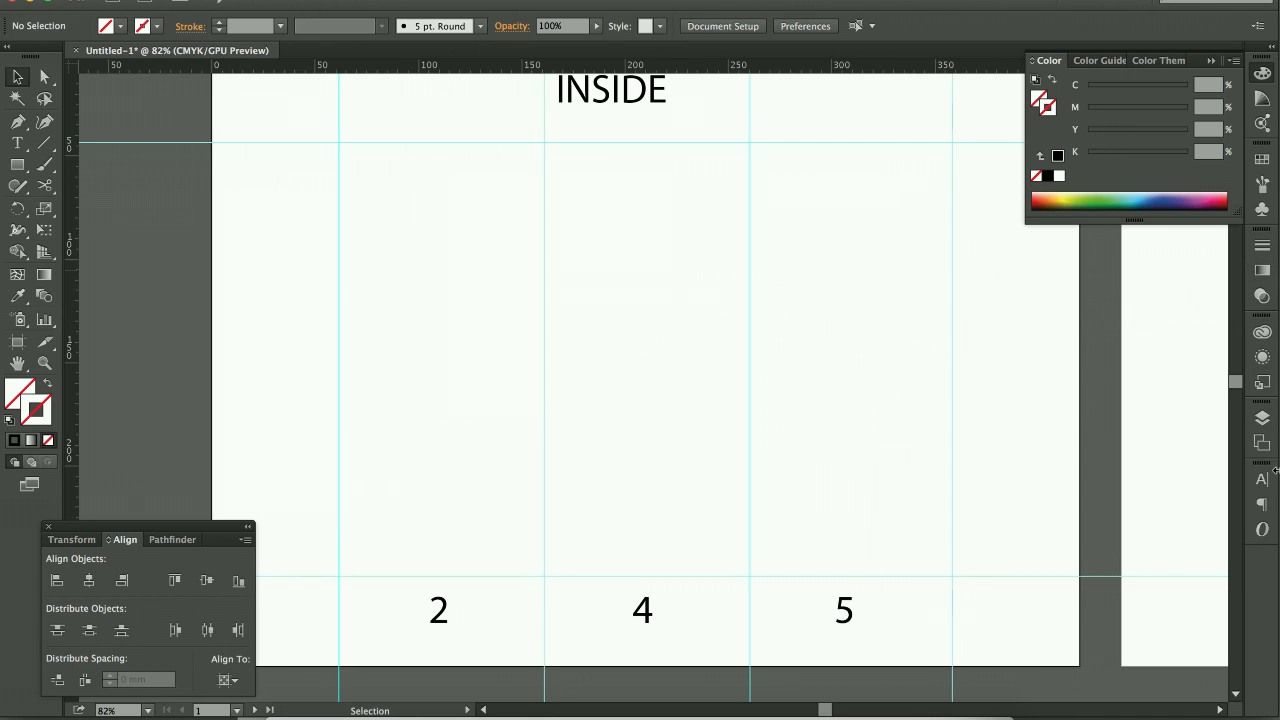
{"action": "left_click", "coordinate": [1262, 418]}
{"action": "left_click", "coordinate": [1138, 449]}
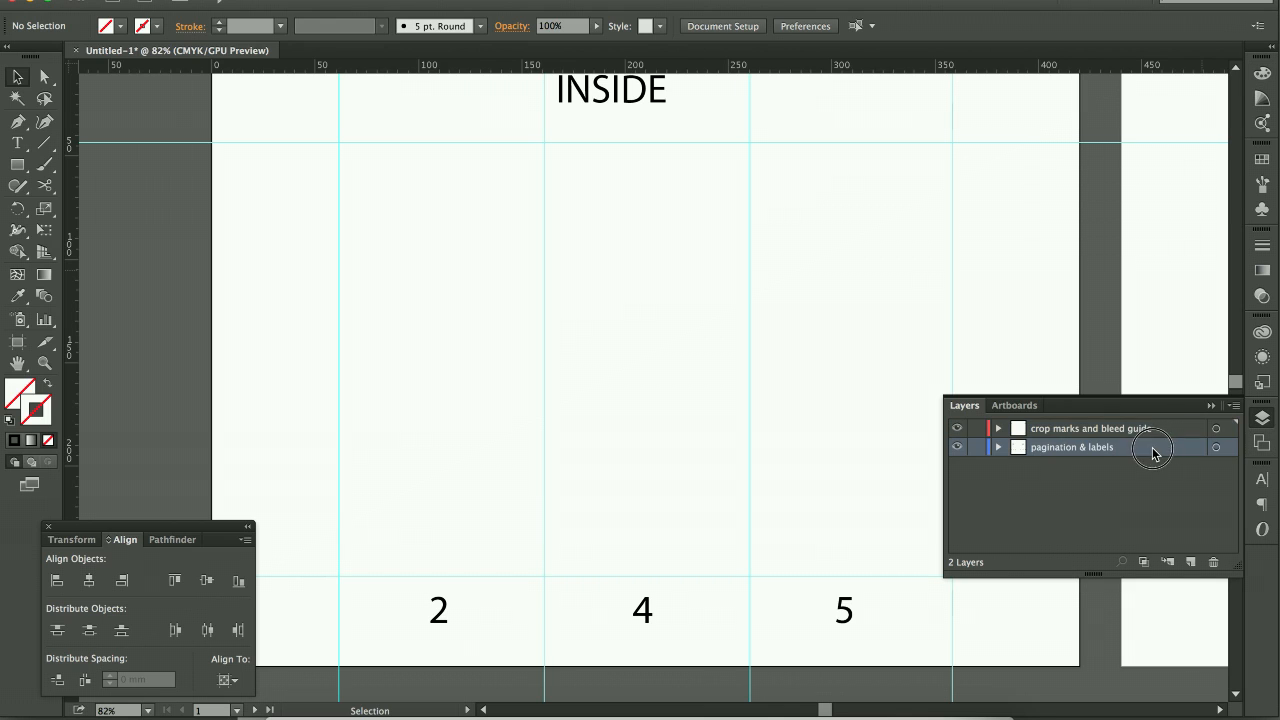
{"action": "left_click", "coordinate": [1155, 429]}
{"action": "left_click_drag", "start_coordinate": [446, 237], "coordinate": [411, 260]}
{"action": "left_click", "coordinate": [17, 164]}
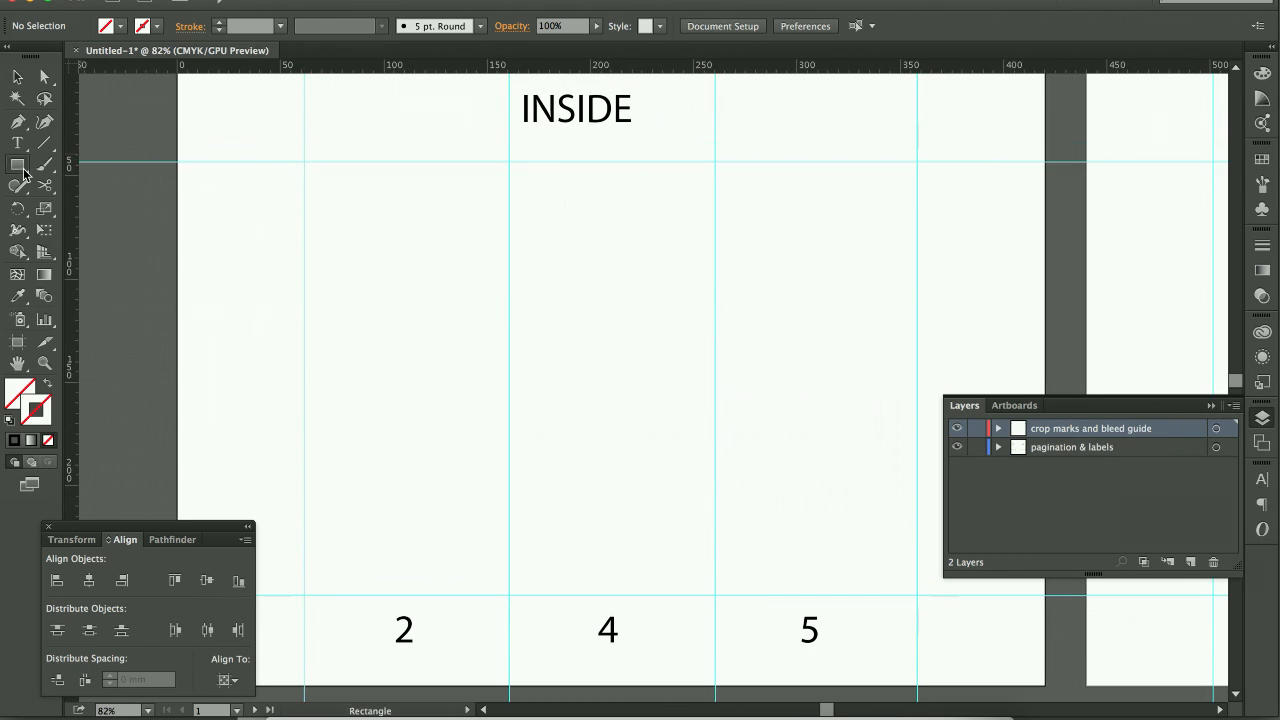
{"action": "left_click_drag", "start_coordinate": [305, 162], "coordinate": [918, 597]}
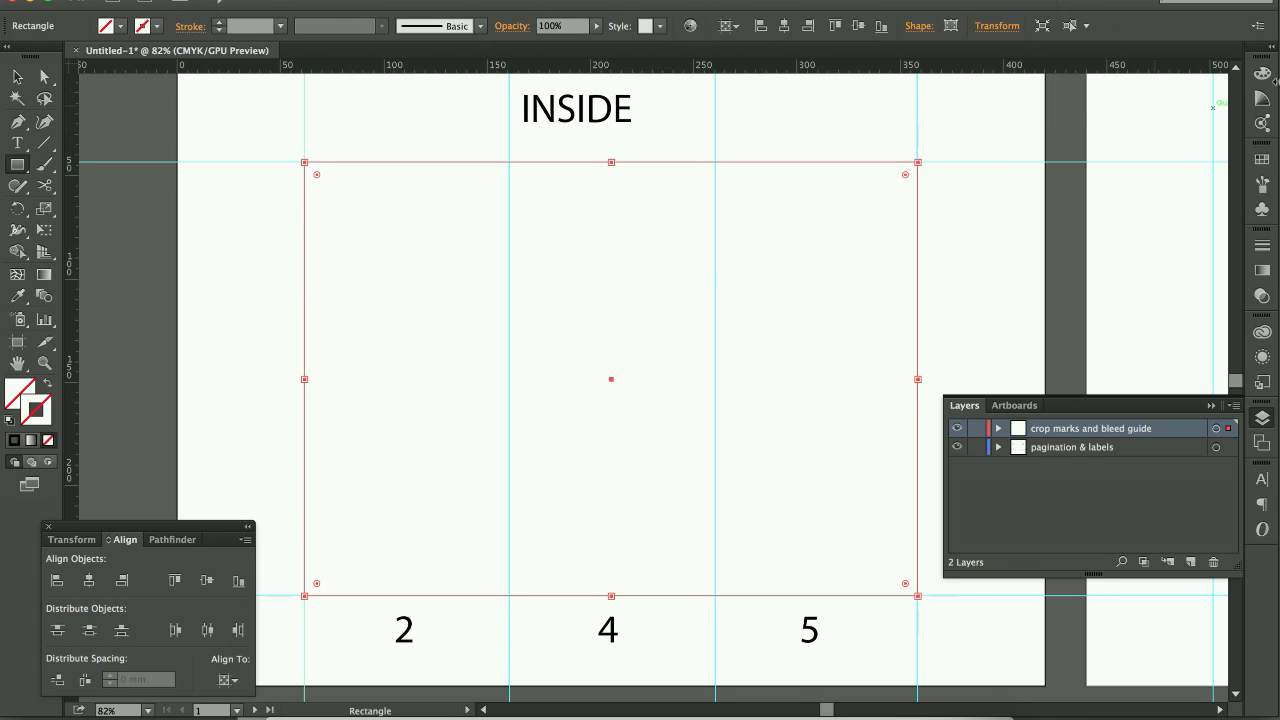
- Set the new INSIDE rectangle's stroke weight to 4 pt
{"action": "left_click", "coordinate": [1261, 245]}
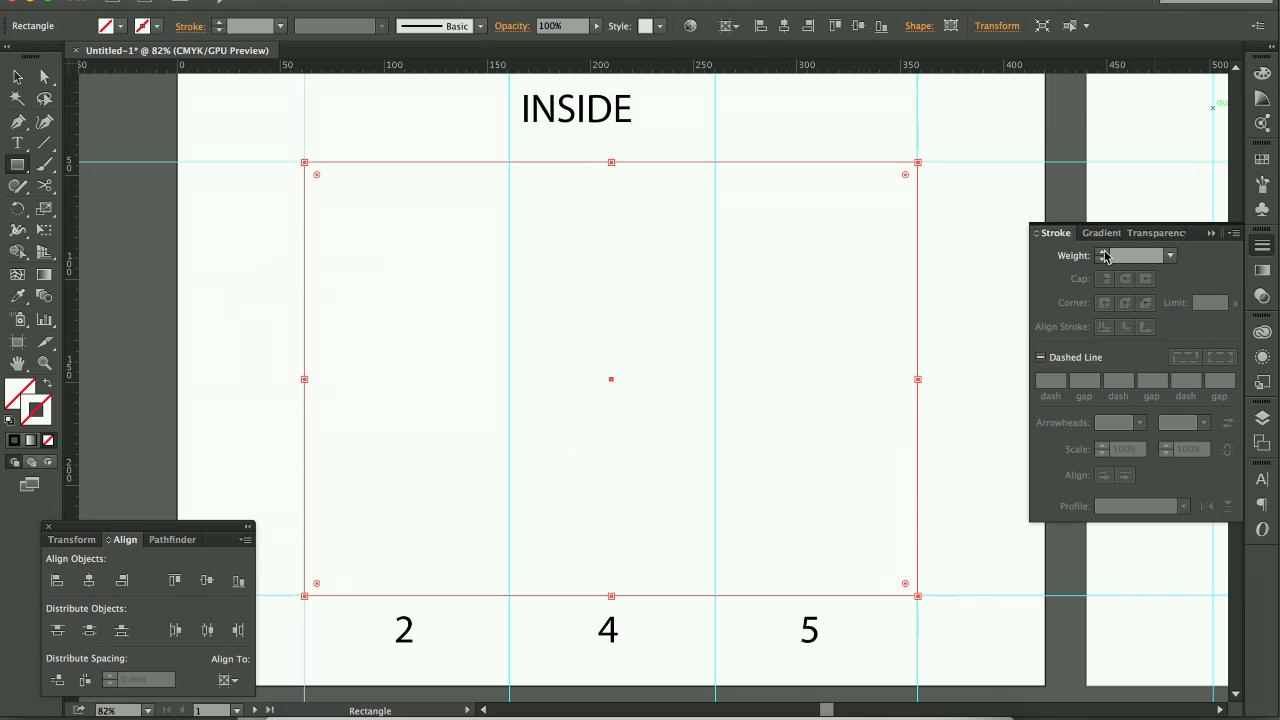
{"action": "left_click", "coordinate": [1103, 252]}
{"action": "left_click", "coordinate": [1103, 252]}
{"action": "left_click", "coordinate": [1103, 252]}
{"action": "left_click", "coordinate": [1103, 252]}
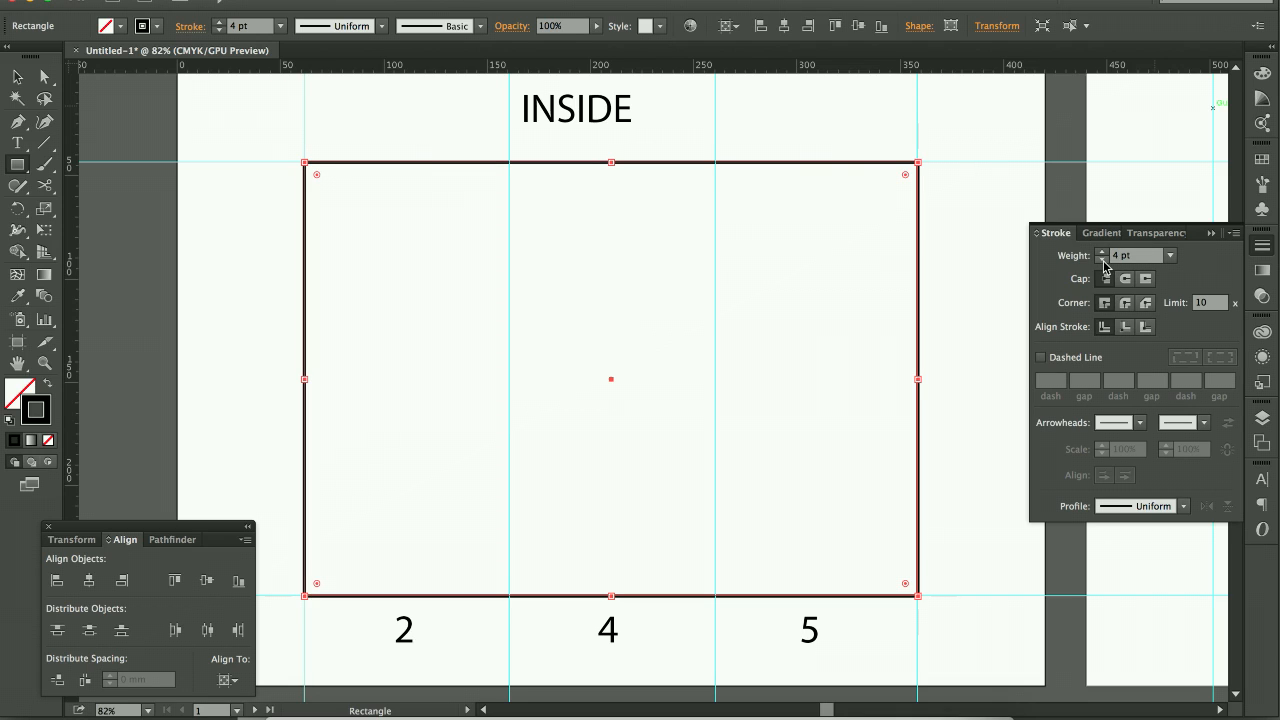
{"action": "left_click_drag", "start_coordinate": [282, 248], "coordinate": [306, 269]}
{"action": "left_click_drag", "start_coordinate": [918, 246], "coordinate": [940, 269]}
{"action": "key", "text": "v"}
{"action": "left_click", "coordinate": [298, 252], "text": "shift"}
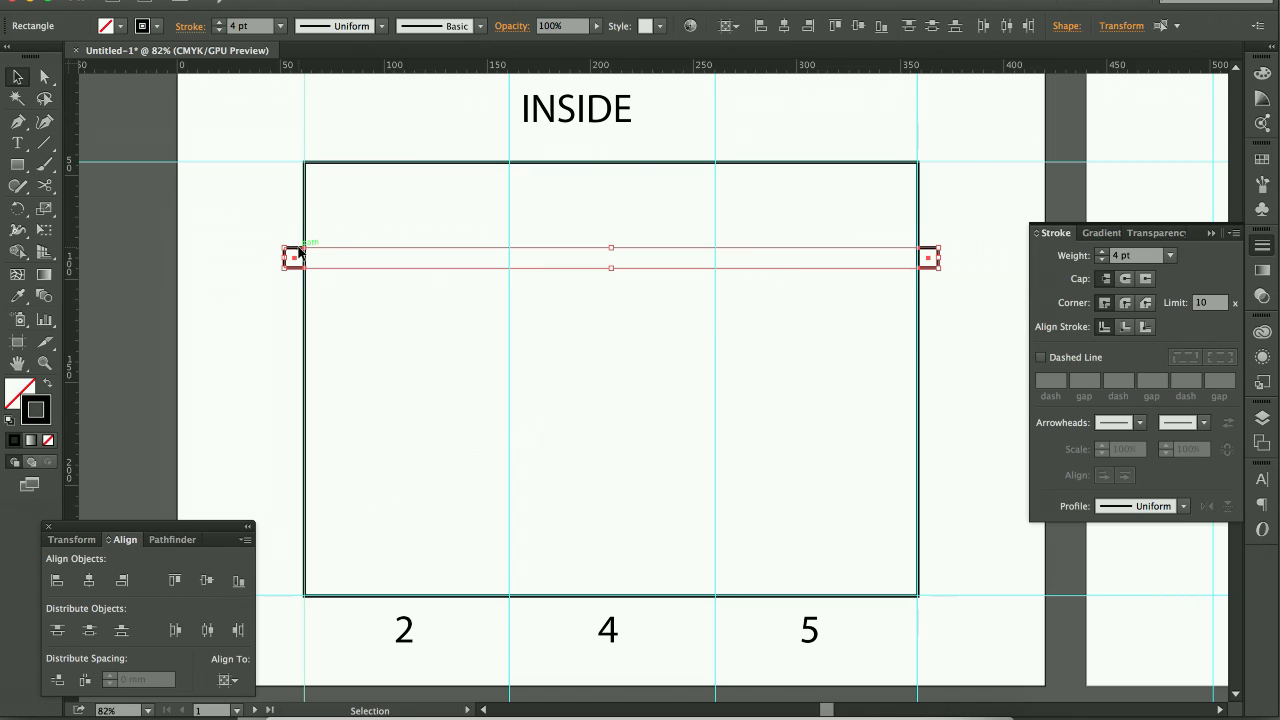
{"action": "key", "text": "Delete"}
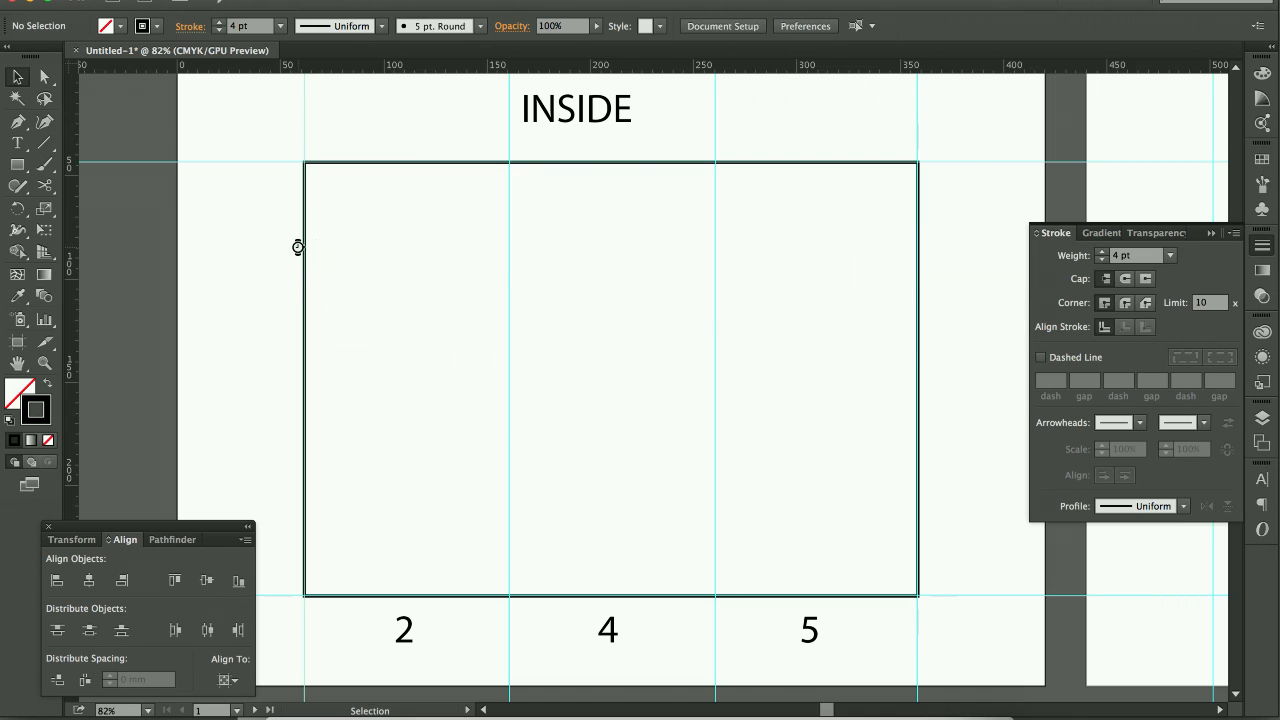
- Set the width of the thick-stroked INSIDE rectangle to 303 mm from its centre to add the side bleed
{"action": "left_click", "coordinate": [428, 164]}
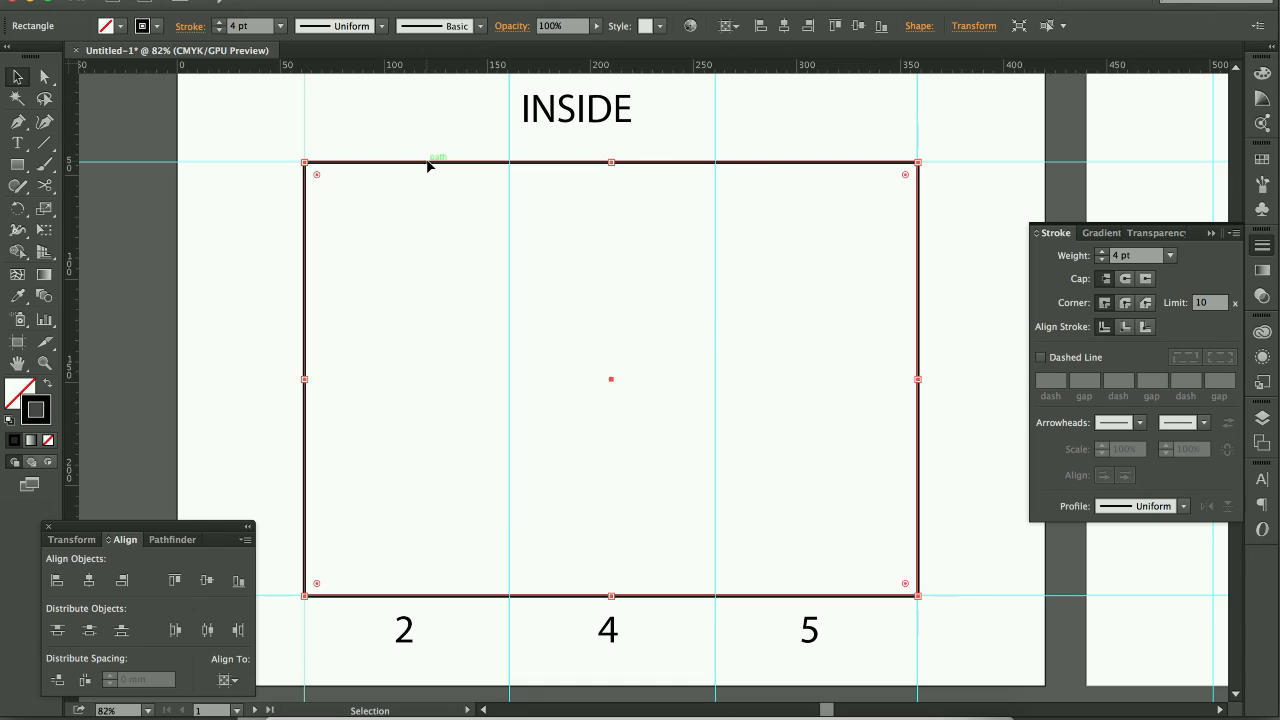
{"action": "left_click", "coordinate": [82, 540]}
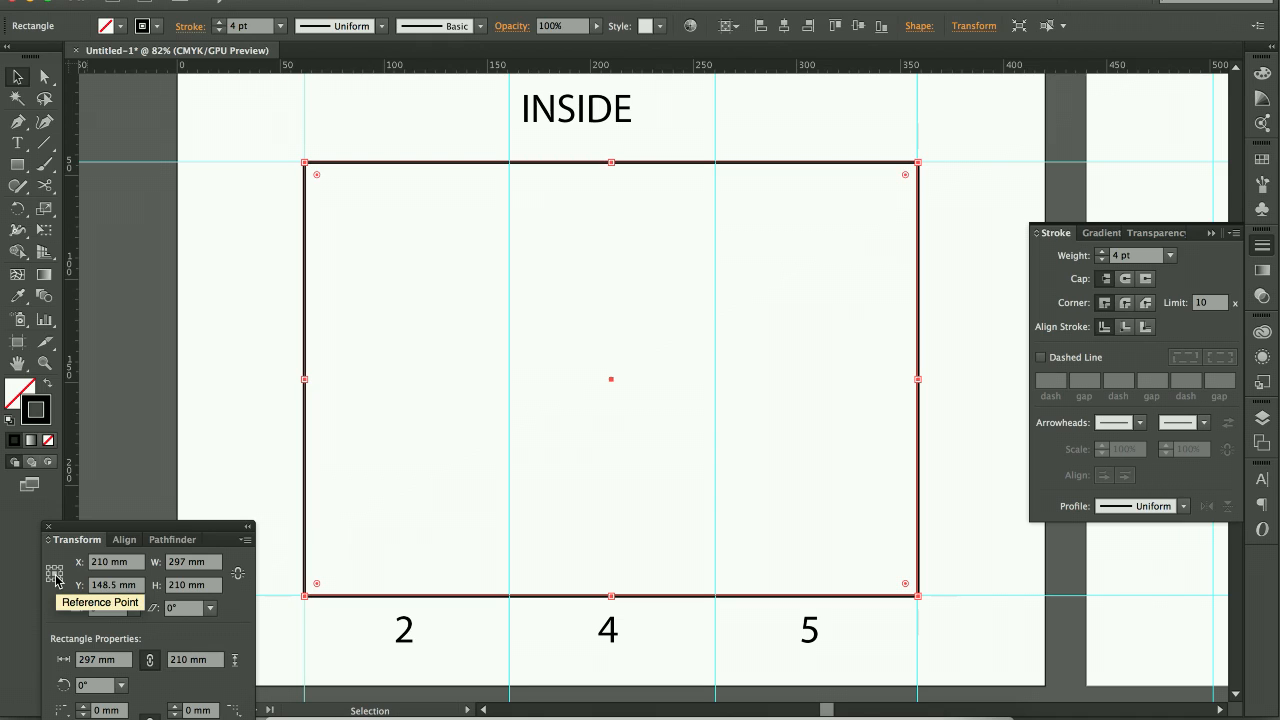
{"action": "double_click", "coordinate": [180, 563]}
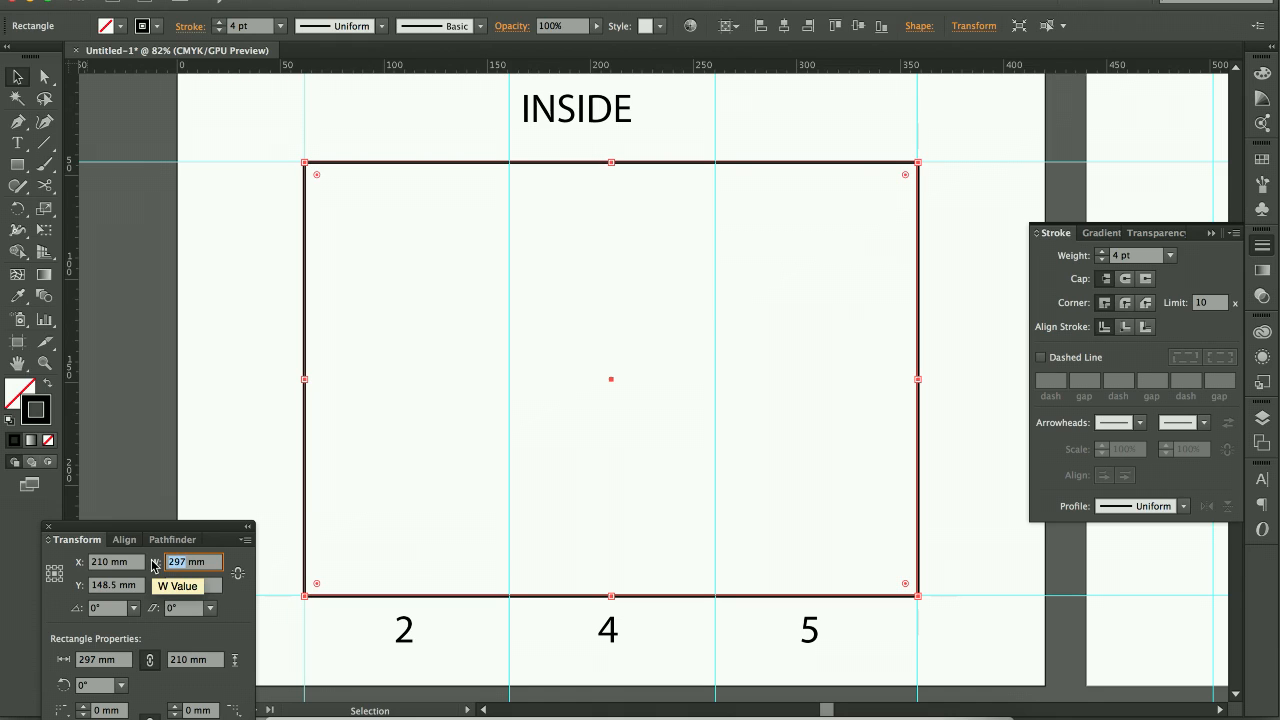
{"action": "type", "text": "303"}
{"action": "key", "text": "Return"}
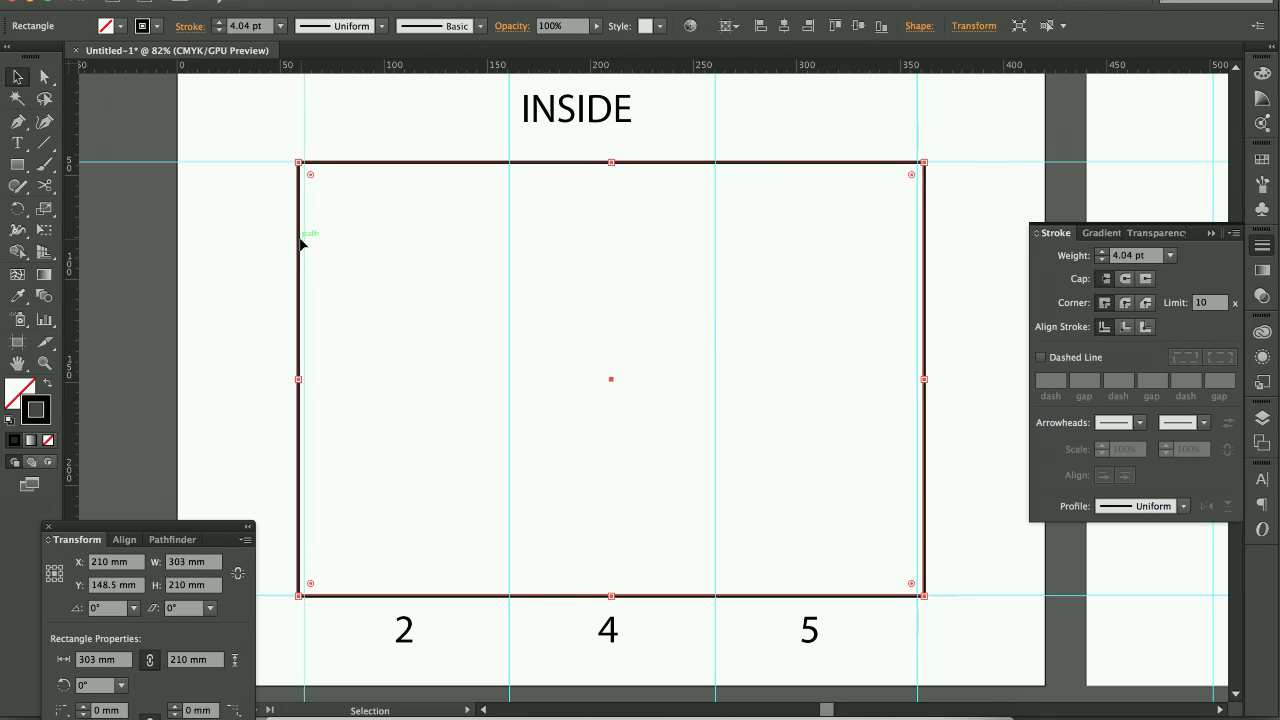
- Set the INSIDE bleed rectangle's height to 216 mm and deselect it
{"action": "left_click", "coordinate": [241, 574]}
{"action": "left_click", "coordinate": [239, 578]}
{"action": "left_click", "coordinate": [180, 589]}
{"action": "double_click", "coordinate": [180, 589]}
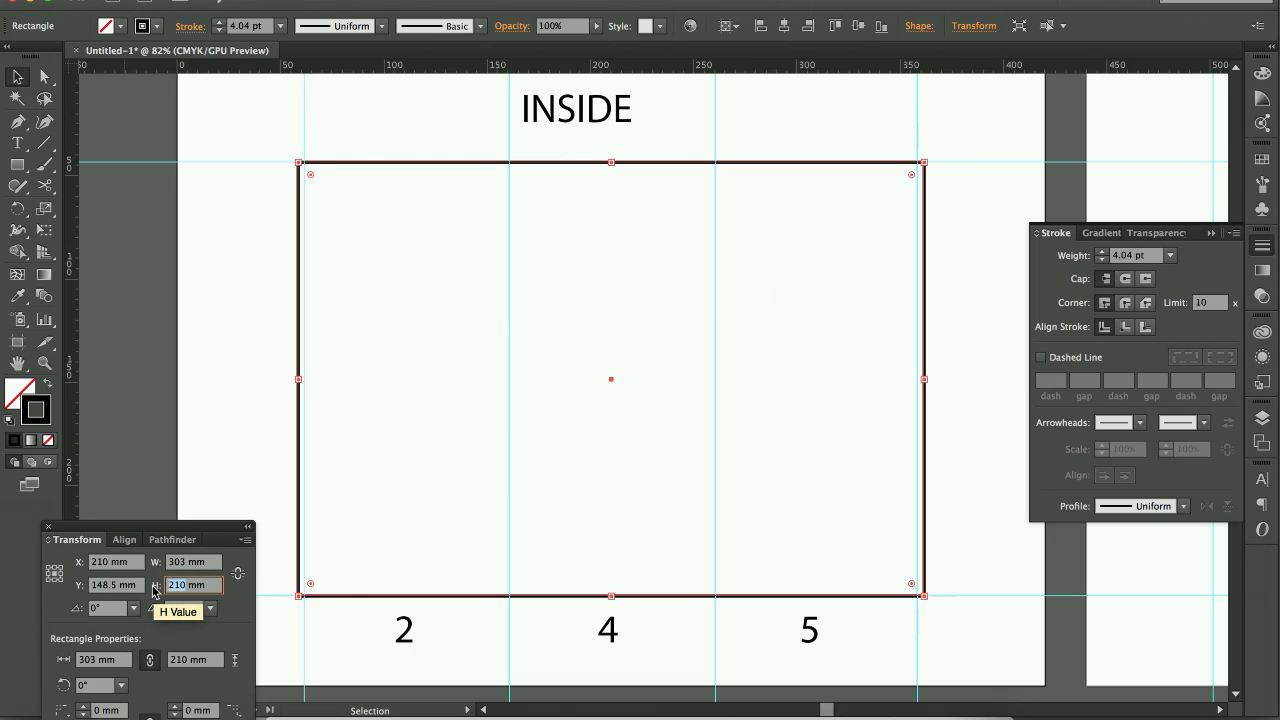
{"action": "type", "text": "216"}
{"action": "key", "text": "Return"}
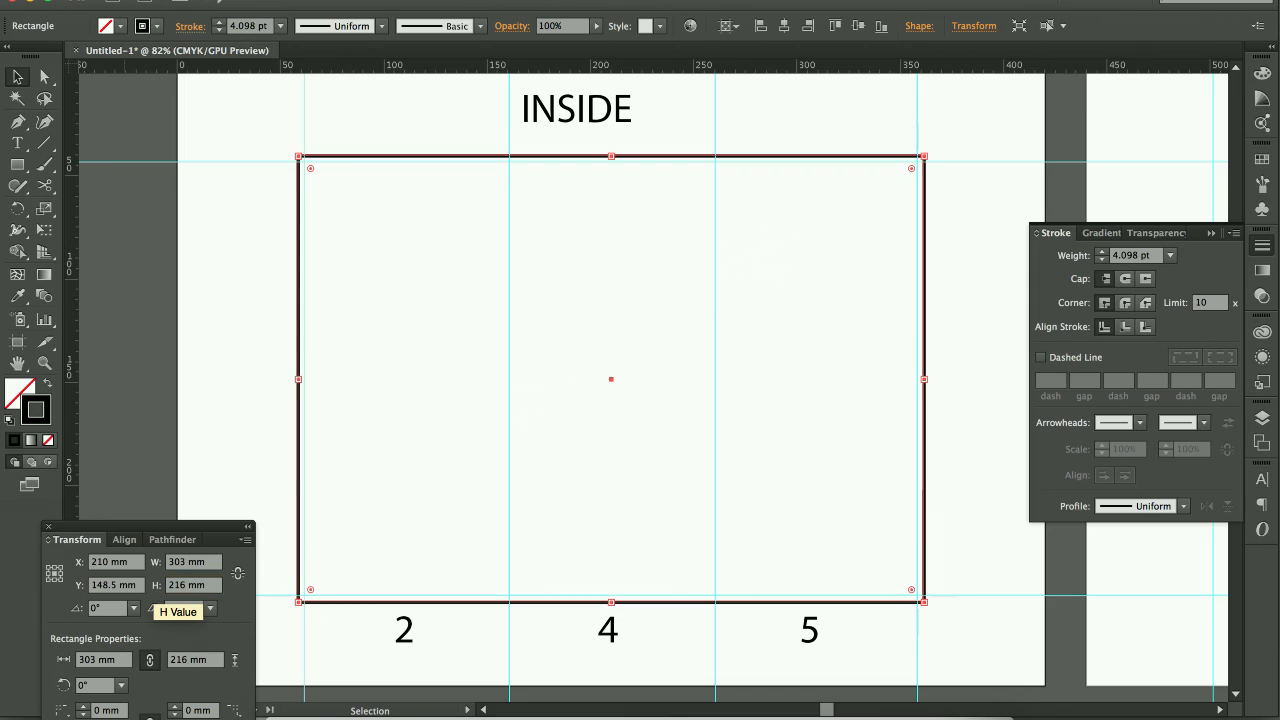
{"action": "left_click", "coordinate": [195, 437]}
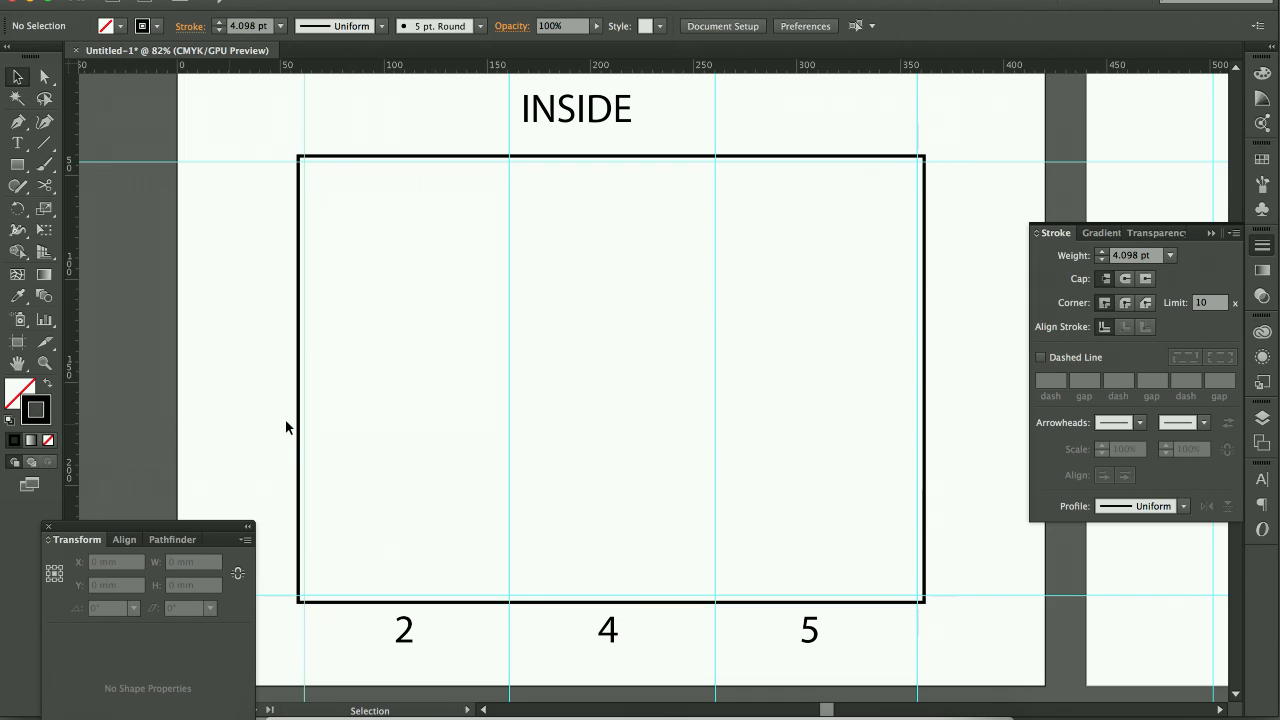
- Compare the INSIDE bleed rectangle with the crop marks while the guides are hidden, and show the guides again
{"action": "key", "text": "space"}
{"action": "left_click_drag", "start_coordinate": [502, 416], "coordinate": [481, 418]}
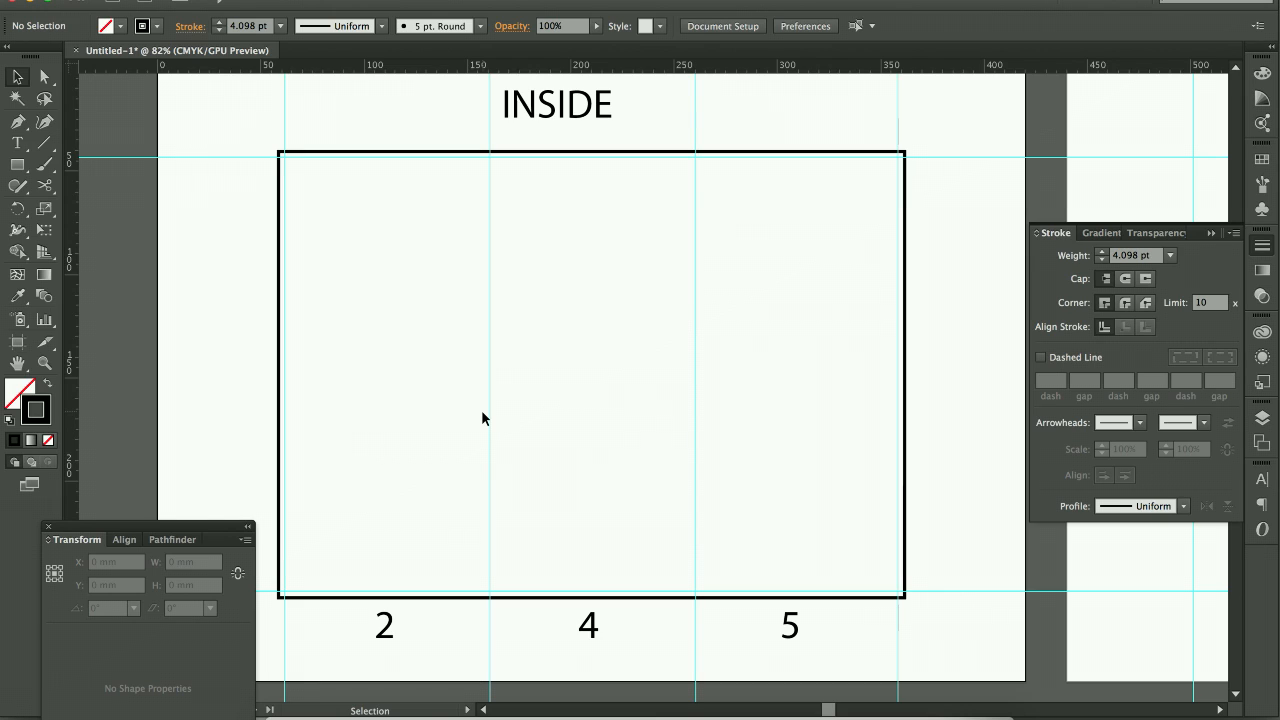
{"action": "key", "text": "super+semicolon"}
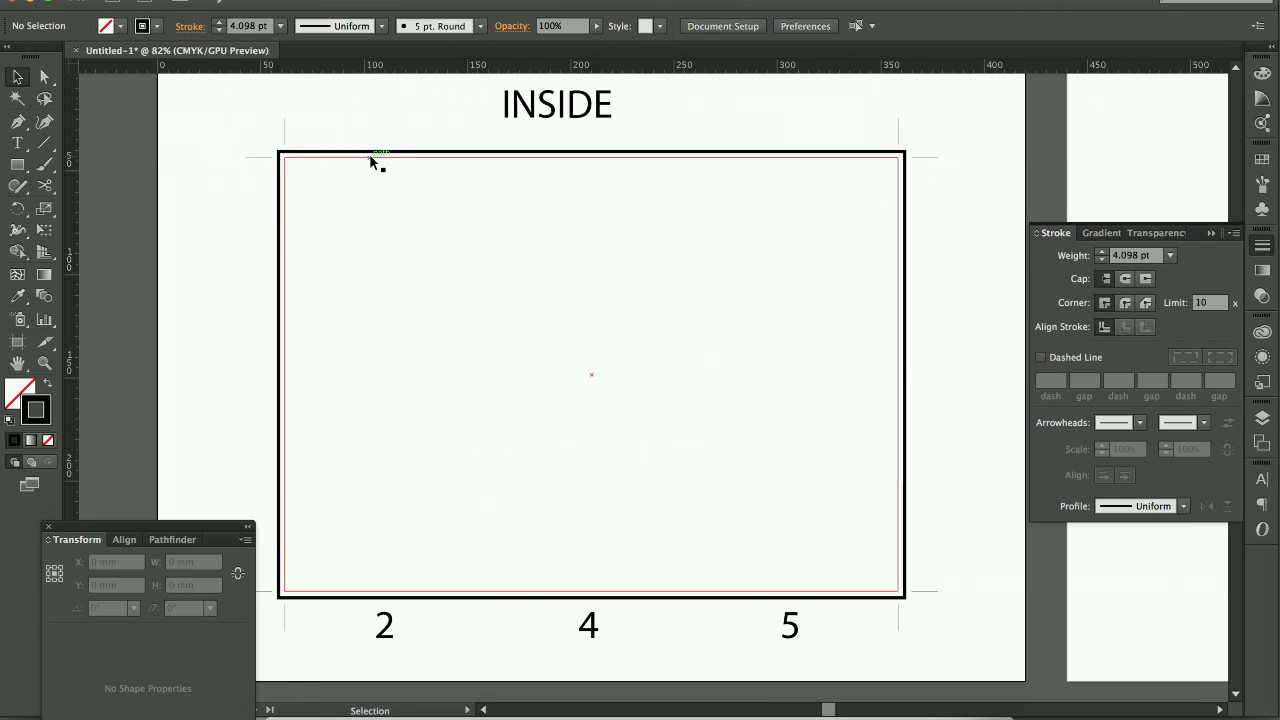
{"action": "key", "text": "super+semicolon"}
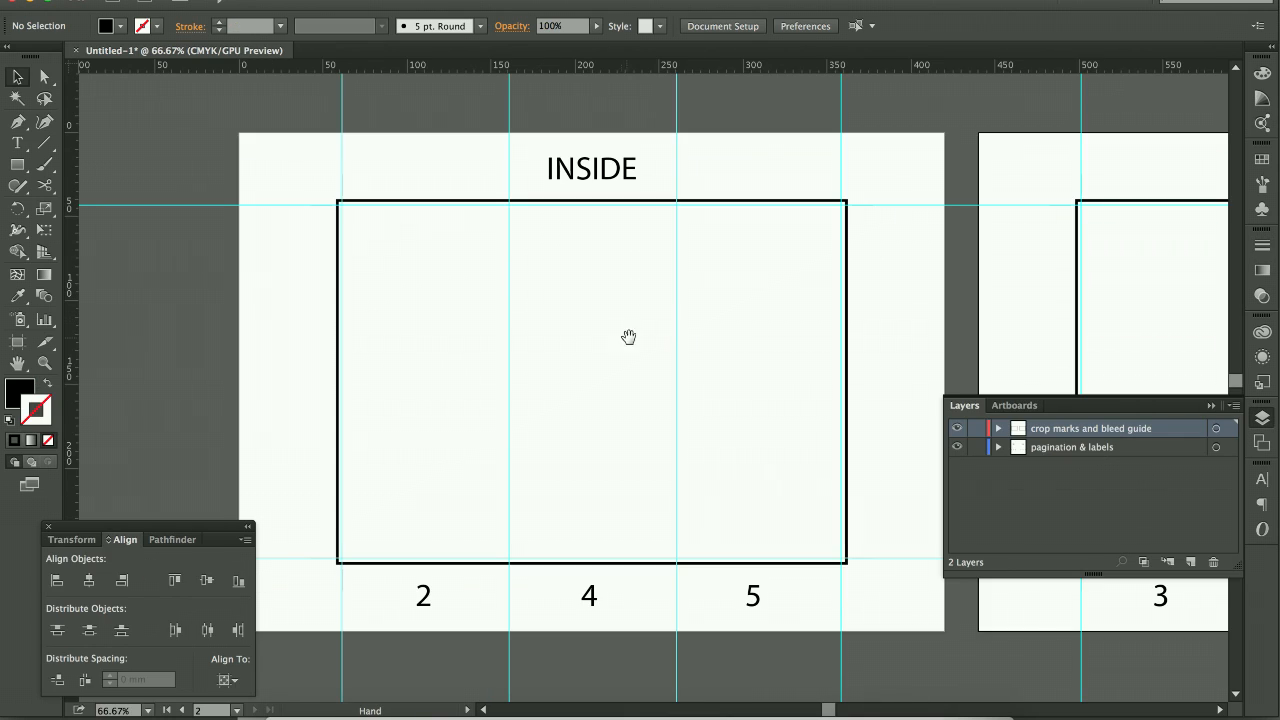
{"action": "left_click_drag", "start_coordinate": [629, 334], "coordinate": [600, 340]}
{"action": "key", "text": "super+semicolon"}
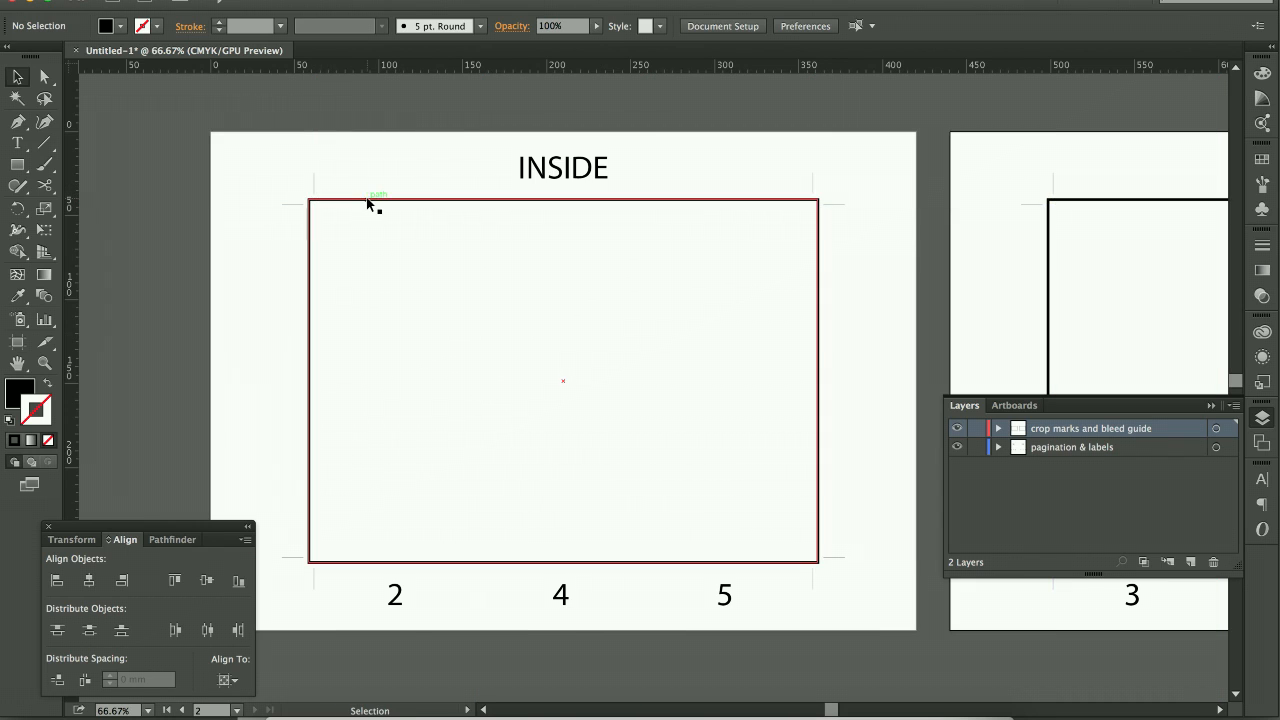
{"action": "key", "text": "super+semicolon"}
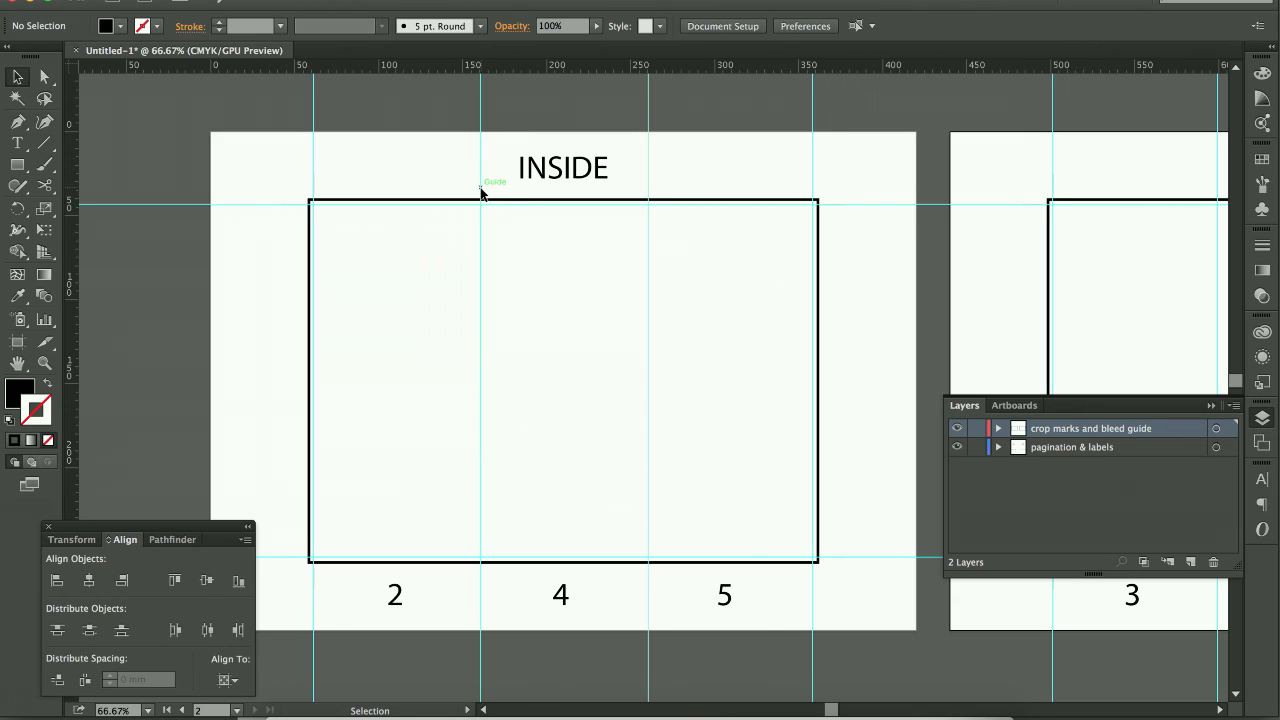
- Draw a short vertical line with the Pen tool above the INSIDE panels, beside the first inner fold guide
{"action": "key", "text": "super"}
{"action": "key", "text": "super+equal"}
{"action": "key", "text": "super+equal"}
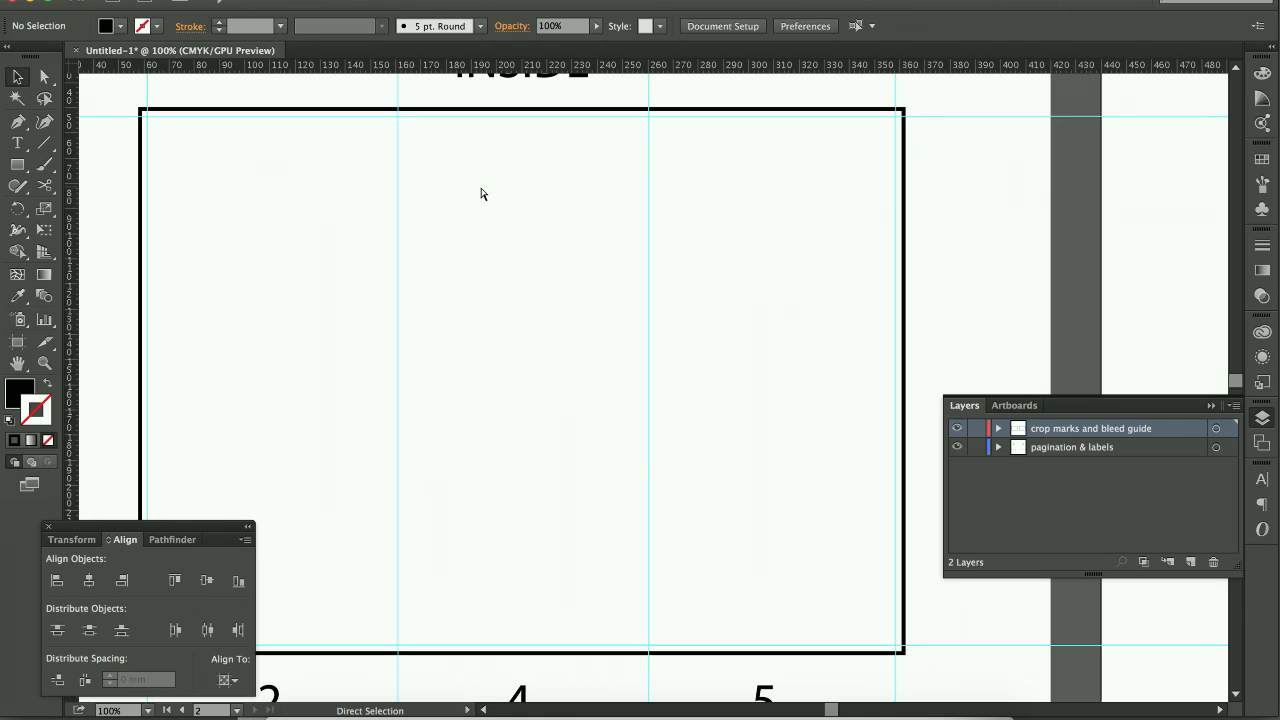
{"action": "left_click_drag", "start_coordinate": [523, 180], "coordinate": [625, 557]}
{"action": "left_click_drag", "start_coordinate": [609, 486], "coordinate": [602, 457]}
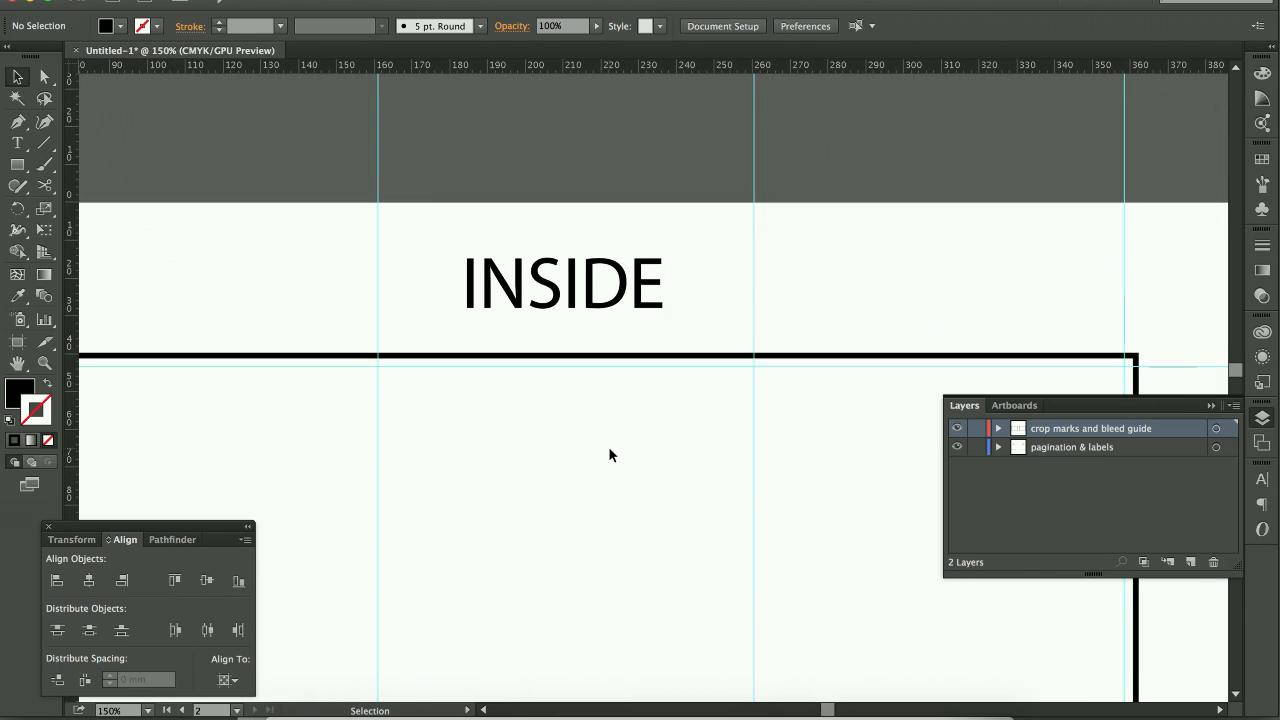
{"action": "key", "text": "p"}
{"action": "left_click", "coordinate": [19, 126]}
{"action": "left_click", "coordinate": [328, 247]}
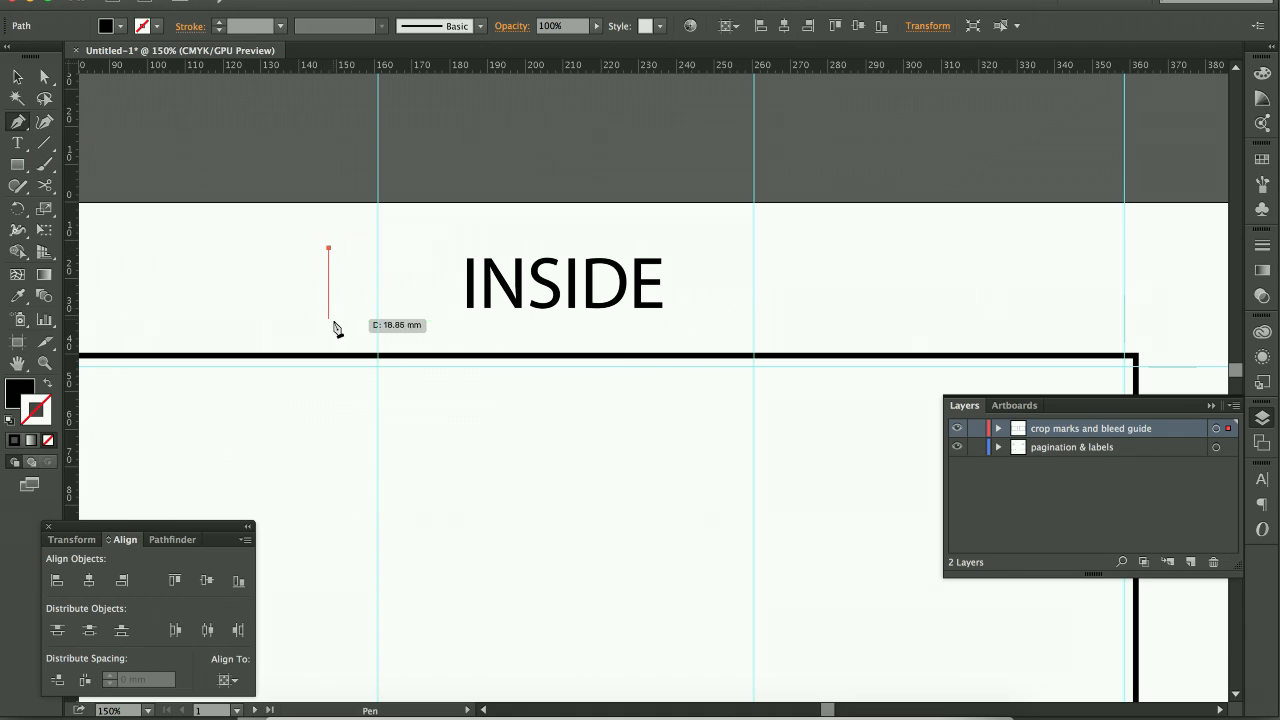
{"action": "left_click", "coordinate": [328, 341]}
{"action": "key", "text": "v"}
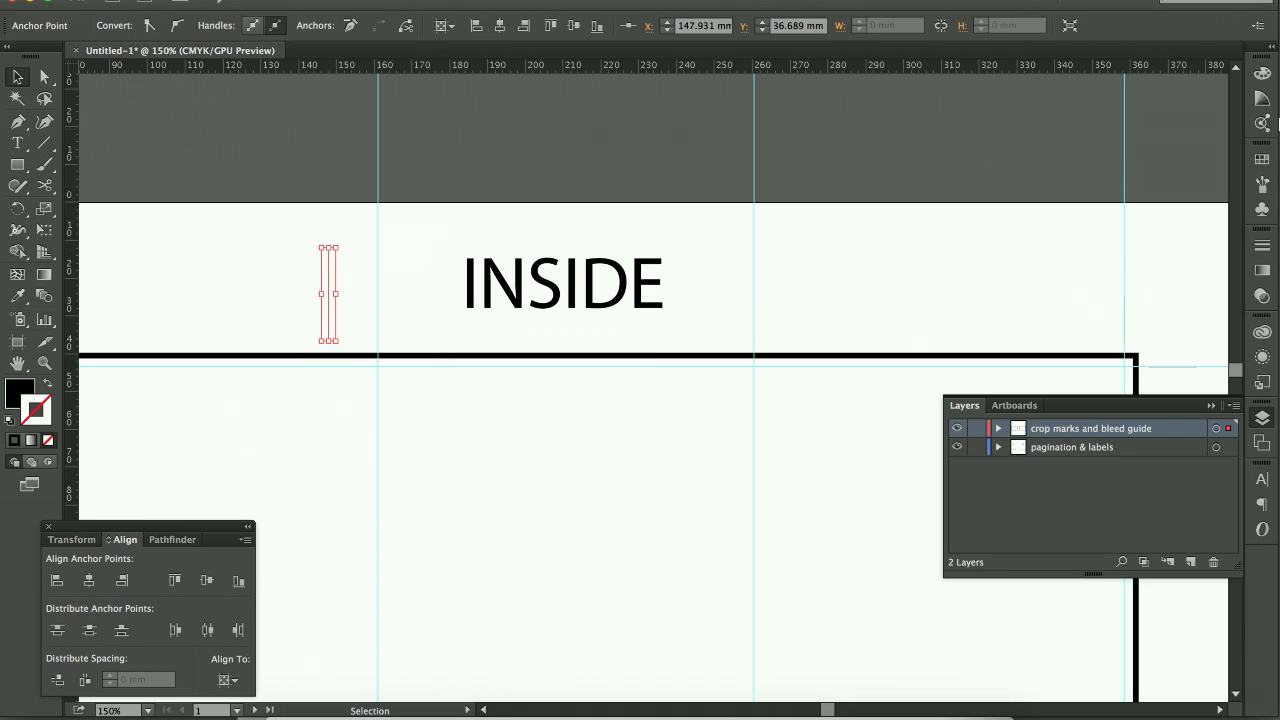
- Give the short vertical line a black stroke without fill and make it dashed with 4 pt dashes
{"action": "left_click", "coordinate": [1262, 73]}
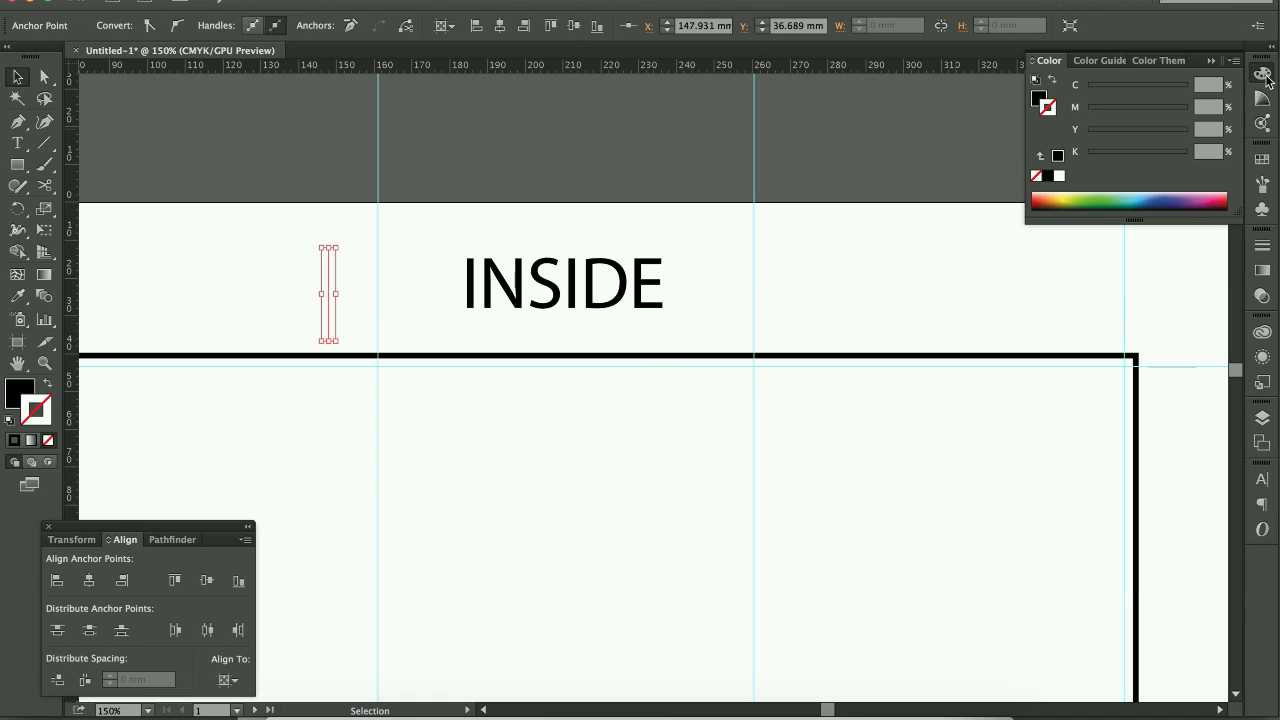
{"action": "left_click", "coordinate": [1051, 79]}
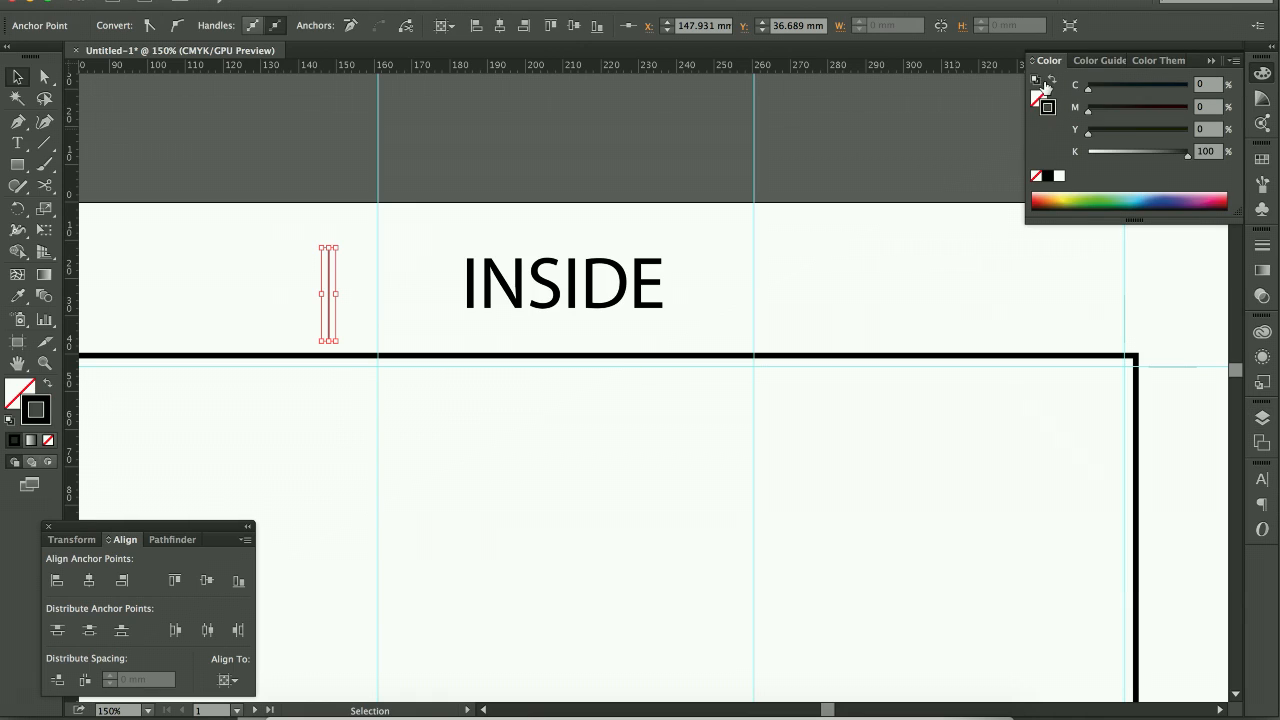
{"action": "left_click", "coordinate": [1262, 247]}
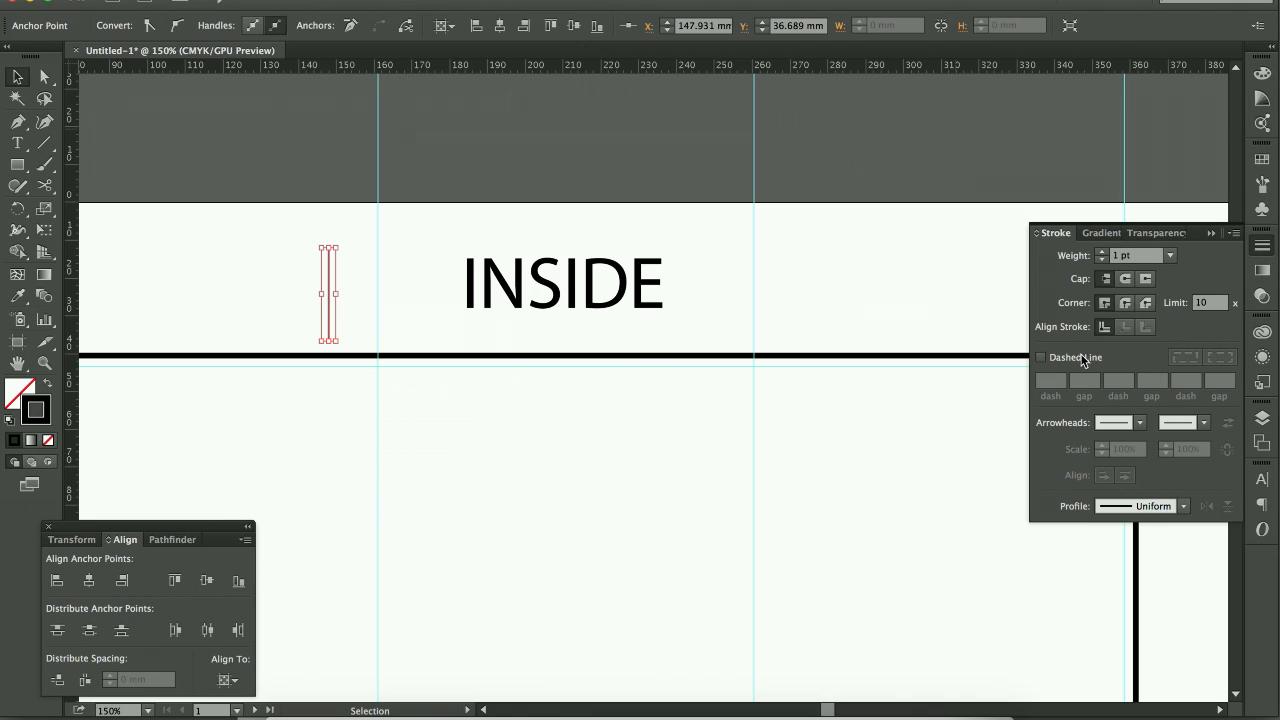
{"action": "left_click", "coordinate": [1042, 359]}
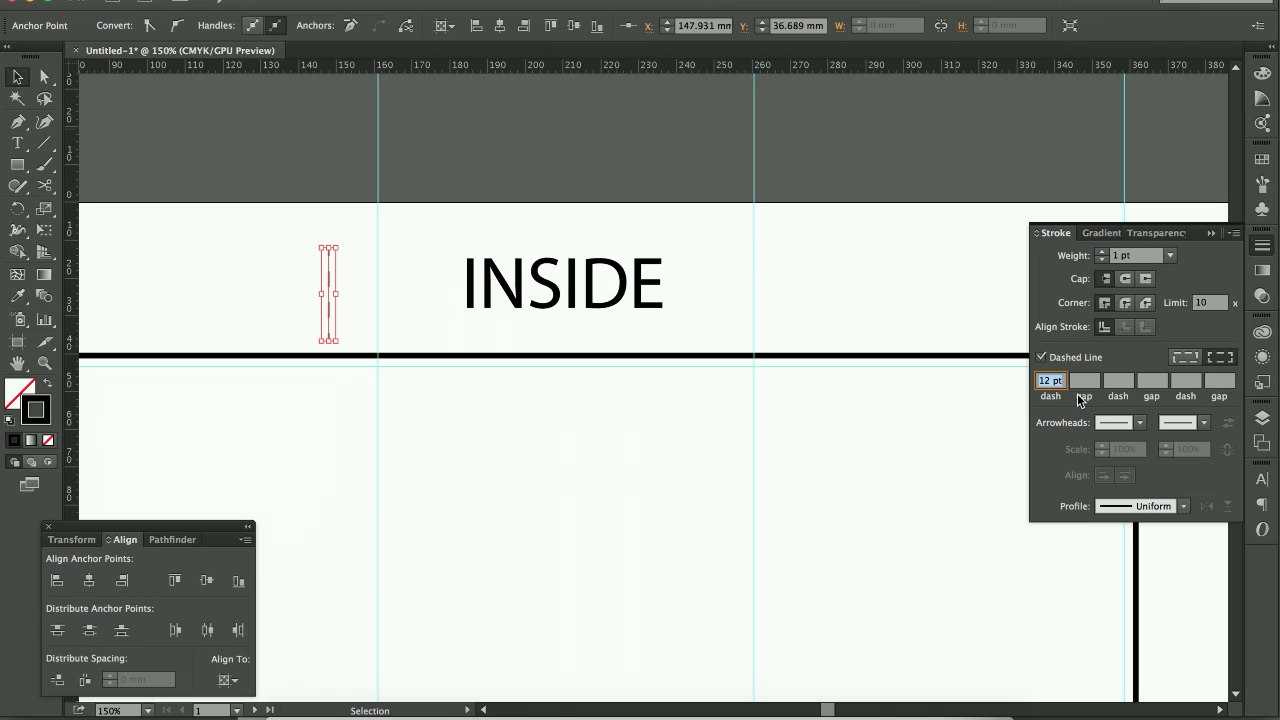
{"action": "type", "text": "4"}
{"action": "key", "text": "Tab"}
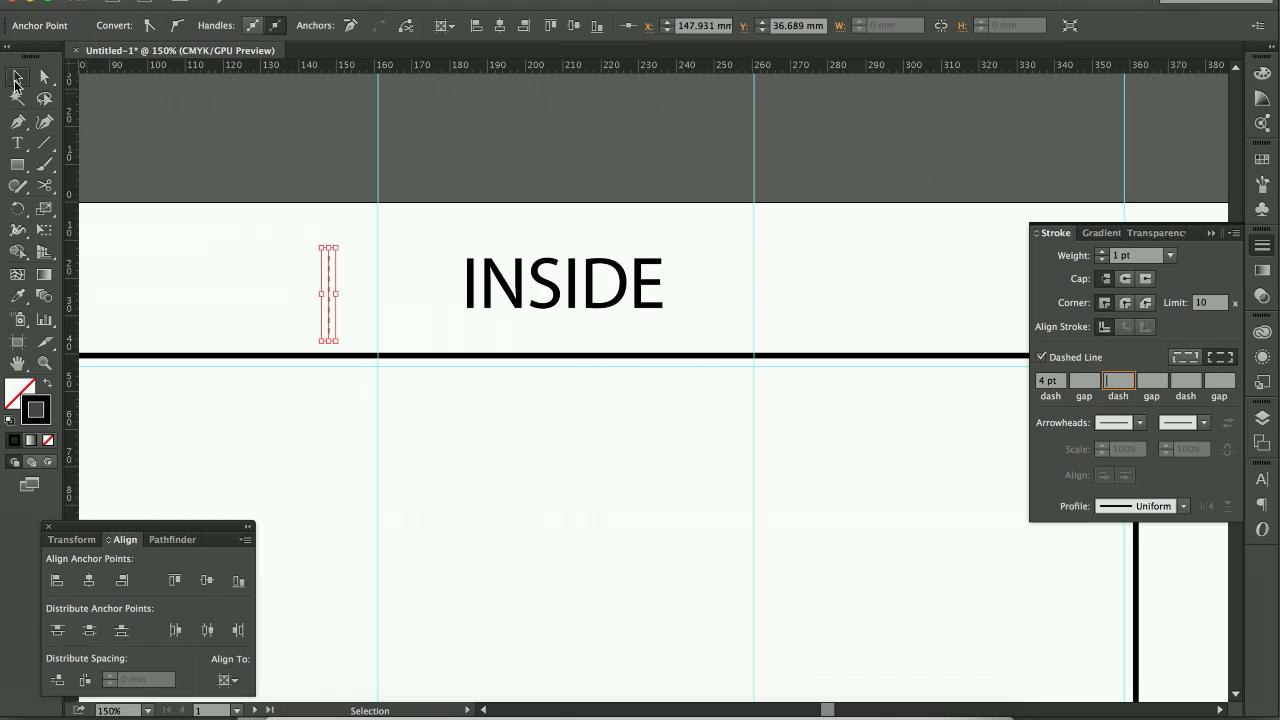
{"action": "left_click", "coordinate": [226, 148]}
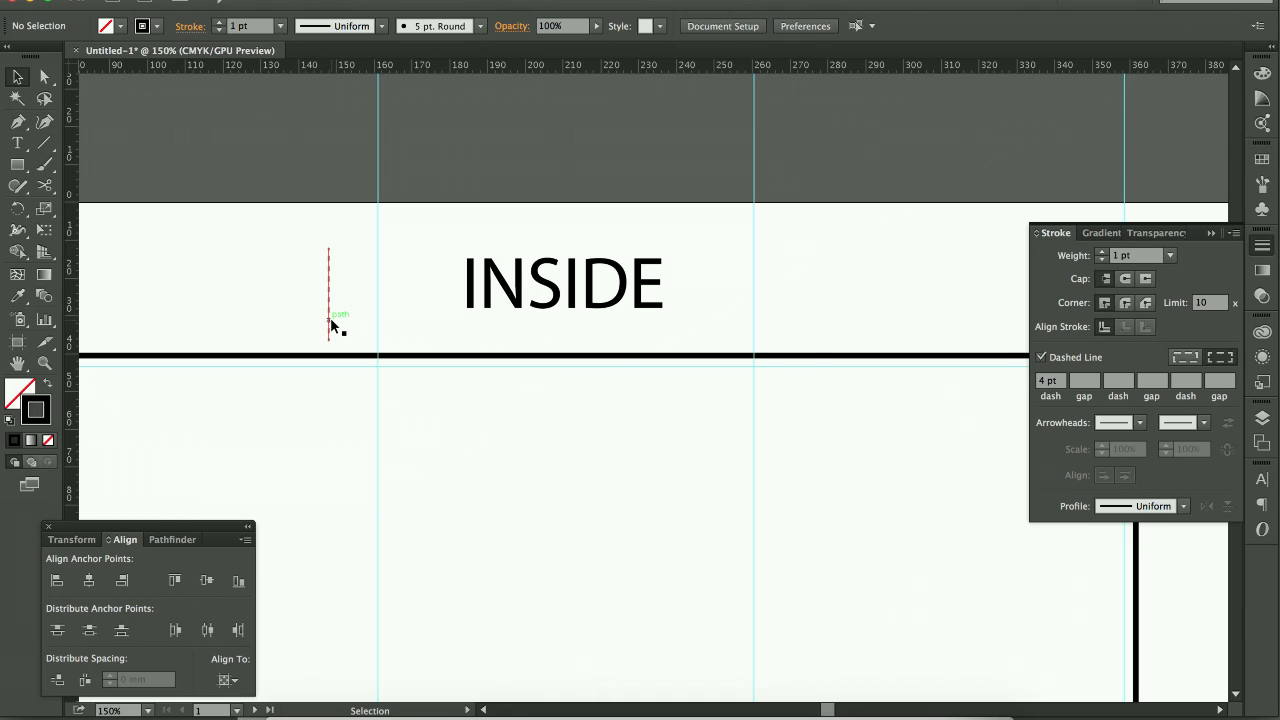
- Move the dashed line onto the fold guide between panels 2 and 4 and copy it to the guide between panels 4 and 5
{"action": "left_click_drag", "start_coordinate": [330, 317], "coordinate": [379, 327]}
{"action": "key", "text": "a"}
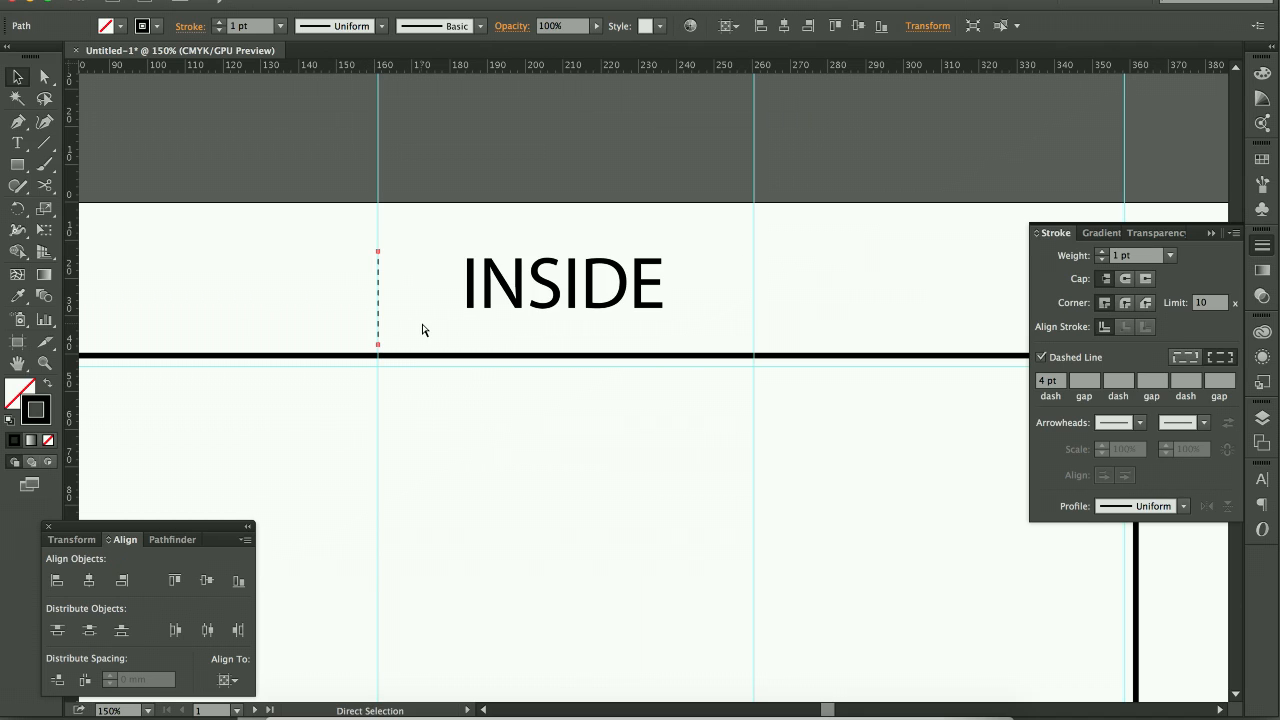
{"action": "key", "text": "v"}
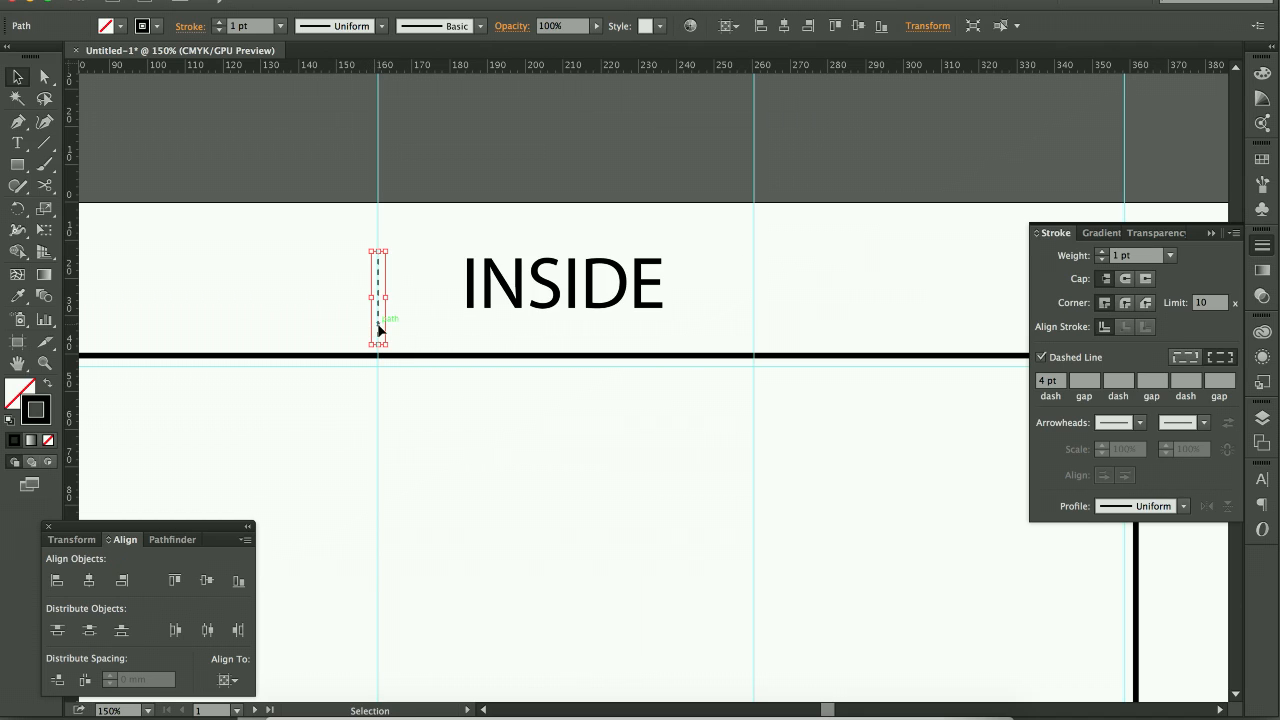
{"action": "left_click_drag", "start_coordinate": [378, 328], "coordinate": [757, 338]}
{"action": "left_click", "coordinate": [796, 327]}
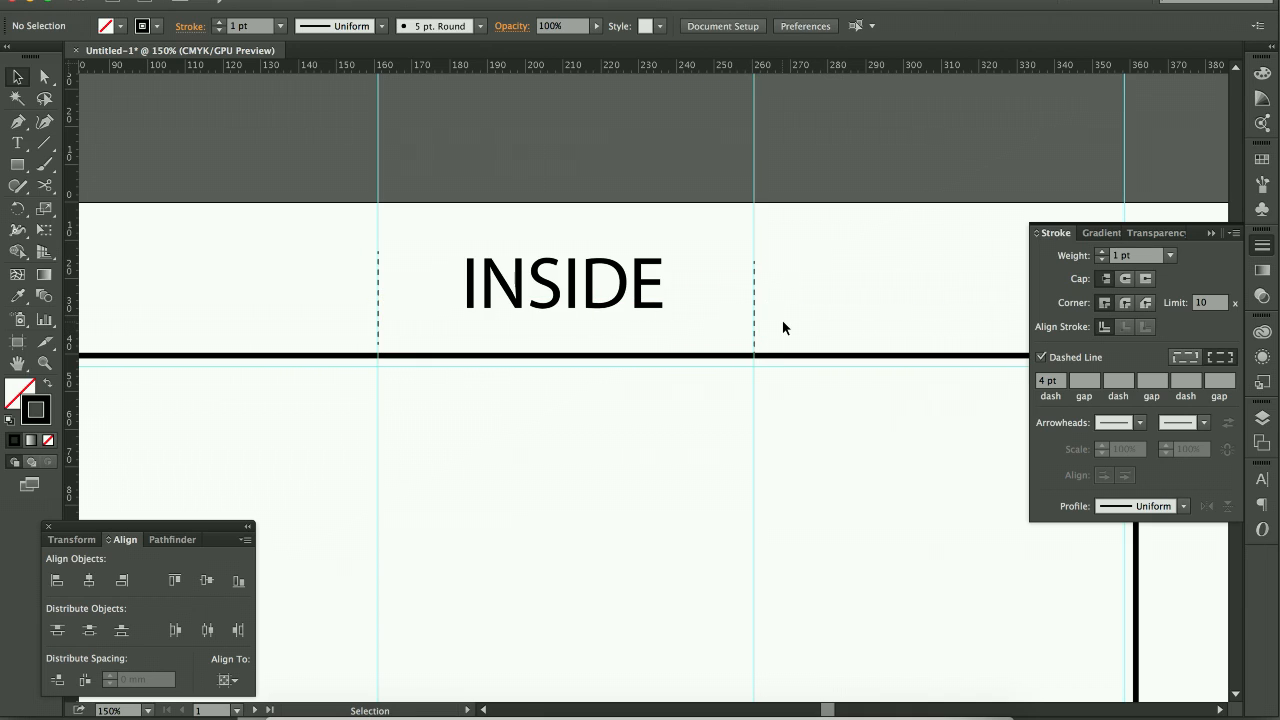
- Copy both dashed fold marks to the same fold guides just below the INSIDE bleed rectangle
{"action": "left_click", "coordinate": [756, 330]}
{"action": "left_click", "coordinate": [380, 337], "text": "shift"}
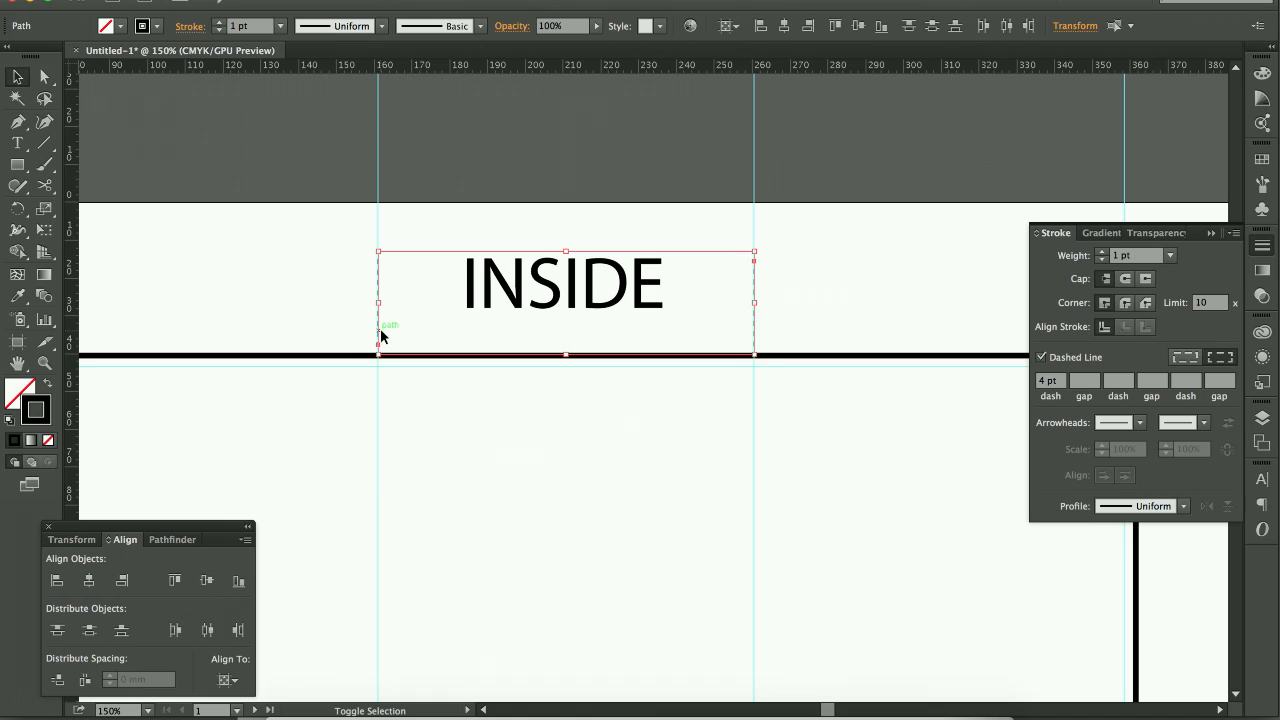
{"action": "key", "text": "a"}
{"action": "scroll", "coordinate": [603, 514], "scroll_direction": "down", "scroll_amount": 10}
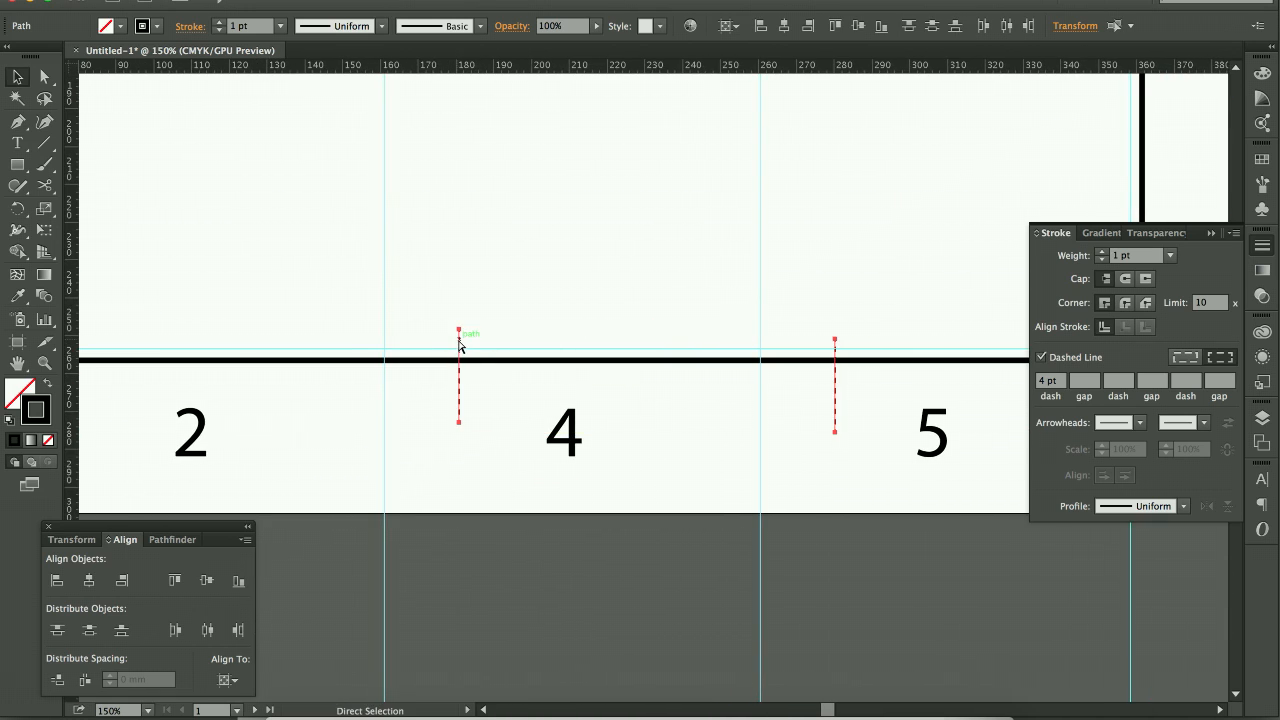
{"action": "left_click_drag", "start_coordinate": [443, 358], "coordinate": [386, 373]}
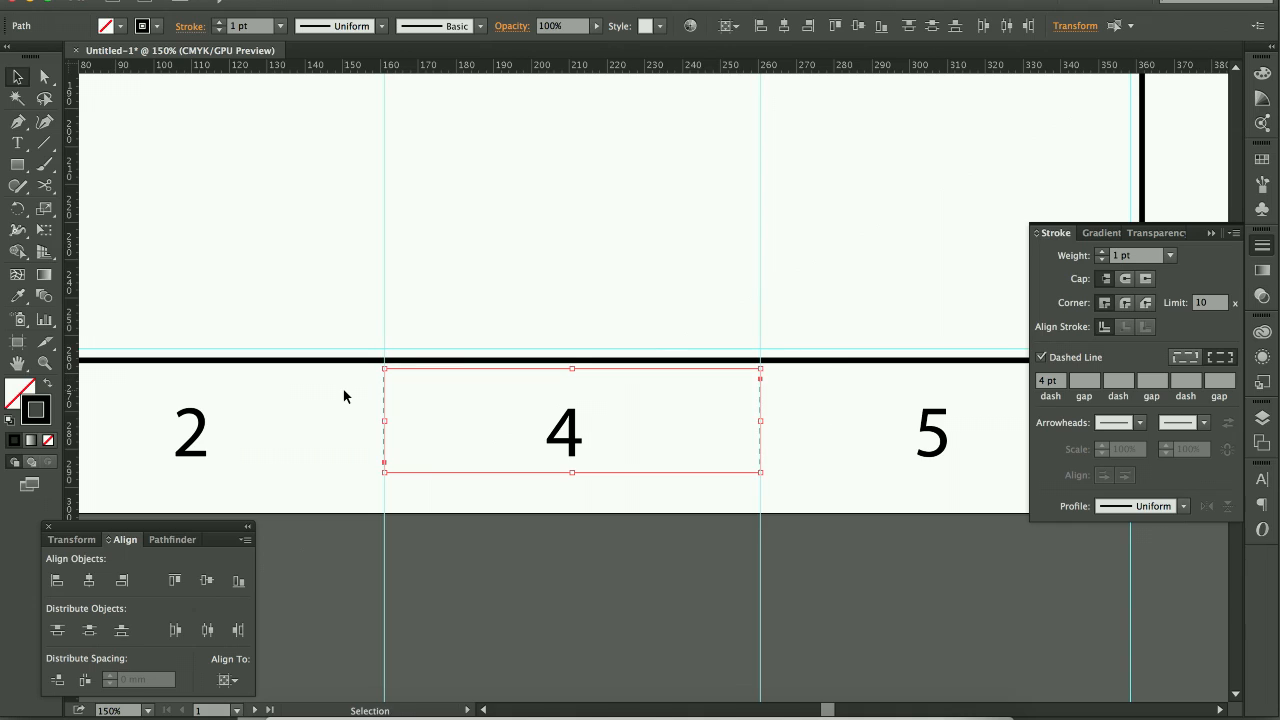
{"action": "left_click", "coordinate": [343, 396]}
- Hide the guides and select both dashed fold marks below the INSIDE panels, on either side of the number 4
{"action": "key", "text": "ctrl+semicolon"}
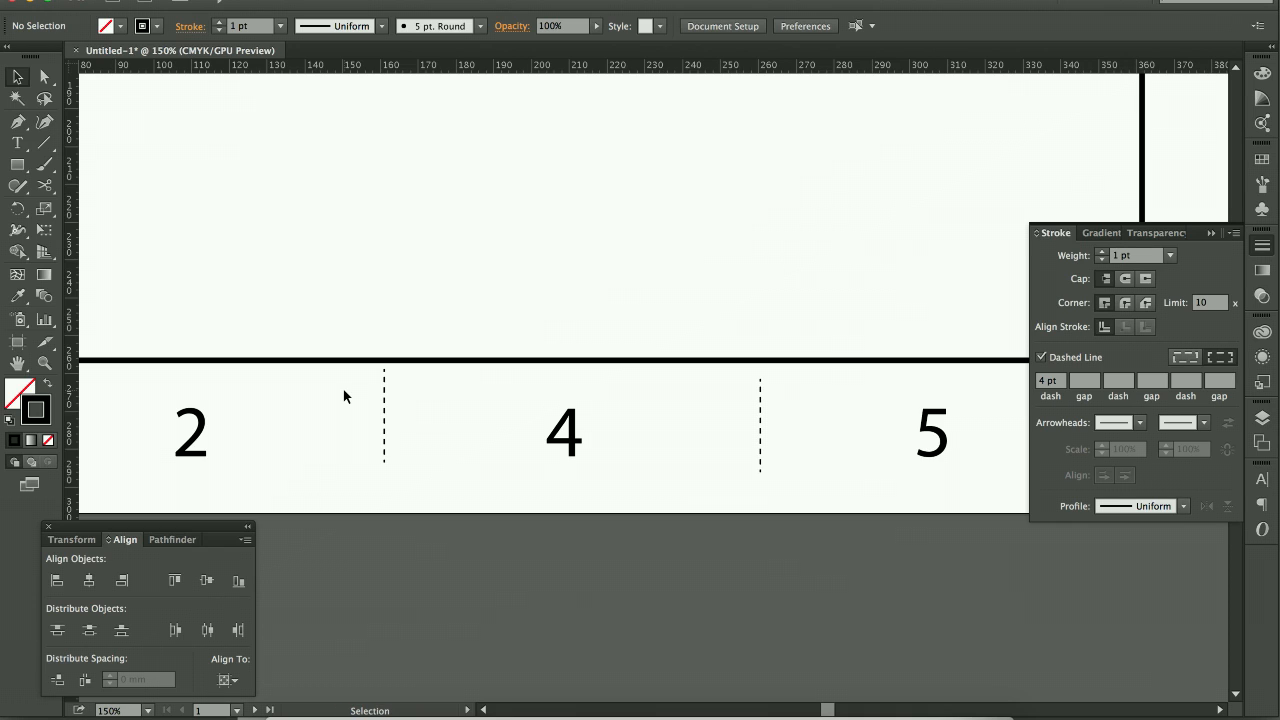
{"action": "left_click", "coordinate": [385, 391], "text": "shift"}
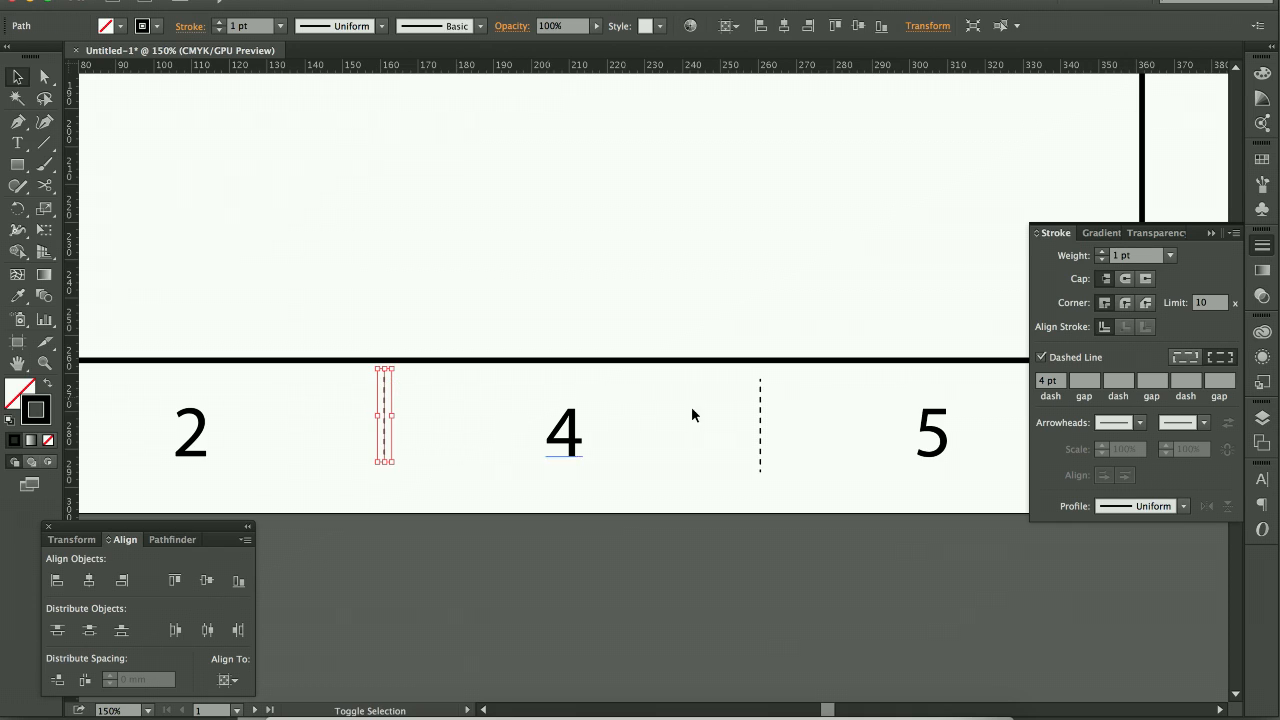
{"action": "left_click", "coordinate": [759, 411], "text": "shift"}
{"action": "left_click", "coordinate": [760, 410], "text": "shift"}
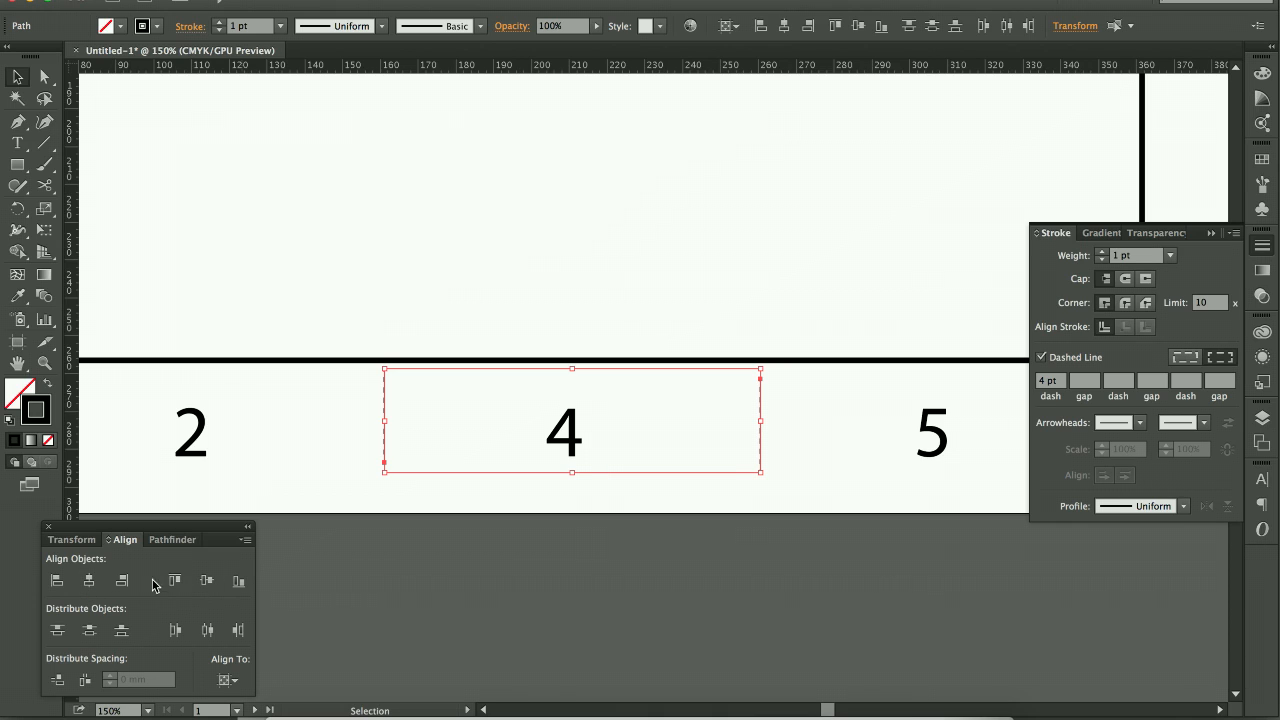
{"action": "left_click", "coordinate": [57, 630]}
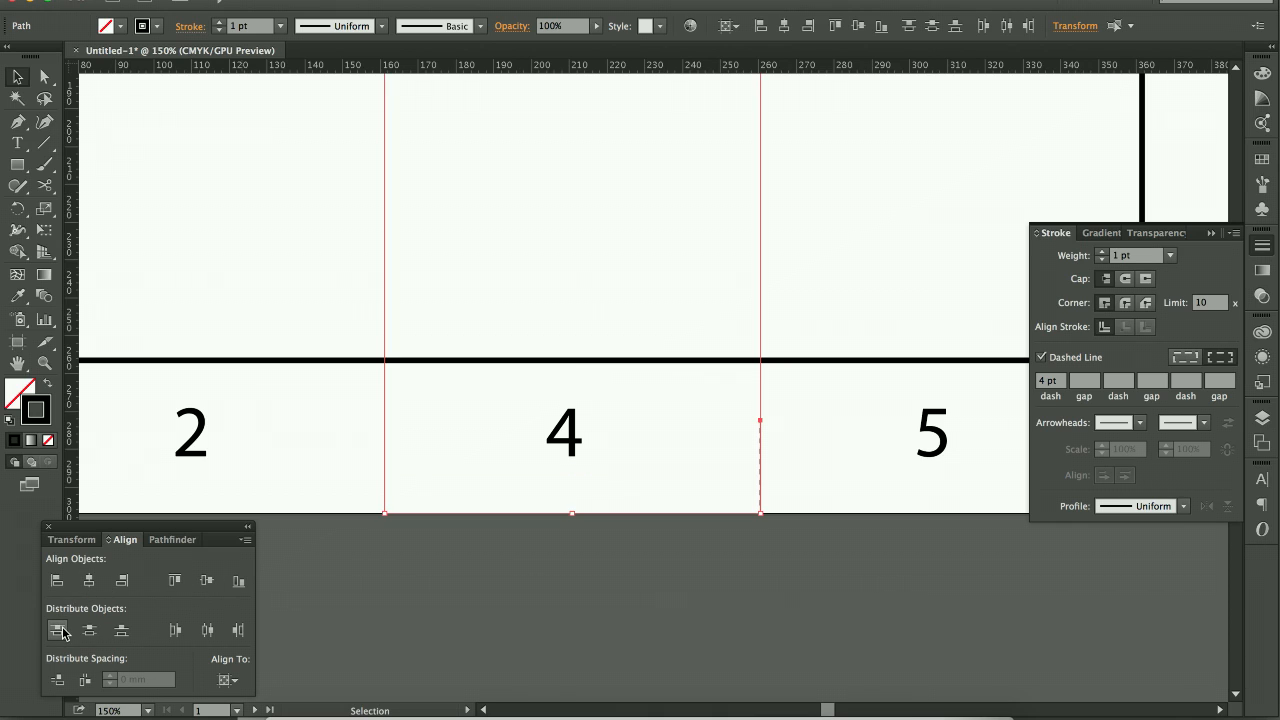
{"action": "left_click", "coordinate": [344, 502]}
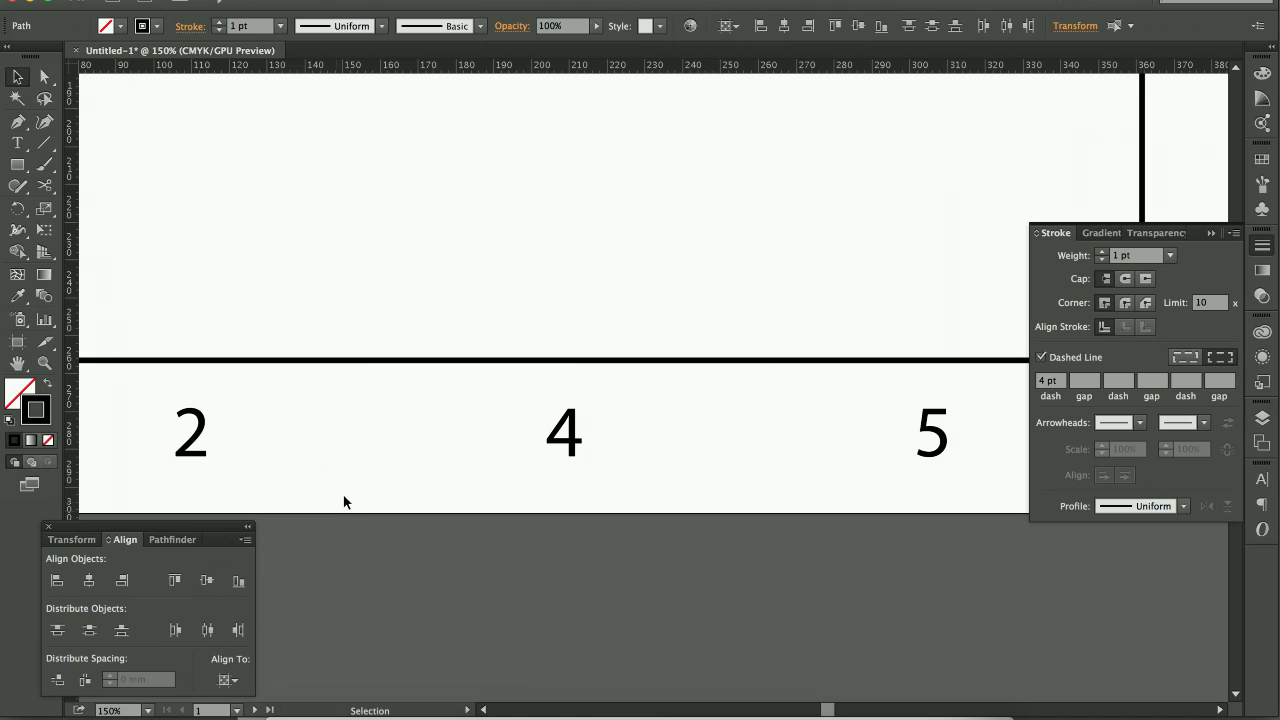
{"action": "key", "text": "ctrl+z"}
- Align the tops of the two selected fold marks relative to the selection instead of the artboard, then deselect them
{"action": "left_click", "coordinate": [228, 680]}
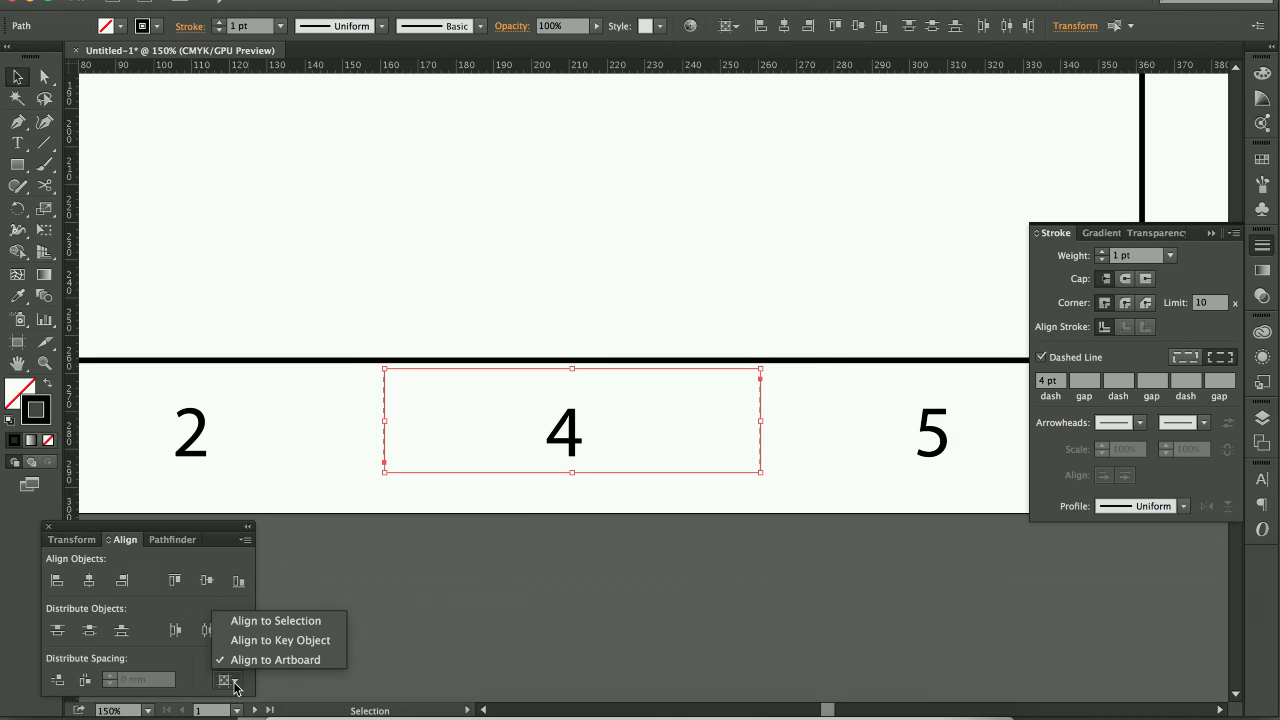
{"action": "left_click", "coordinate": [262, 621]}
{"action": "left_click", "coordinate": [289, 409]}
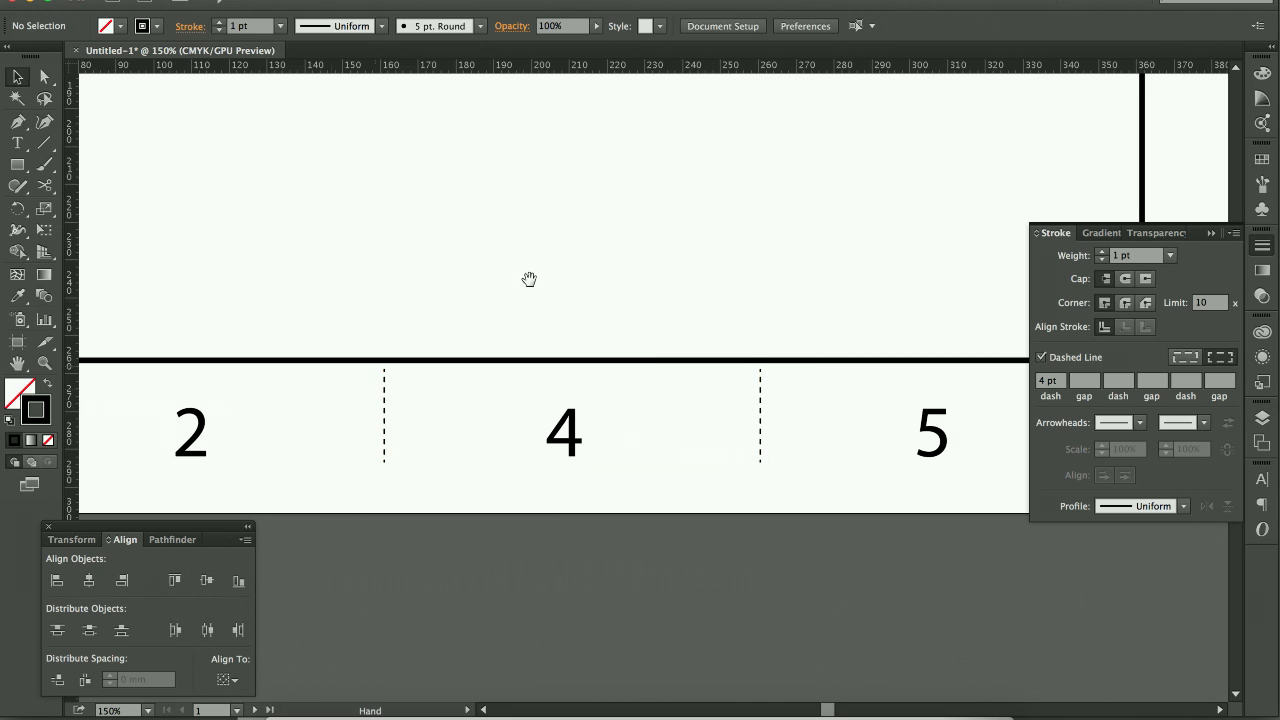
- Align the two fold marks above the INSIDE panels vertically, using the one between panels 2 and 4 as key object, and show the guides
{"action": "left_click_drag", "start_coordinate": [620, 209], "coordinate": [625, 494]}
{"action": "scroll", "coordinate": [625, 494], "scroll_direction": "up", "scroll_amount": 10}
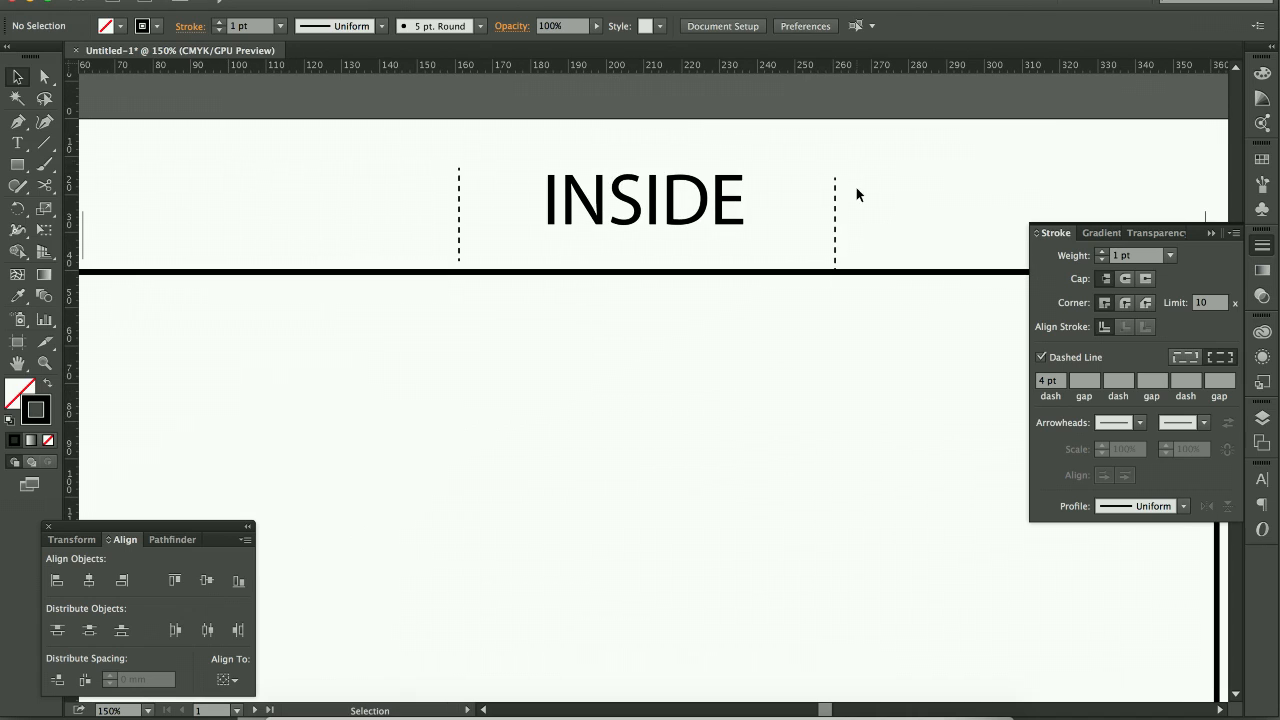
{"action": "left_click", "coordinate": [836, 222]}
{"action": "left_click", "coordinate": [460, 230], "text": "shift"}
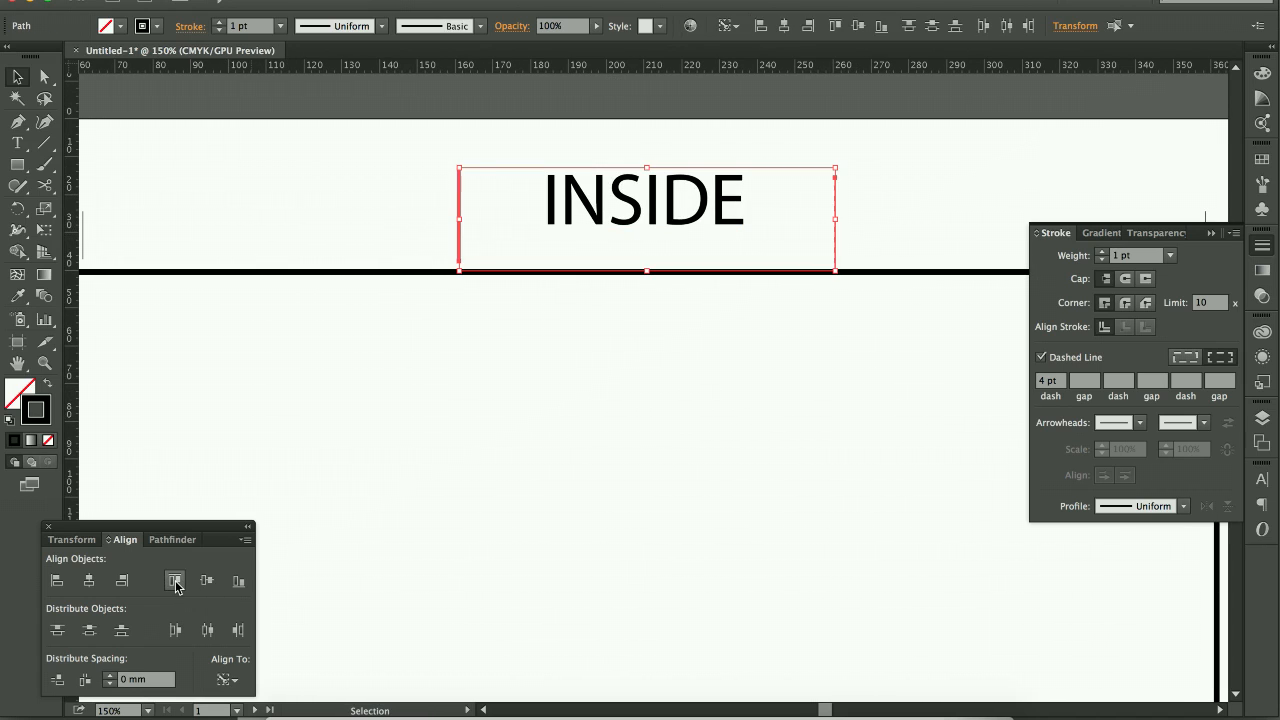
{"action": "left_click", "coordinate": [238, 580]}
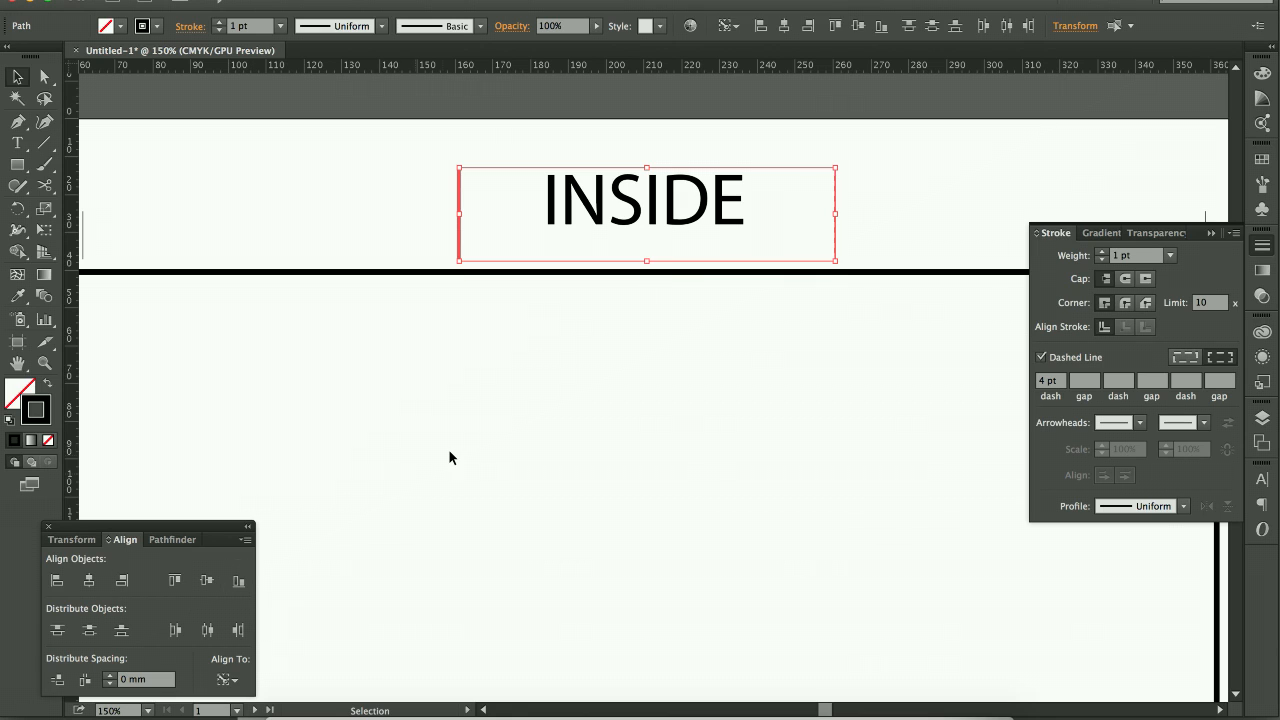
{"action": "left_click", "coordinate": [451, 455]}
{"action": "key", "text": "ctrl+semicolon"}
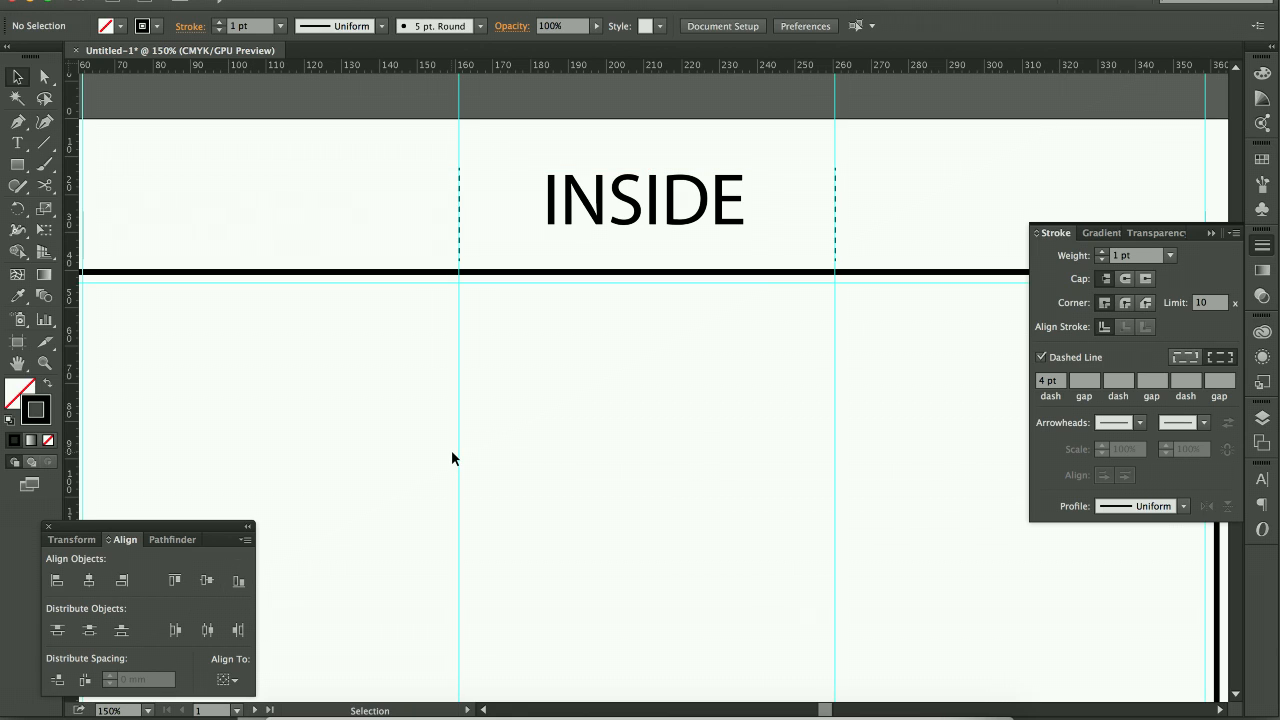
- Hide the guides and examine the crop marks, bleed rectangles and fold marks on both the INSIDE and OUTSIDE artboards
{"action": "key", "text": "ctrl+1"}
{"action": "key", "text": "ctrl+minus"}
{"action": "left_click_drag", "start_coordinate": [617, 491], "coordinate": [480, 352]}
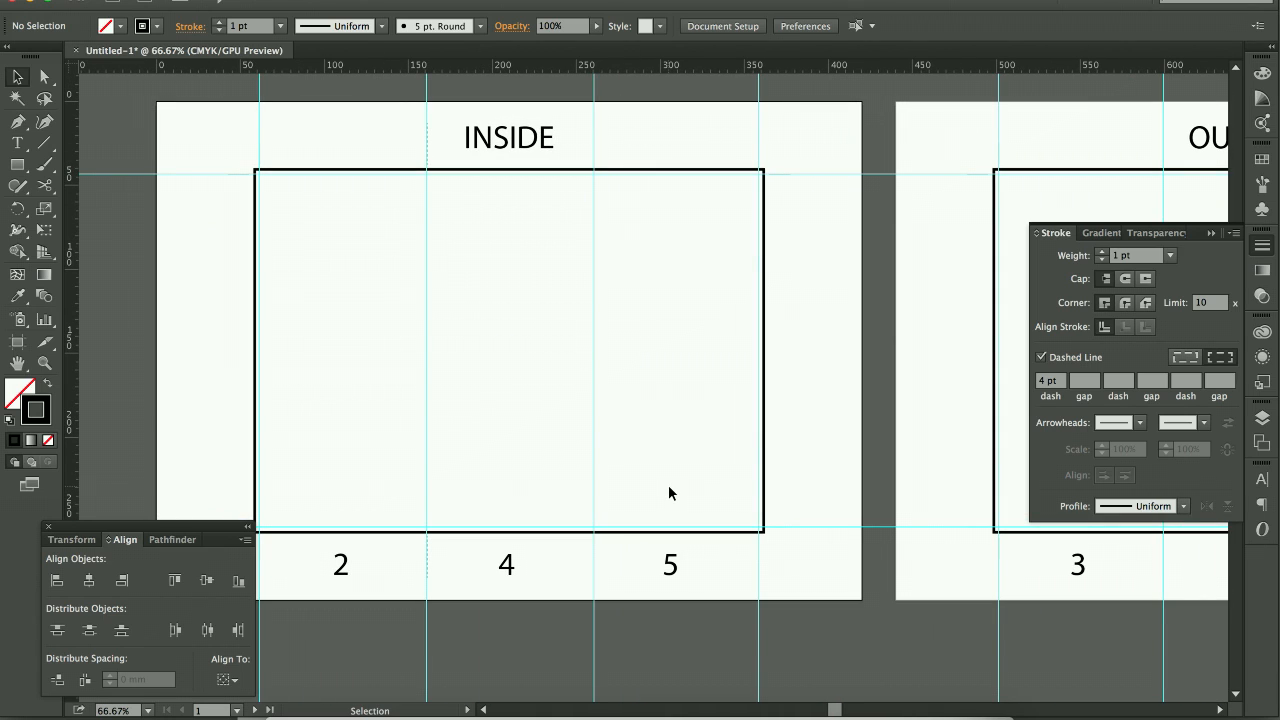
{"action": "left_click_drag", "start_coordinate": [678, 321], "coordinate": [734, 334]}
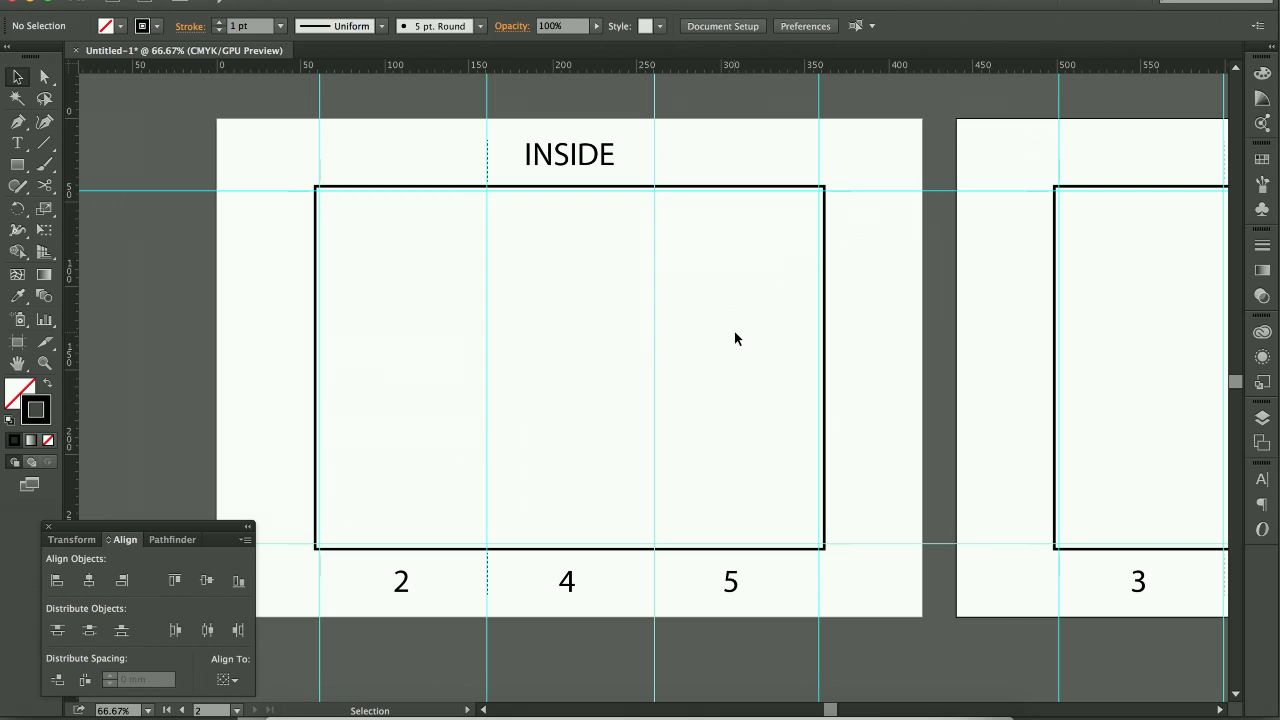
{"action": "left_click_drag", "start_coordinate": [856, 340], "coordinate": [706, 334]}
{"action": "left_click_drag", "start_coordinate": [921, 337], "coordinate": [806, 306]}
{"action": "key", "text": "super+semicolon"}
{"action": "key", "text": "super+minus"}
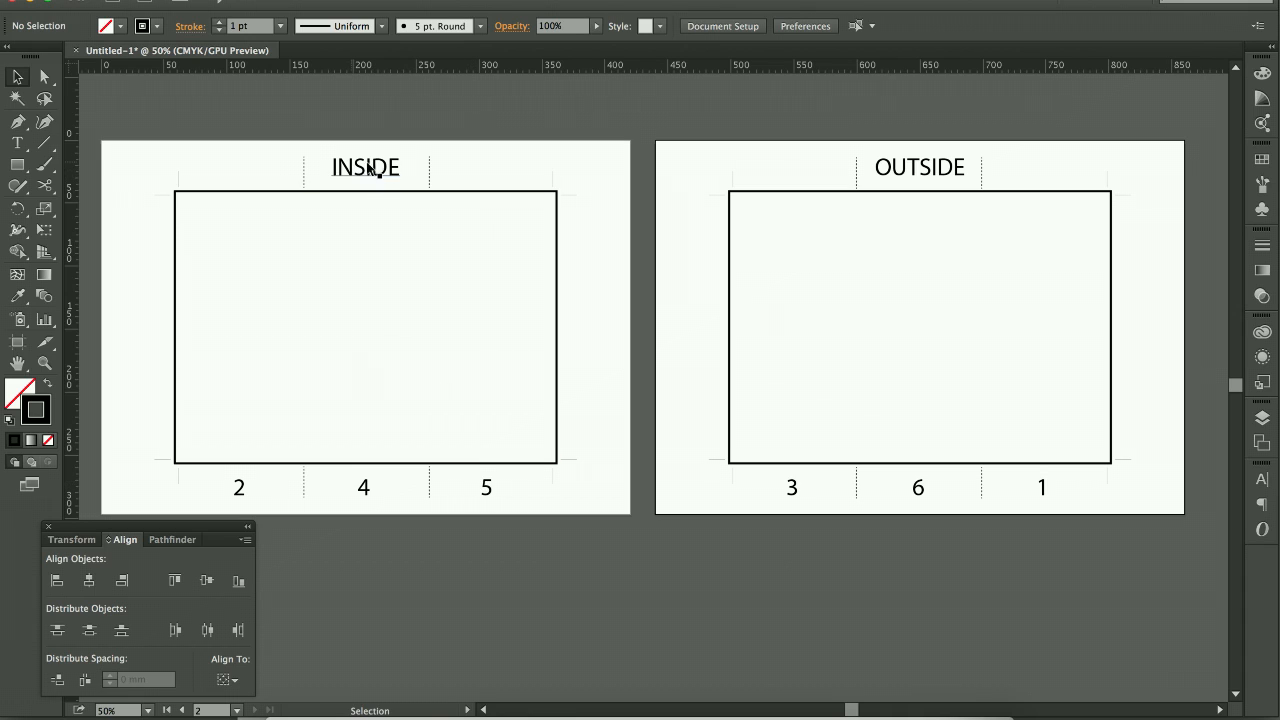
- Create an area text frame inside INSIDE panel 5 and fill it with random placeholder letters in 12 pt Myriad Pro Regular
{"action": "key", "text": "t"}
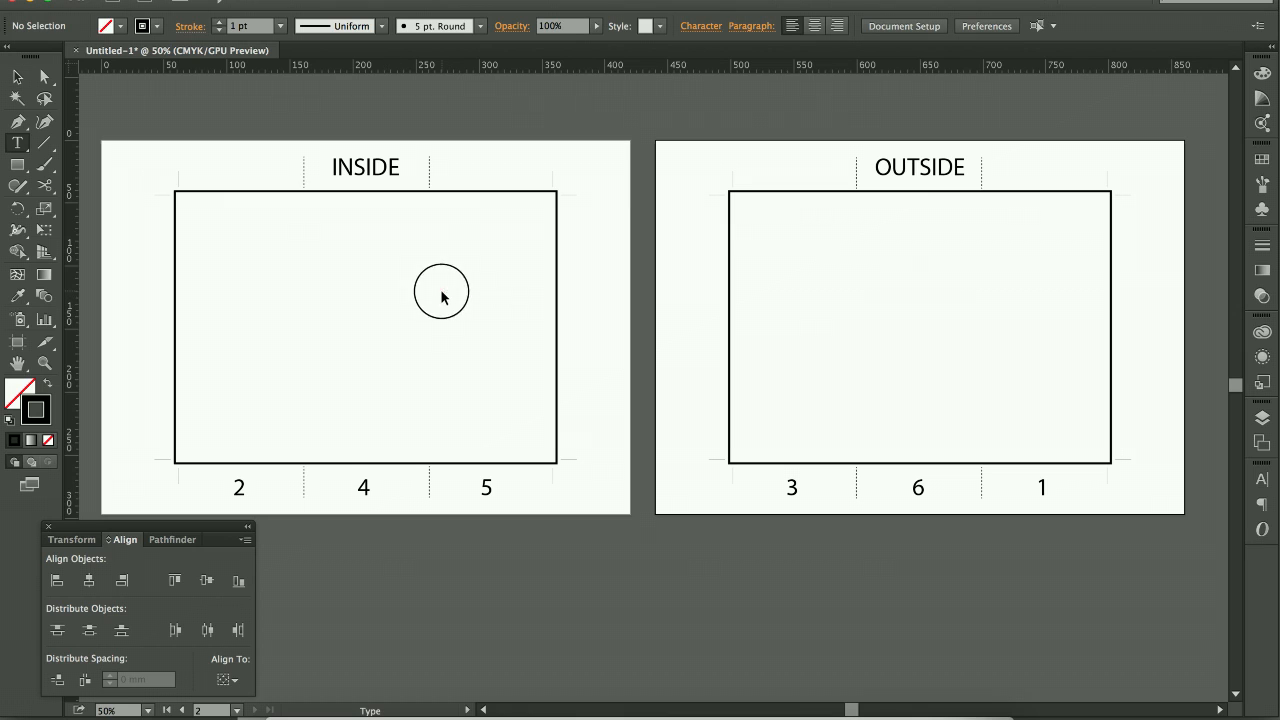
{"action": "left_click_drag", "start_coordinate": [440, 291], "coordinate": [543, 412]}
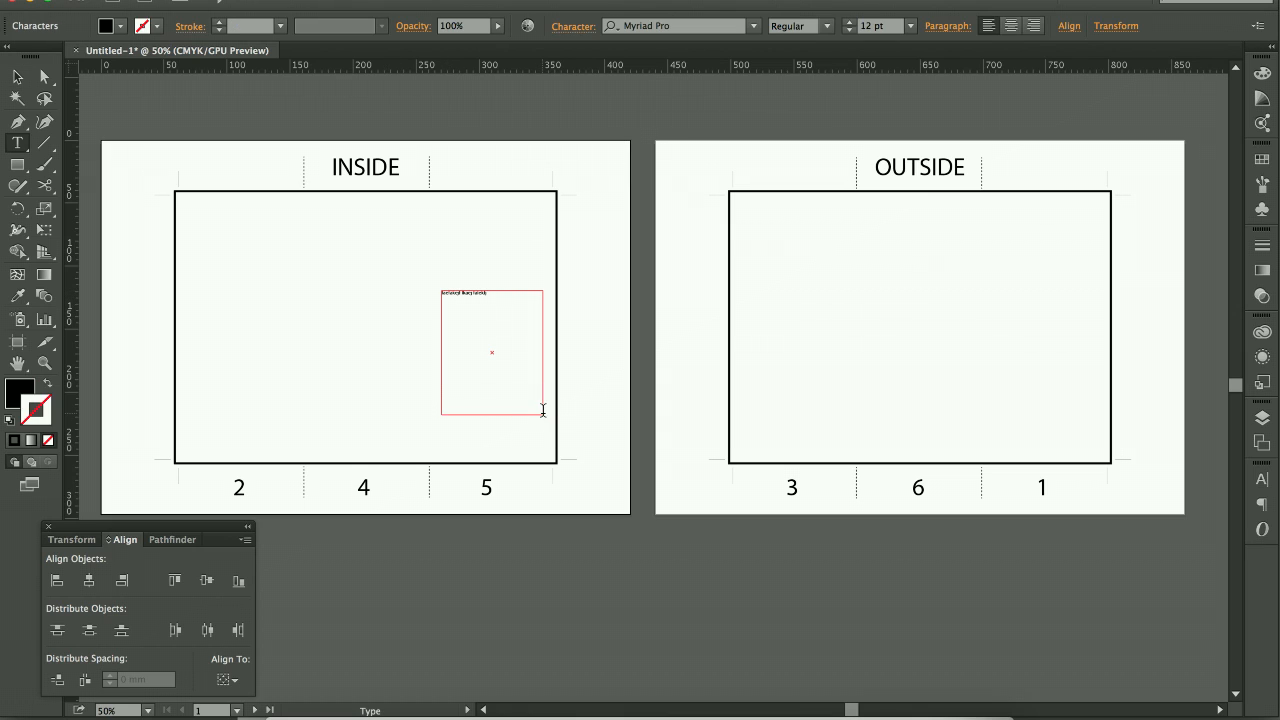
{"action": "key", "text": "super+k"}
{"action": "key", "text": "super+space"}
{"action": "type", "text": "kljf"}
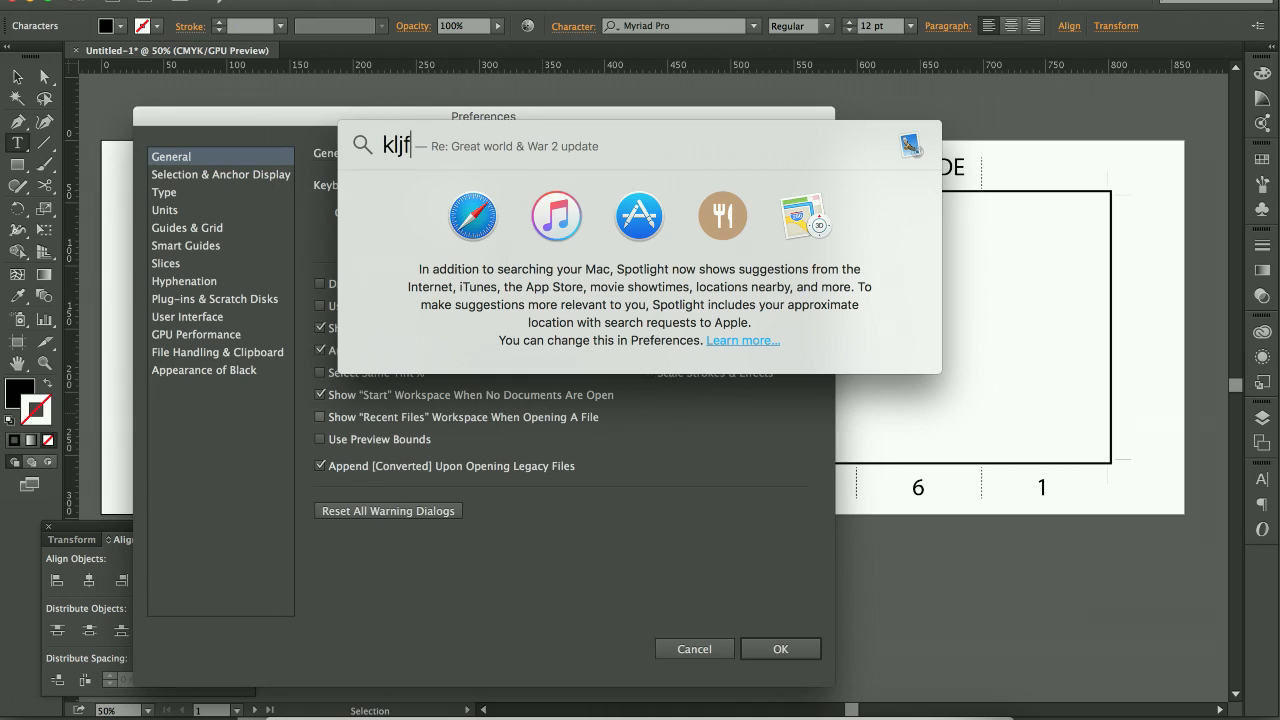
{"action": "key", "text": "BackSpace"}
{"action": "key", "text": "BackSpace"}
{"action": "key", "text": "BackSpace"}
{"action": "key", "text": "BackSpace"}
{"action": "left_click", "coordinate": [973, 603]}
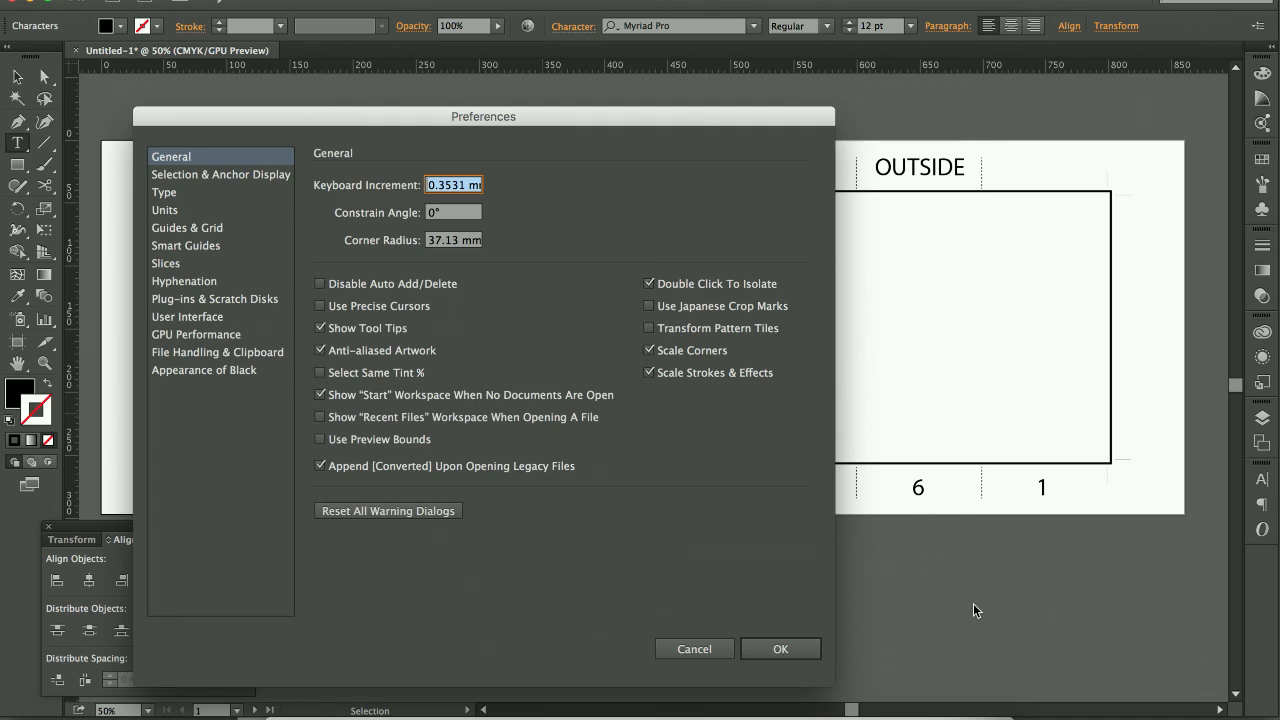
{"action": "left_click", "coordinate": [697, 652]}
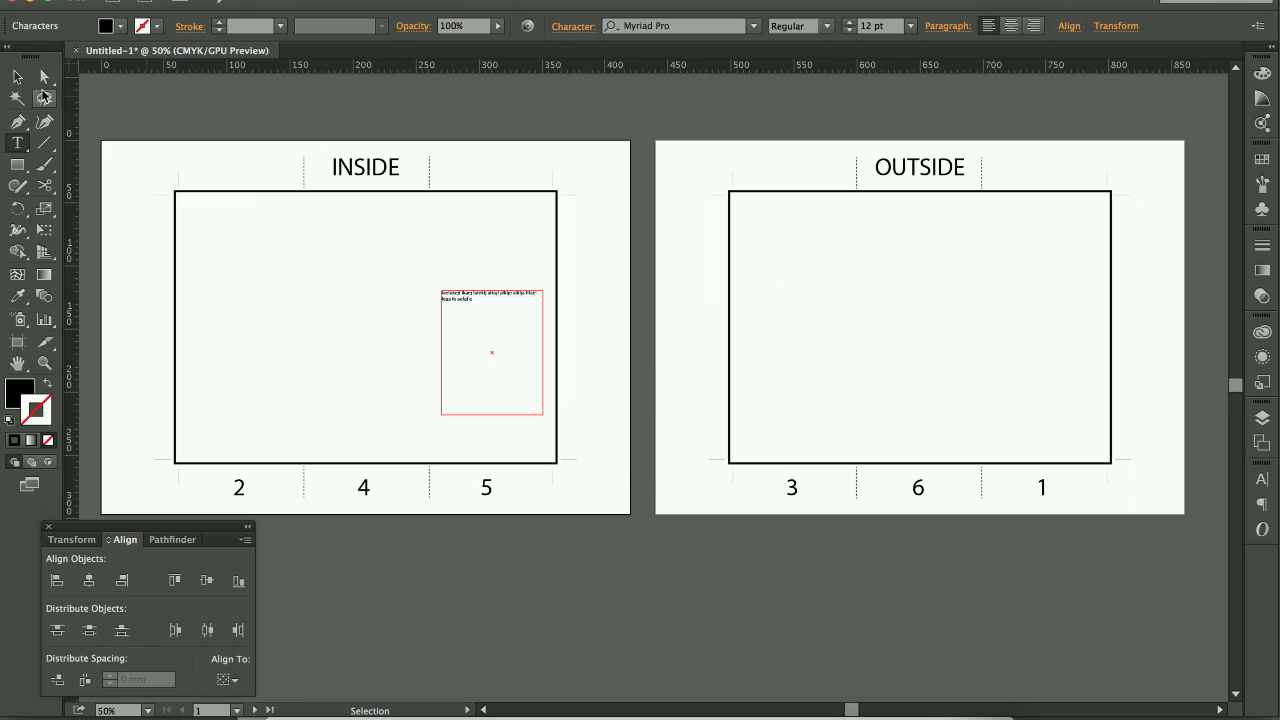
- Finish editing the placeholder text in panel 5 and deselect its frame
{"action": "key", "text": "Escape"}
{"action": "left_click", "coordinate": [219, 91]}
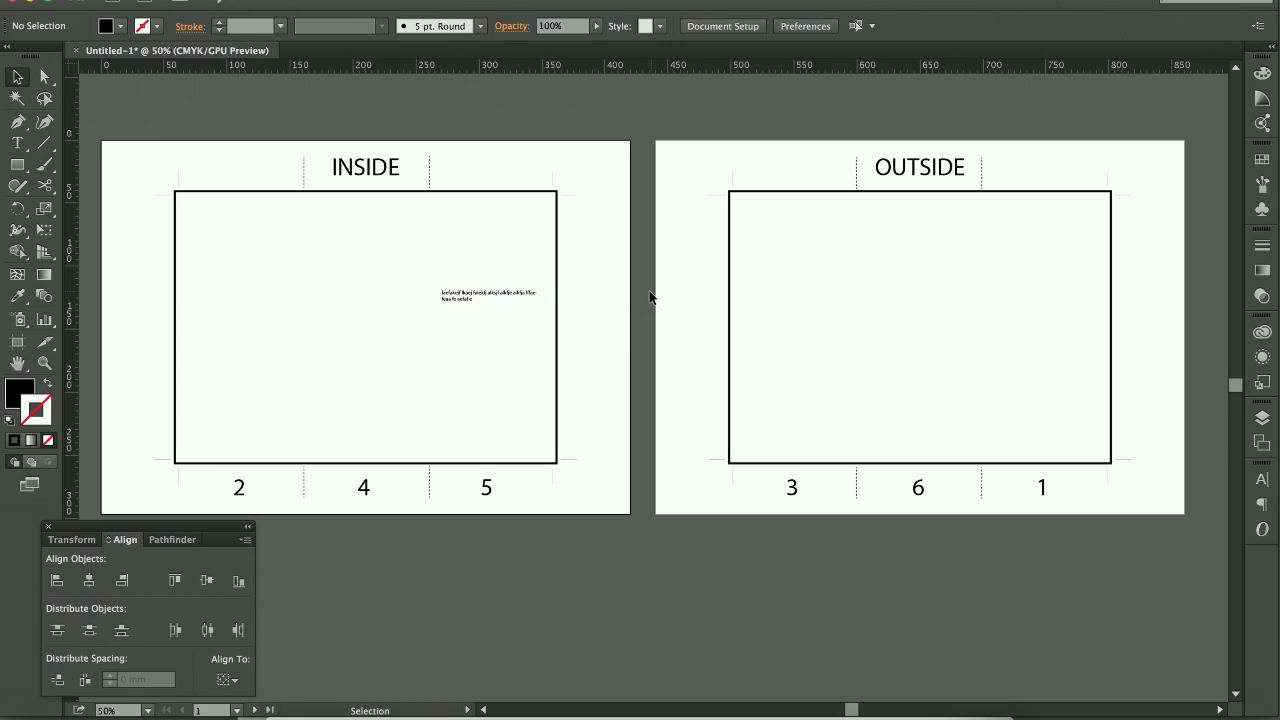
- Start saving the document under a new name in 5167 > M4DIM Digital Imaging > 5_JOBSHEET > ASGM4 - Festival Collaterals
{"action": "left_click", "coordinate": [174, 4]}
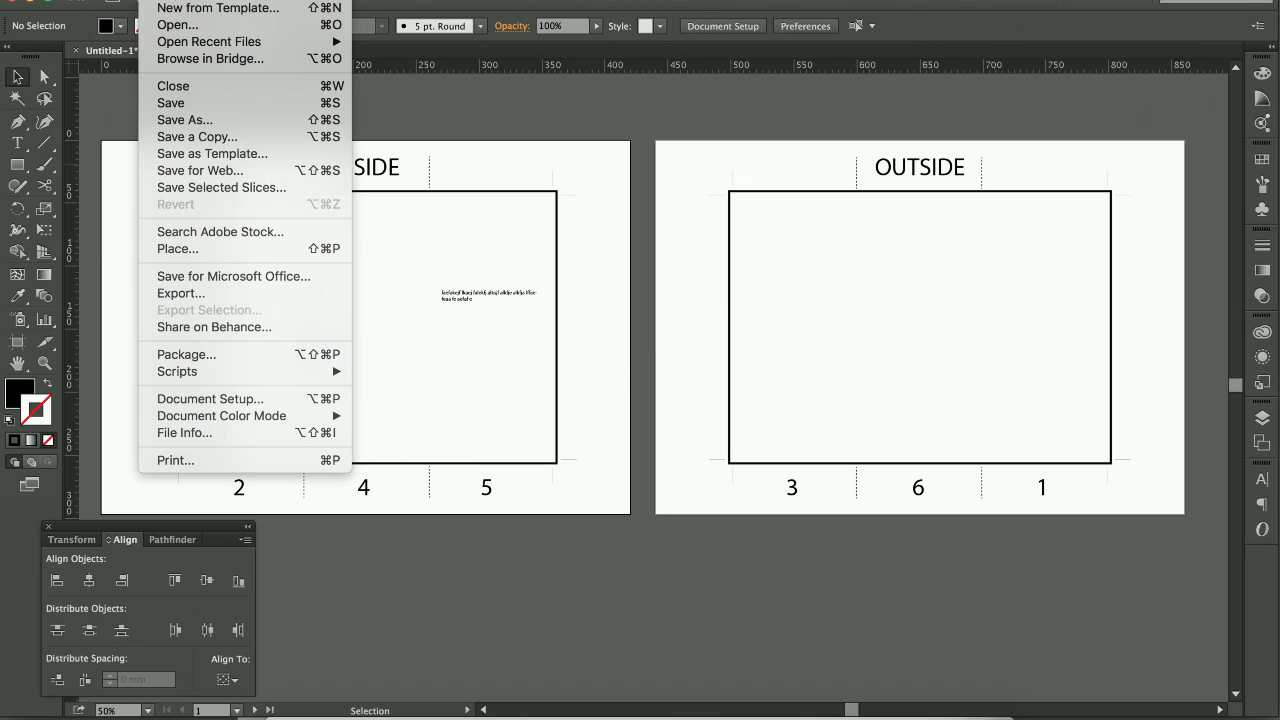
{"action": "left_click", "coordinate": [219, 121]}
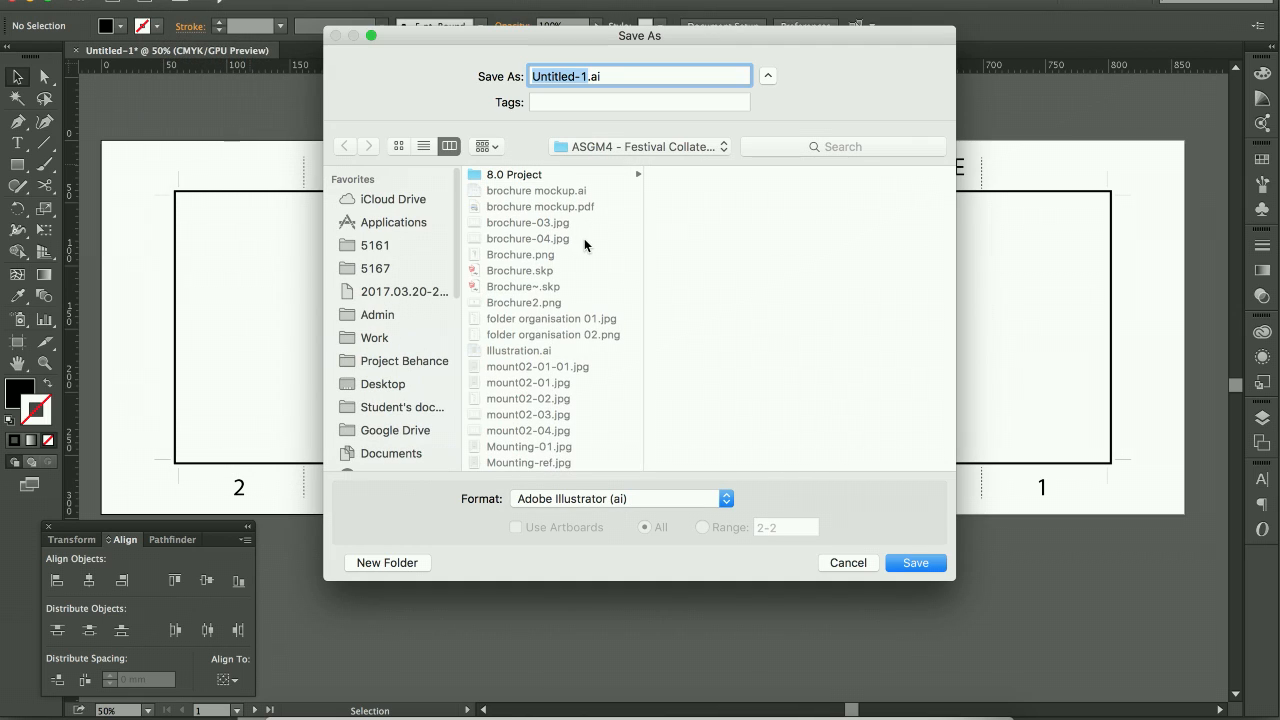
{"action": "left_click", "coordinate": [403, 269]}
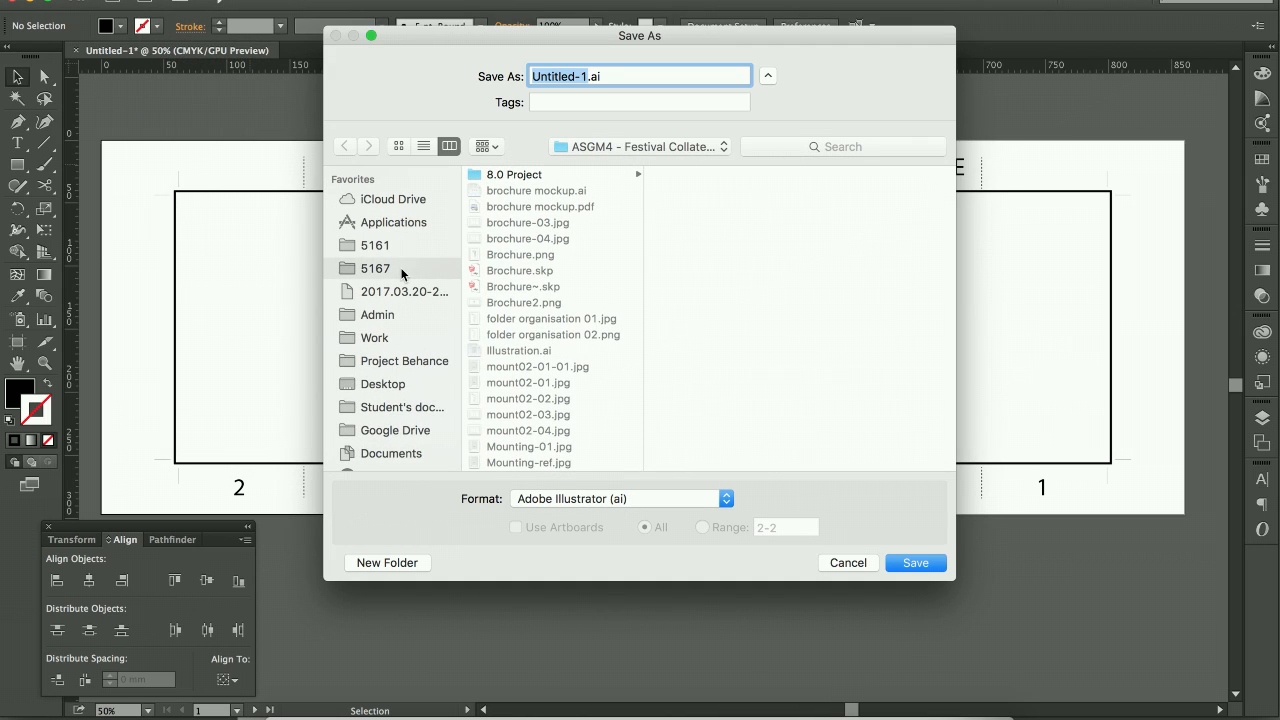
{"action": "scroll", "coordinate": [565, 277], "scroll_direction": "down", "scroll_amount": 1}
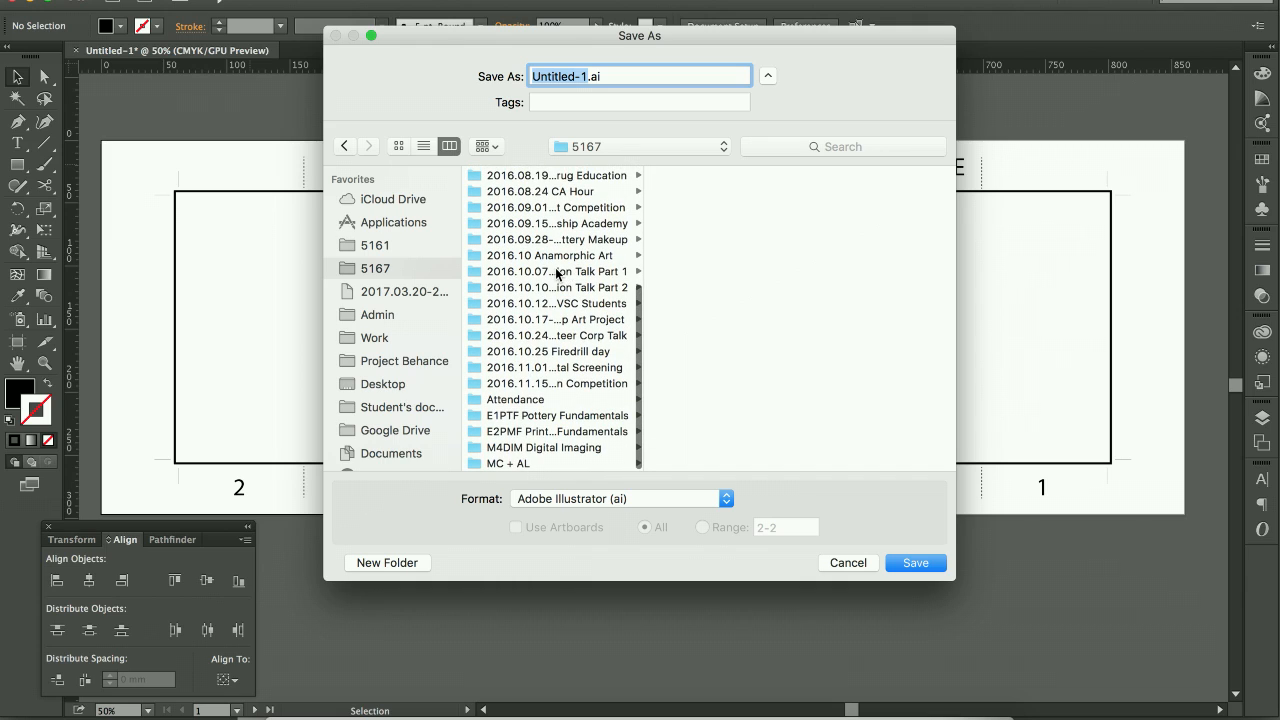
{"action": "left_click", "coordinate": [414, 272]}
{"action": "scroll", "coordinate": [572, 312], "scroll_direction": "down", "scroll_amount": 1}
{"action": "scroll", "coordinate": [572, 330], "scroll_direction": "up", "scroll_amount": 1}
{"action": "left_click", "coordinate": [566, 448]}
{"action": "left_click", "coordinate": [756, 222]}
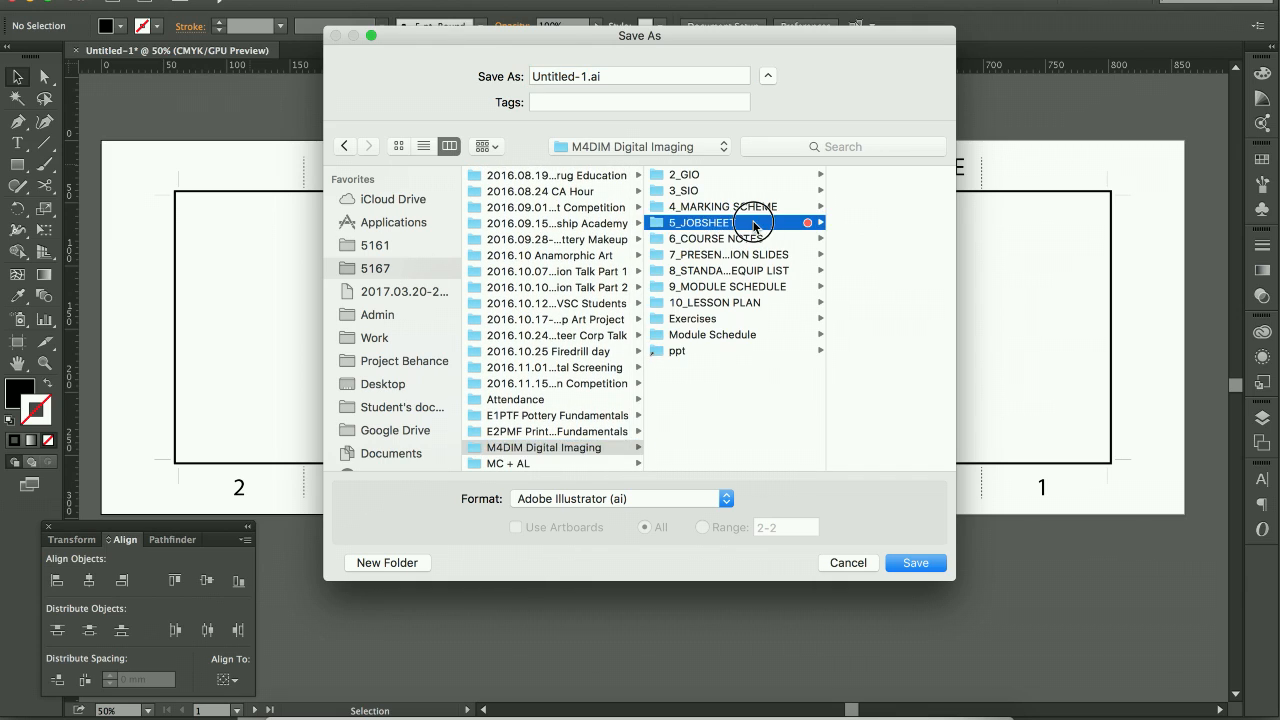
{"action": "left_click", "coordinate": [859, 322]}
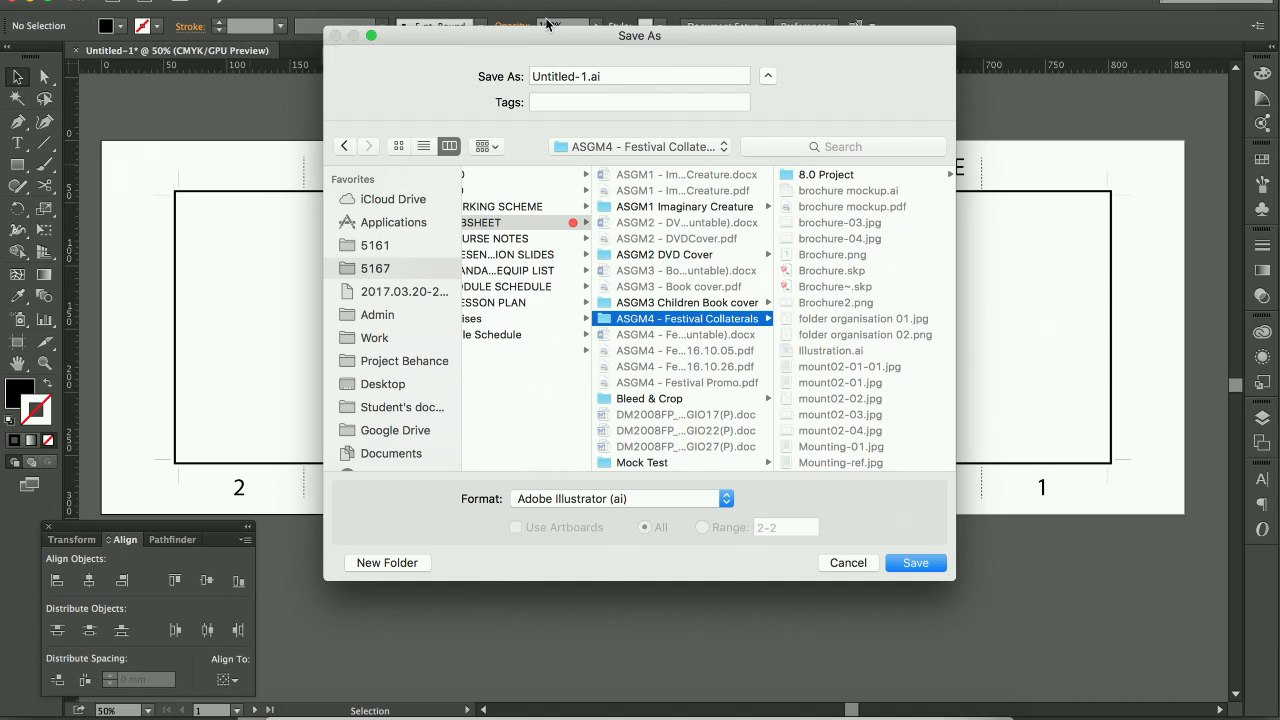
- Name the file Brochure sample and save it in Adobe Illustrator (ai) format with the default Illustrator CC options
{"action": "left_click", "coordinate": [585, 77]}
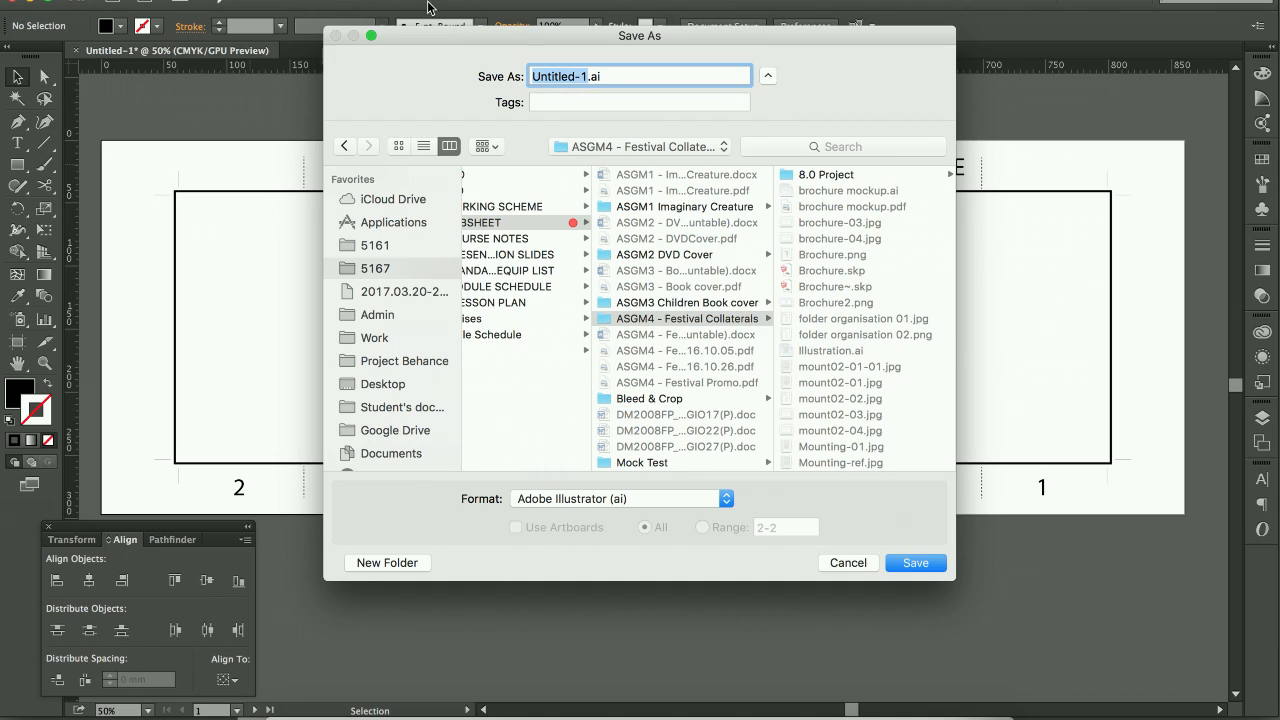
{"action": "type", "text": "Bro"}
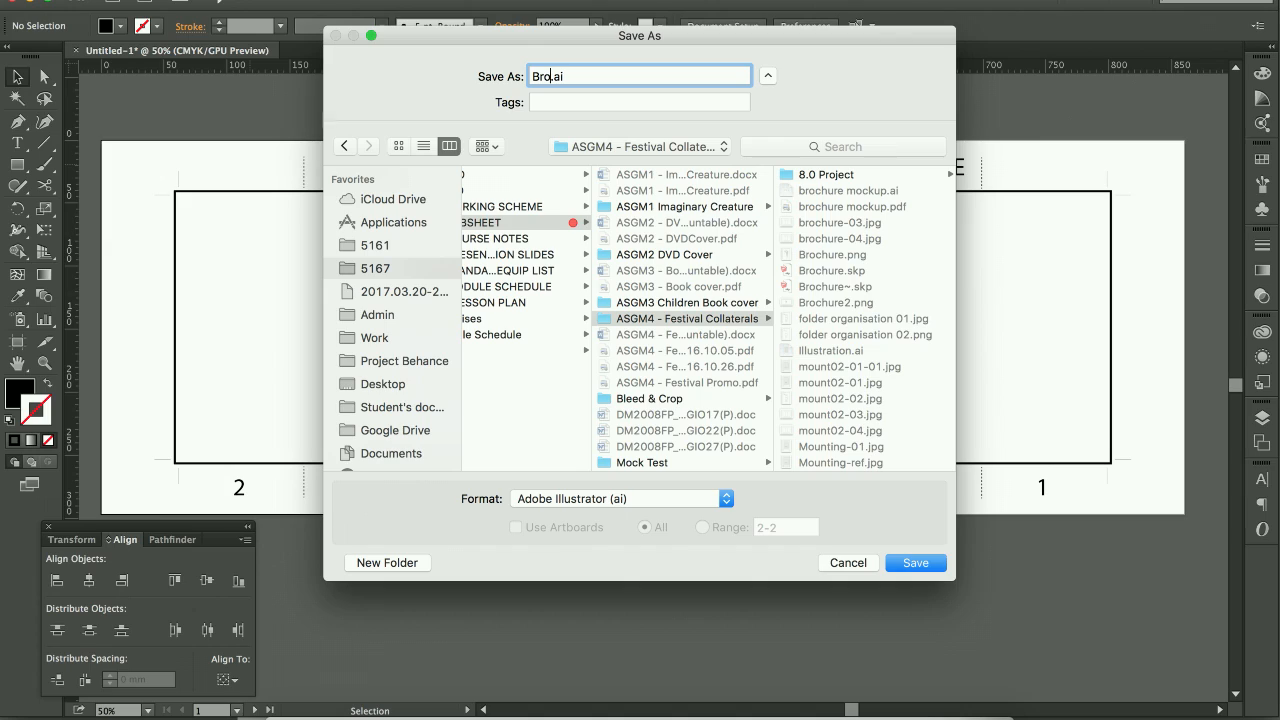
{"action": "type", "text": "chure sample"}
{"action": "key", "text": "Return"}
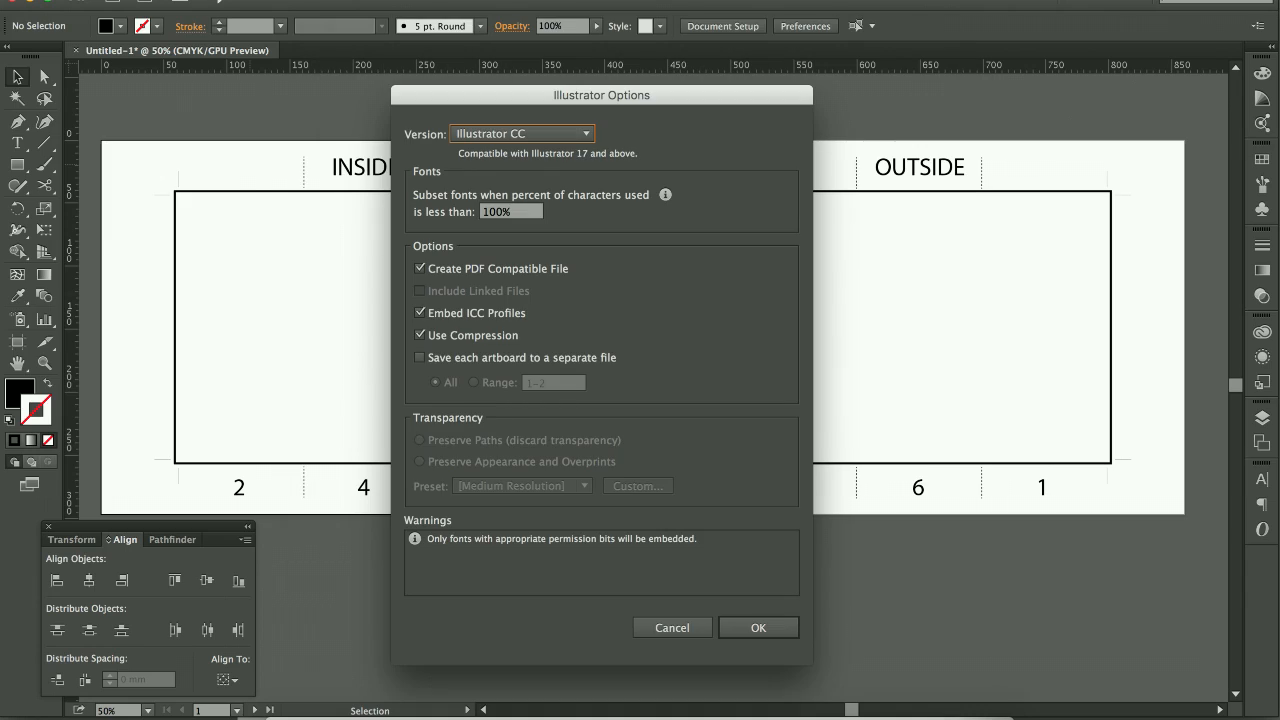
{"action": "left_click", "coordinate": [768, 627]}
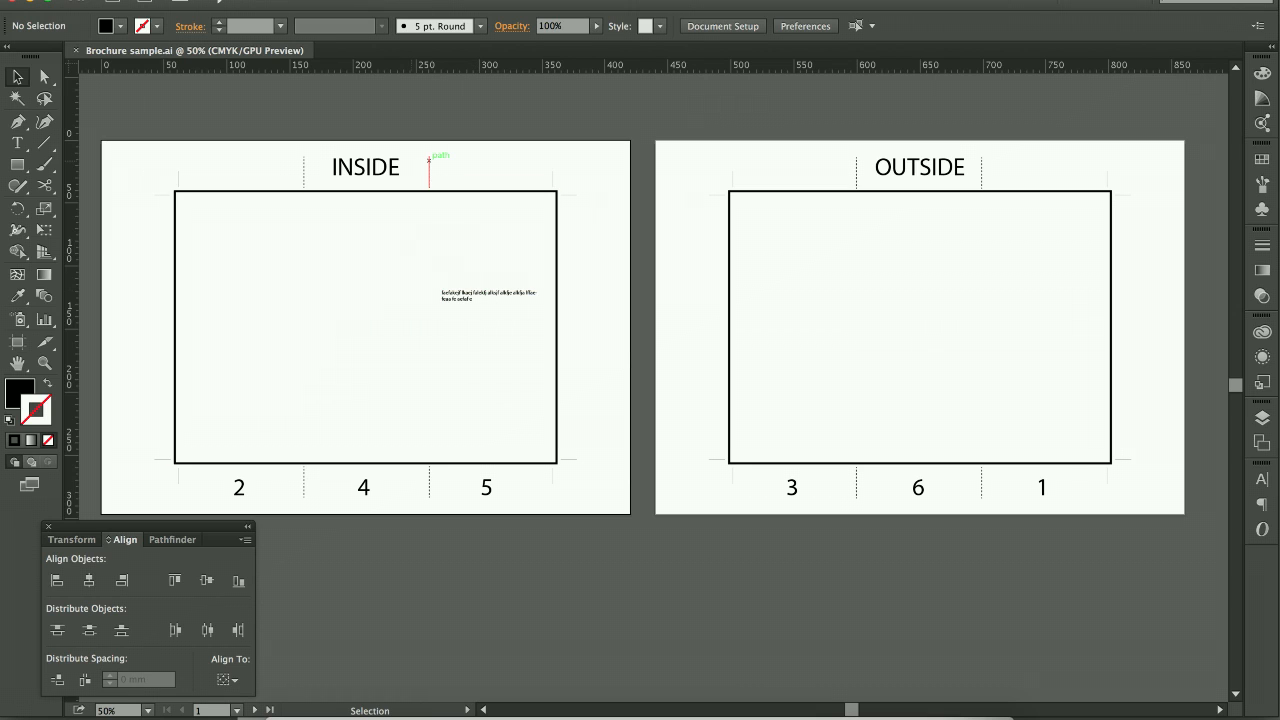
- Select all artwork on both artboards and convert its text, including titles, panel numbers and placeholder text, to outlines
{"action": "left_click", "coordinate": [335, 0]}
{"action": "left_click", "coordinate": [345, 3]}
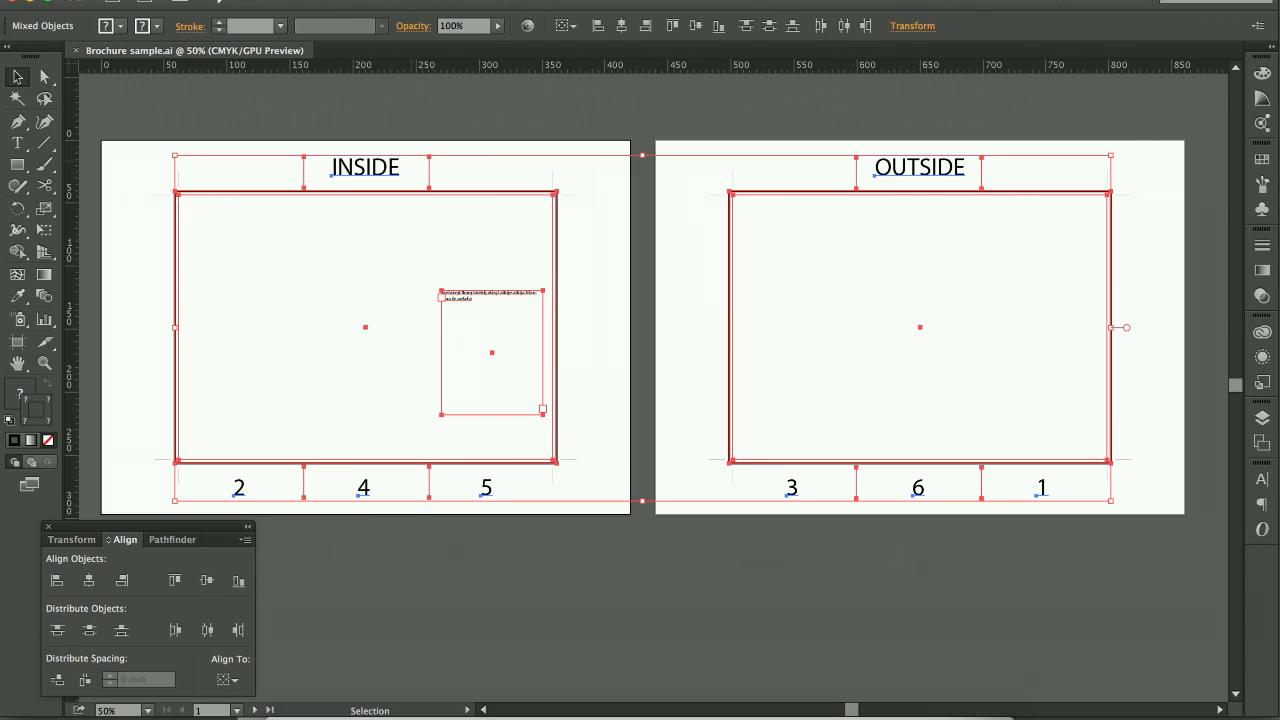
{"action": "left_click", "coordinate": [285, 2]}
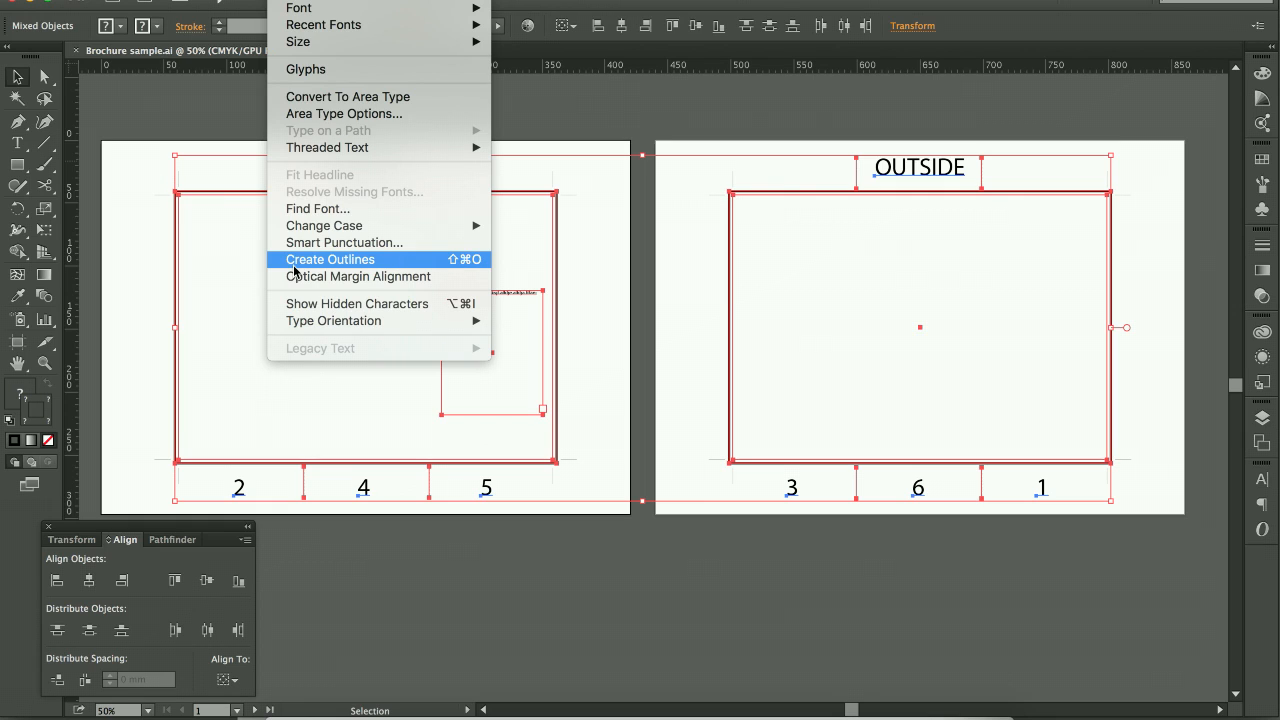
{"action": "left_click", "coordinate": [391, 263]}
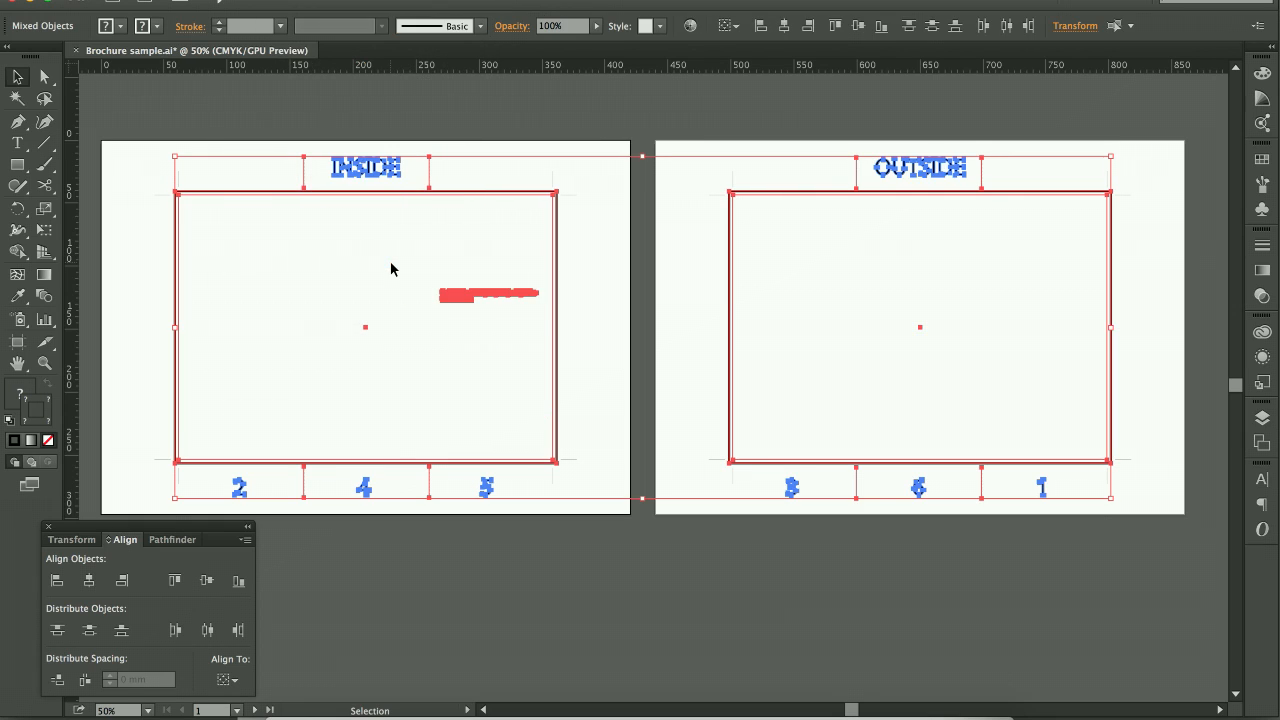
{"action": "key", "text": "z"}
{"action": "left_click_drag", "start_coordinate": [303, 126], "coordinate": [426, 202]}
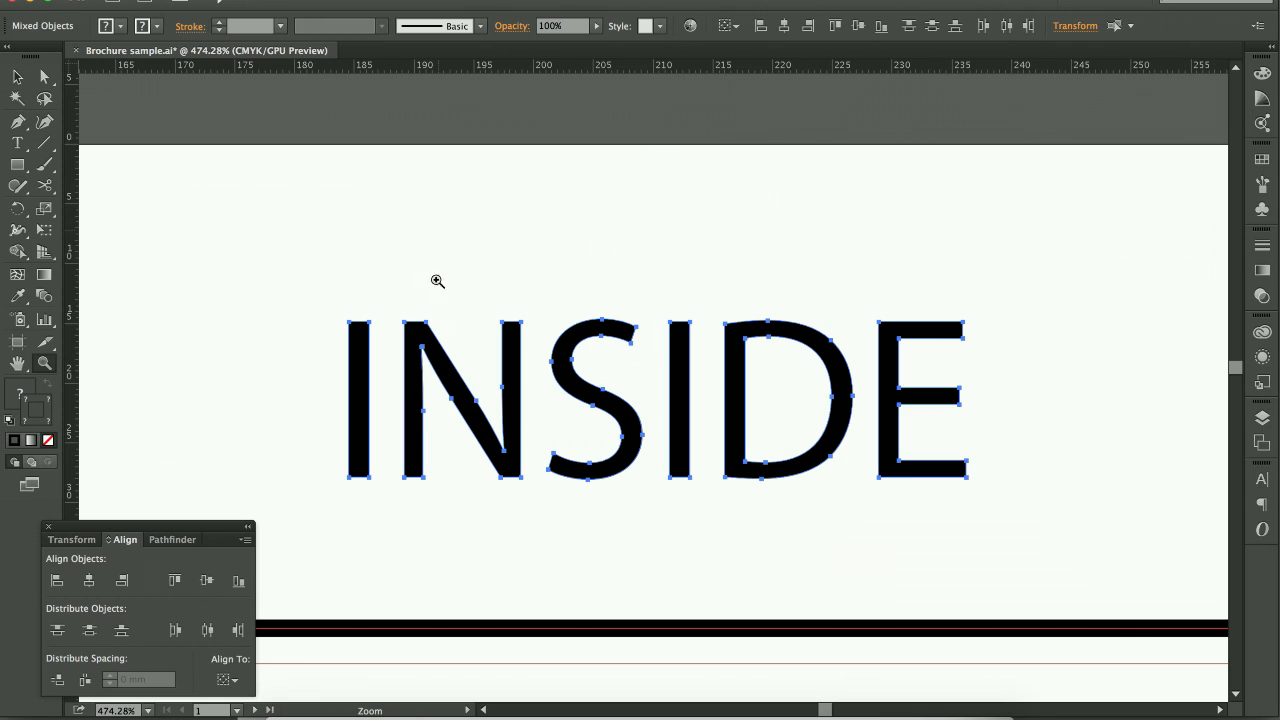
{"action": "key", "text": "super+0"}
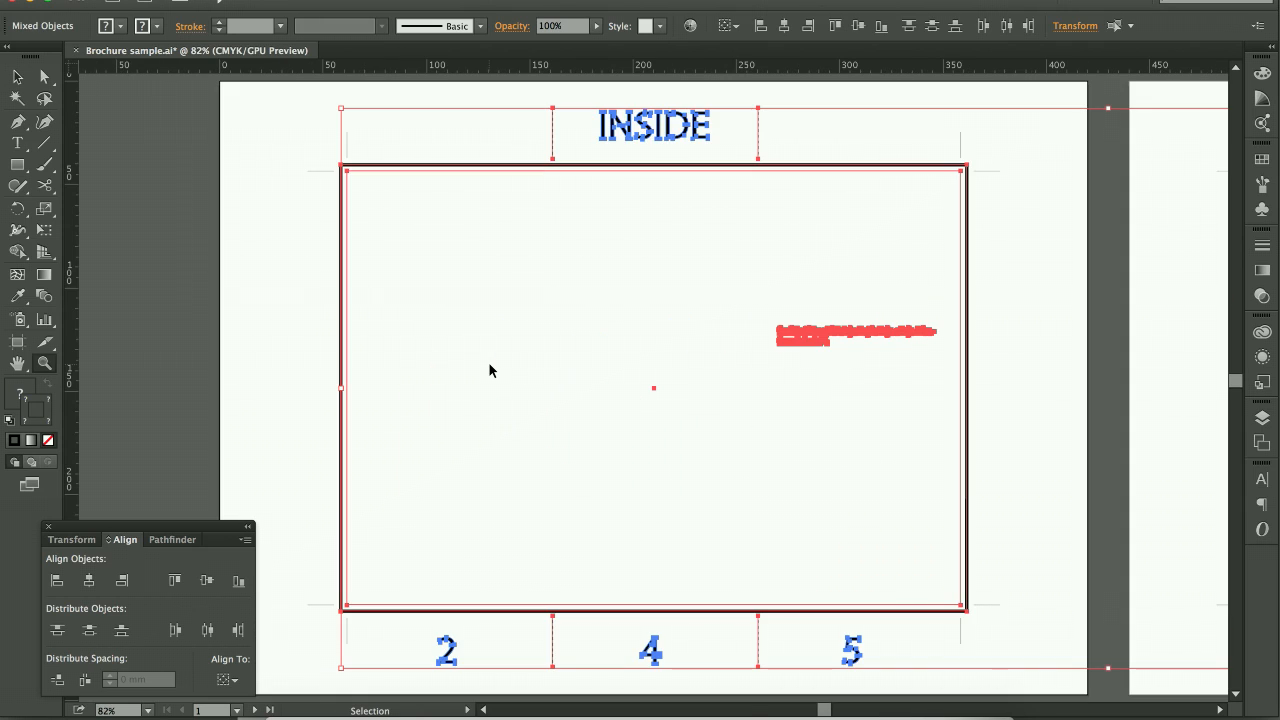
- Inspect the outlined placeholder text in panel 5 up close and return to an overview of both artboards
{"action": "left_click_drag", "start_coordinate": [772, 316], "coordinate": [889, 359]}
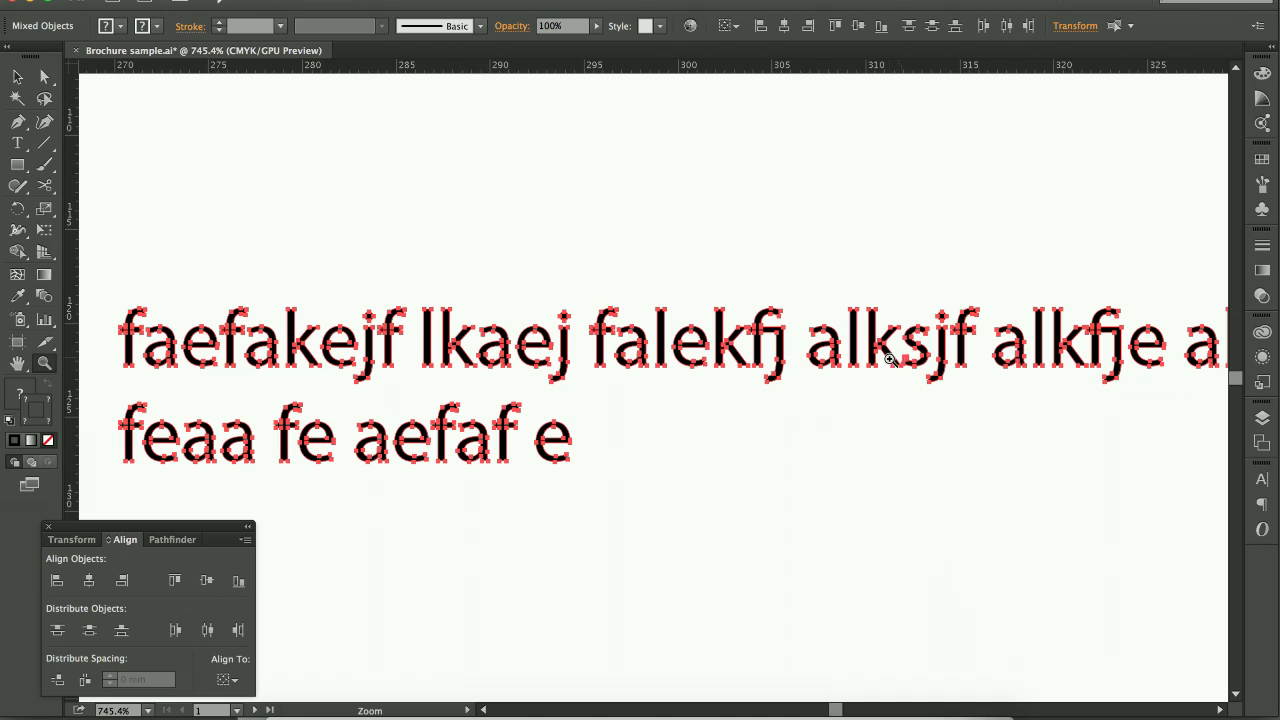
{"action": "key", "text": "super+0"}
{"action": "key", "text": "super+minus"}
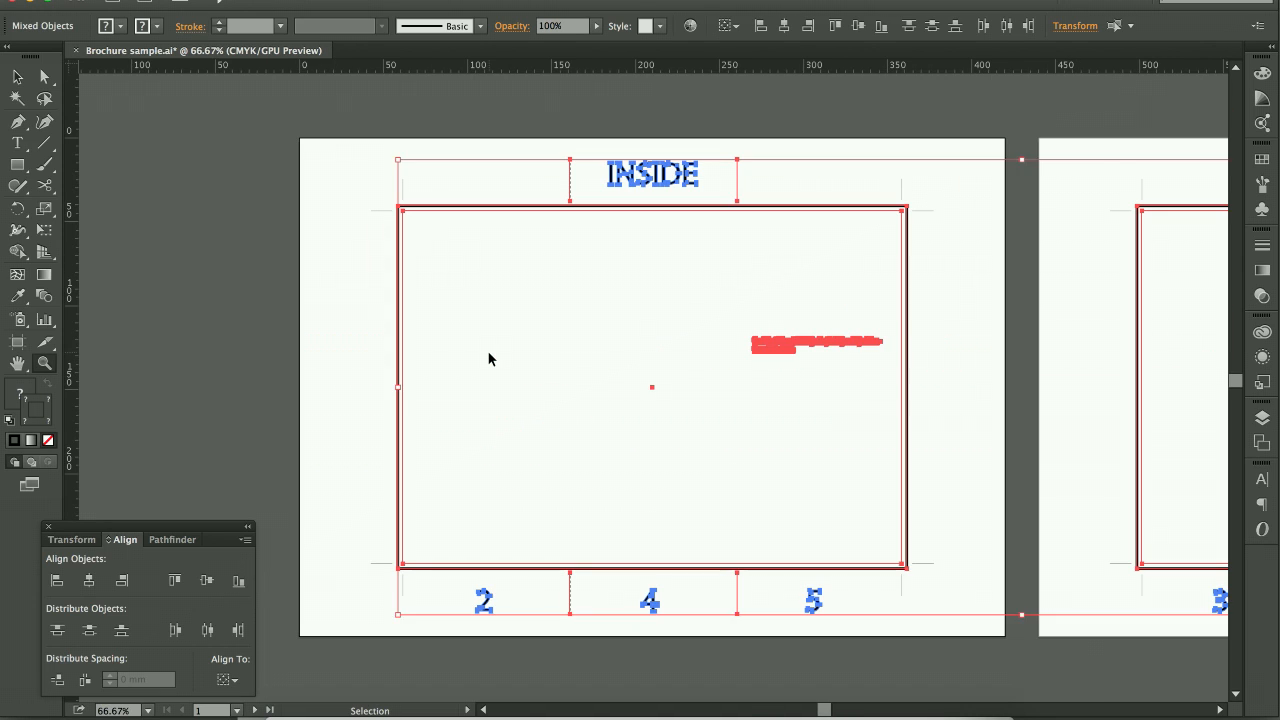
{"action": "left_click_drag", "start_coordinate": [680, 371], "coordinate": [449, 337]}
{"action": "key", "text": "super+minus"}
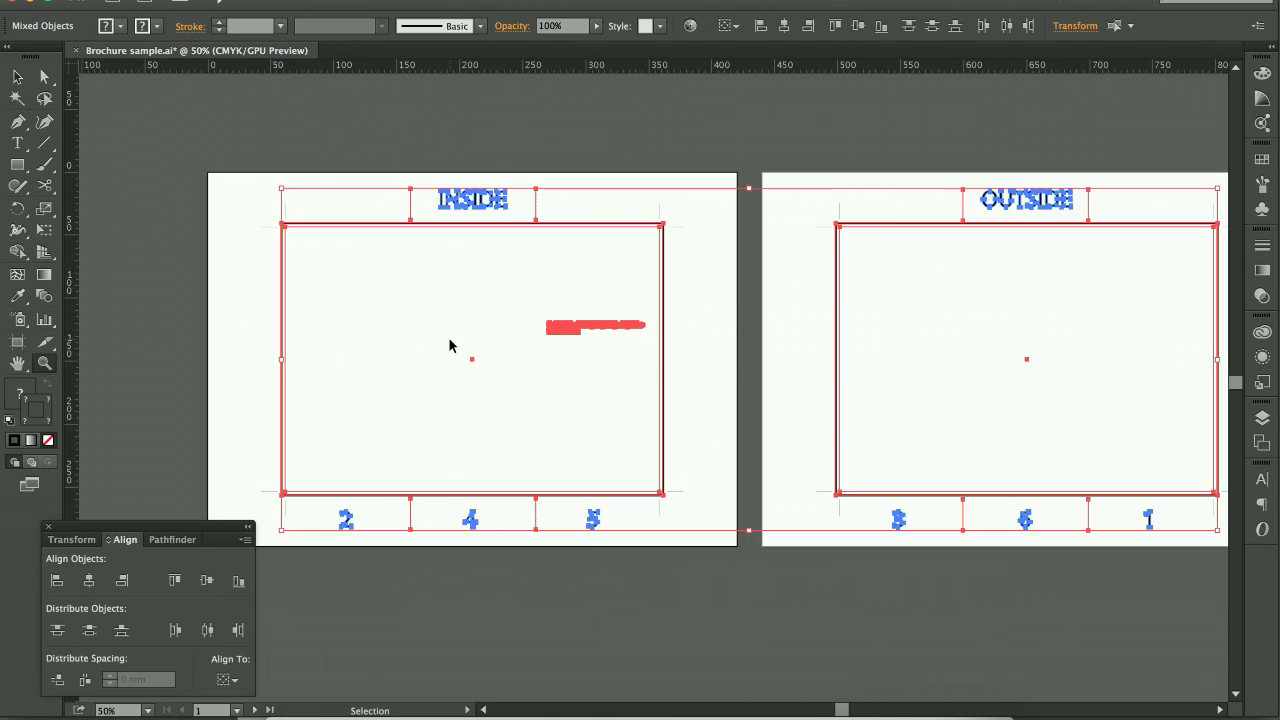
{"action": "key", "text": "v"}
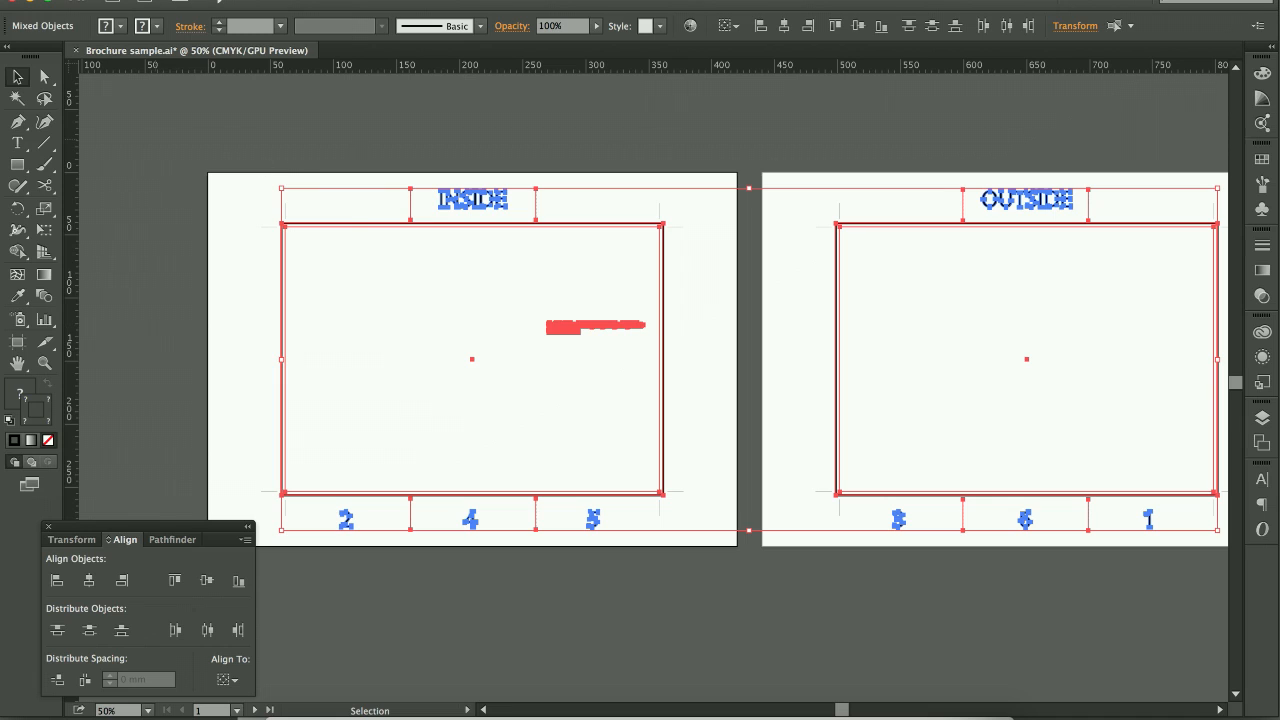
- Save the outlined document under the new name Brochure sample_outline in Adobe Illustrator (ai) format with the default options
{"action": "left_click", "coordinate": [158, 0]}
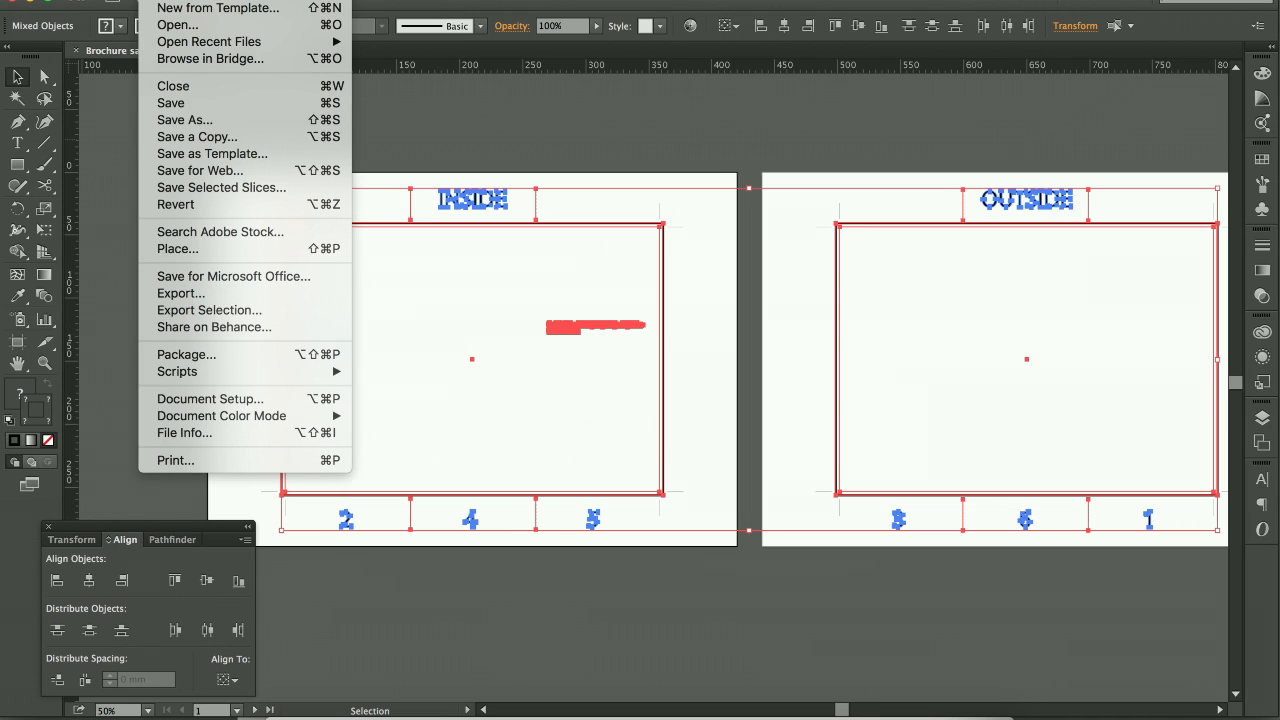
{"action": "left_click", "coordinate": [207, 130]}
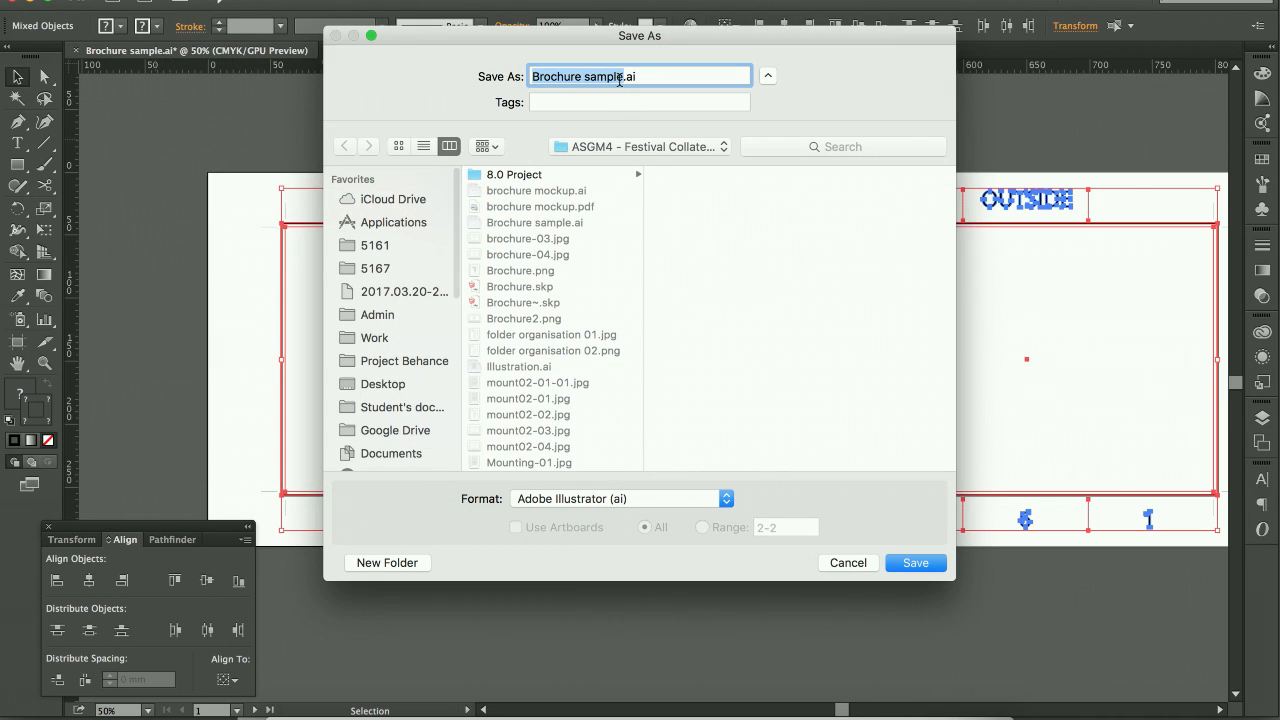
{"action": "left_click", "coordinate": [622, 77]}
{"action": "type", "text": "_"}
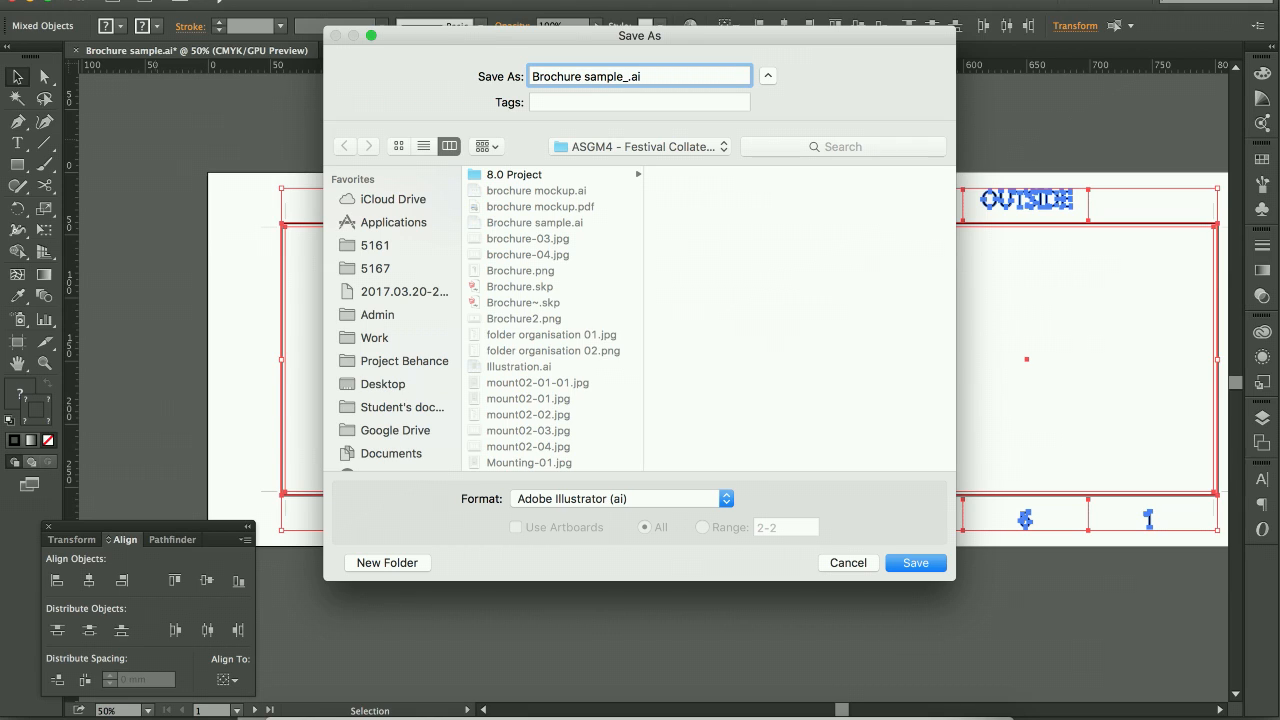
{"action": "type", "text": "outline"}
{"action": "left_click", "coordinate": [914, 563]}
{"action": "left_click", "coordinate": [760, 628]}
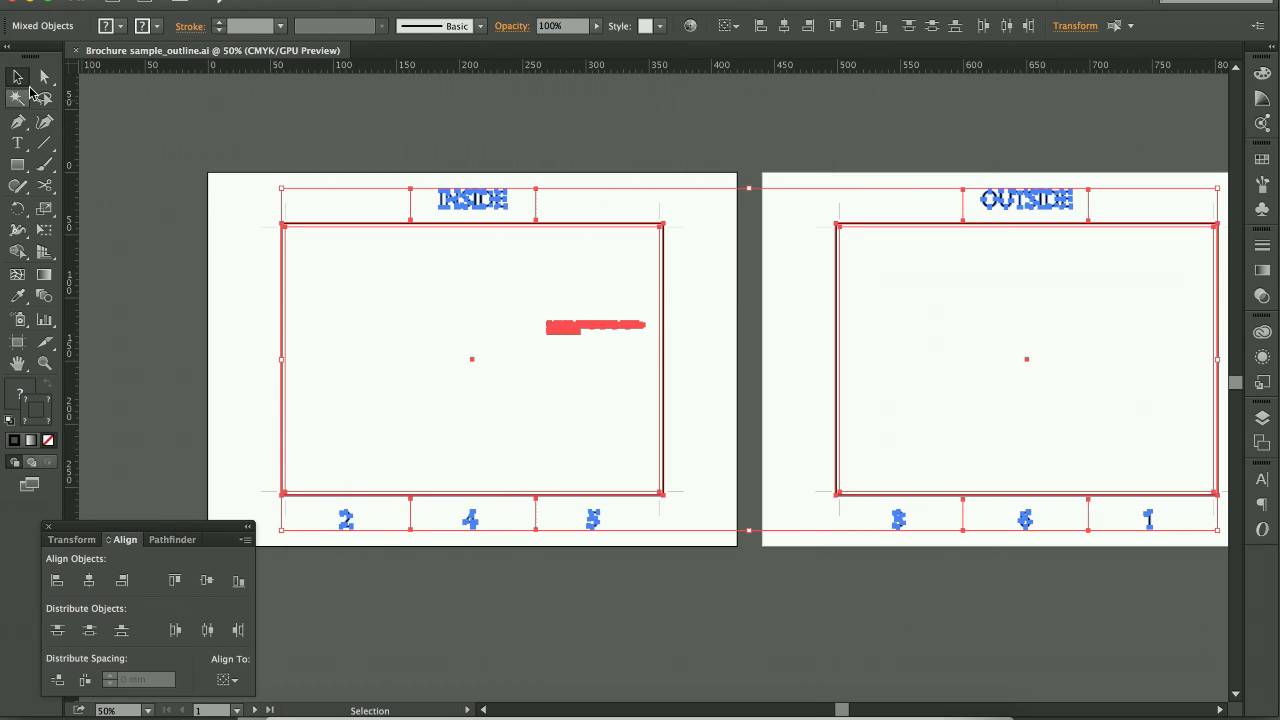
- Close the outlined document and reopen Brochure sample.ai from the recent files
{"action": "left_click", "coordinate": [18, 80]}
{"action": "left_click", "coordinate": [75, 50]}
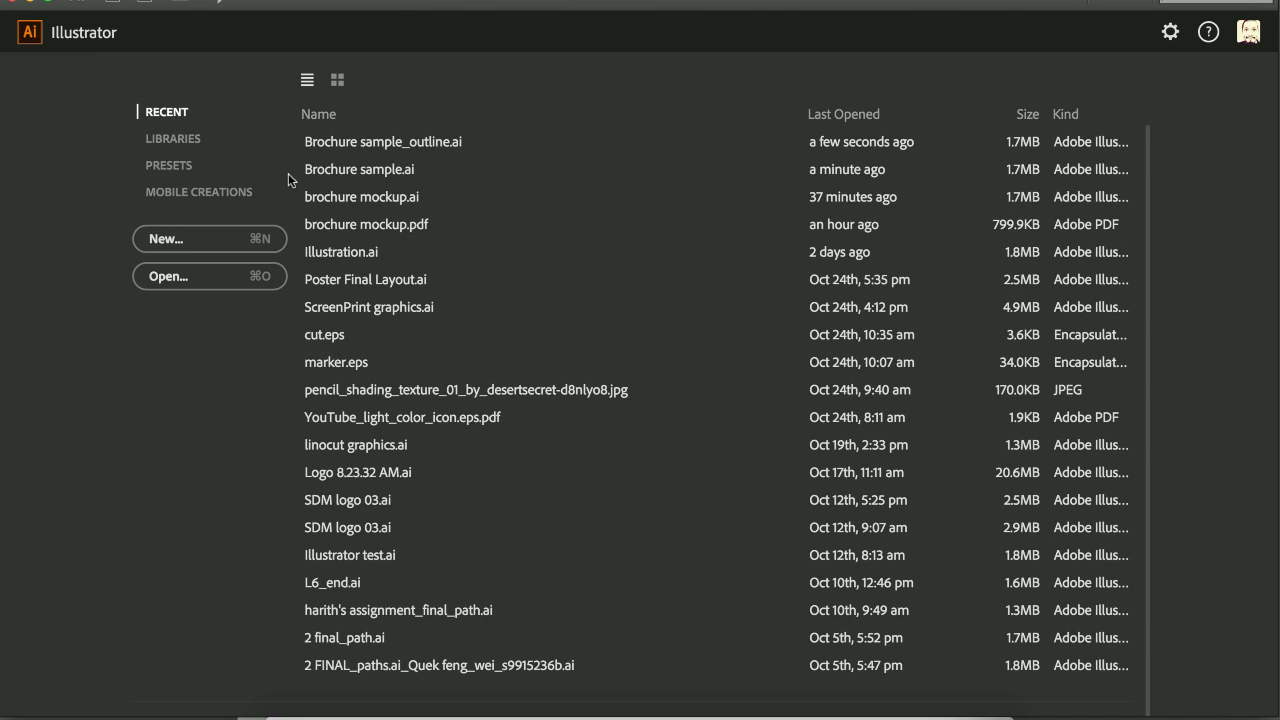
{"action": "left_click", "coordinate": [376, 177]}
- Start saving Brochure sample in Adobe PDF (pdf) format and choose the [Press Quality] preset
{"action": "left_click", "coordinate": [160, 2]}
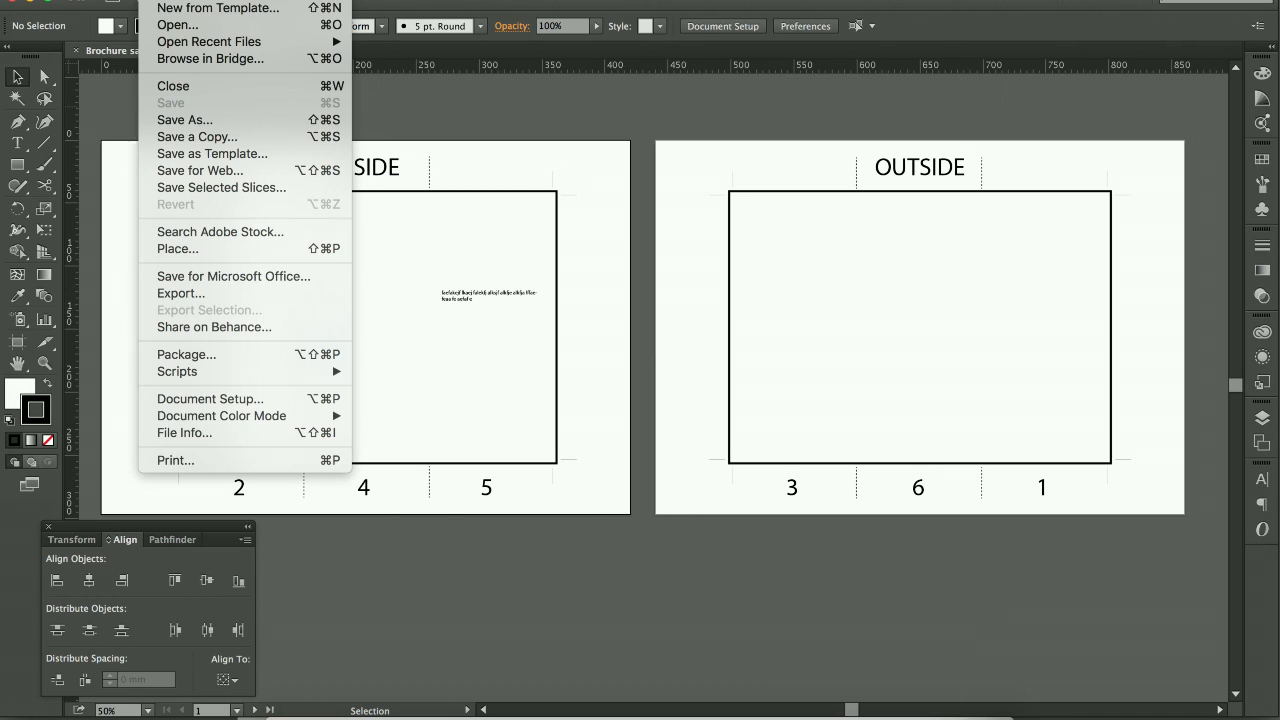
{"action": "left_click", "coordinate": [201, 127]}
{"action": "left_click", "coordinate": [606, 498]}
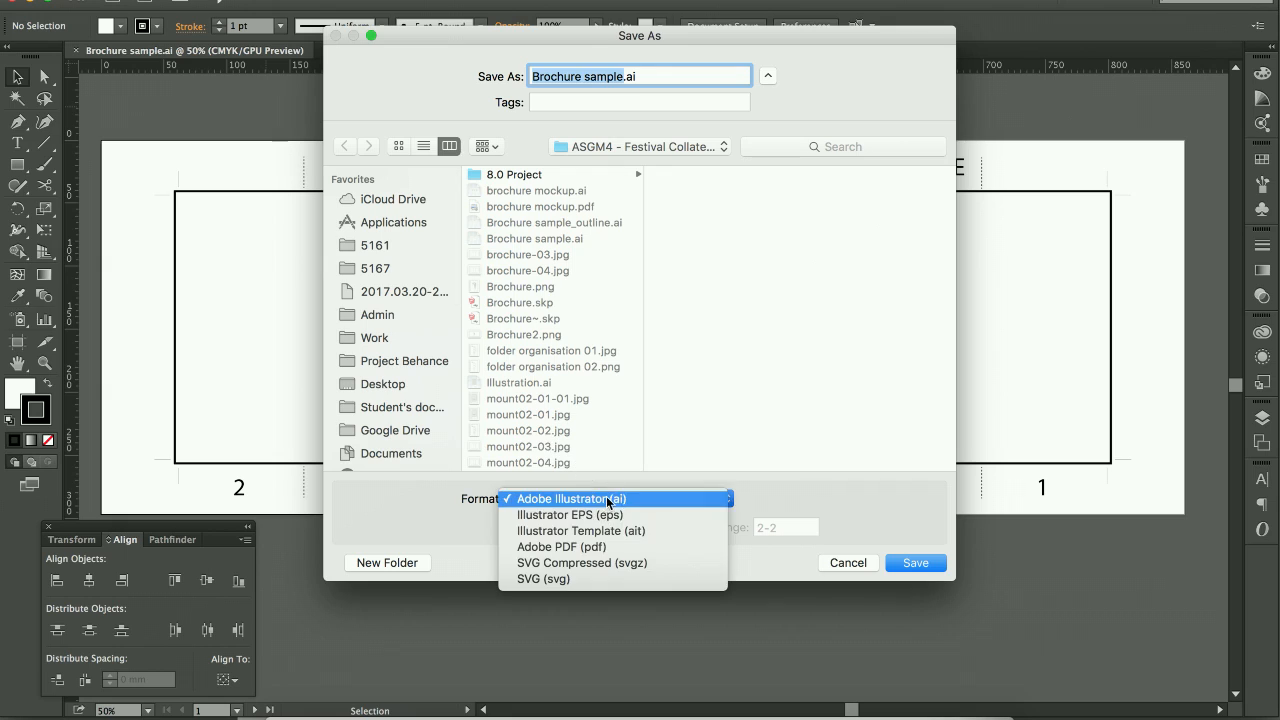
{"action": "left_click", "coordinate": [652, 548]}
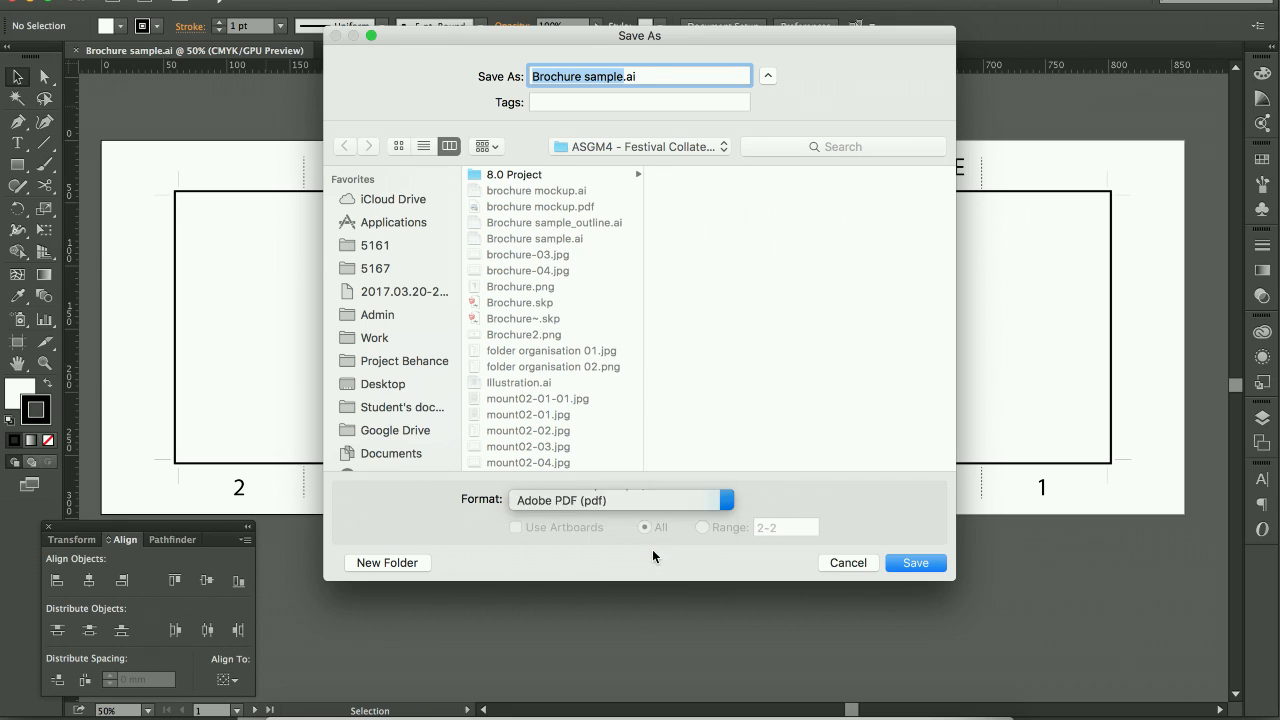
{"action": "left_click", "coordinate": [931, 565]}
{"action": "left_click", "coordinate": [538, 170]}
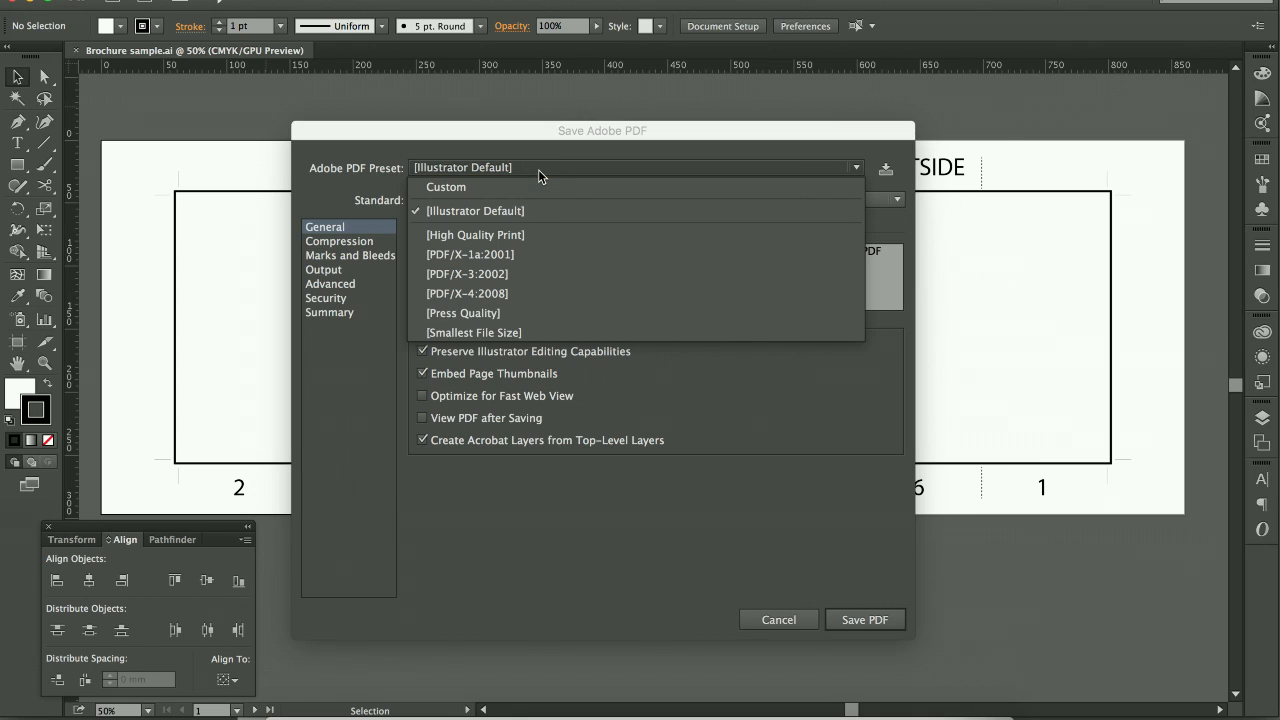
{"action": "left_click", "coordinate": [511, 313]}
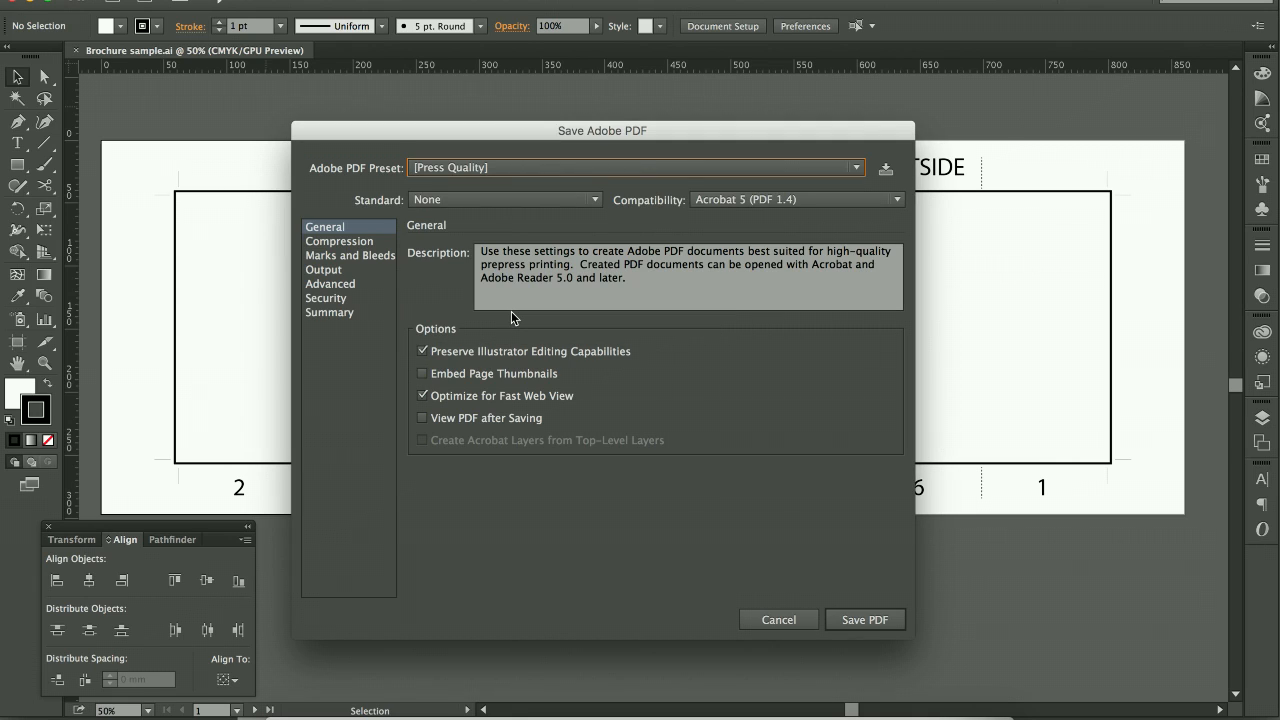
- Review the PDF's general, compression, marks and bleeds, output, advanced, security and summary settings
{"action": "left_click", "coordinate": [360, 244]}
{"action": "left_click", "coordinate": [359, 255]}
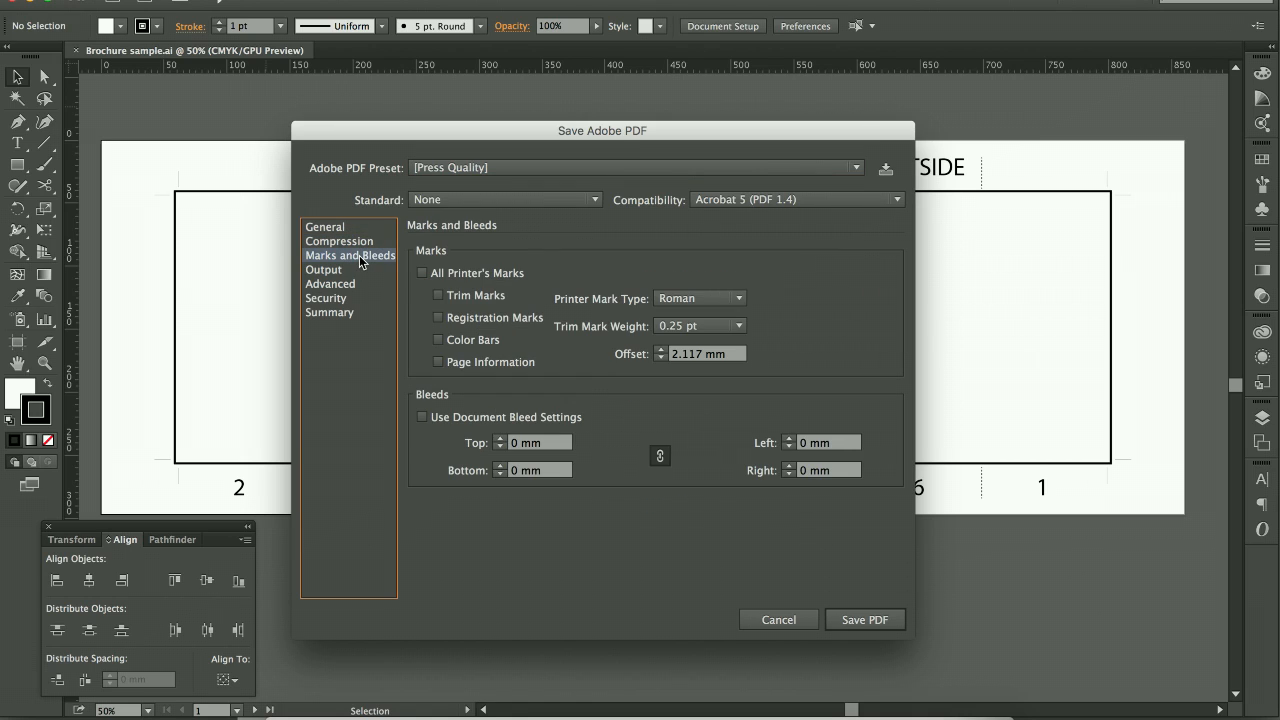
{"action": "left_click", "coordinate": [357, 269]}
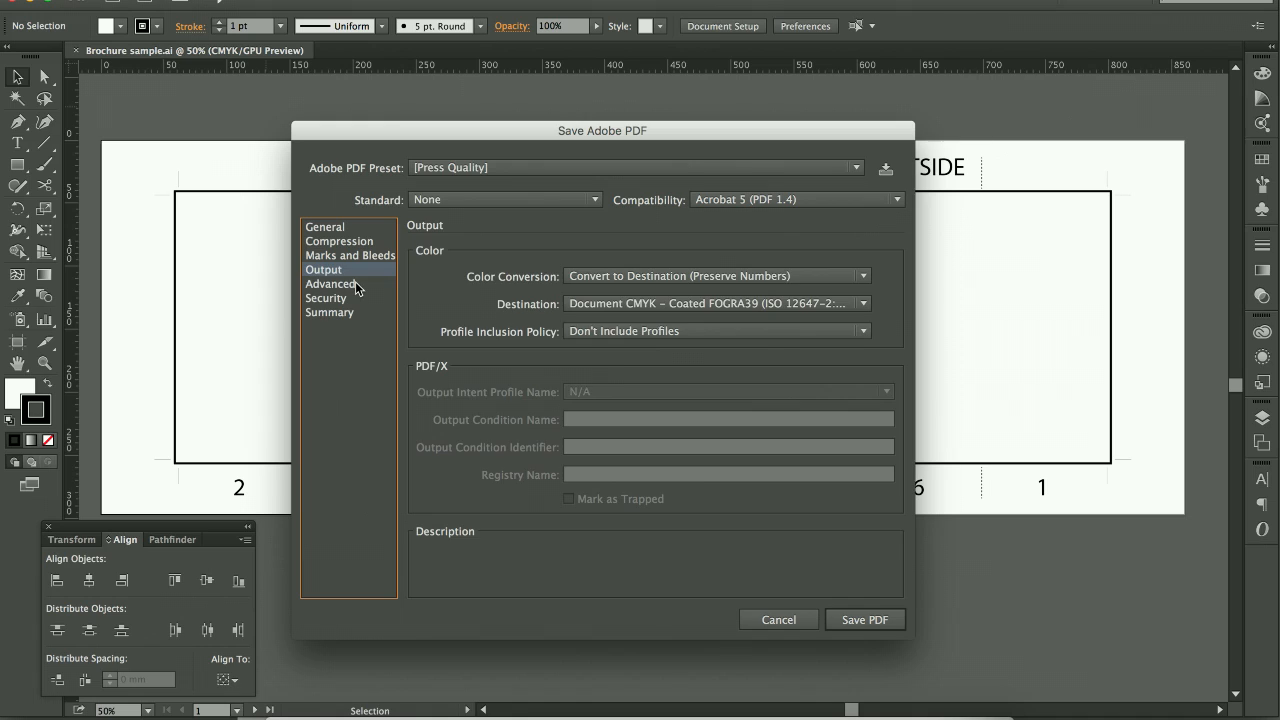
{"action": "left_click", "coordinate": [357, 285]}
{"action": "left_click", "coordinate": [357, 299]}
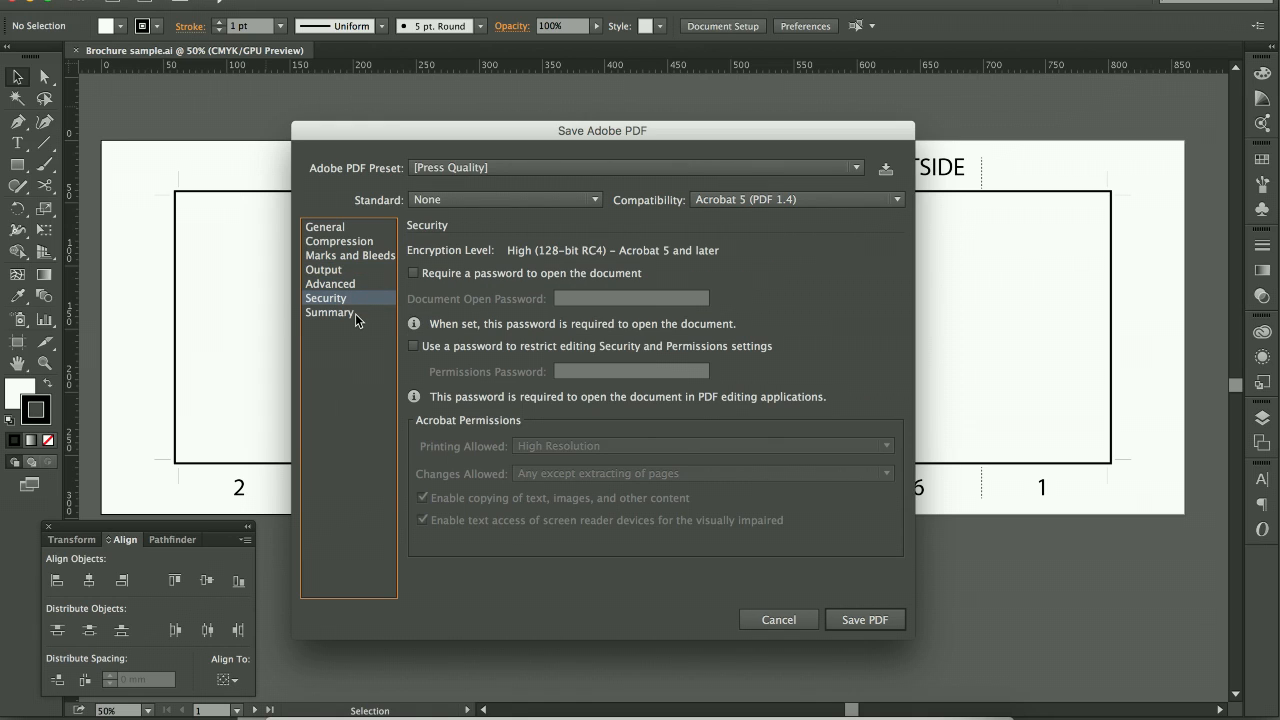
{"action": "left_click", "coordinate": [355, 313]}
{"action": "left_click", "coordinate": [355, 230]}
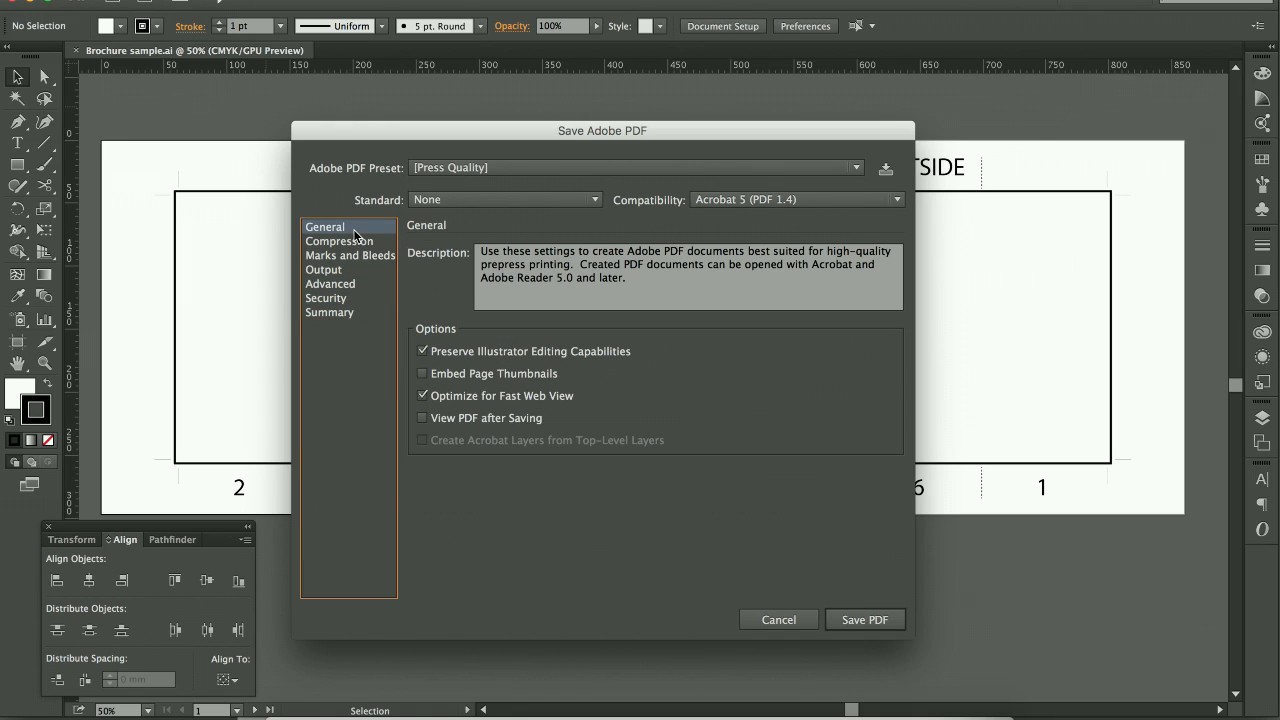
{"action": "left_click", "coordinate": [356, 241]}
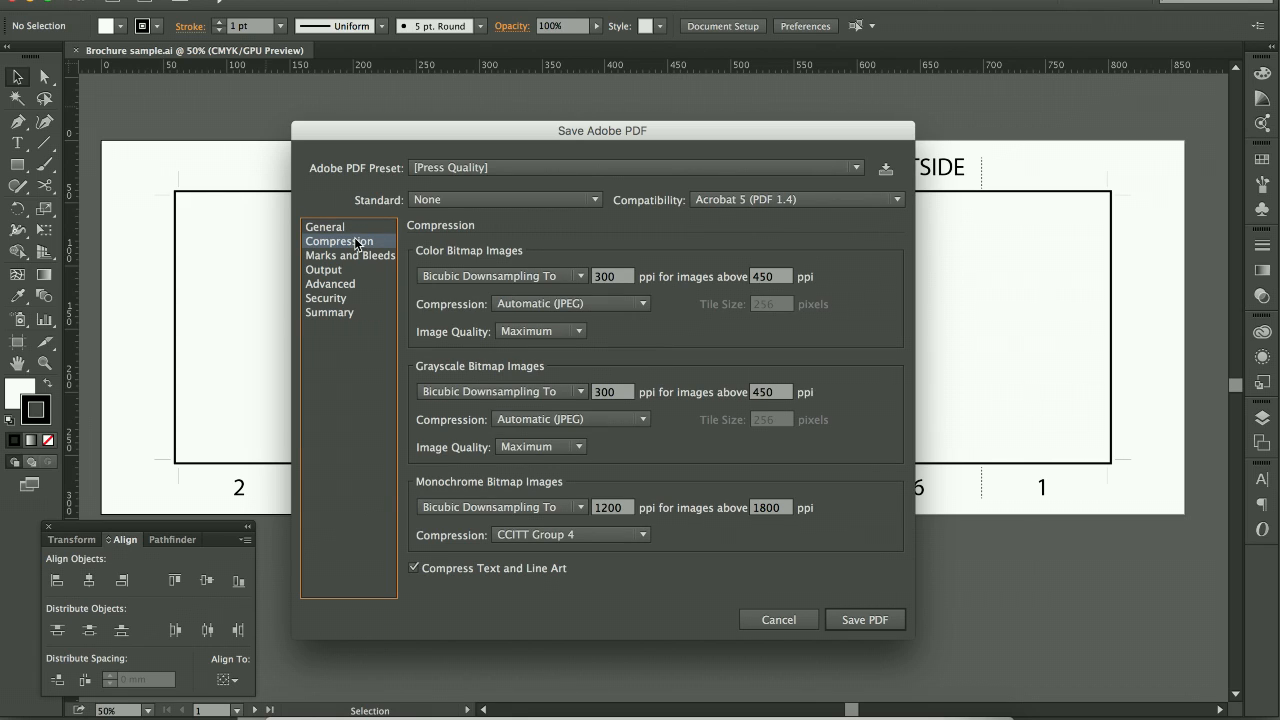
{"action": "left_click", "coordinate": [364, 256]}
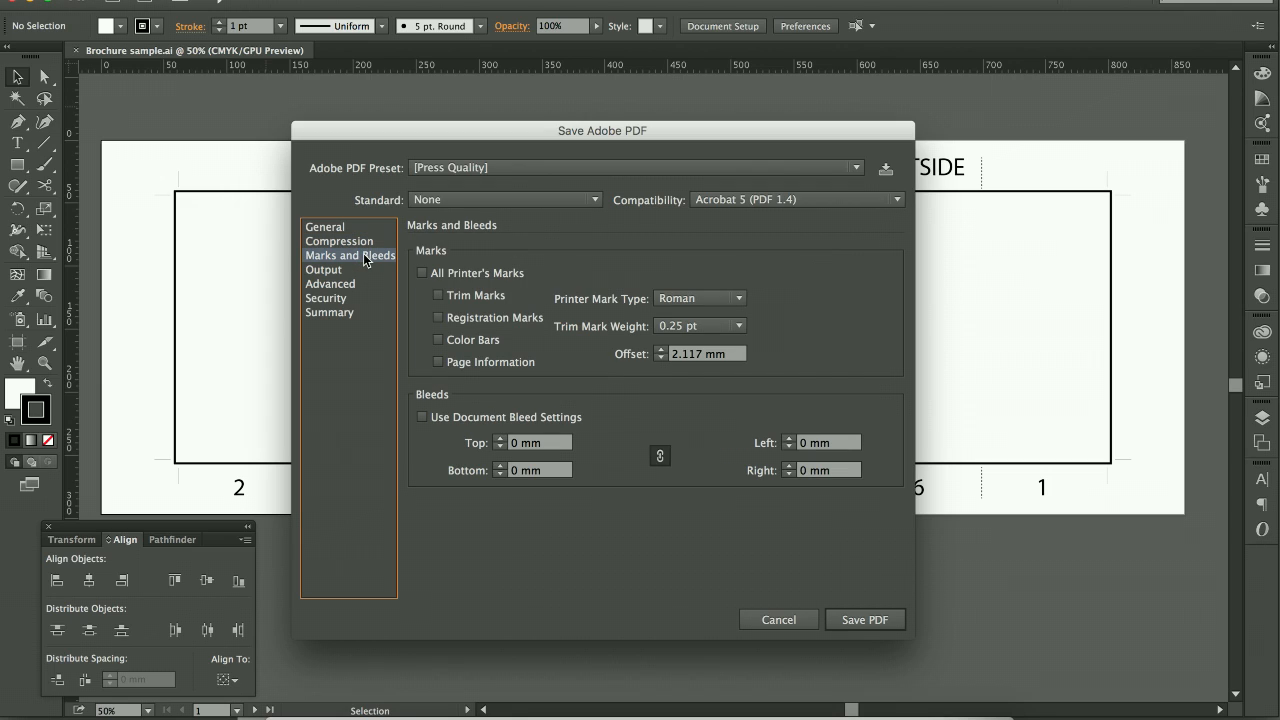
- Check the color conversion and destination profile in the PDF output settings and save the PDF
{"action": "left_click", "coordinate": [360, 270]}
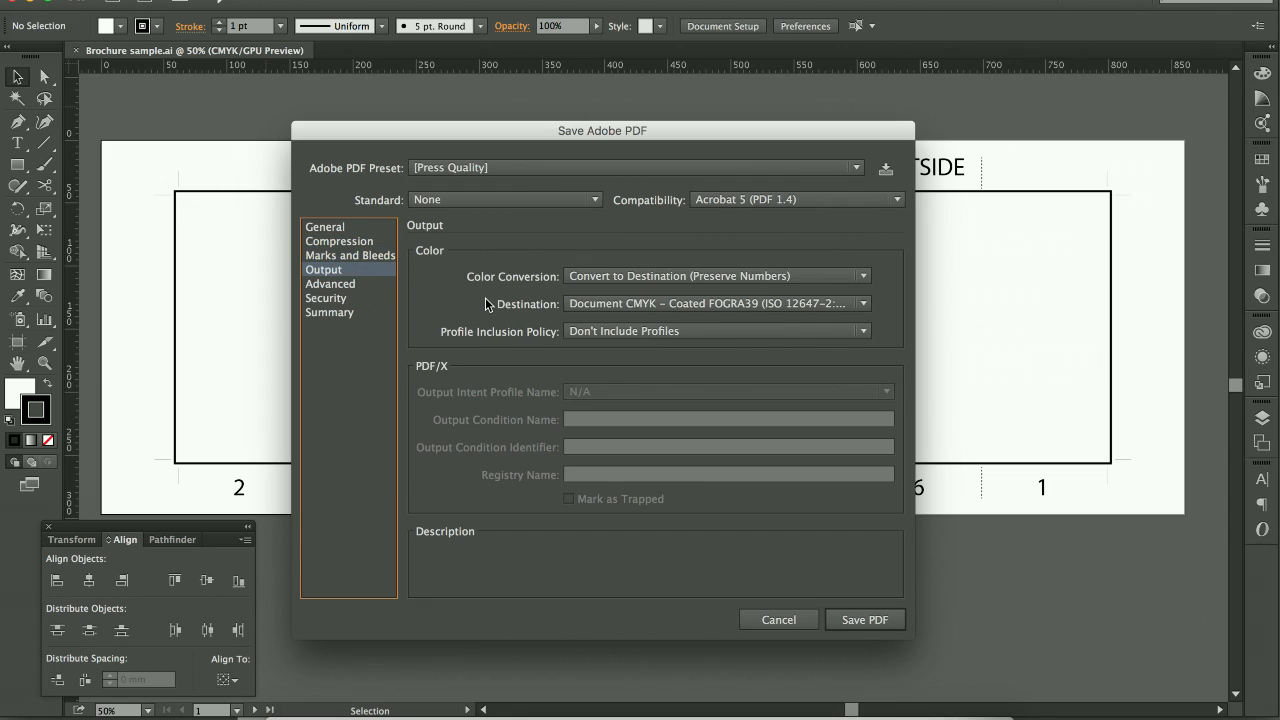
{"action": "left_click", "coordinate": [630, 313]}
{"action": "left_click", "coordinate": [445, 288]}
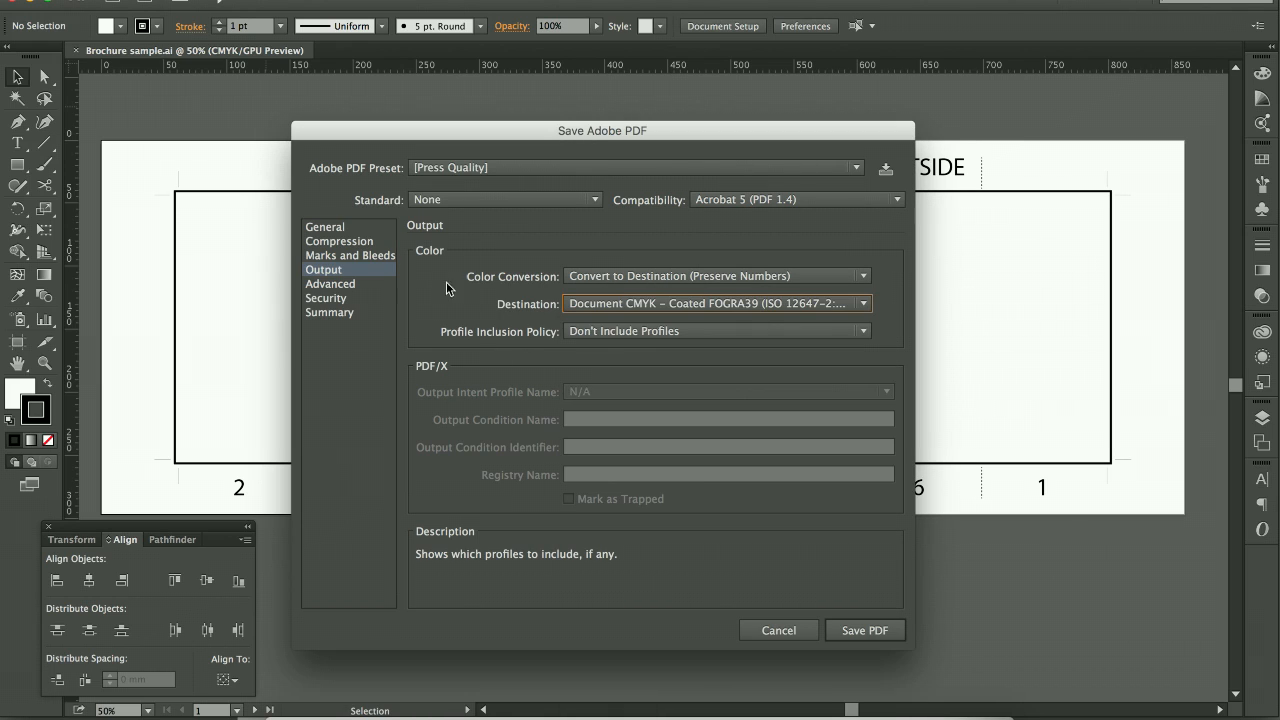
{"action": "left_click", "coordinate": [864, 633]}
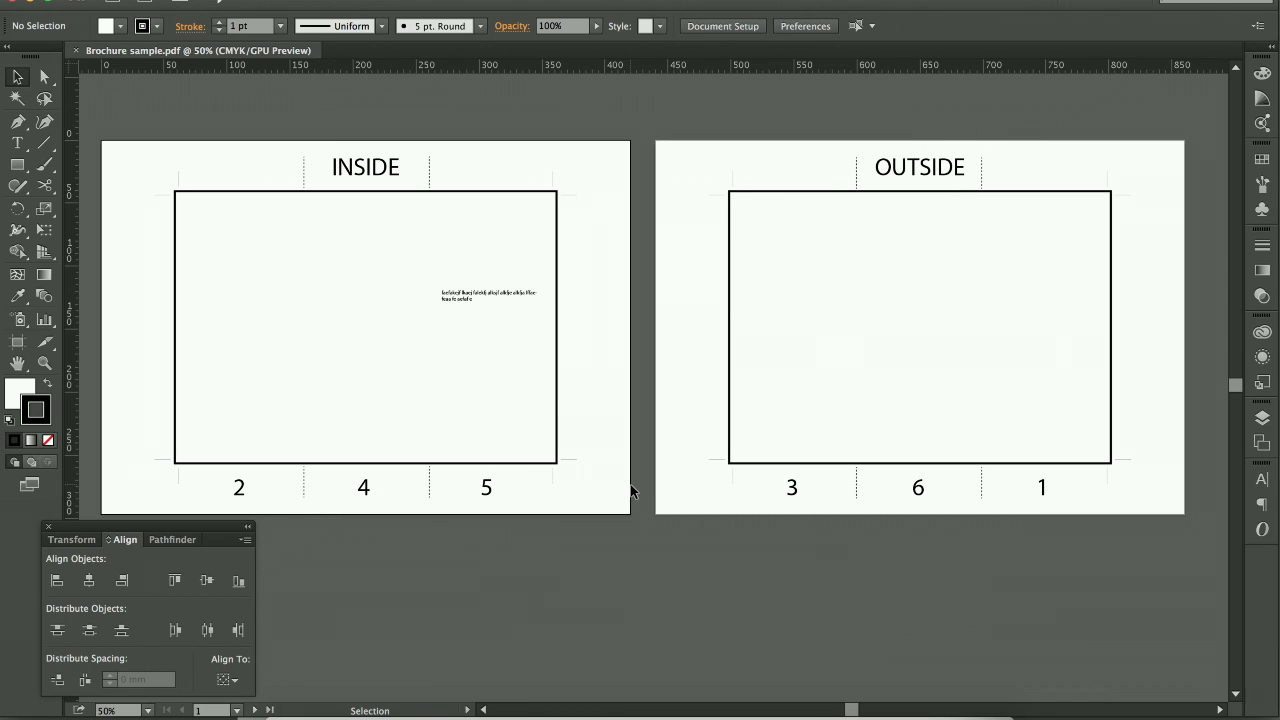